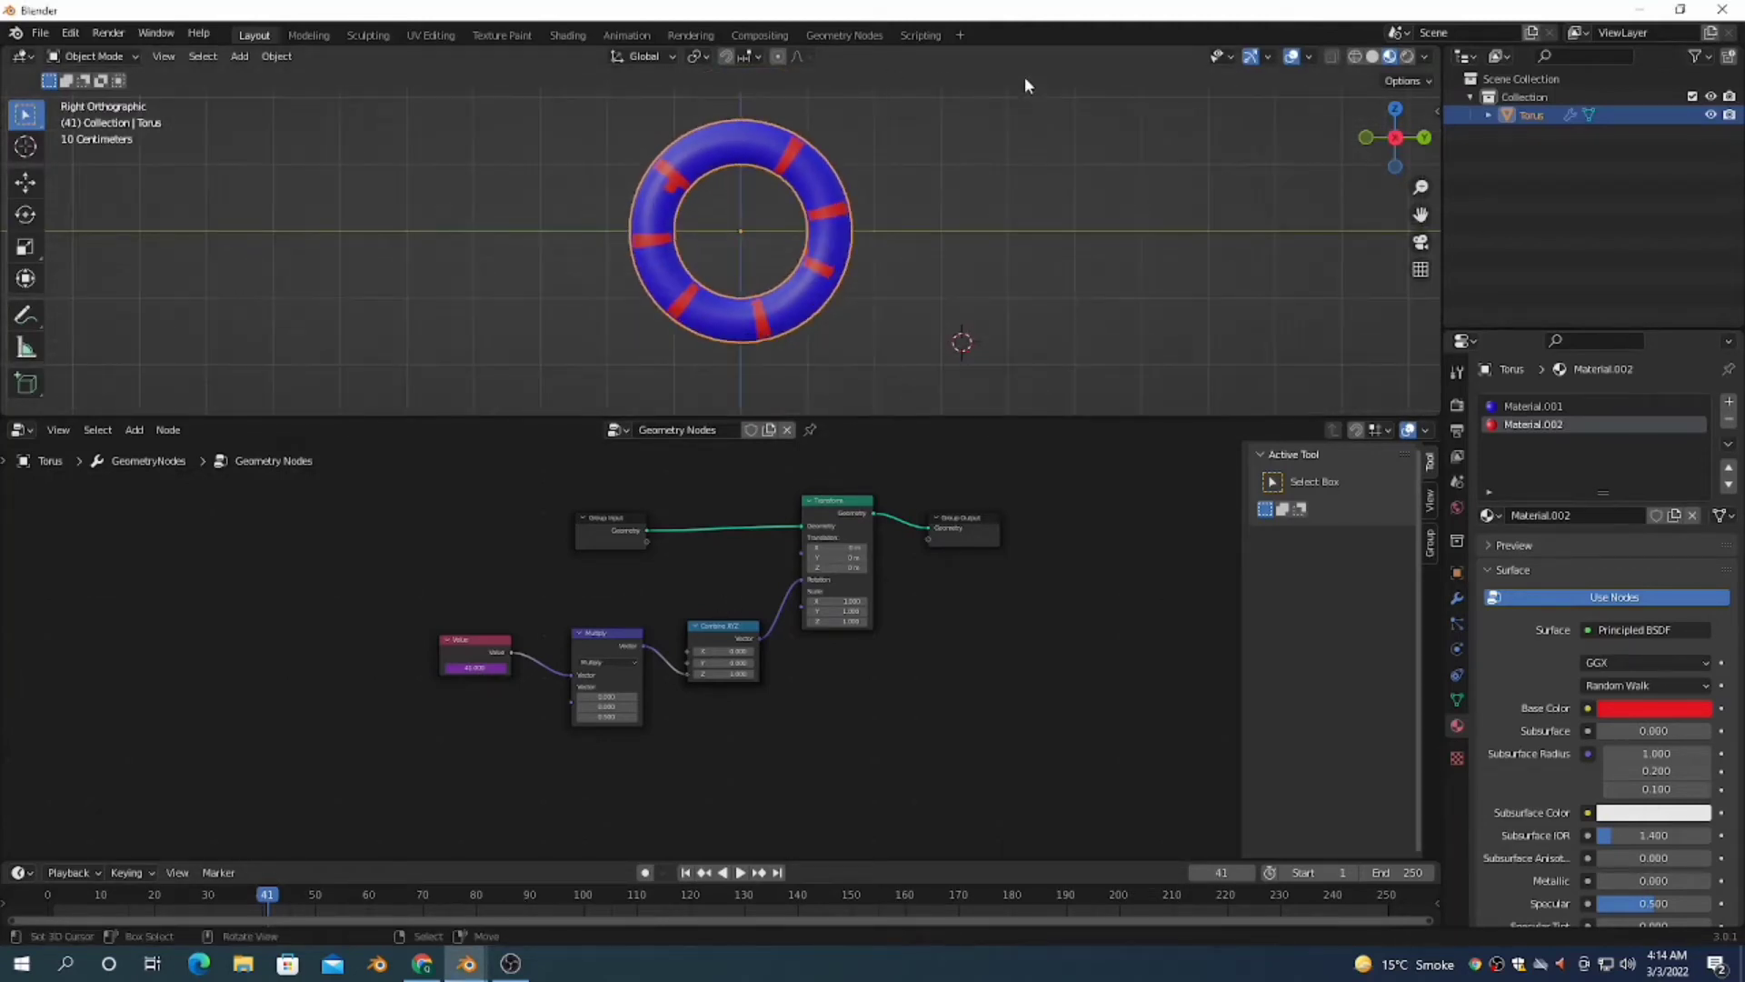
# Step: Play the finished torus animation and examine its rotation together with the geometry node setup driving it
pyautogui.scroll(1, 941, 216)
pyautogui.moveTo(941, 228); pyautogui.dragTo(952, 266, button='middle')
pyautogui.press('space')
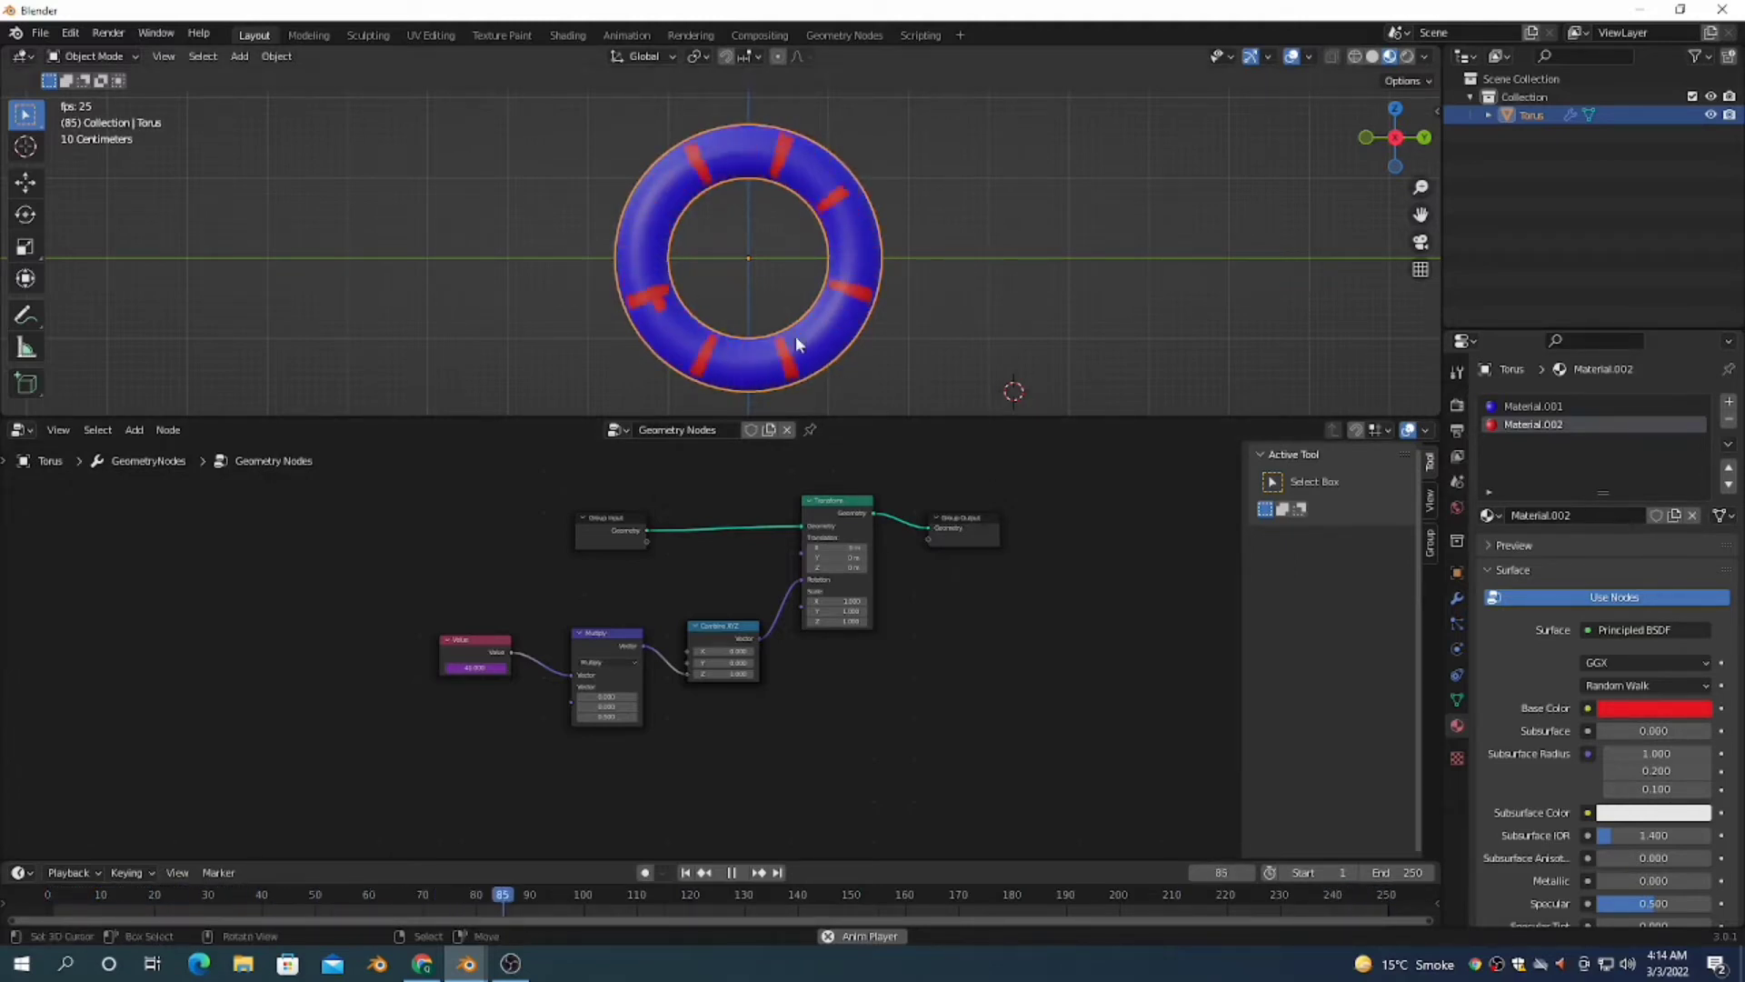
pyautogui.scroll(3, 918, 637)
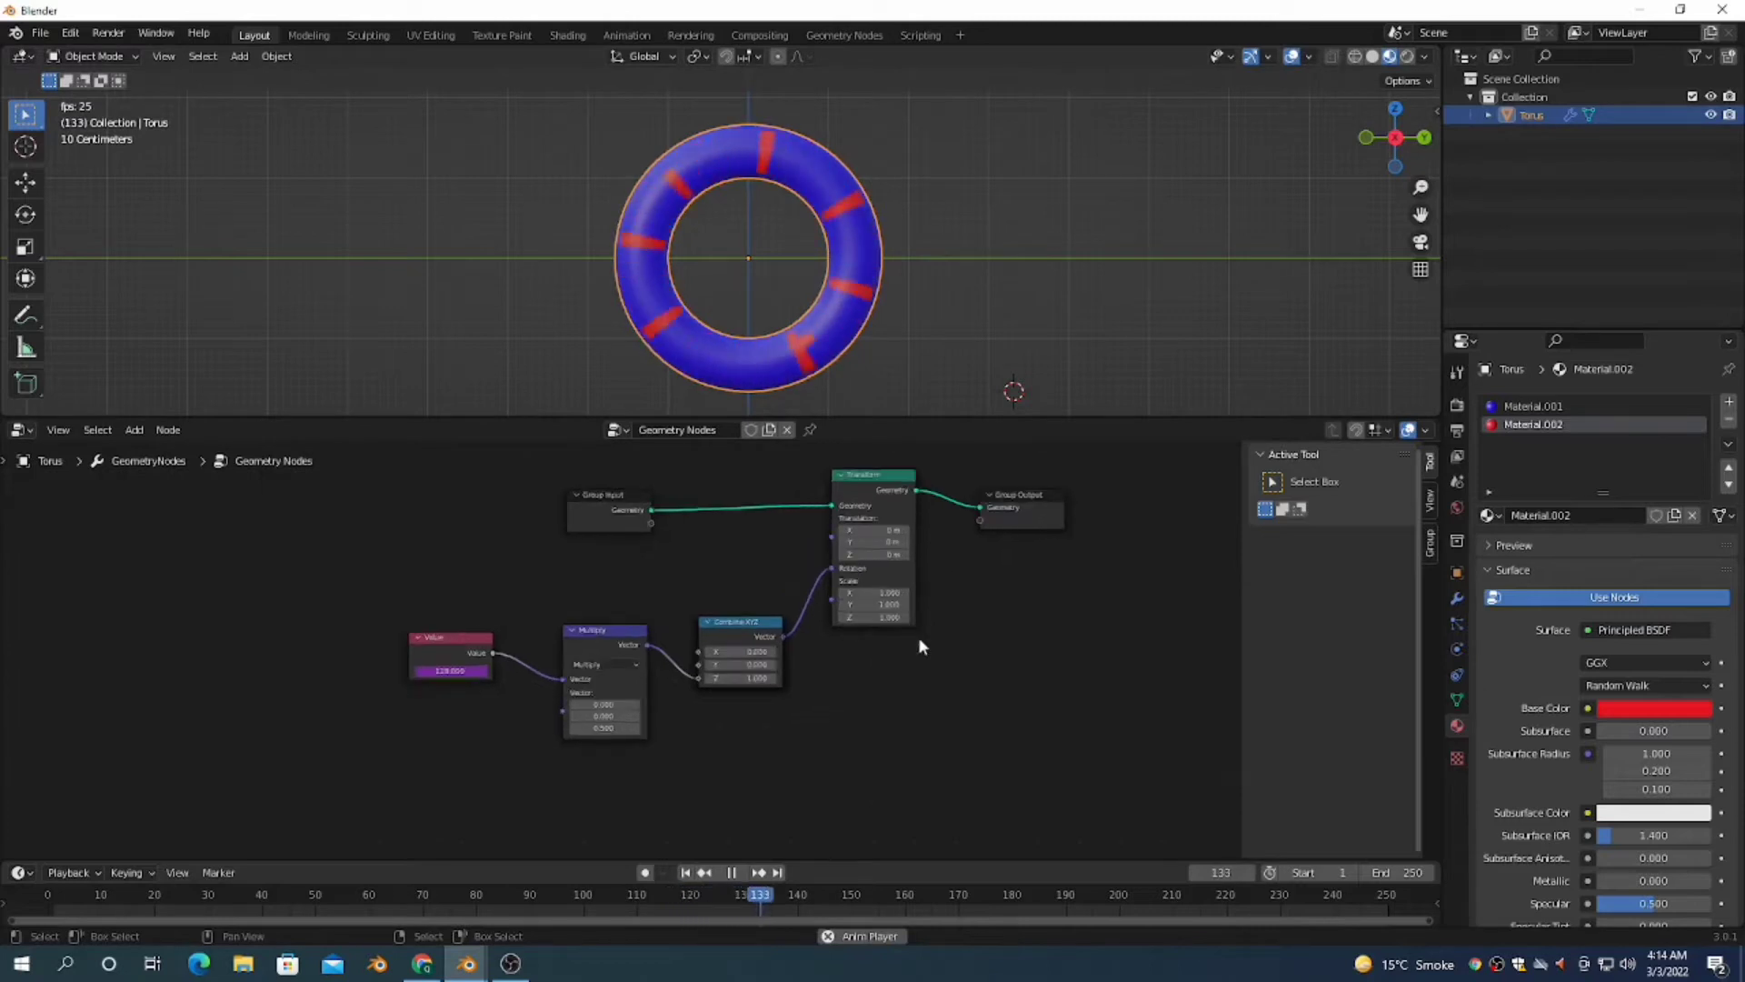
pyautogui.scroll(-1, 1004, 683)
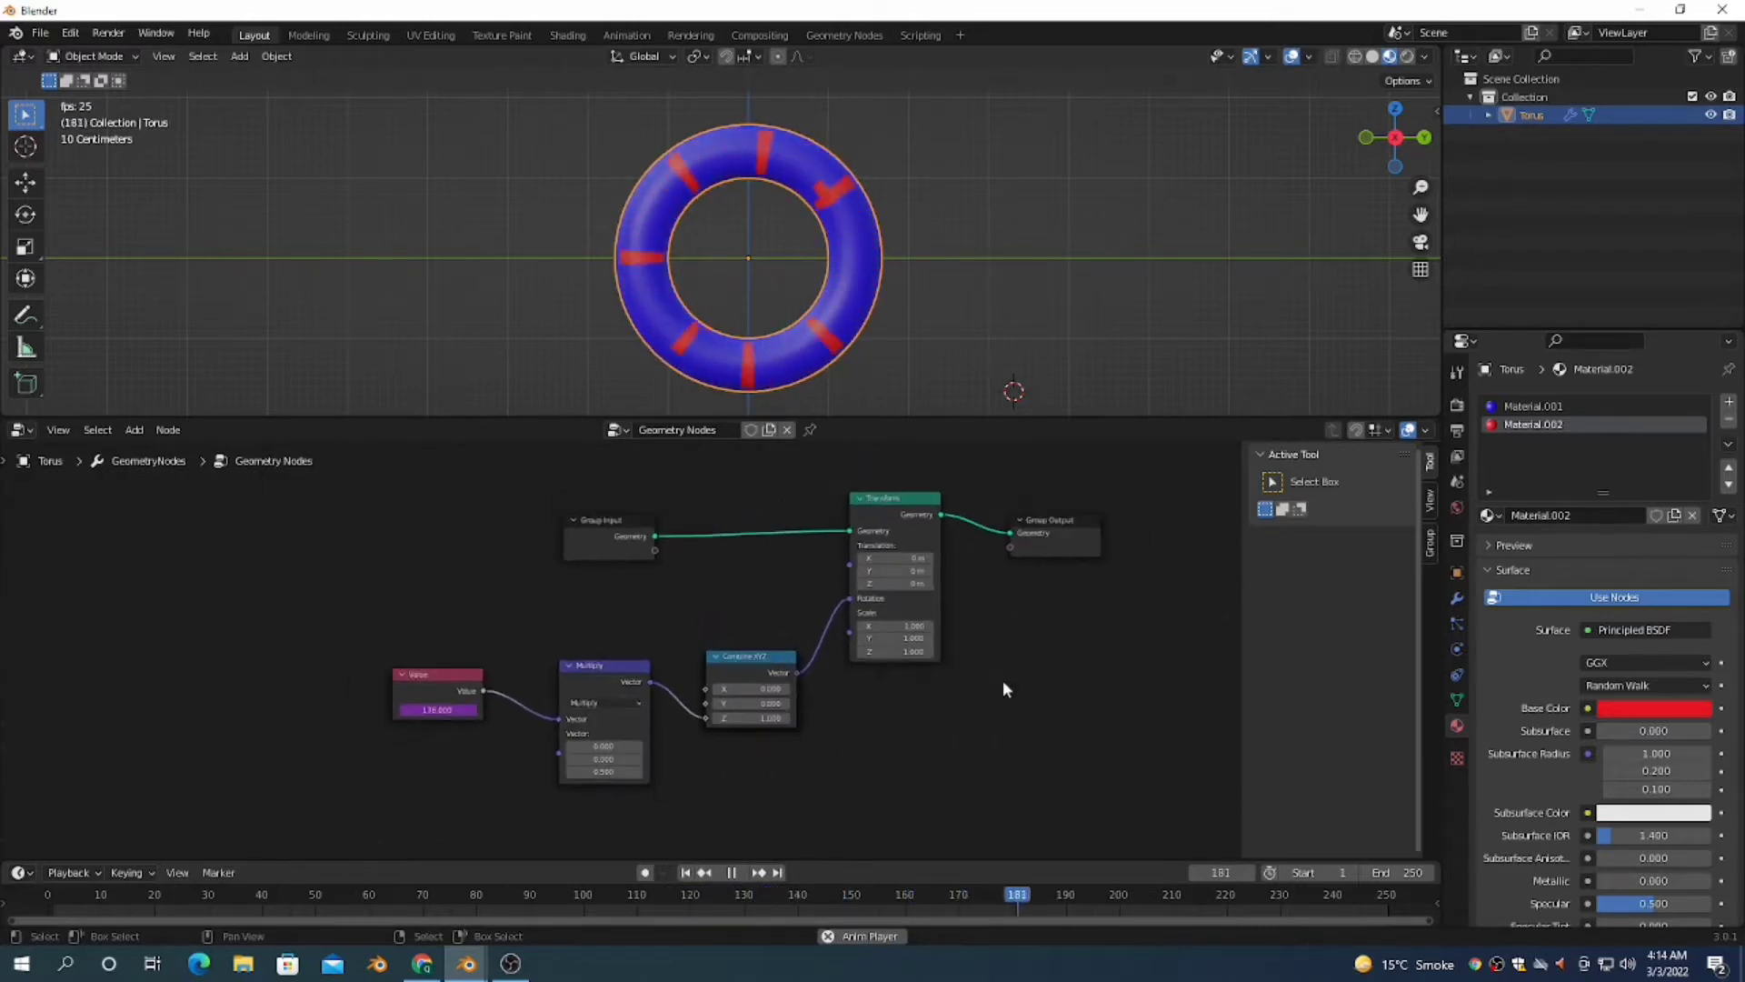
# Step: Start a new General file without saving the changes to the current one
pyautogui.click(43, 36)
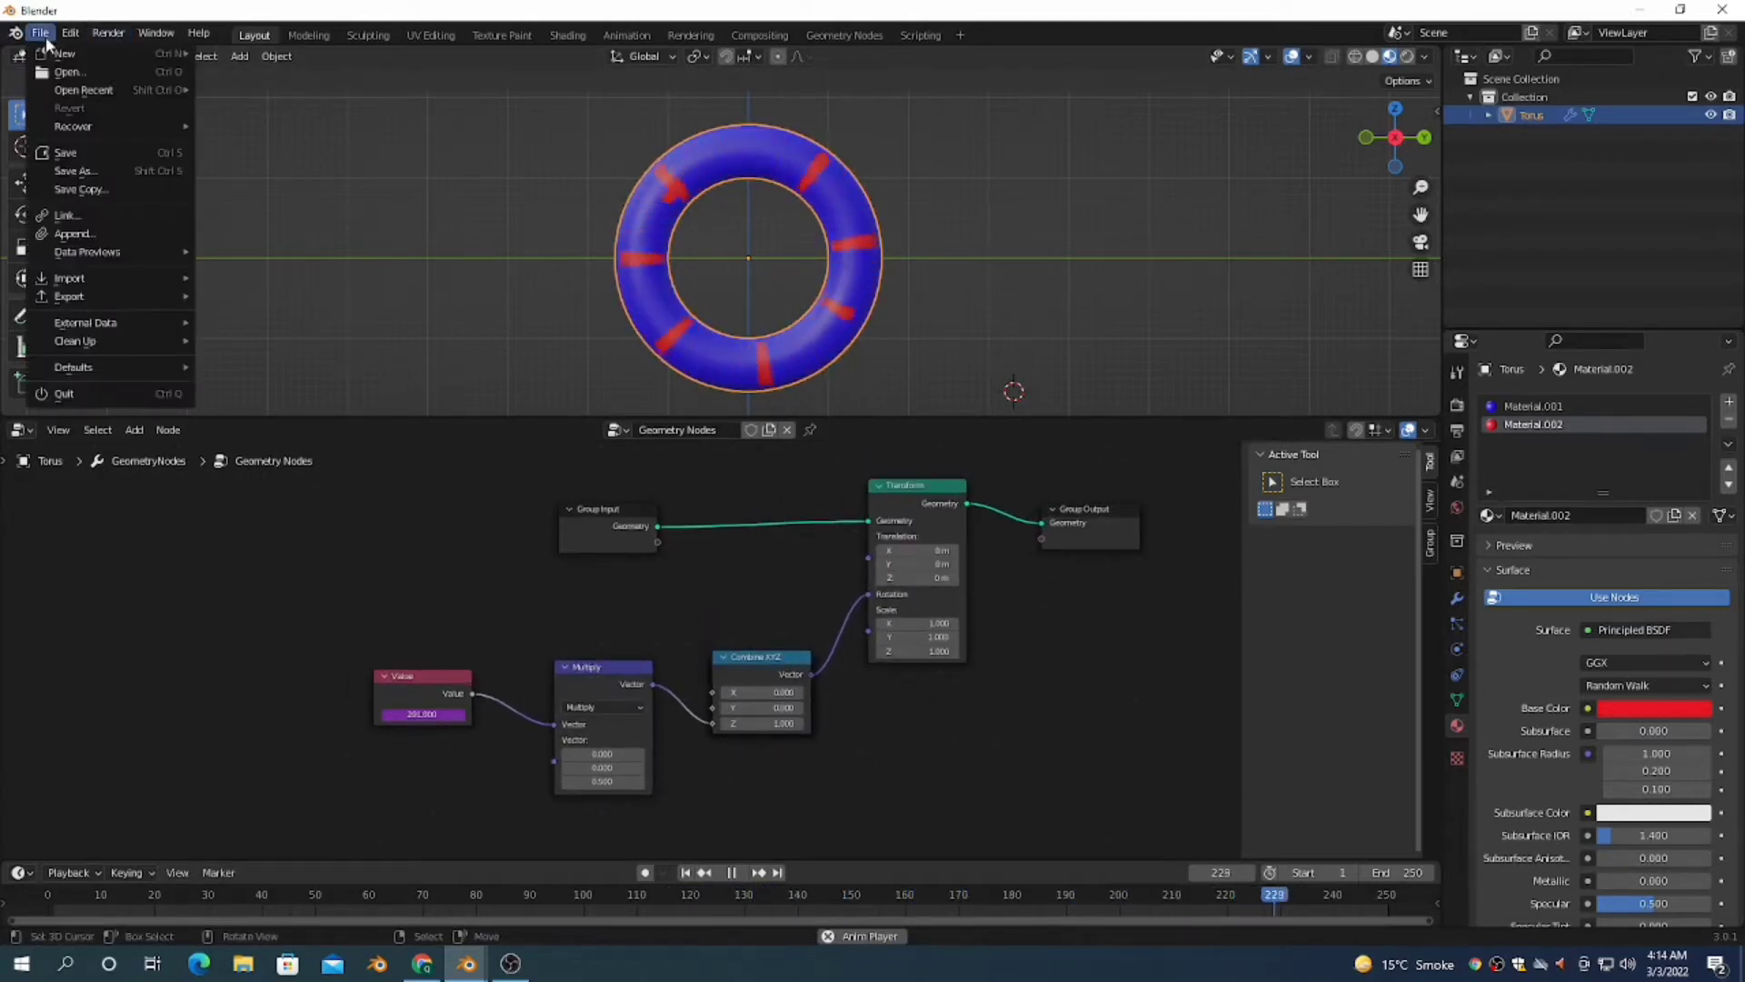
pyautogui.moveTo(91, 53)
pyautogui.click(238, 54)
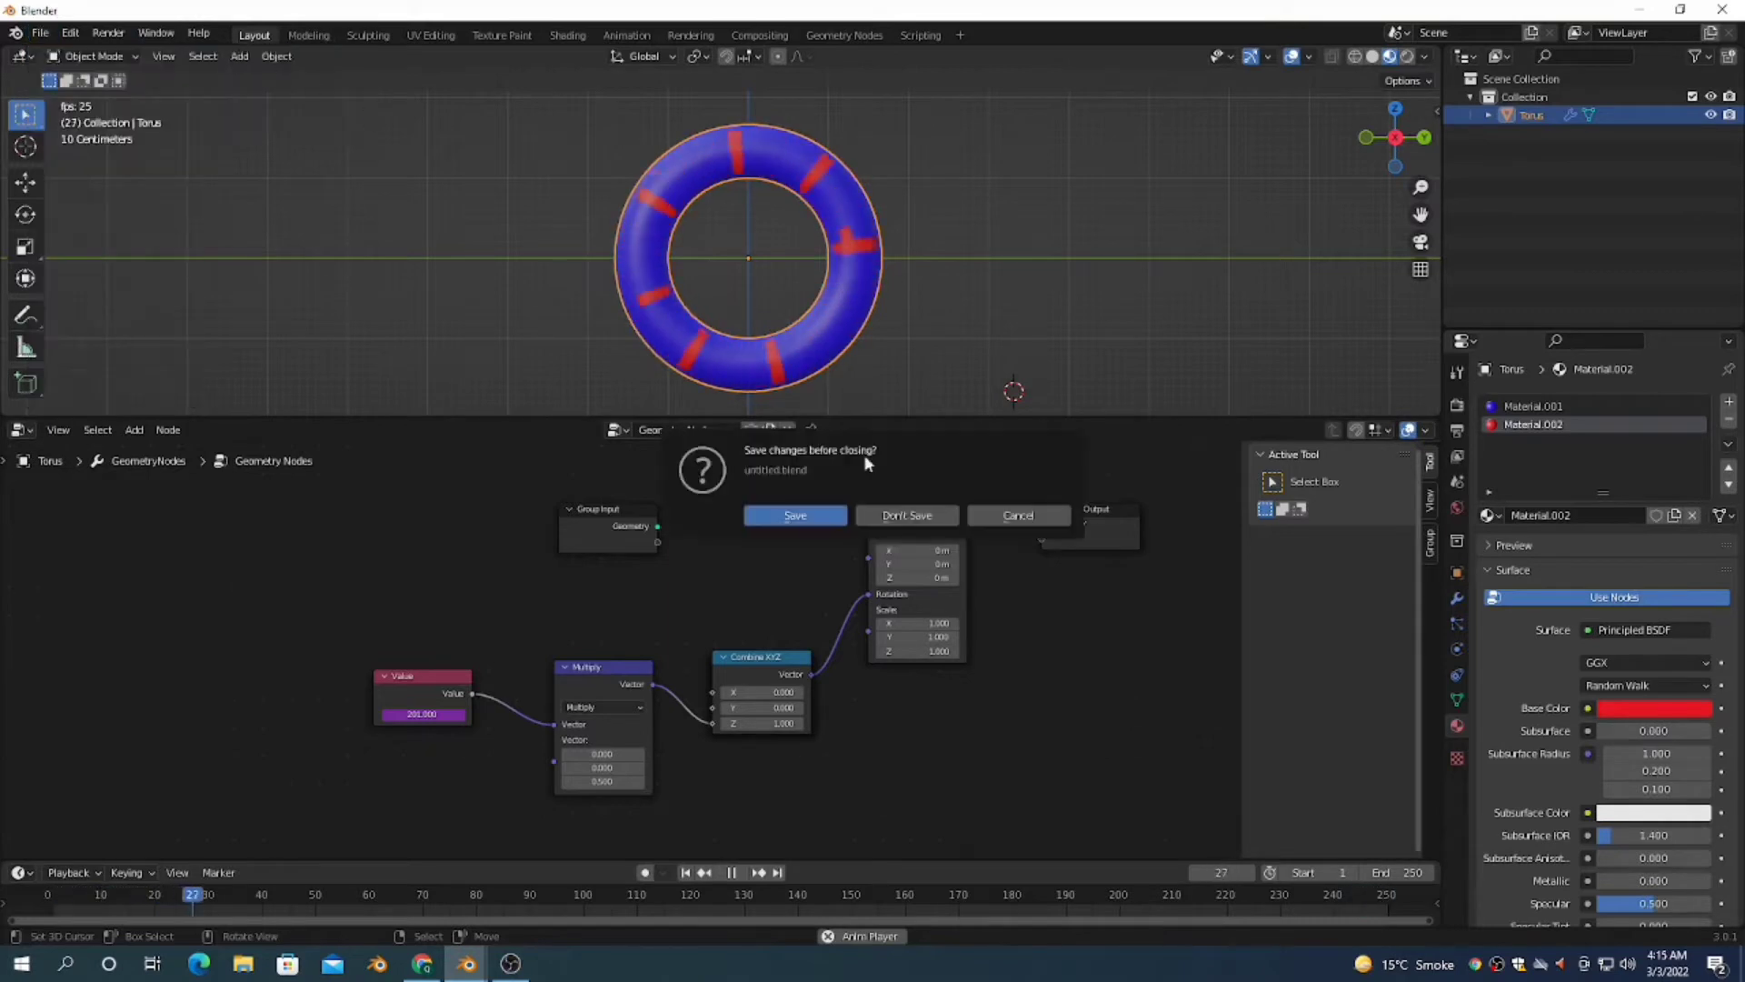
pyautogui.click(904, 514)
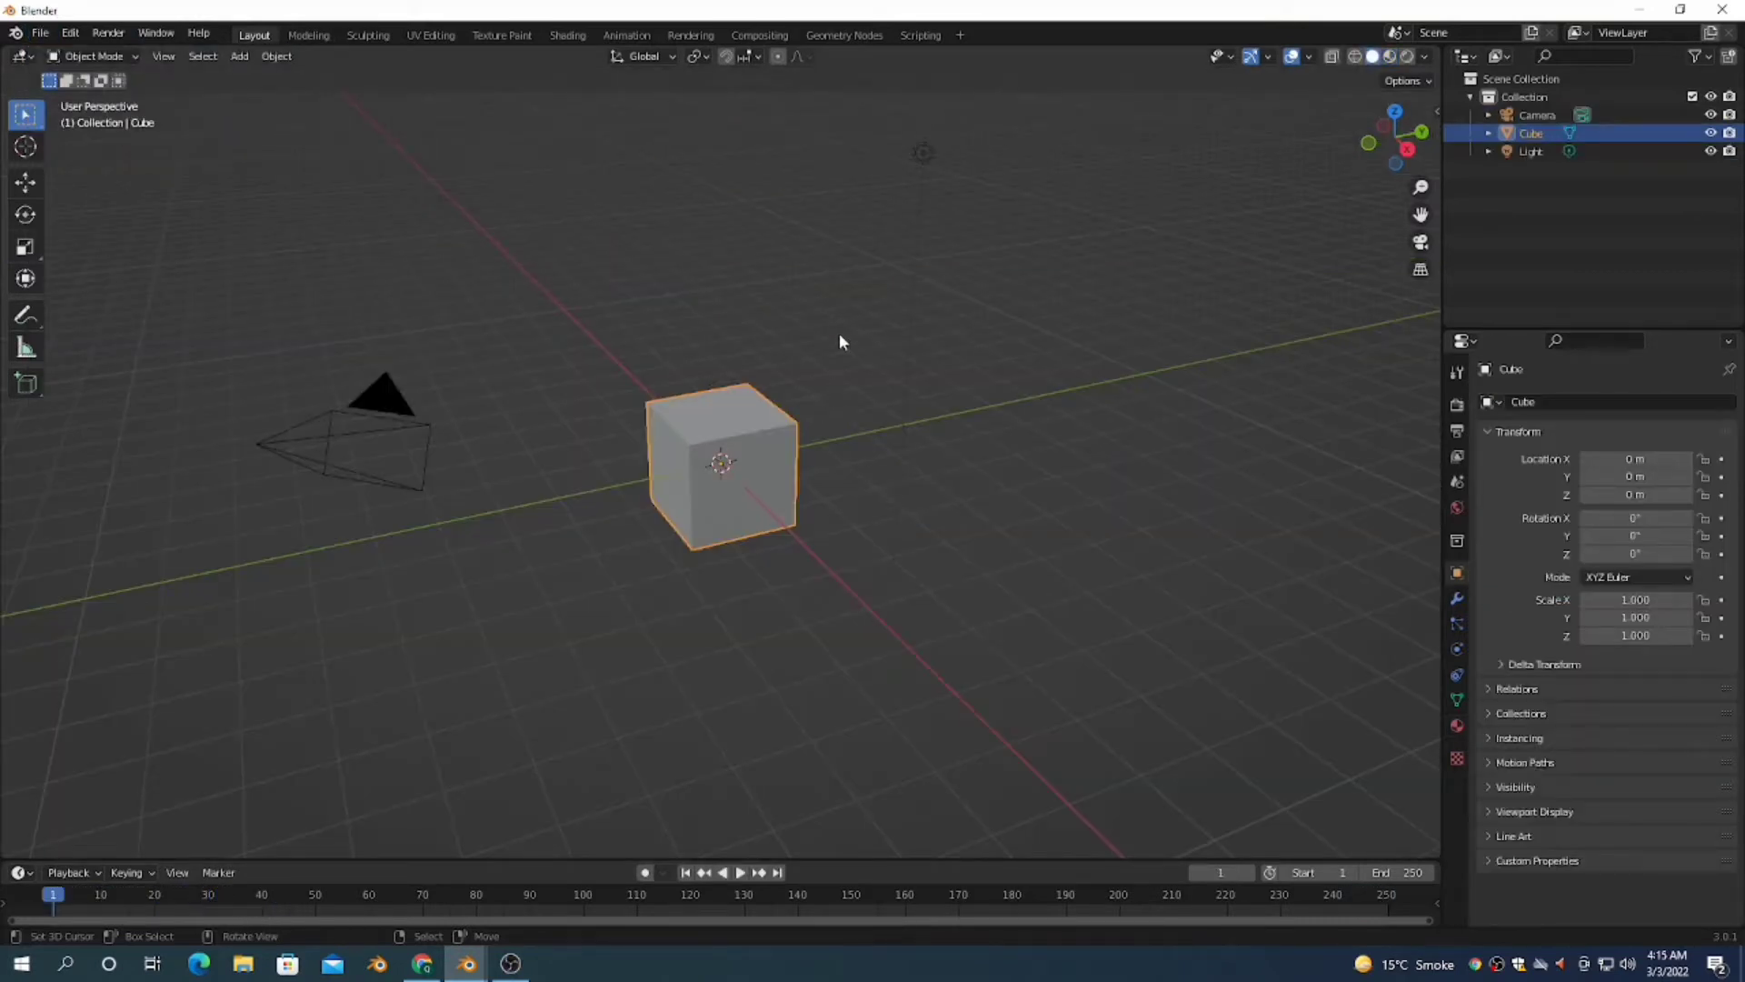
# Step: Delete all default objects from the scene: the camera, the cube and the light
pyautogui.press('a')
pyautogui.press('x')
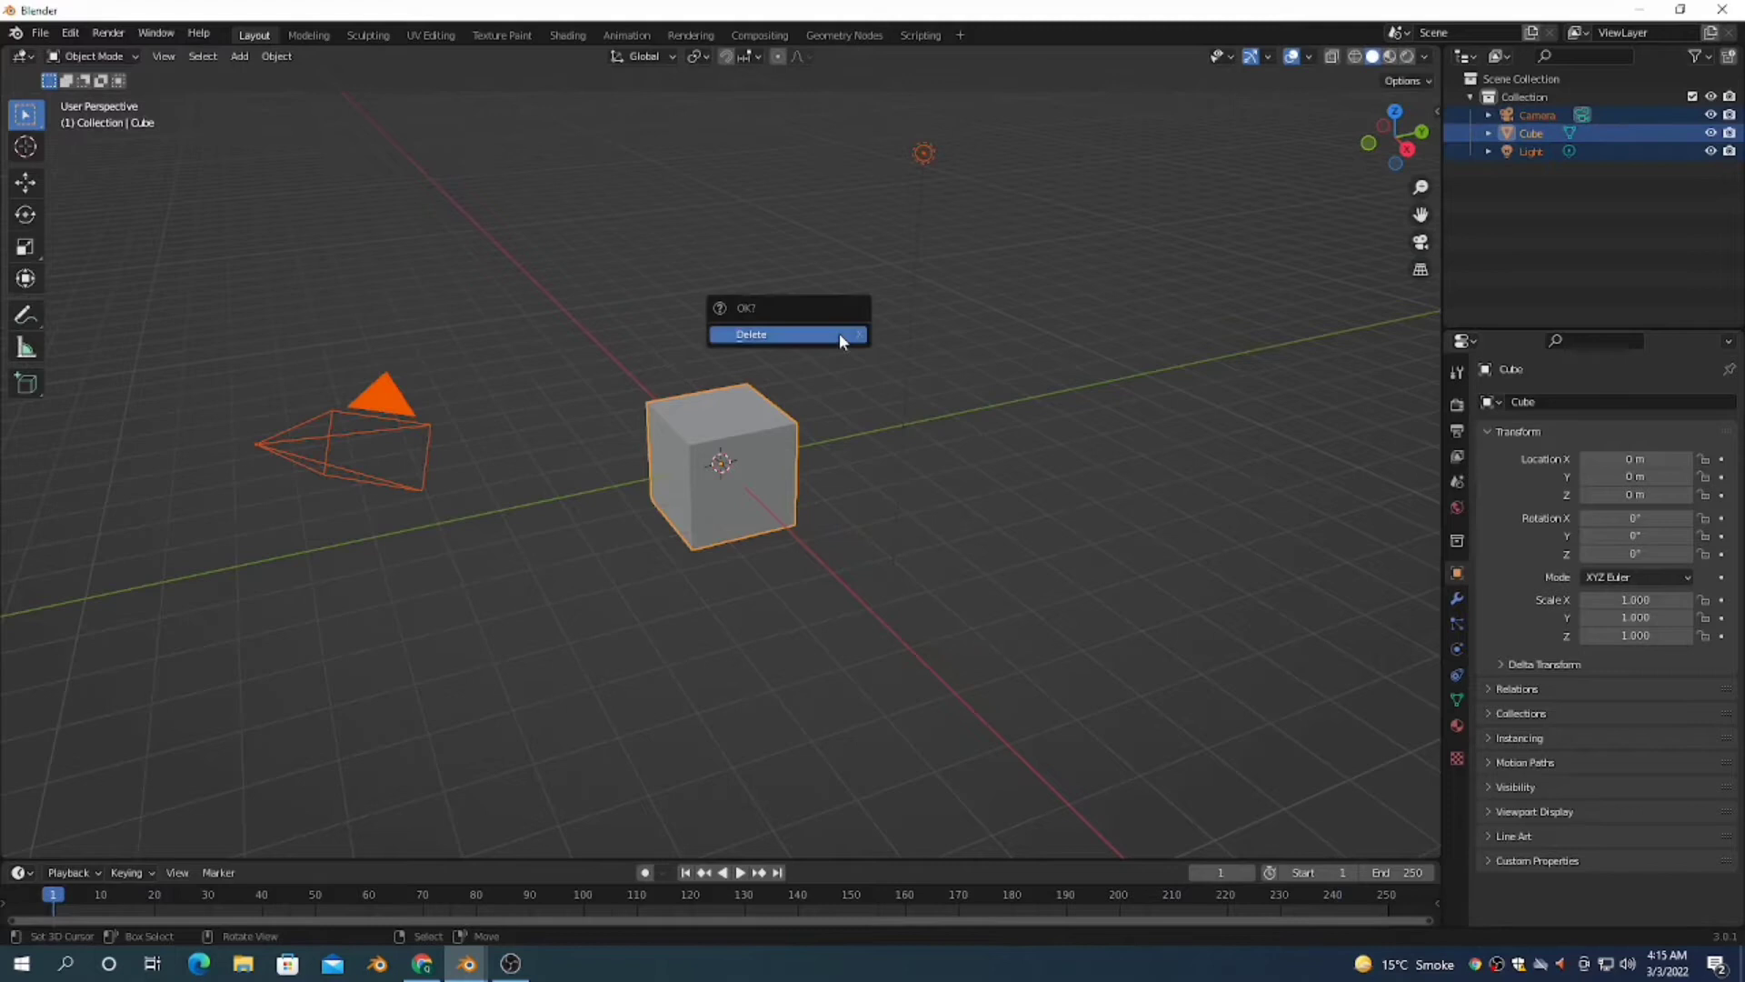
pyautogui.click(838, 333)
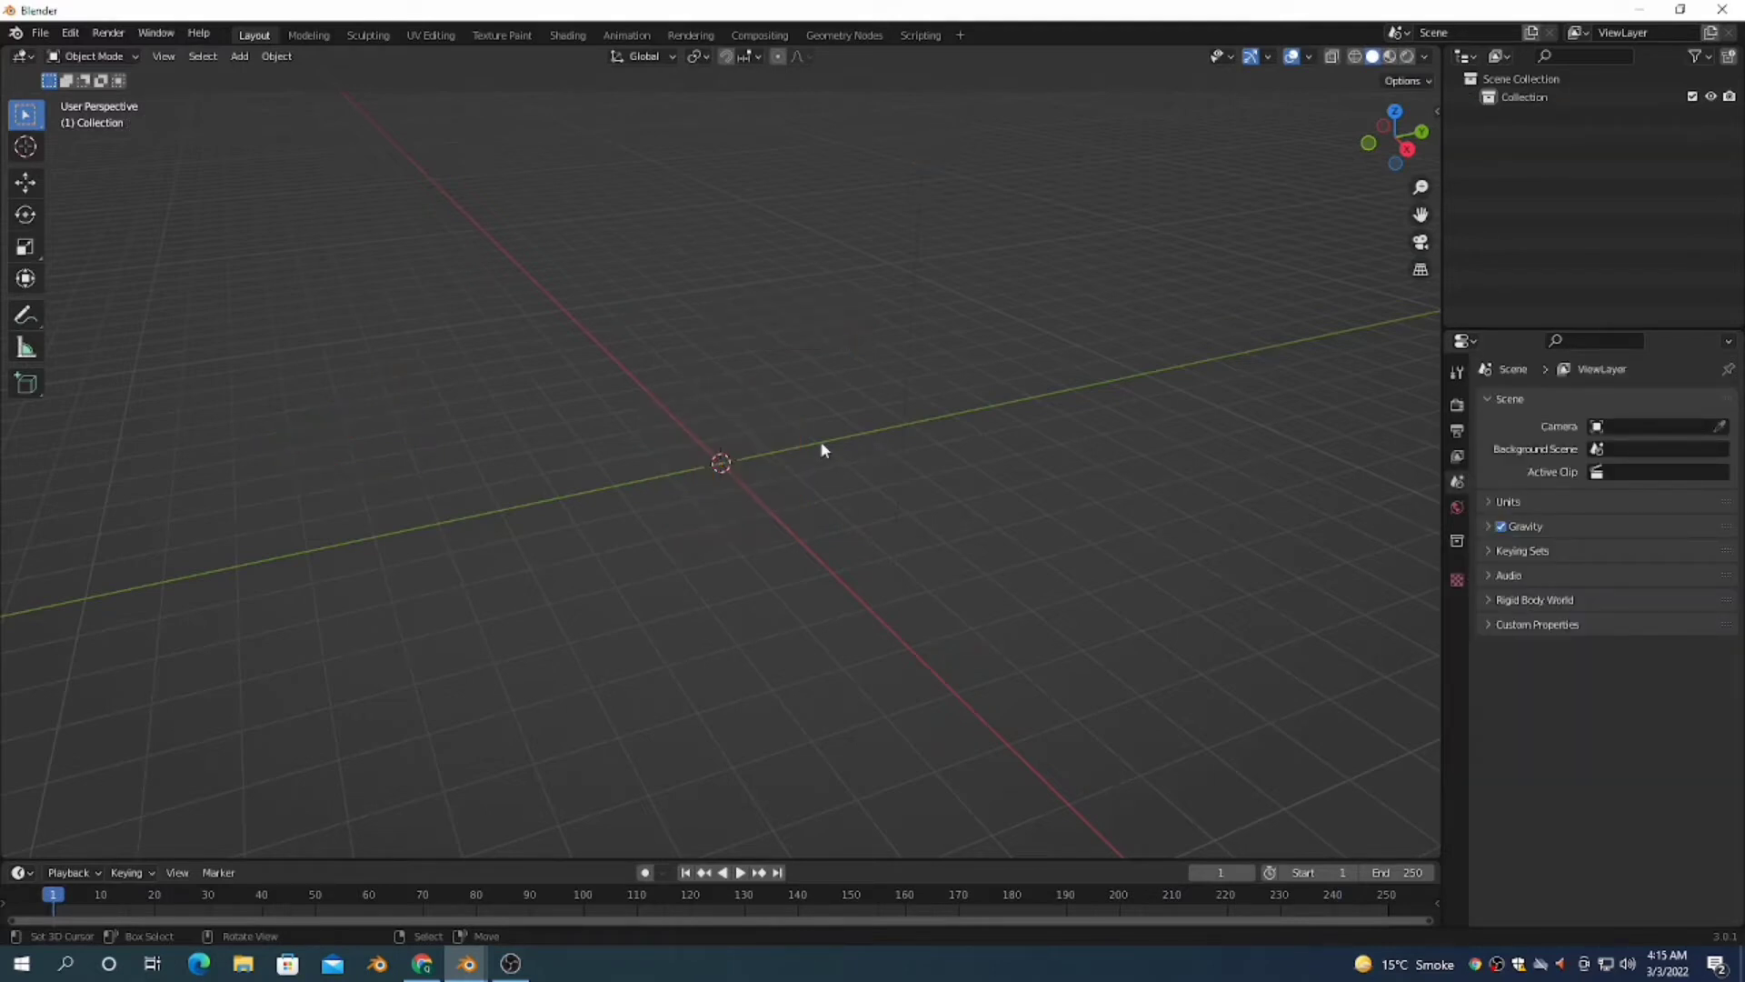
# Step: Switch to the right orthographic view and enable the Screencast Keys display
pyautogui.press('KP_3')
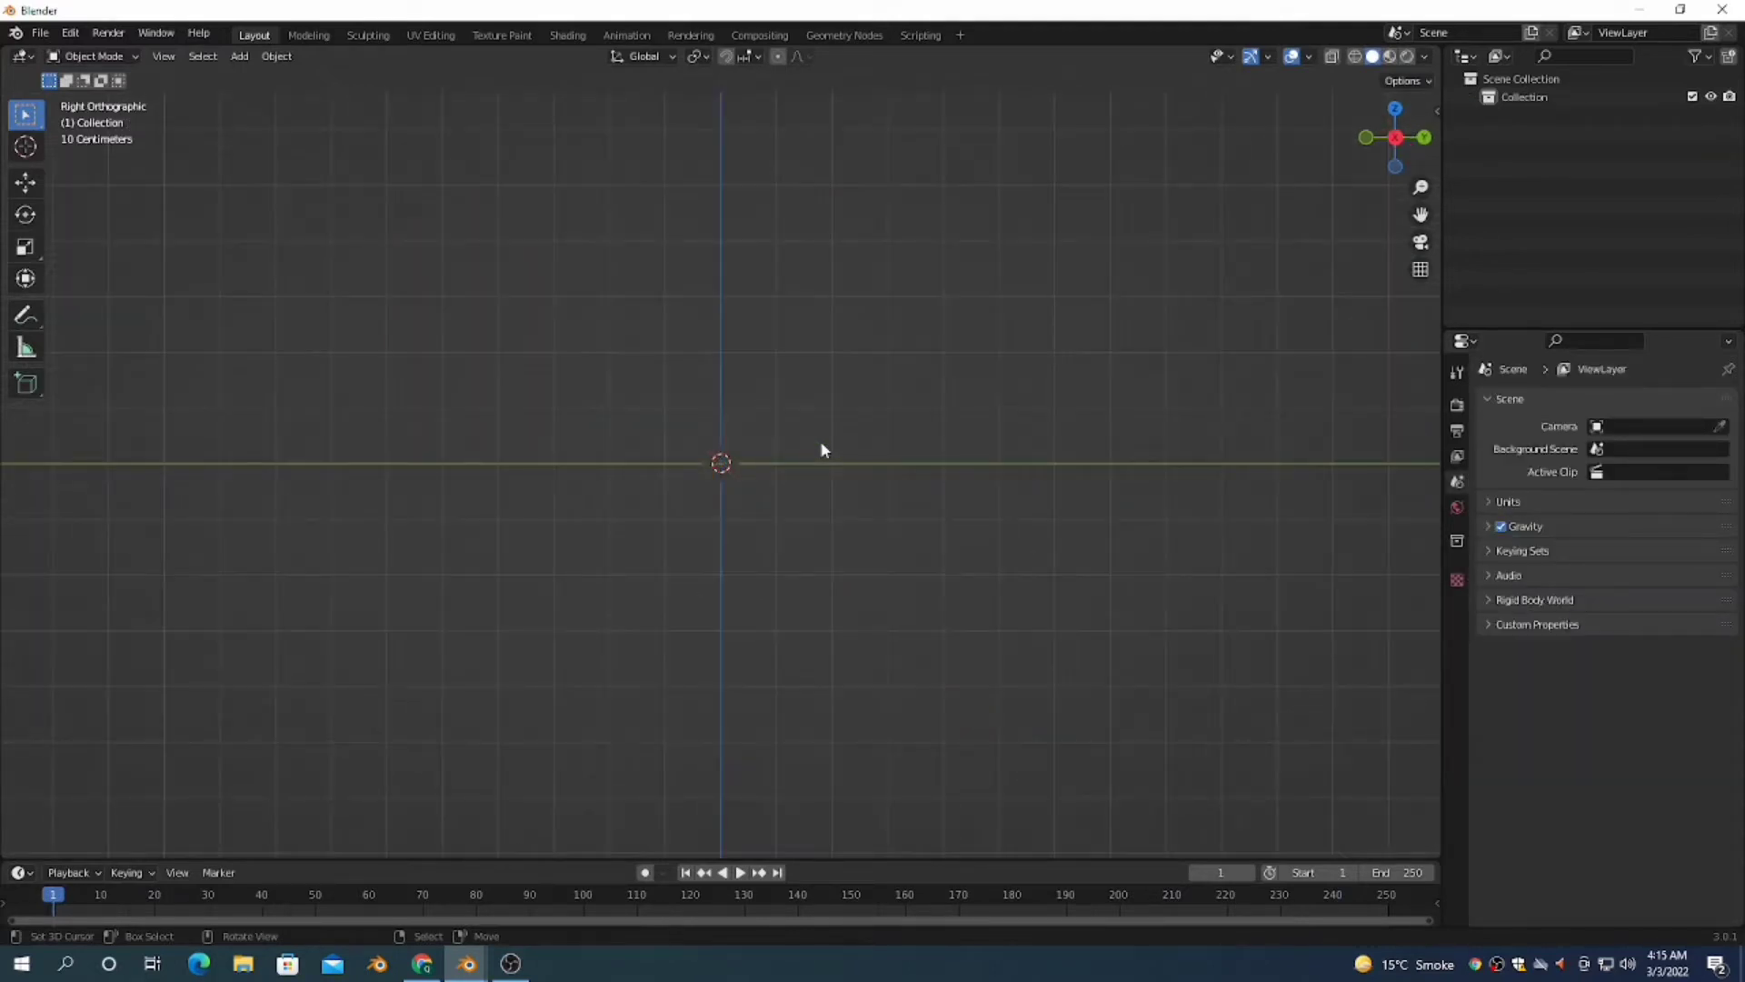
pyautogui.press('shift')
pyautogui.hotkey('shift', 'a')
pyautogui.press('n')
pyautogui.click(1431, 257)
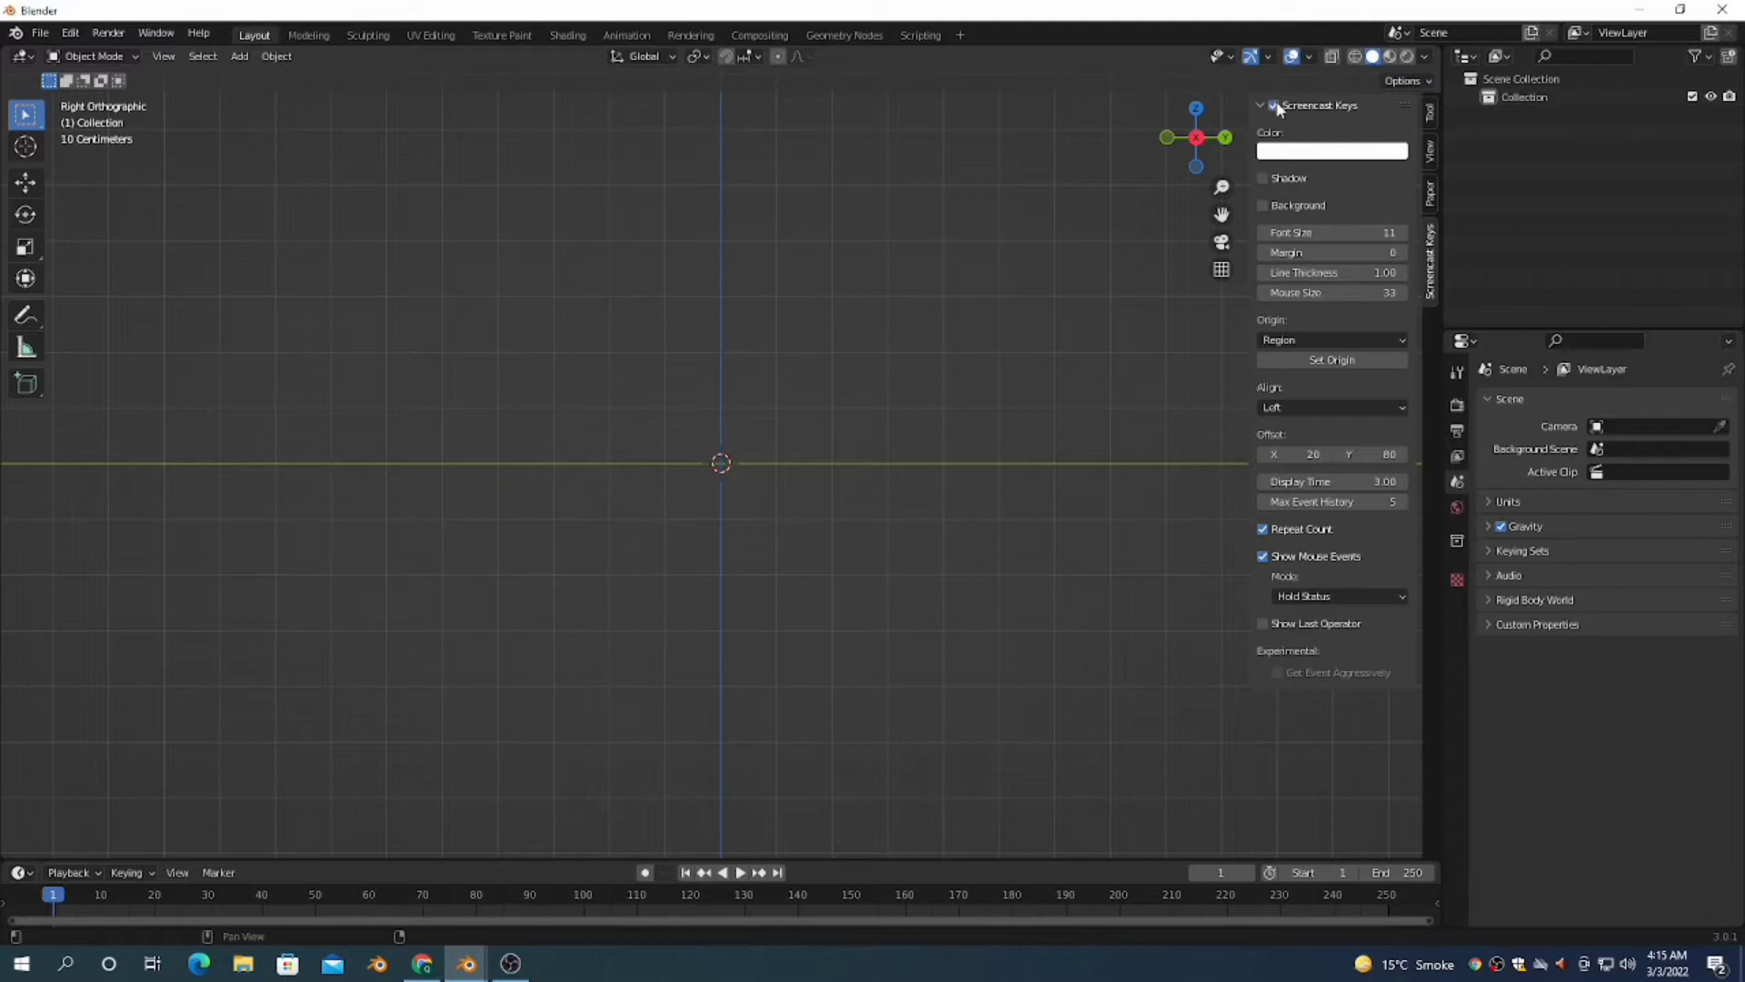
pyautogui.press('n')
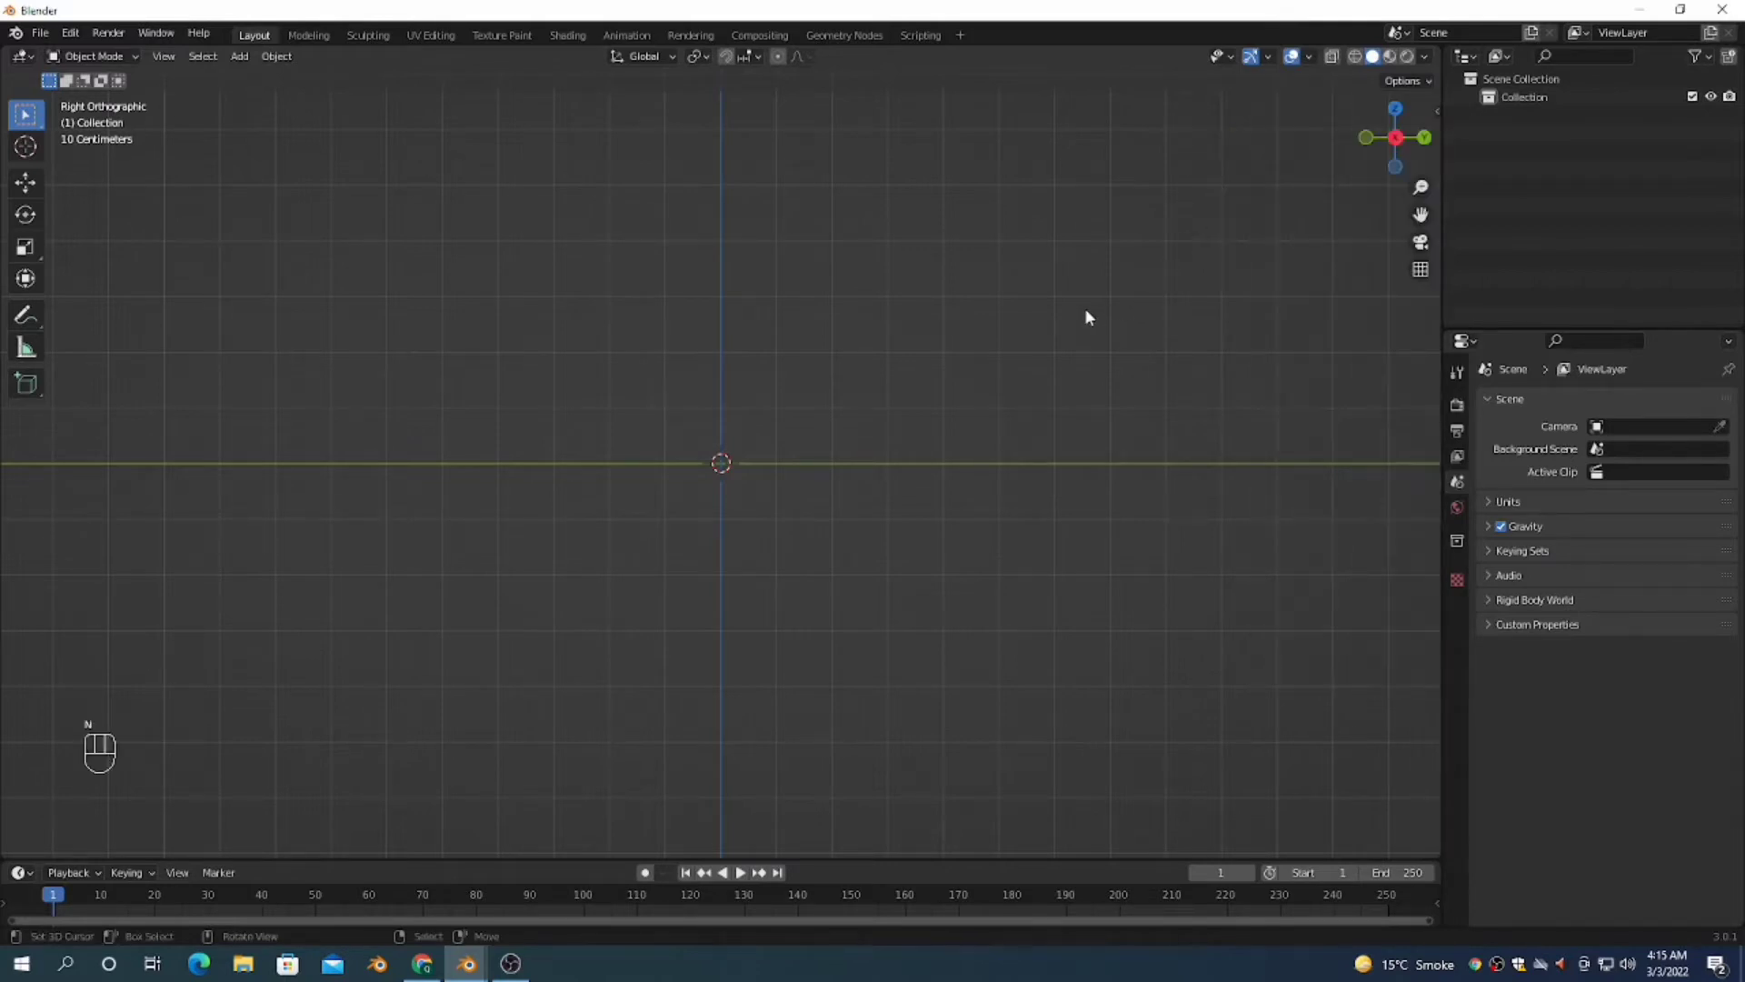
# Step: Add a torus mesh at the origin and rotate it 90° about the Y axis so its ring faces the right view
pyautogui.hotkey('shift', 'a')
pyautogui.moveTo(1087, 315)
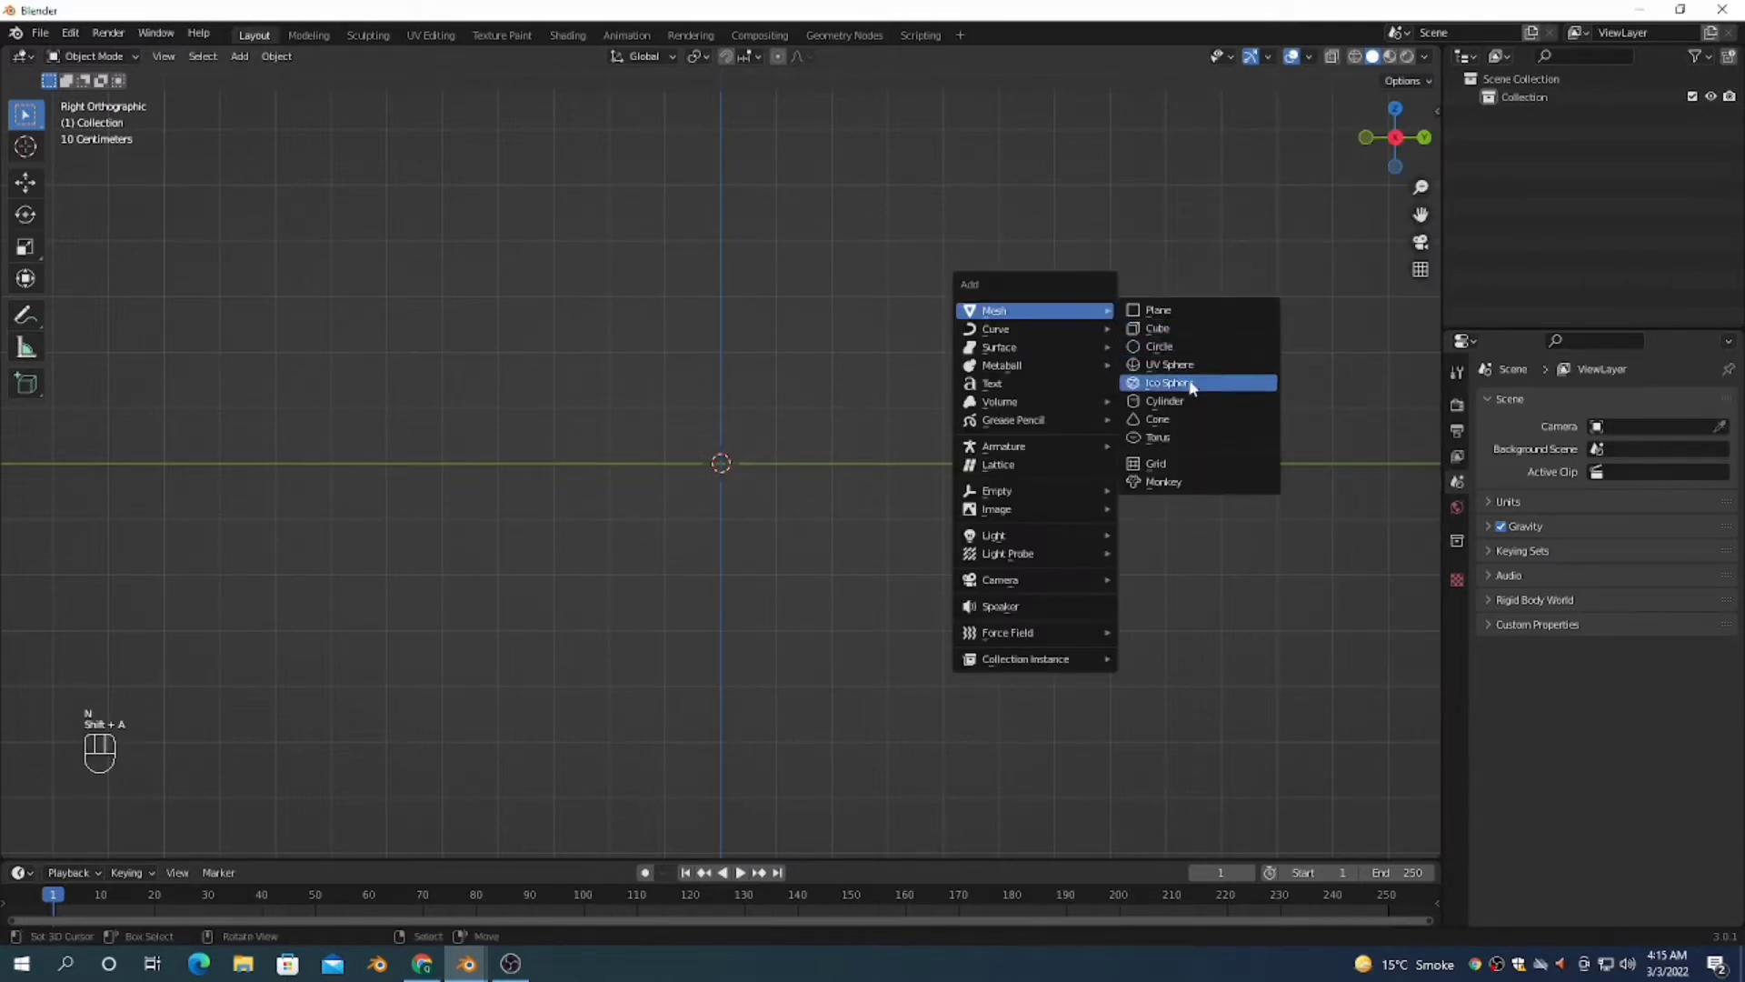
pyautogui.click(1192, 439)
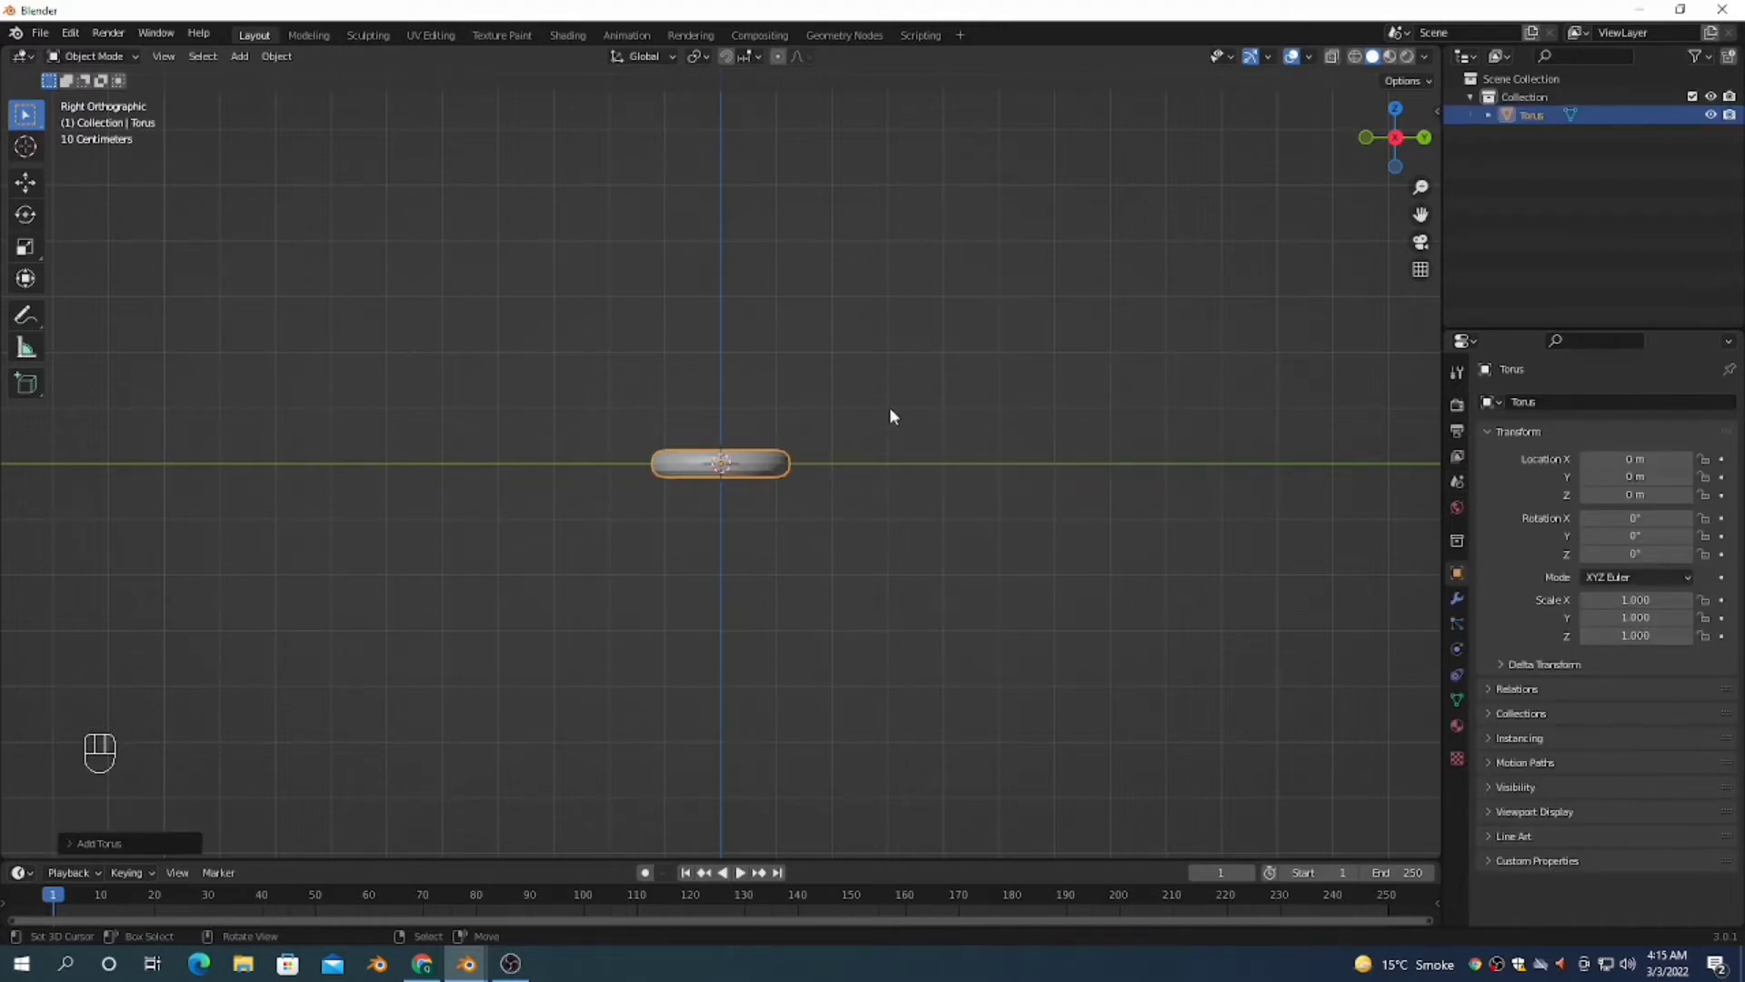
pyautogui.press('KP_1')
pyautogui.press('KP_3')
pyautogui.write('r90')
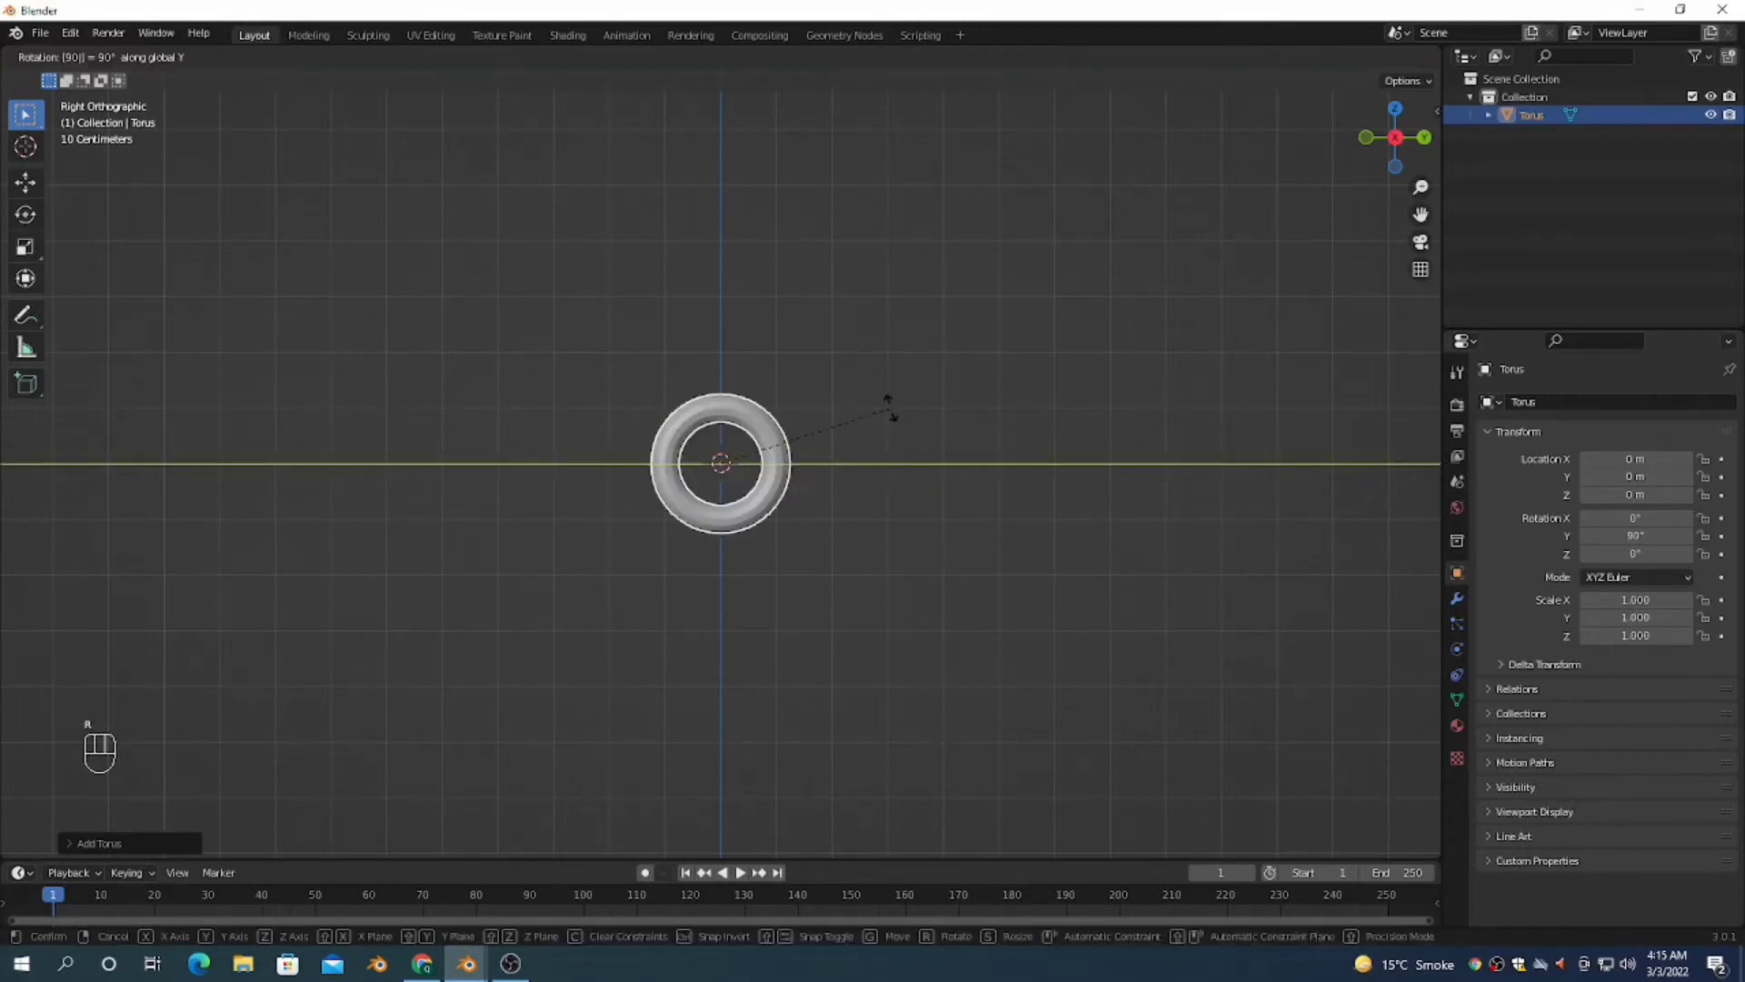
pyautogui.press('Return')
# Step: Scale the torus up uniformly to about 1.65 and apply Shade Smooth to it
pyautogui.press('s')
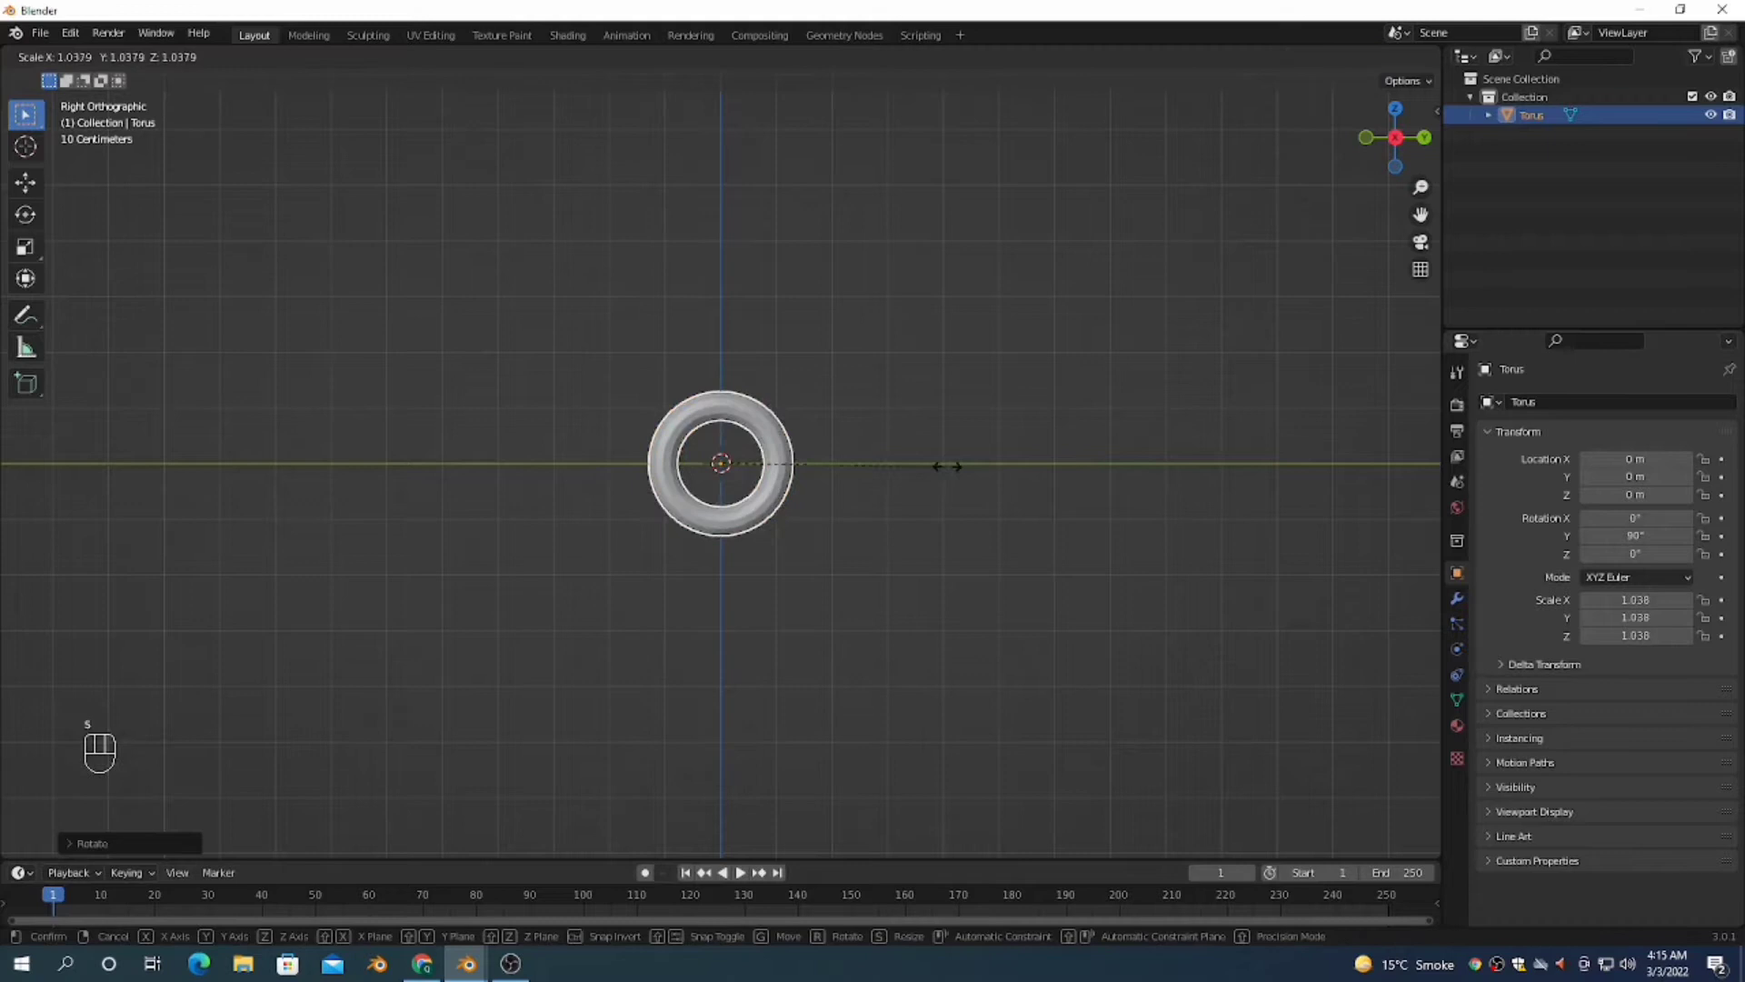
pyautogui.click(1074, 516)
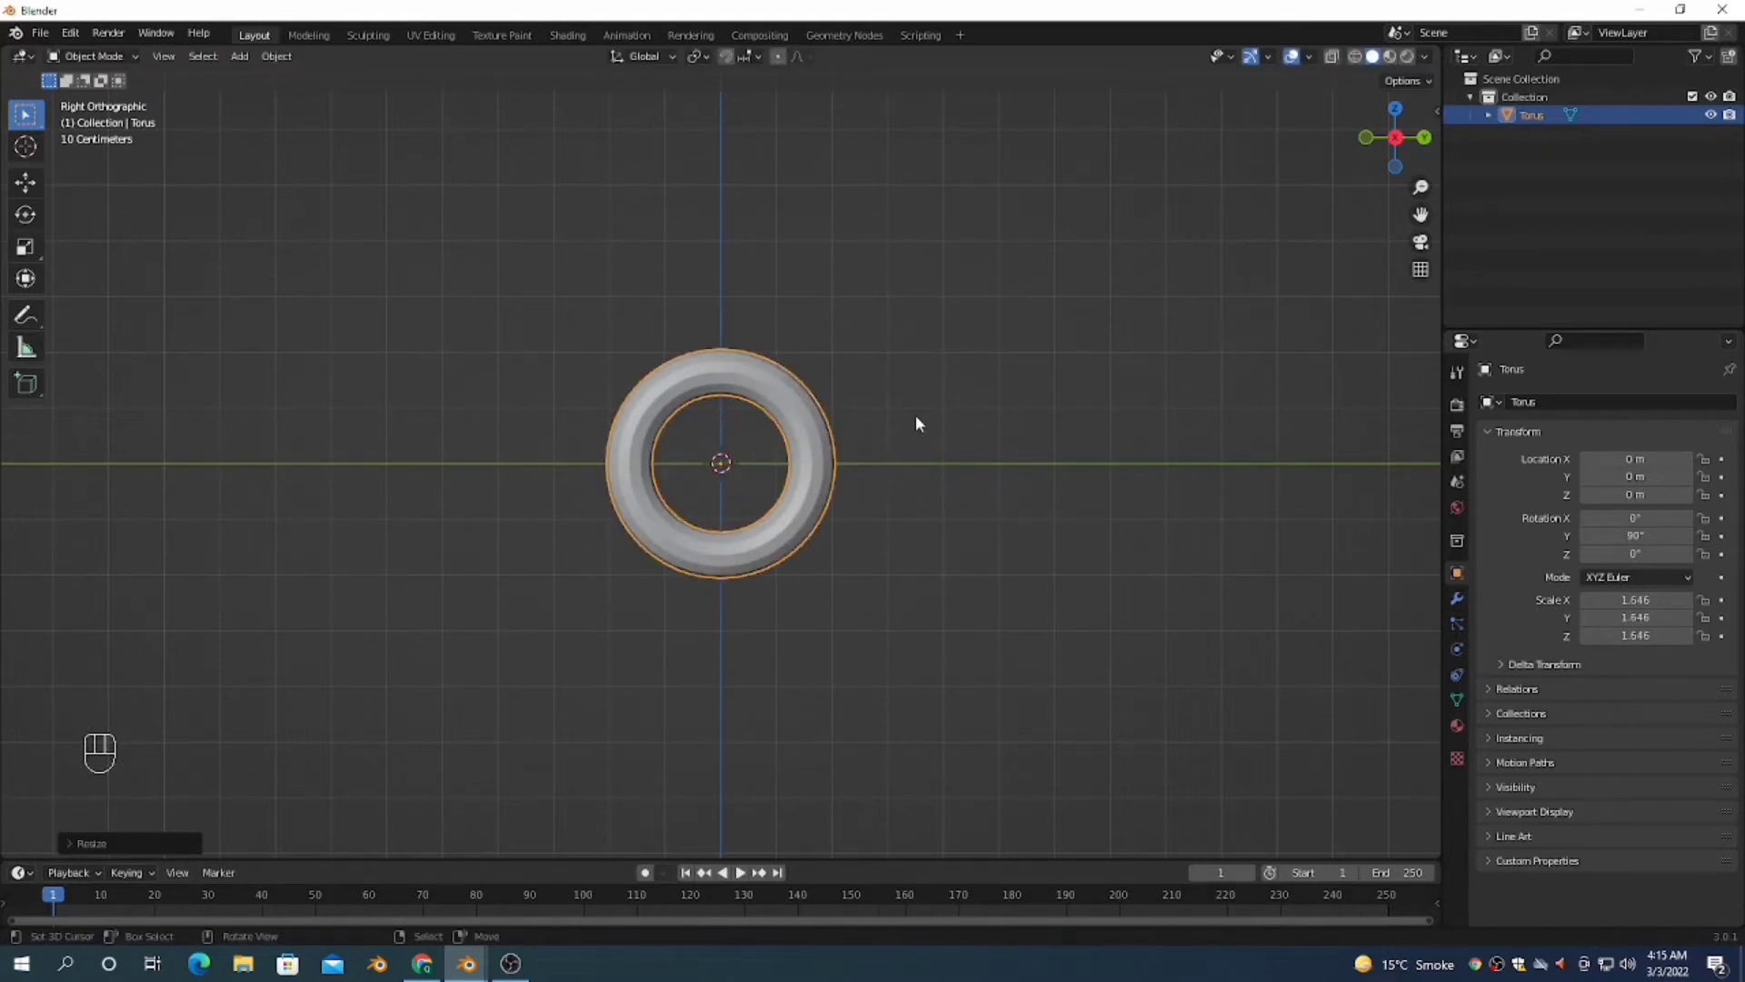
pyautogui.press('F3')
pyautogui.write('shade')
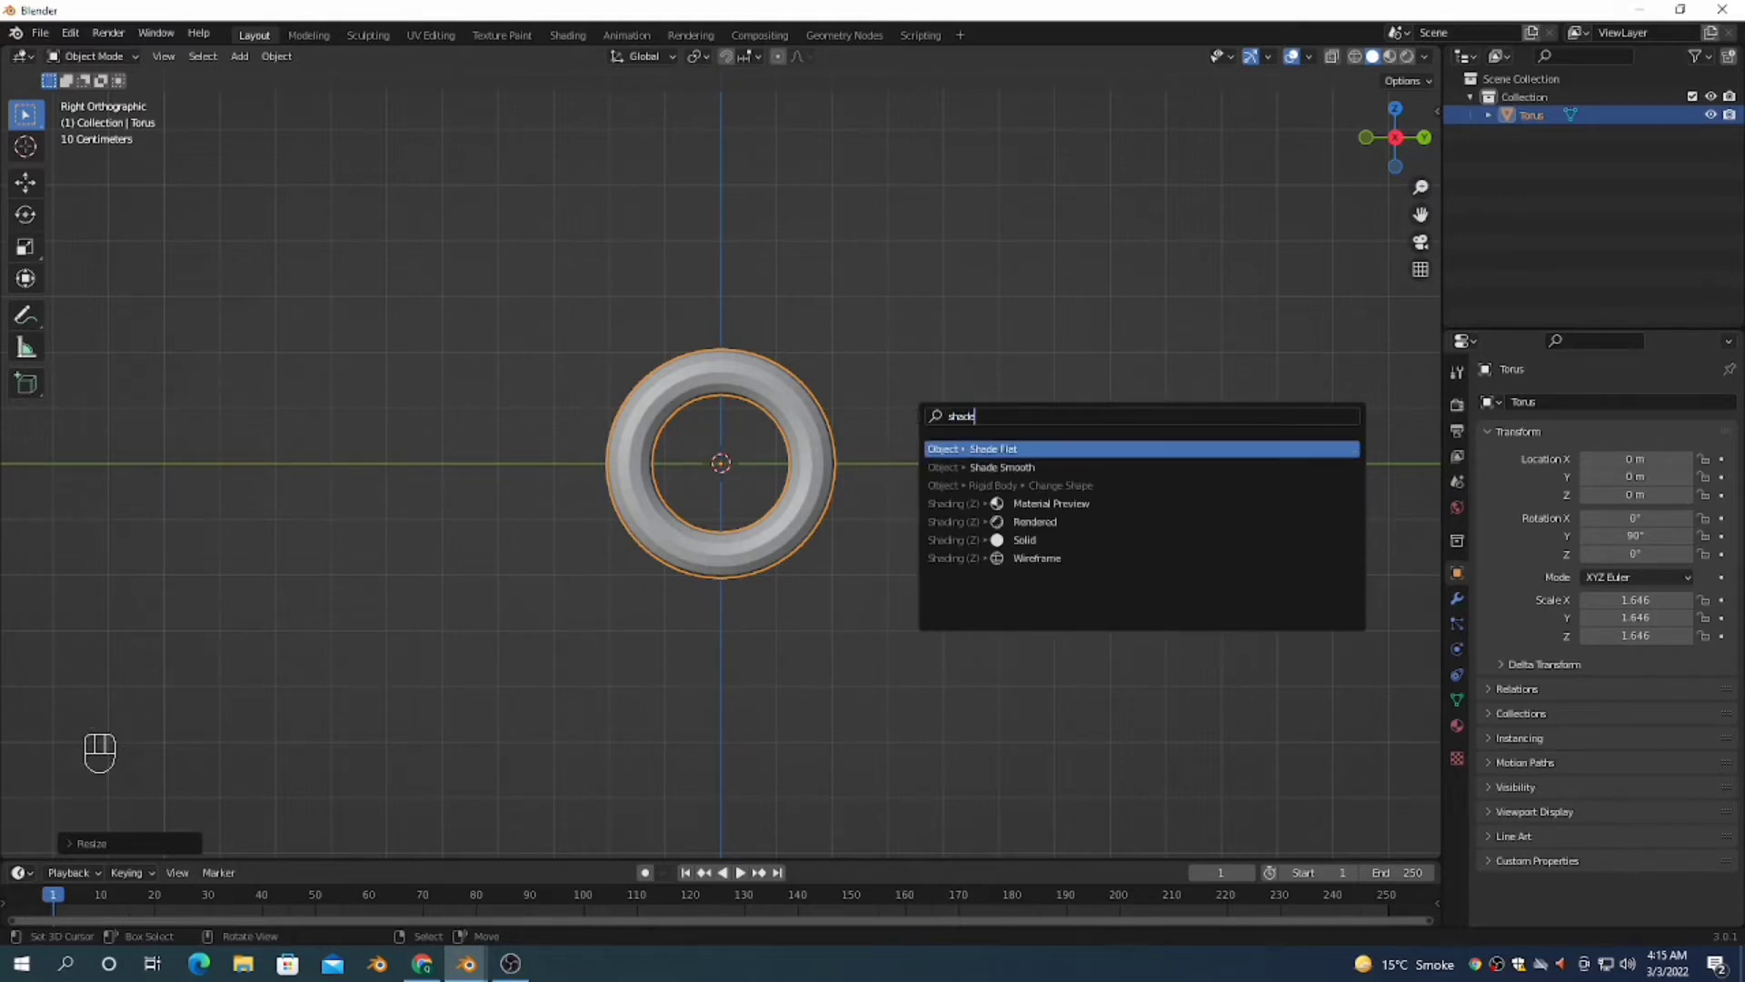
pyautogui.click(996, 466)
# Step: Enlarge the torus further to a uniform scale of about 2.4
pyautogui.press('s')
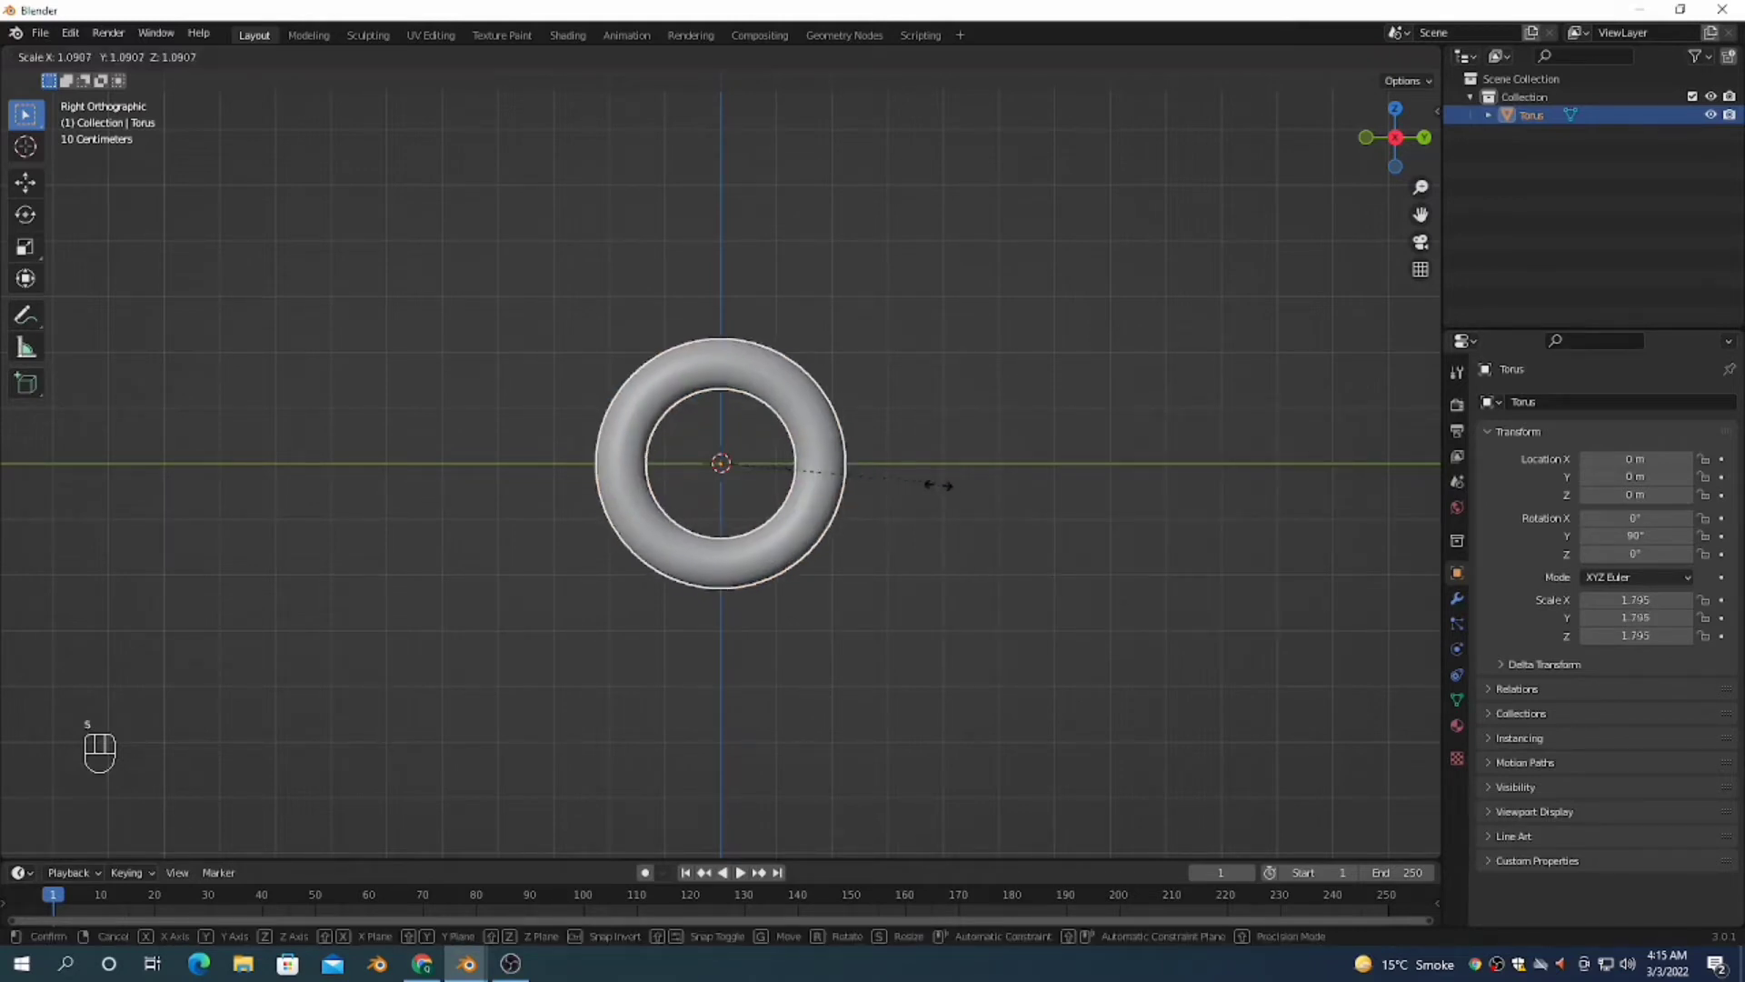
pyautogui.click(1003, 515)
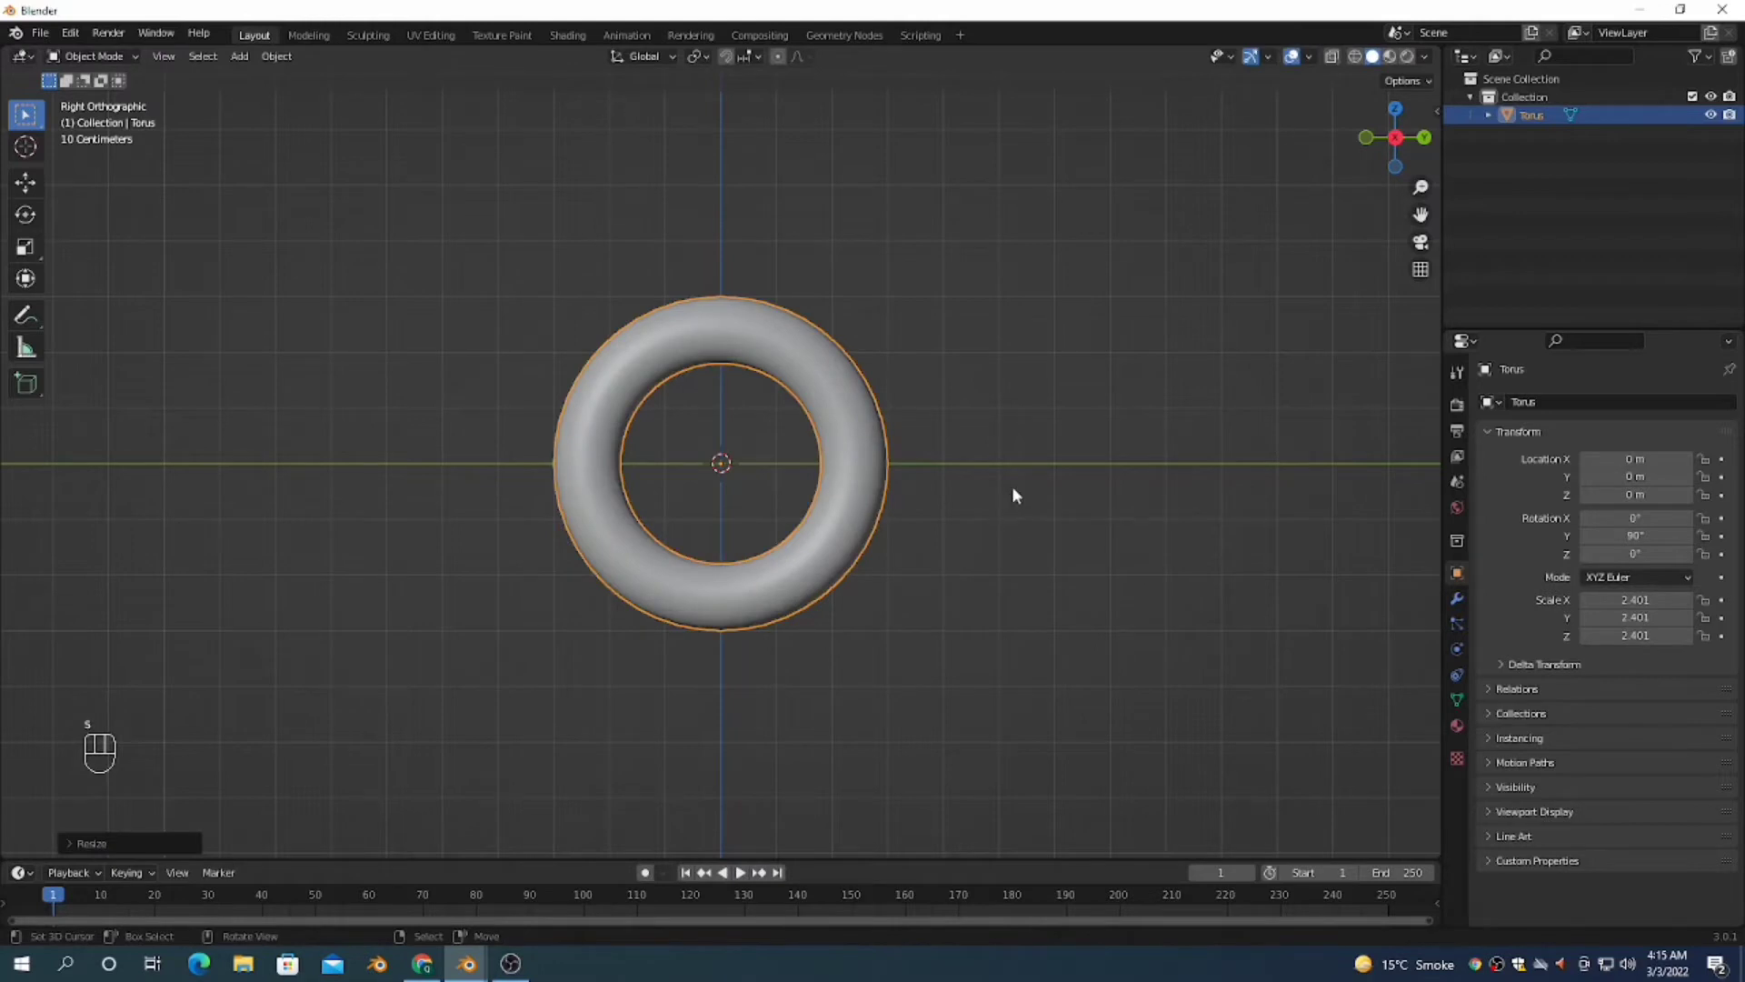
pyautogui.scroll(-1, 998, 482)
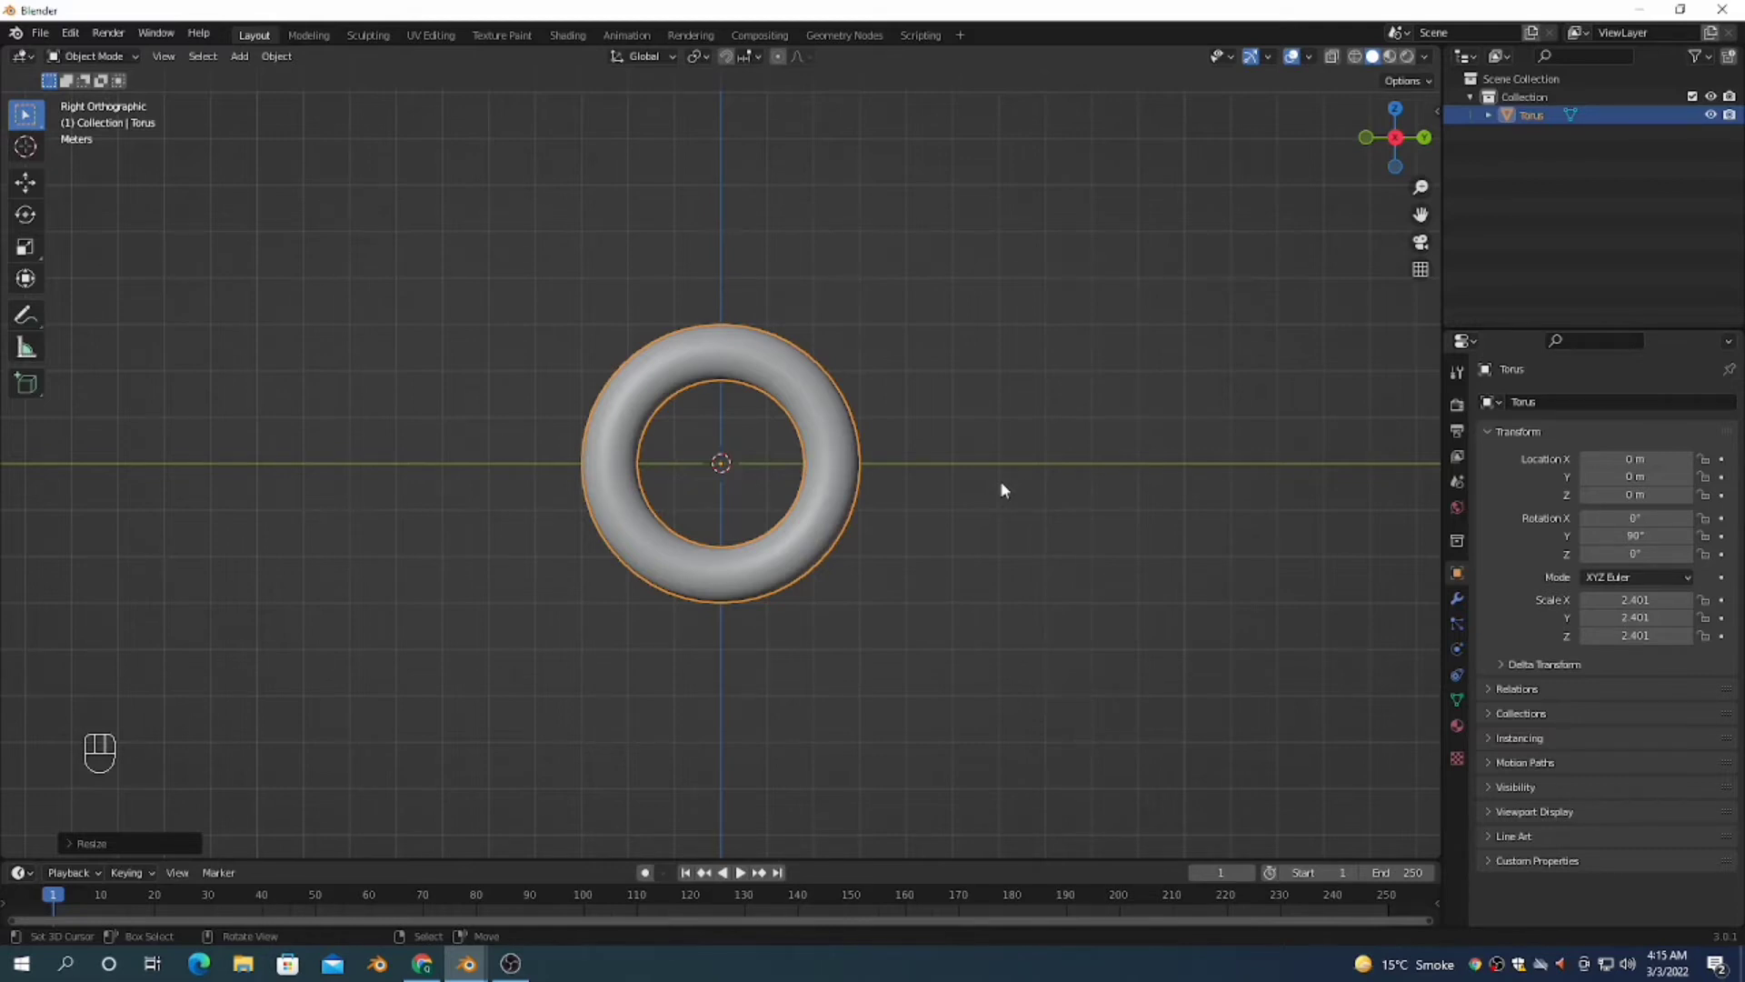
# Step: Enter Edit Mode on the torus with face selection and create a first new material for it
pyautogui.press('Tab')
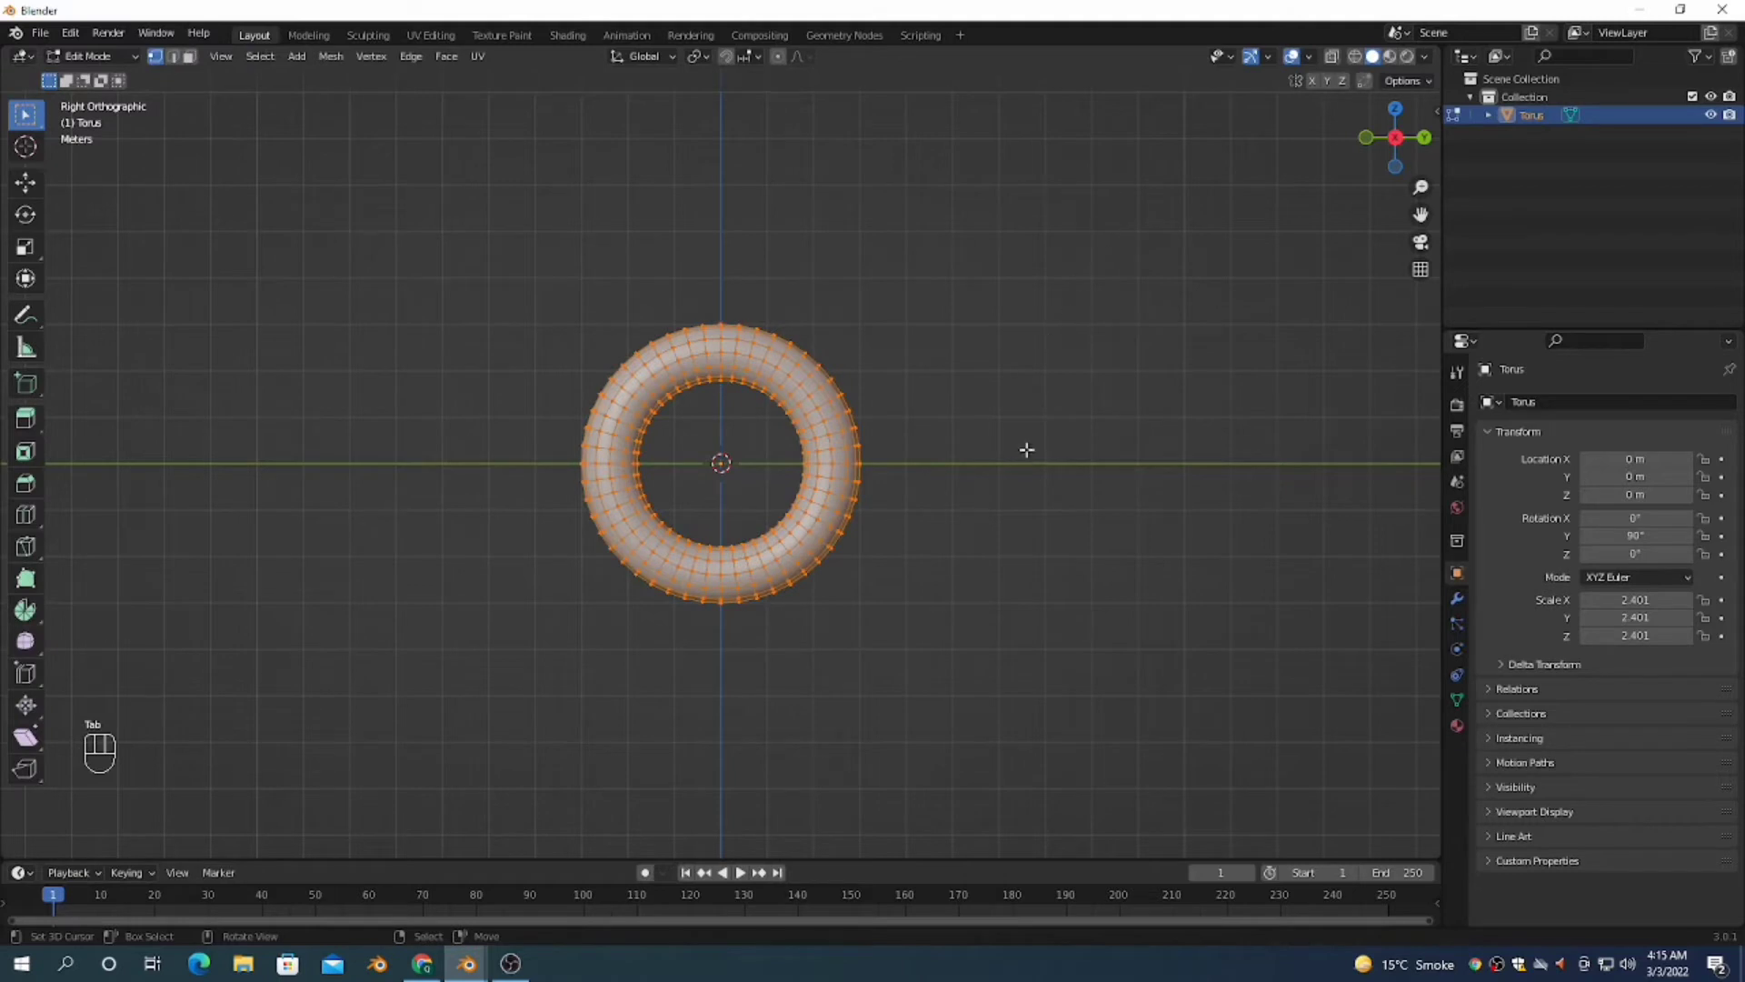
pyautogui.press('3')
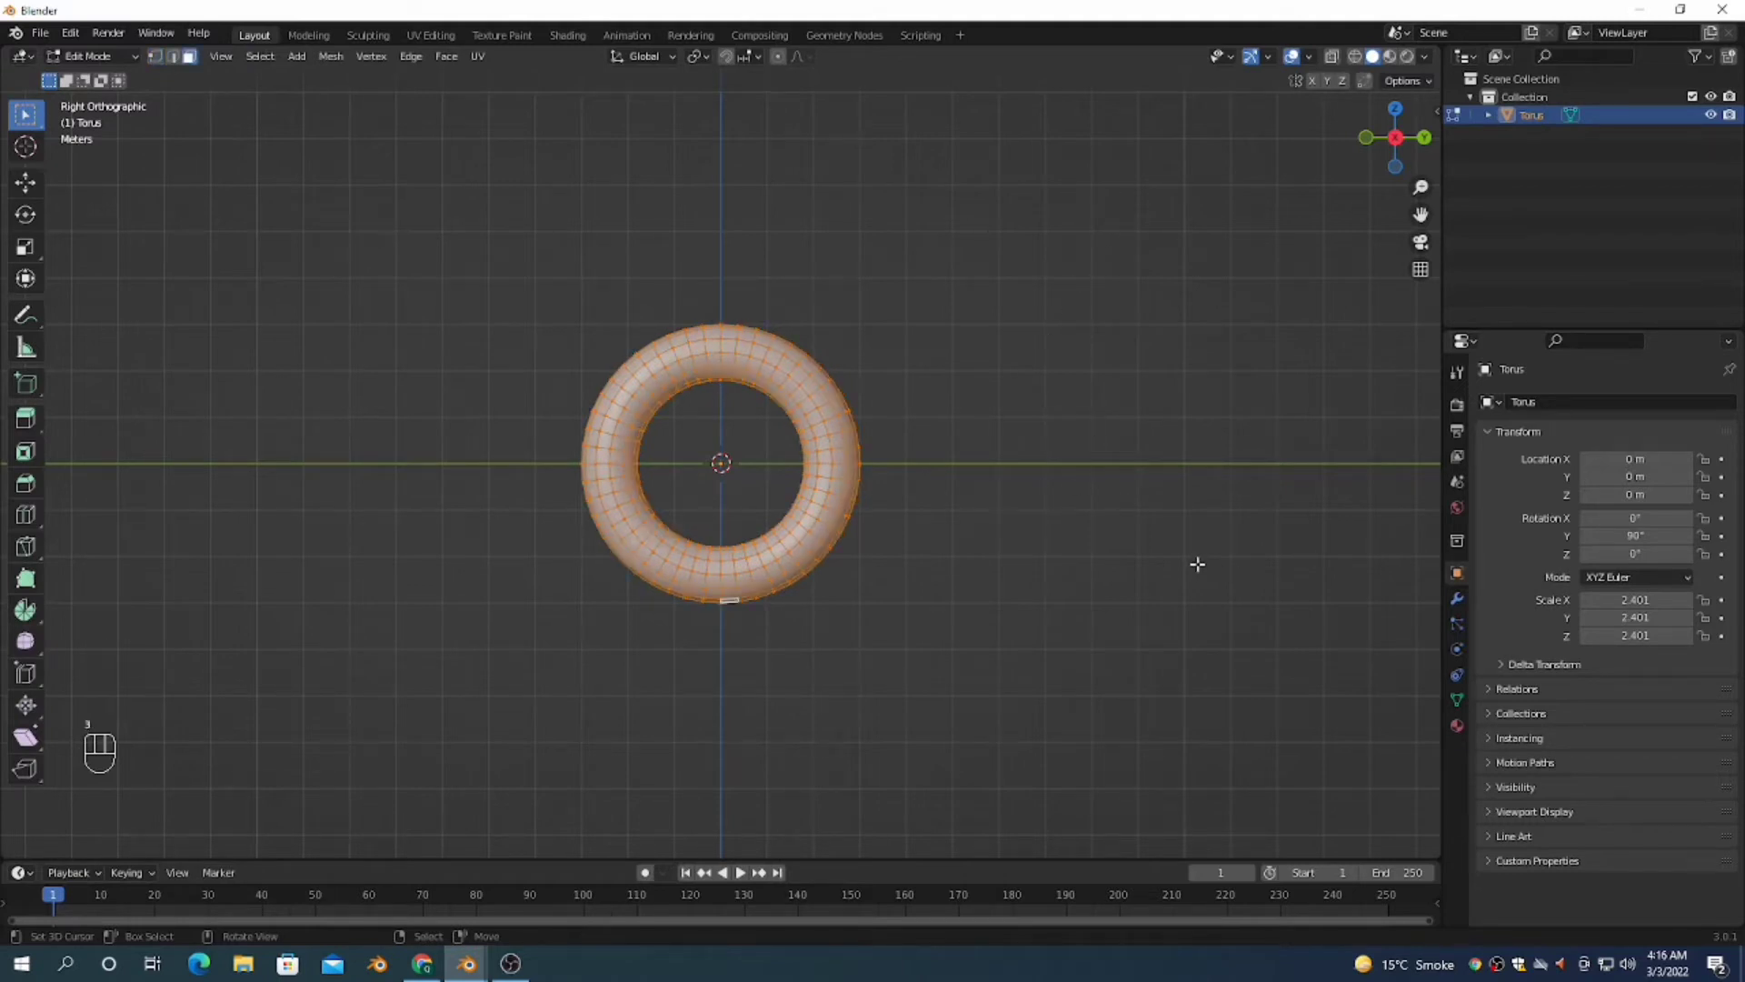
pyautogui.click(1457, 725)
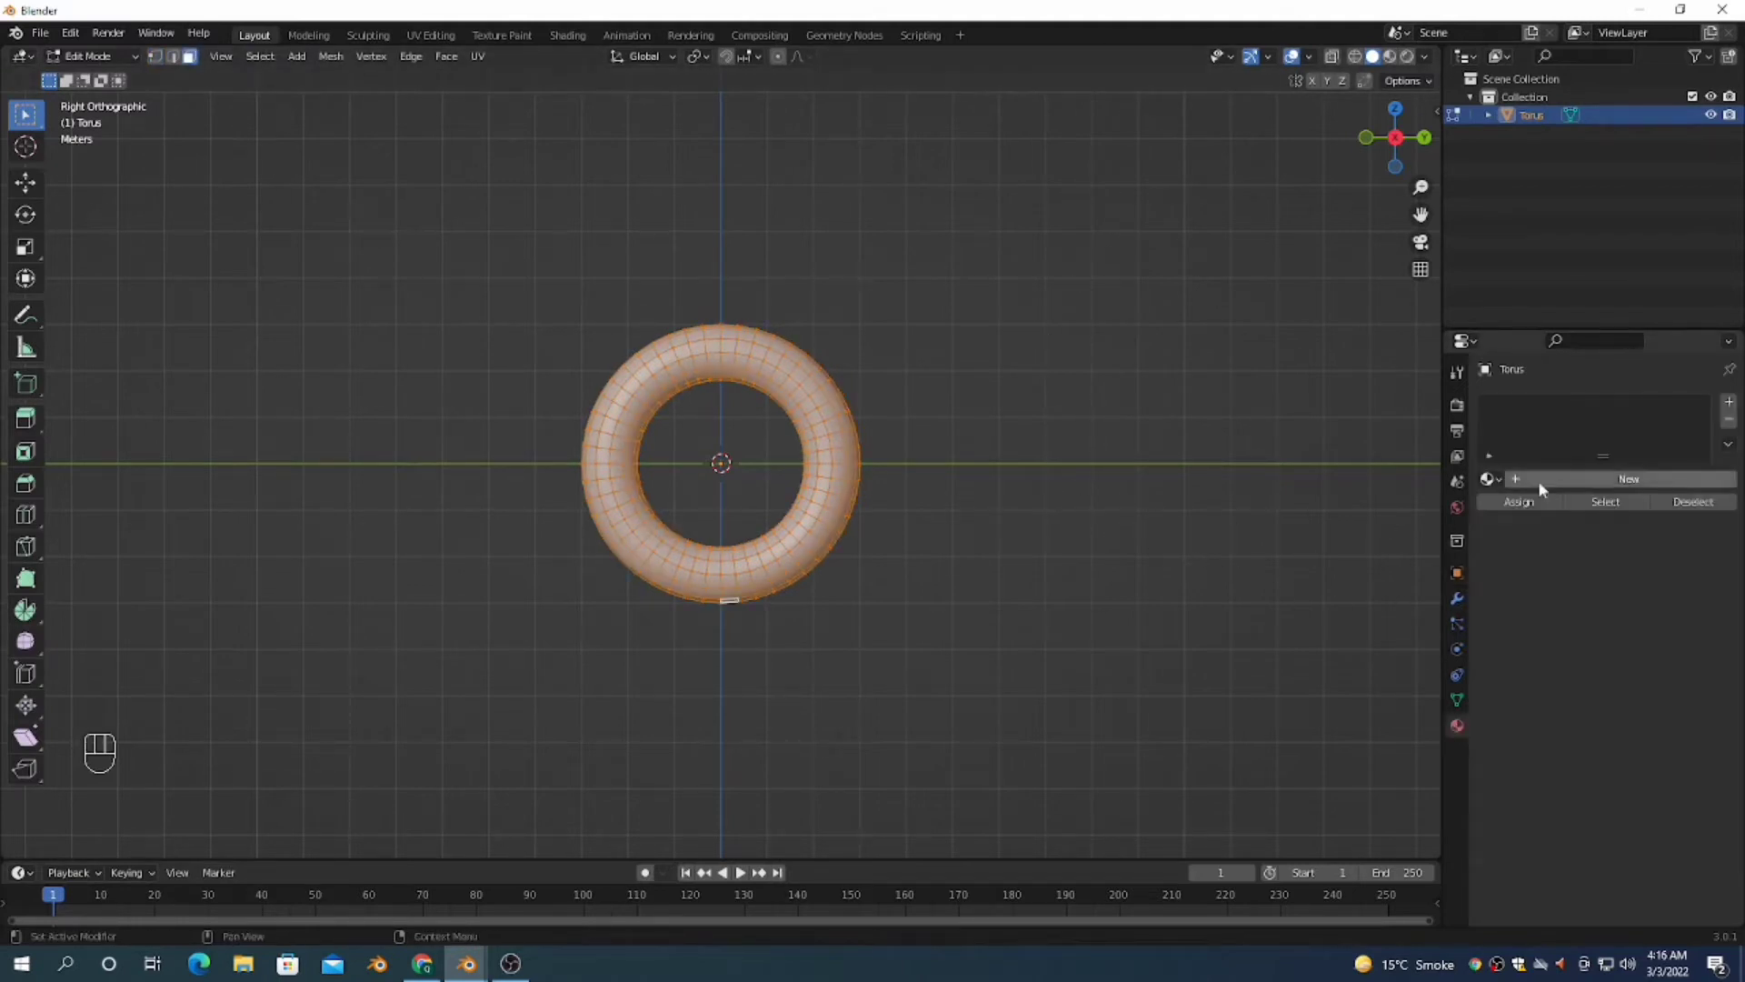
pyautogui.click(1569, 481)
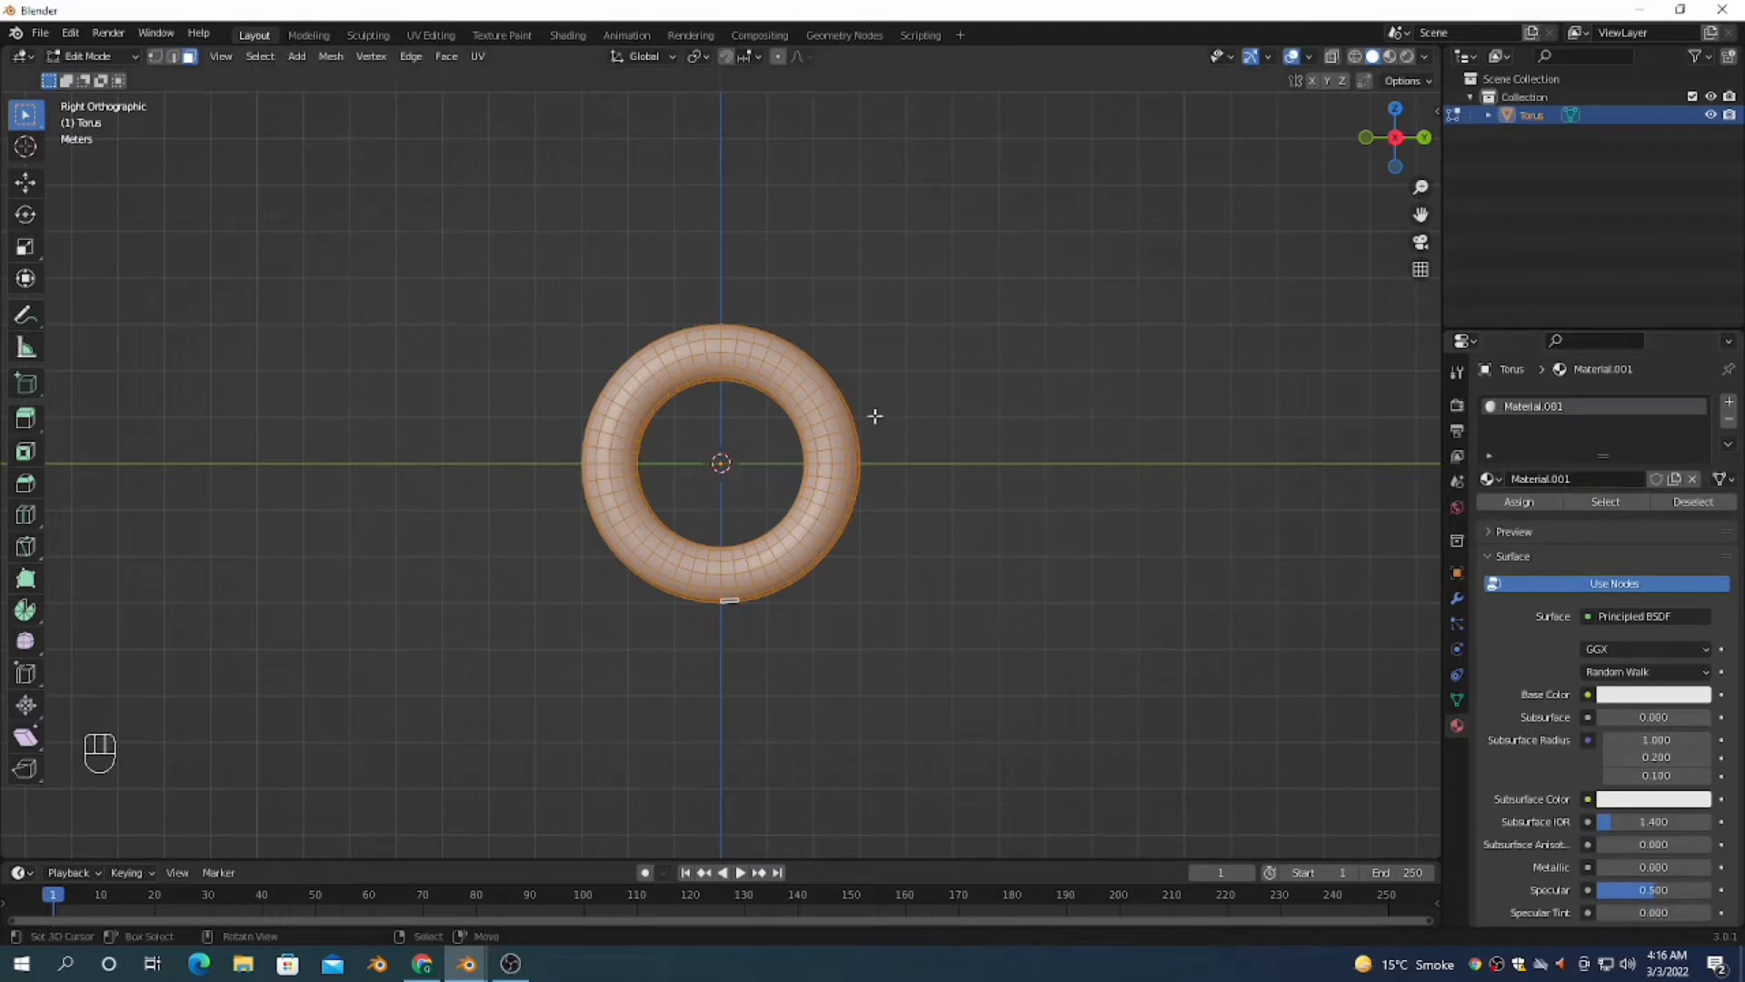
# Step: Clear the face selection and select four spaced radial face strips across the upper half of the torus using shortest-path picks
pyautogui.scroll(3, 923, 401)
pyautogui.click(966, 397)
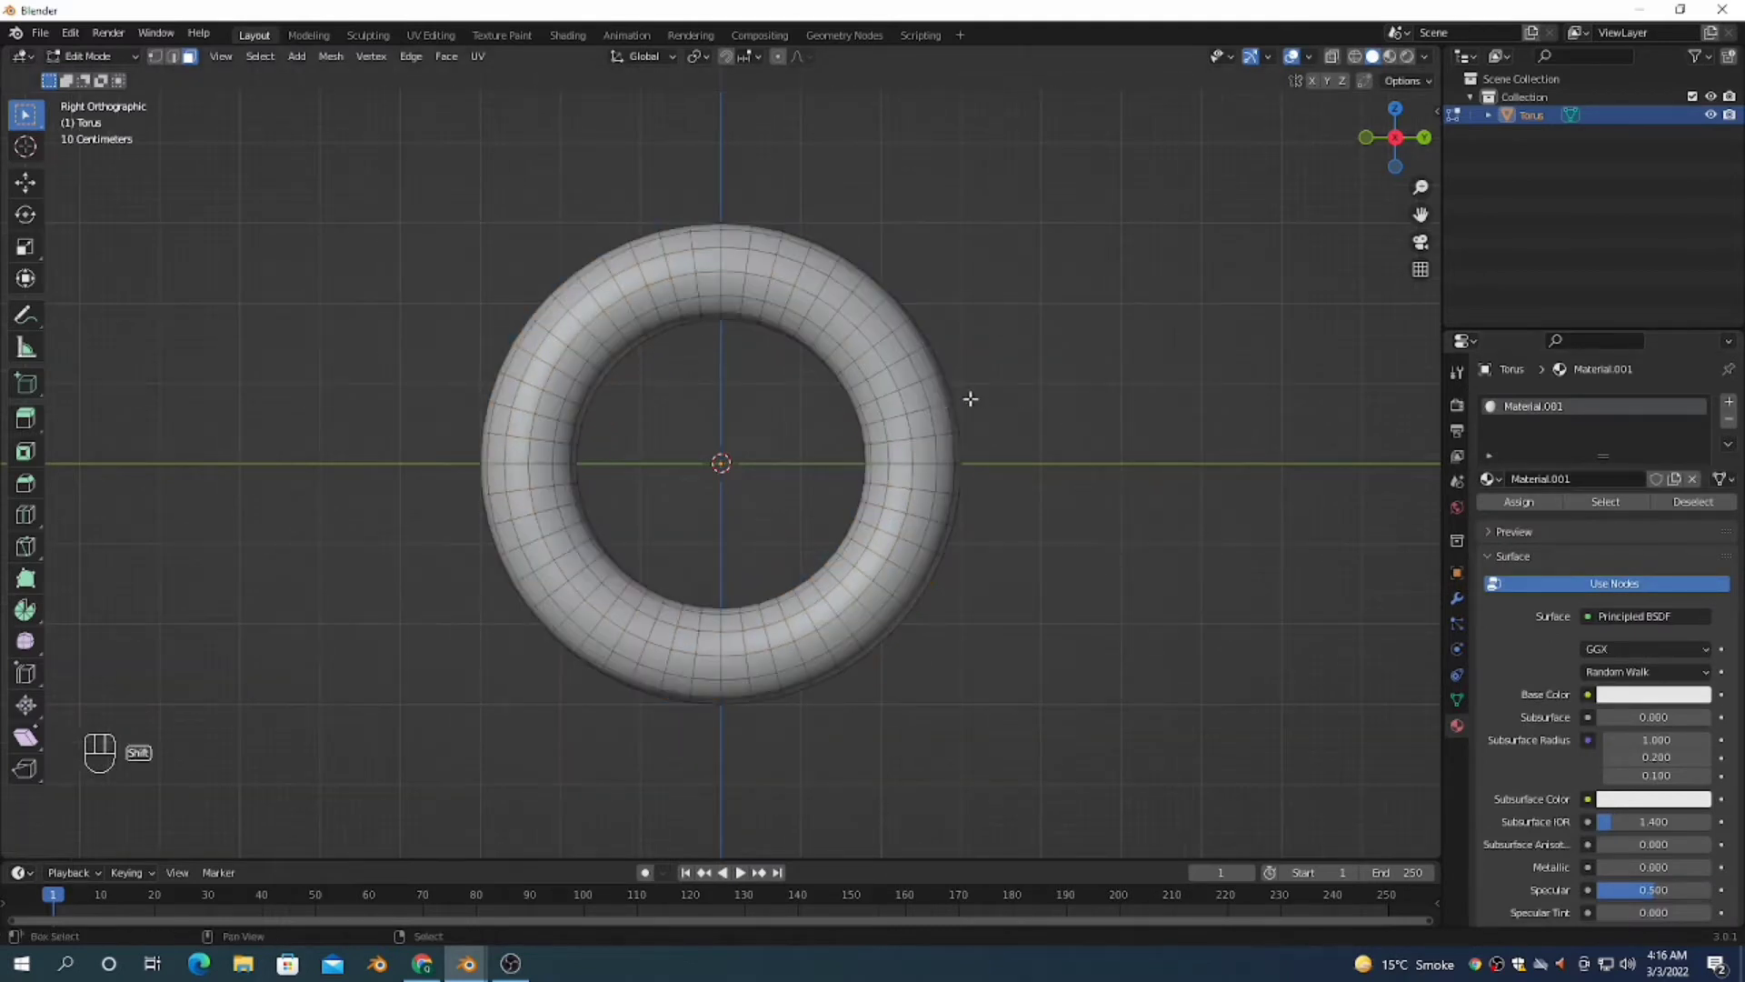
pyautogui.keyDown('shift'); pyautogui.click(938, 392); pyautogui.keyUp('shift')
pyautogui.keyDown('ctrl'); pyautogui.click(860, 416); pyautogui.keyUp('ctrl')
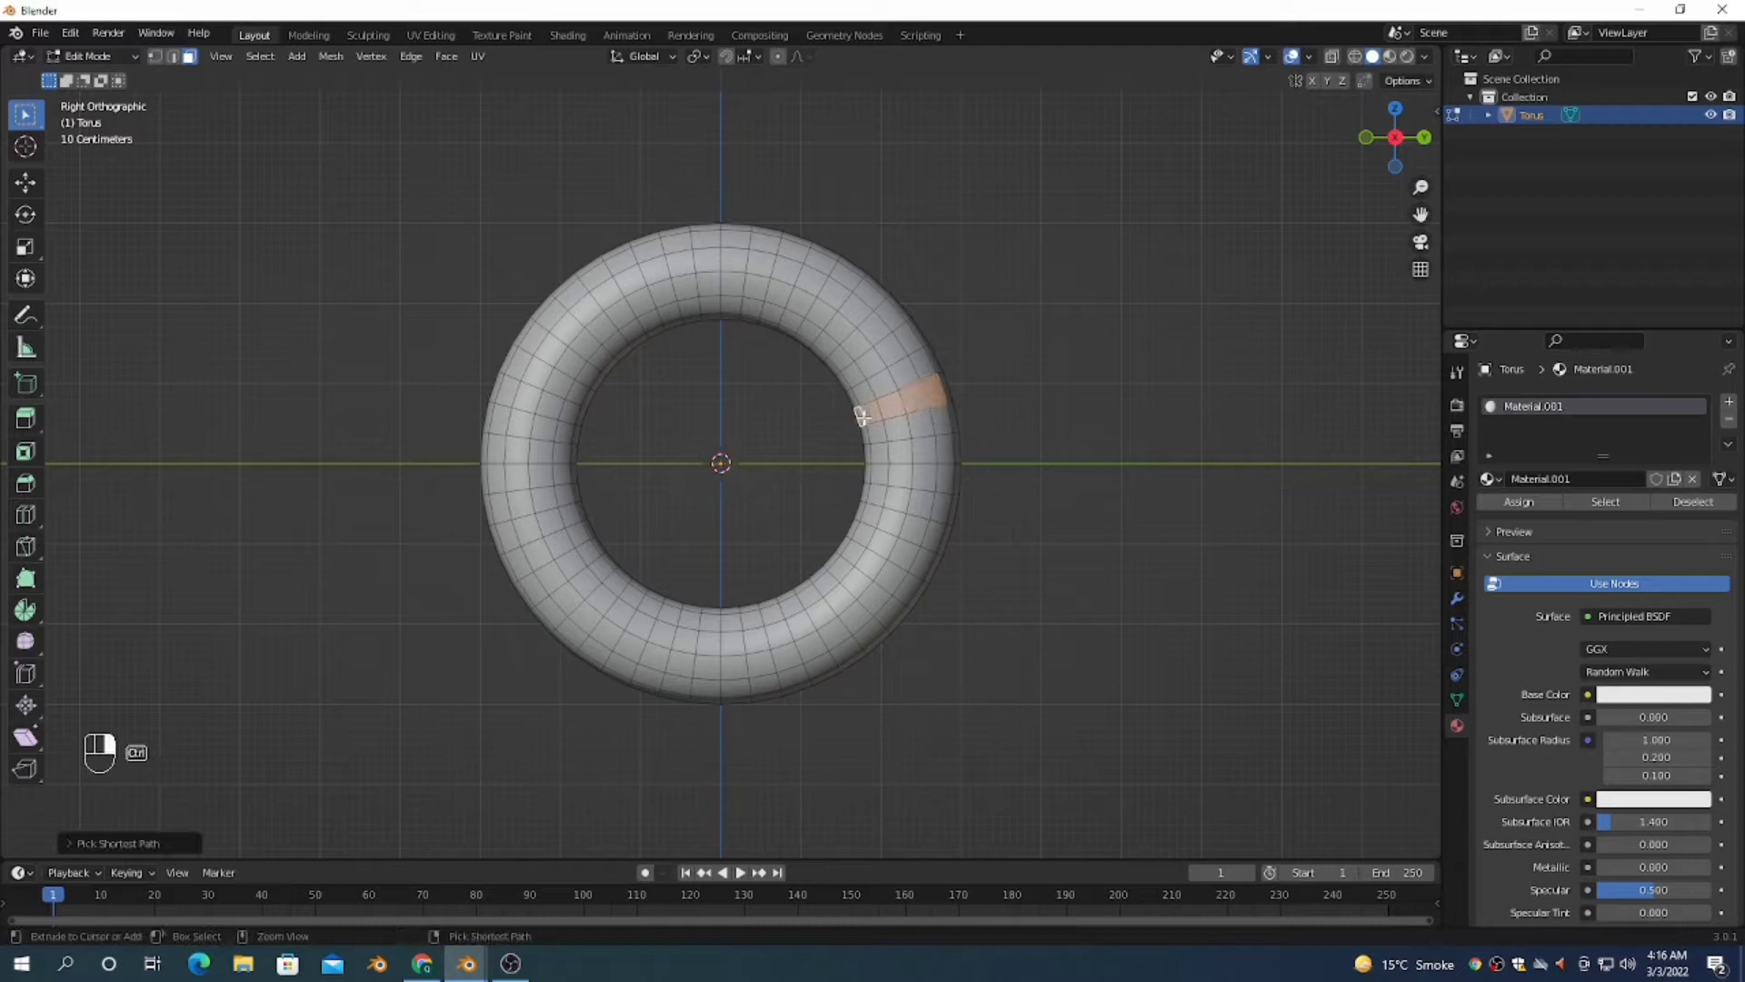
pyautogui.keyDown('shift'); pyautogui.click(823, 261); pyautogui.keyUp('shift')
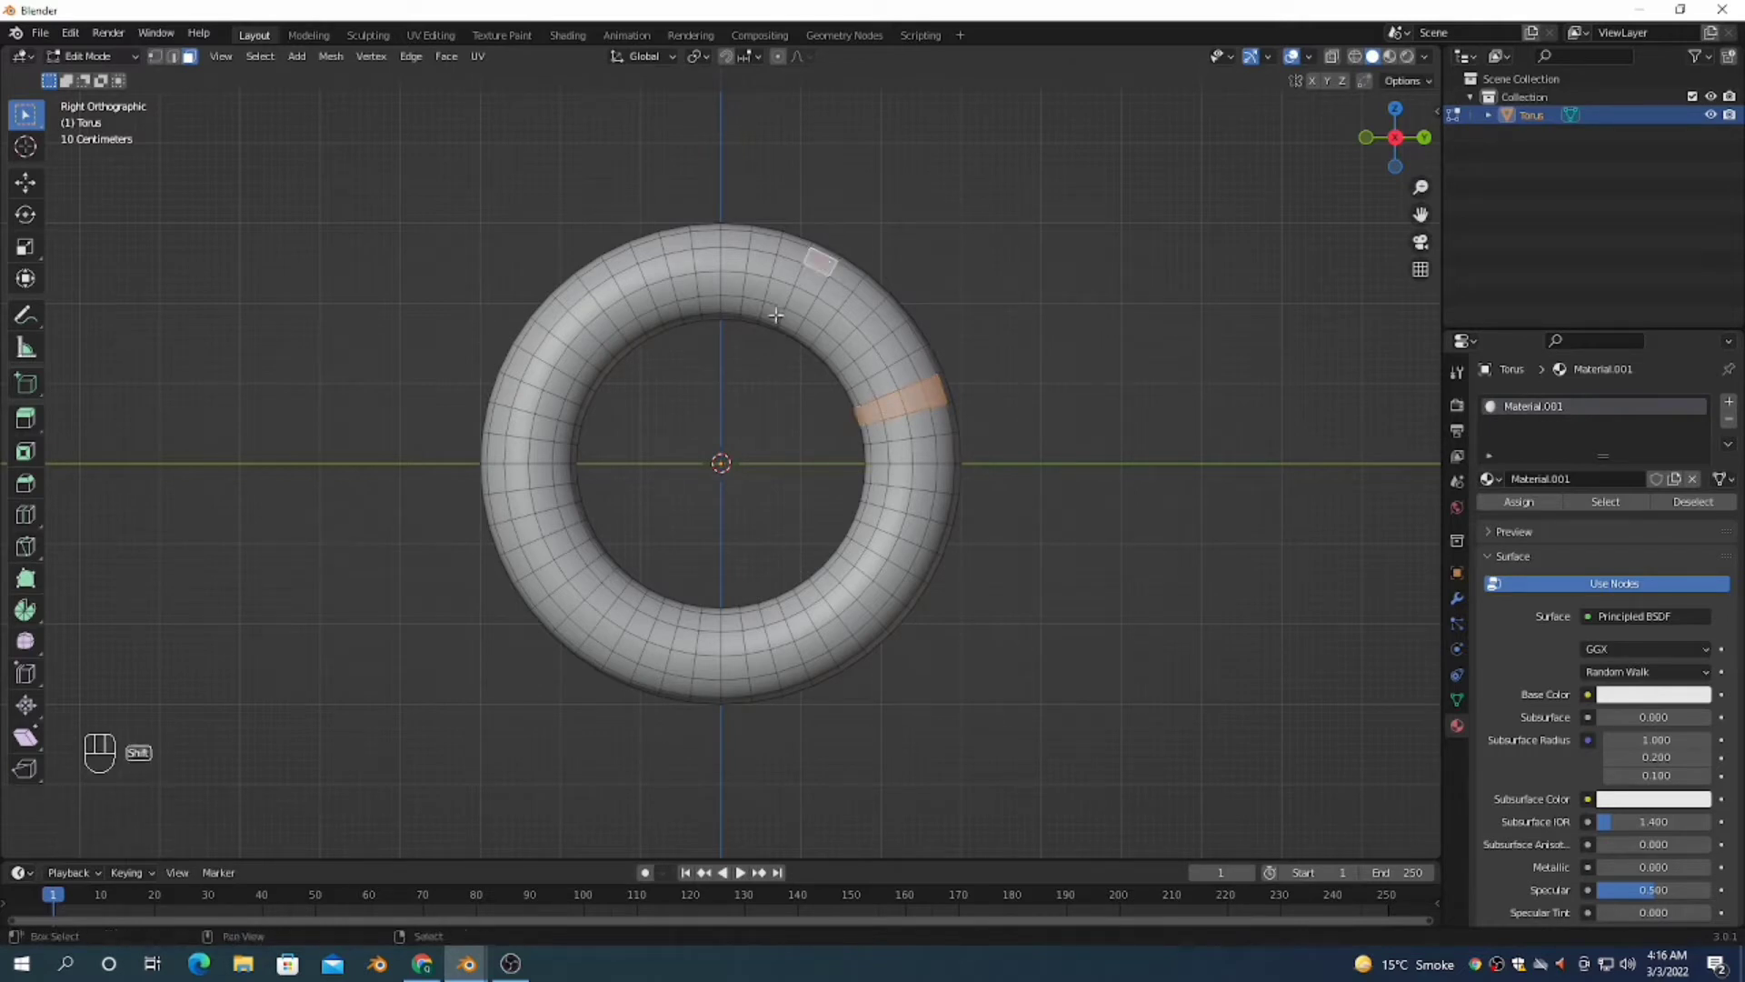
pyautogui.keyDown('ctrl'); pyautogui.click(788, 325); pyautogui.keyUp('ctrl')
pyautogui.keyDown('shift'); pyautogui.click(800, 300); pyautogui.keyUp('shift')
pyautogui.keyDown('shift'); pyautogui.click(648, 243); pyautogui.keyUp('shift')
pyautogui.keyDown('ctrl'); pyautogui.click(663, 289); pyautogui.keyUp('ctrl')
pyautogui.keyDown('shift'); pyautogui.click(538, 342); pyautogui.keyUp('shift')
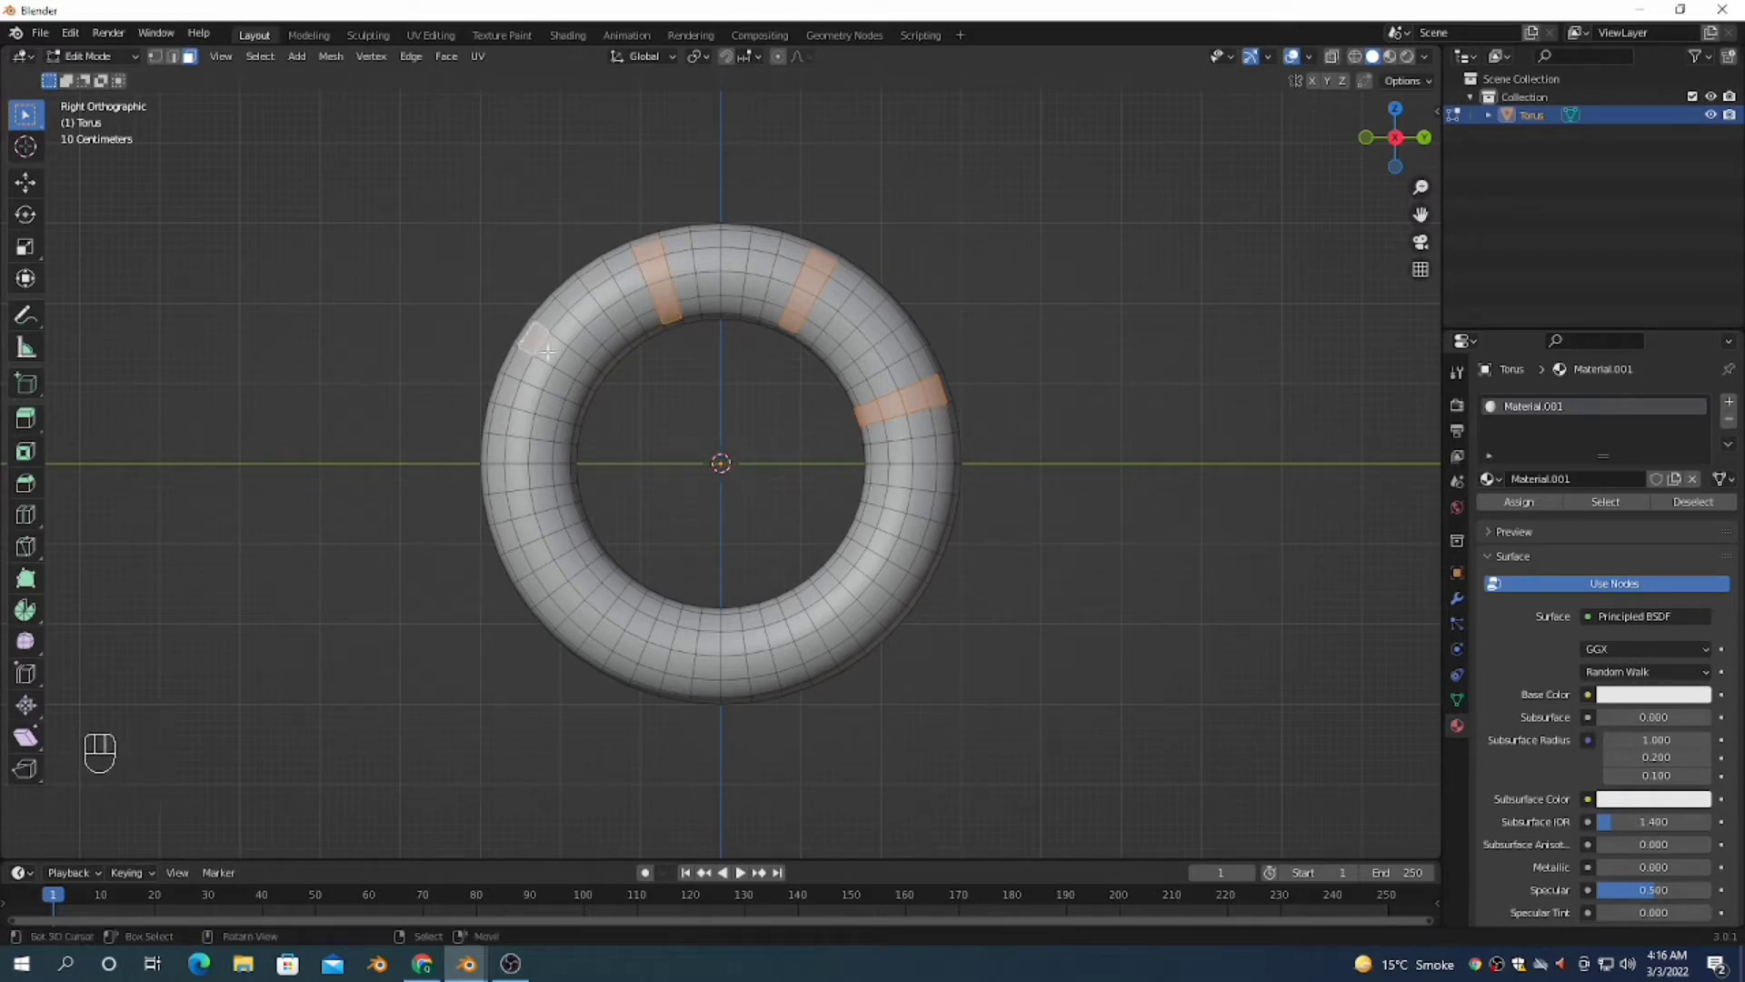
pyautogui.keyDown('ctrl'); pyautogui.click(589, 374); pyautogui.keyUp('ctrl')
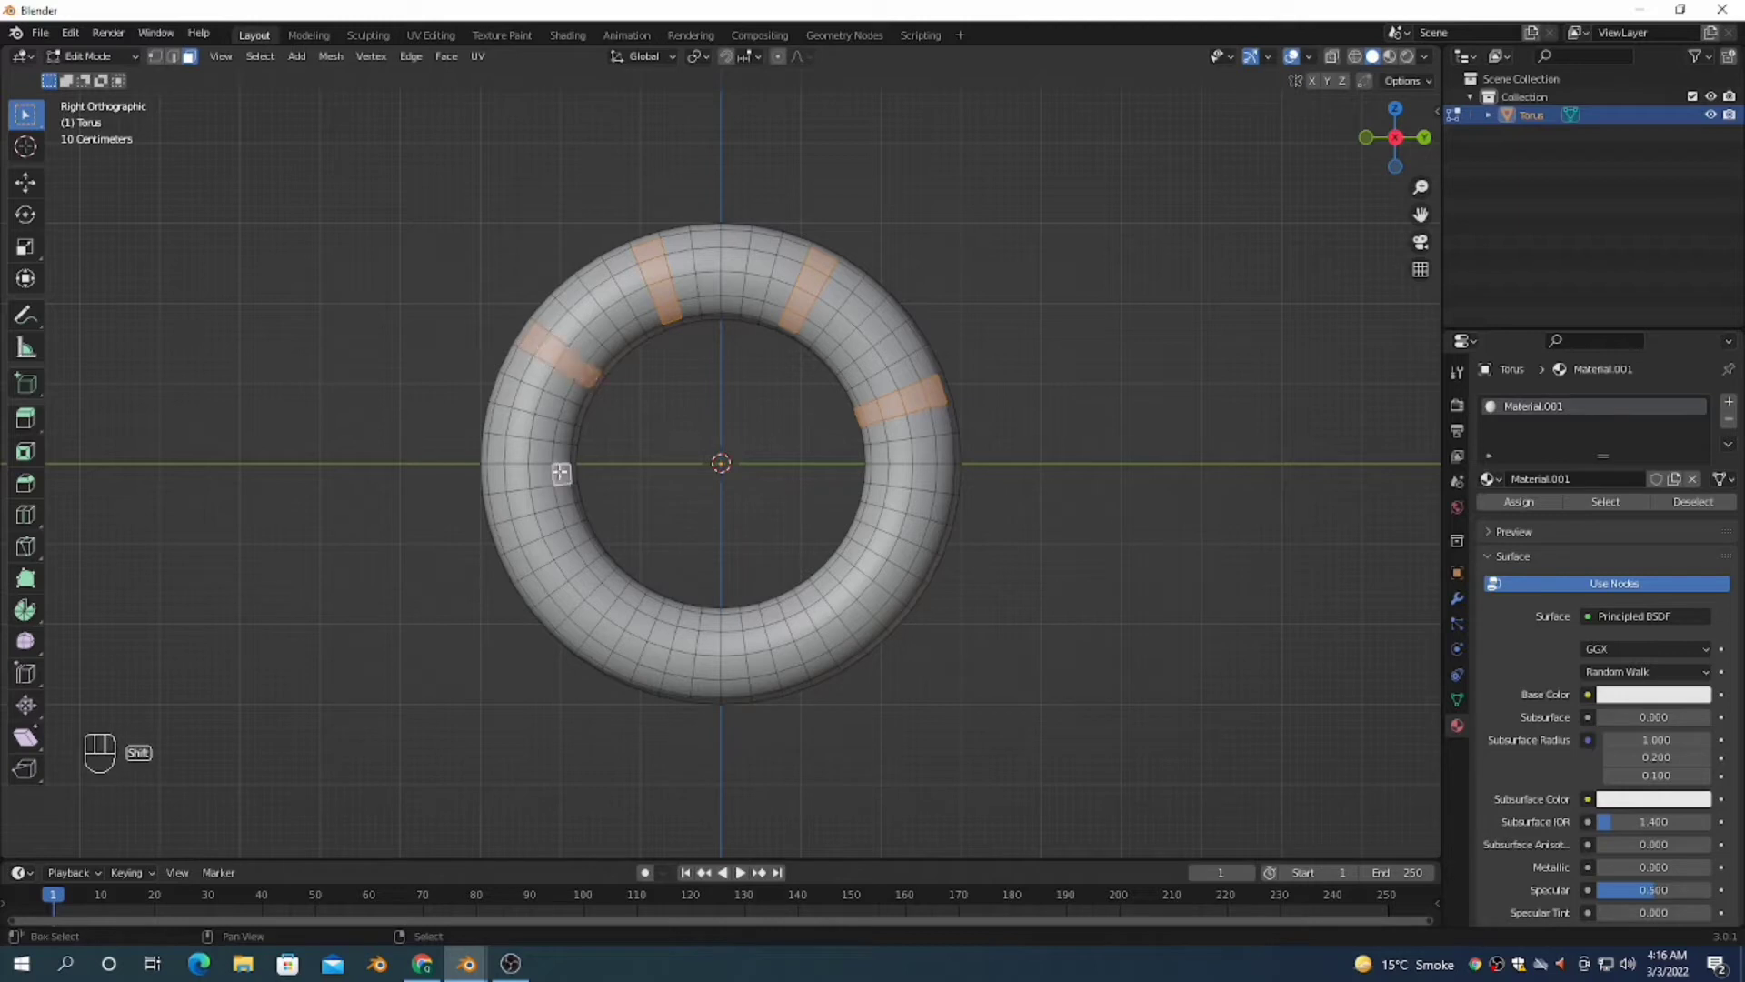
# Step: Extend the selection with four more spaced radial face strips along the left side and lower half of the torus
pyautogui.keyDown('shift'); pyautogui.click(562, 473); pyautogui.keyUp('shift')
pyautogui.keyDown('ctrl'); pyautogui.click(495, 477); pyautogui.keyUp('ctrl')
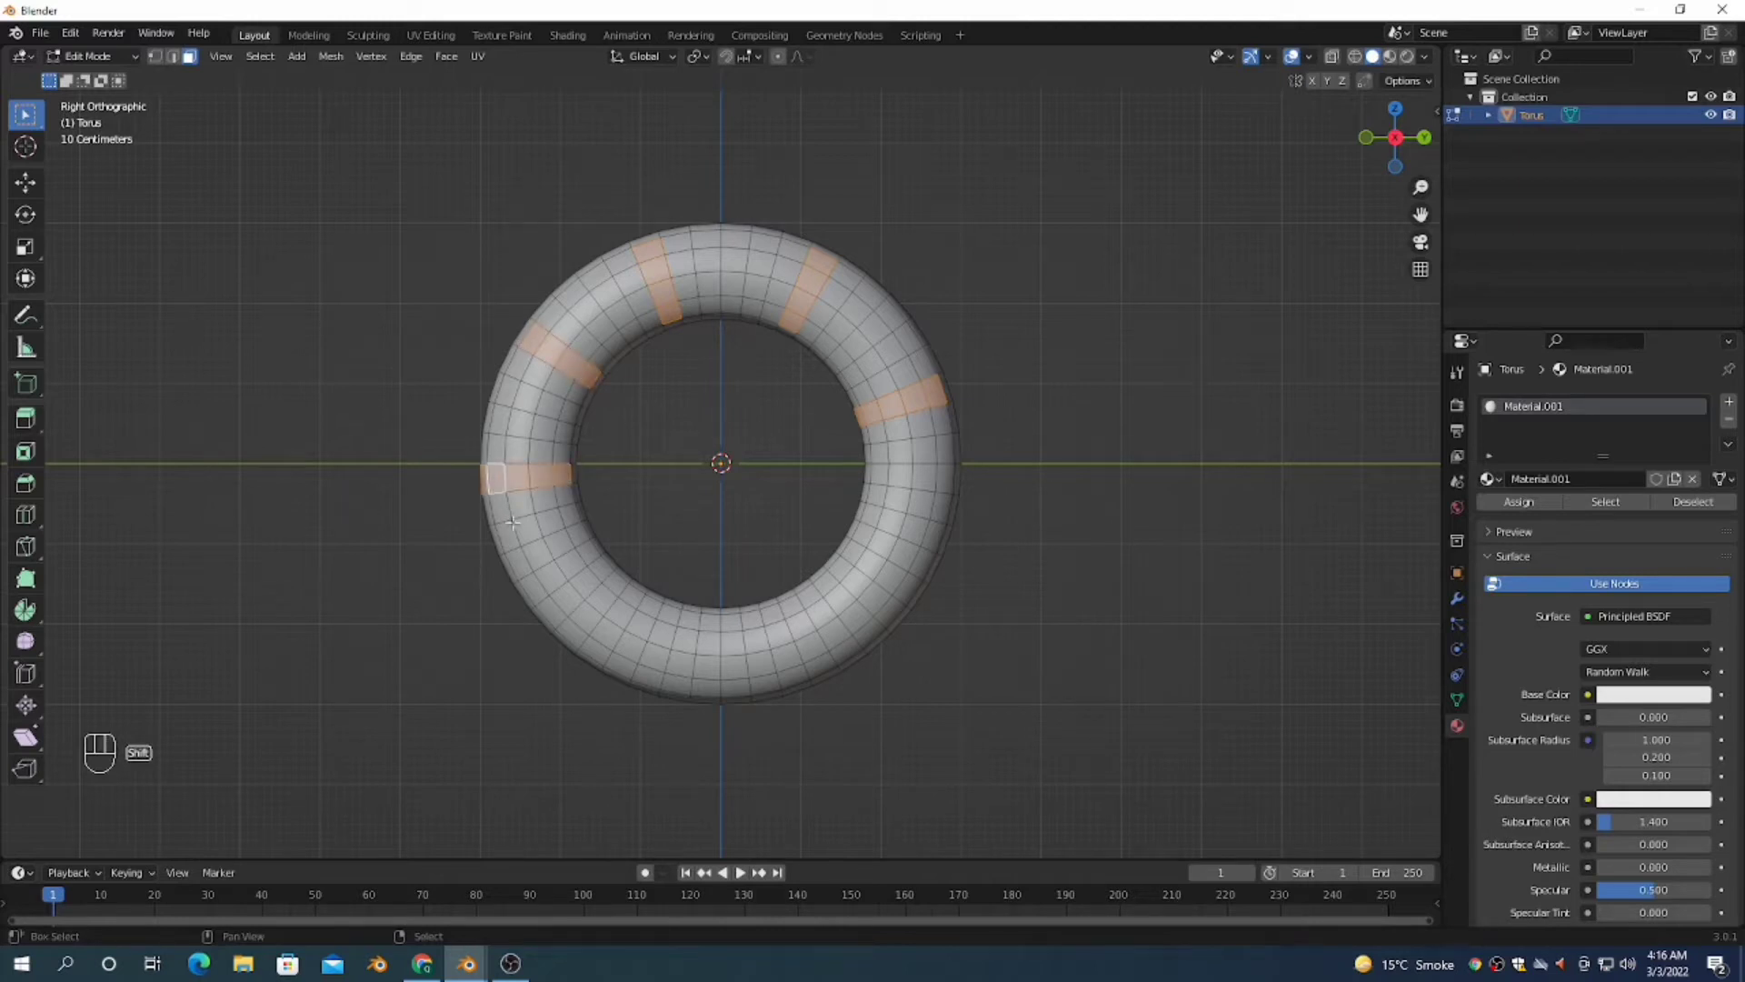
pyautogui.keyDown('shift'); pyautogui.click(548, 619); pyautogui.keyUp('shift')
pyautogui.keyDown('ctrl'); pyautogui.click(598, 569); pyautogui.keyUp('ctrl')
pyautogui.keyDown('shift'); pyautogui.click(685, 625); pyautogui.keyUp('shift')
pyautogui.keyDown('ctrl'); pyautogui.click(683, 671); pyautogui.keyUp('ctrl')
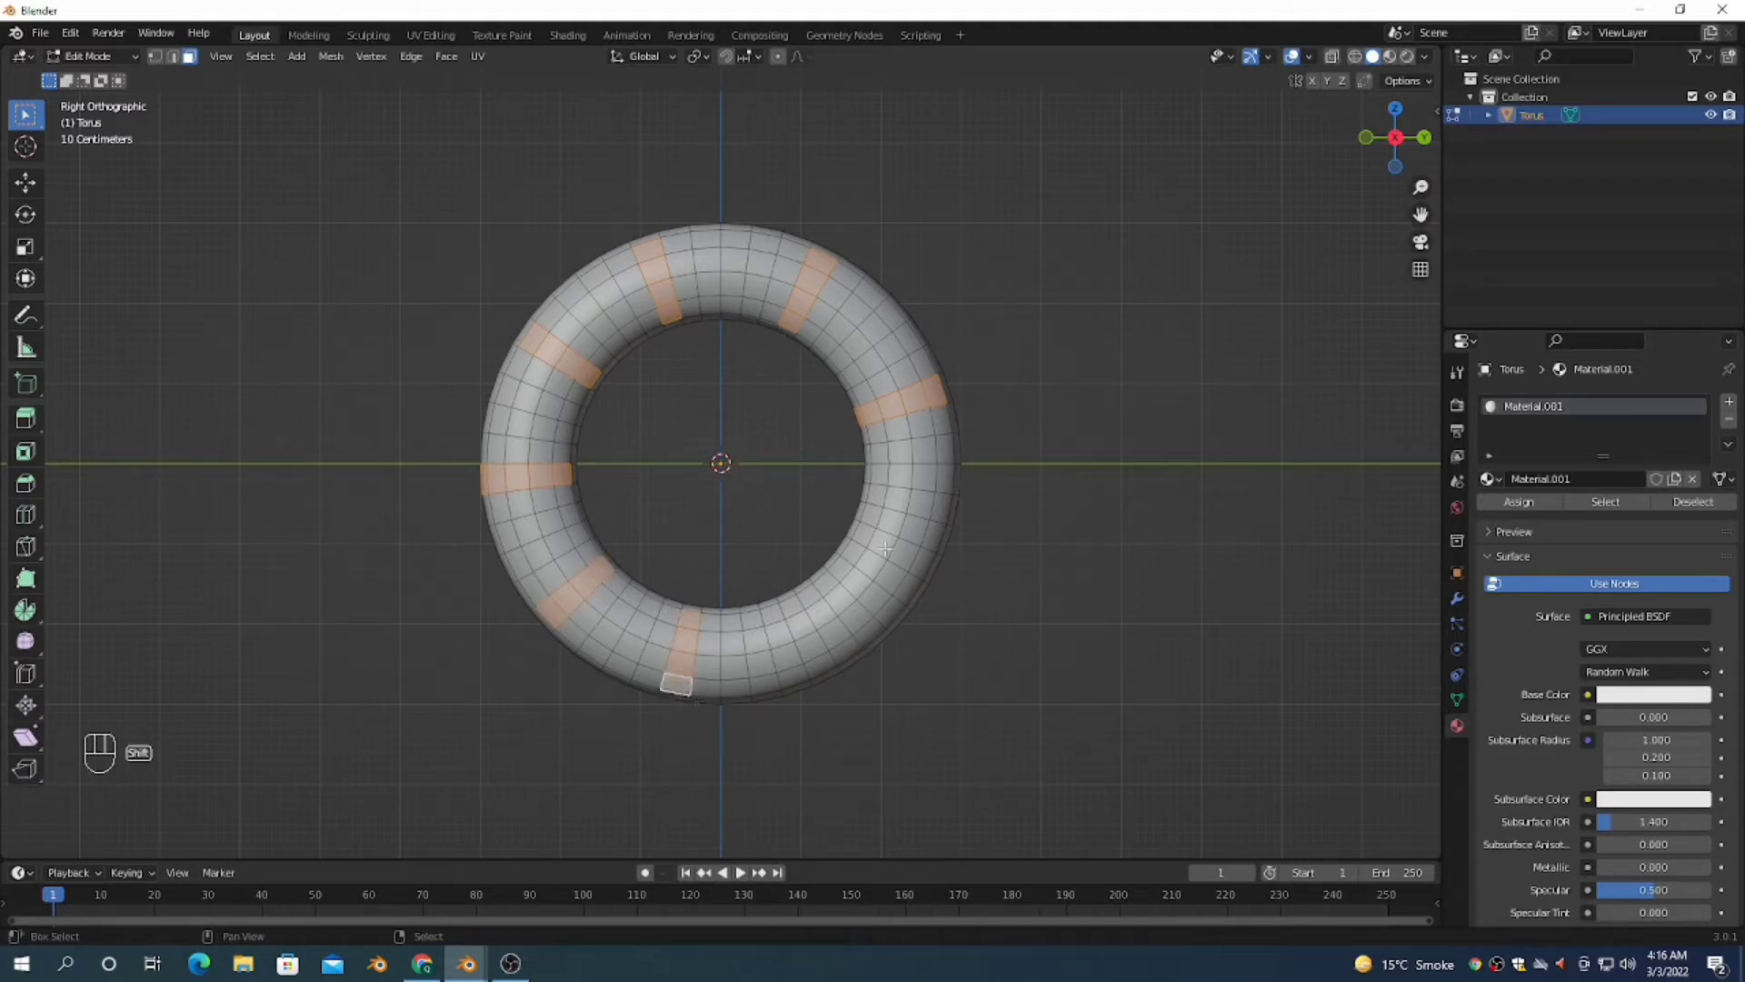
pyautogui.keyDown('shift'); pyautogui.click(821, 586); pyautogui.keyUp('shift')
pyautogui.keyDown('ctrl'); pyautogui.click(865, 629); pyautogui.keyUp('ctrl')
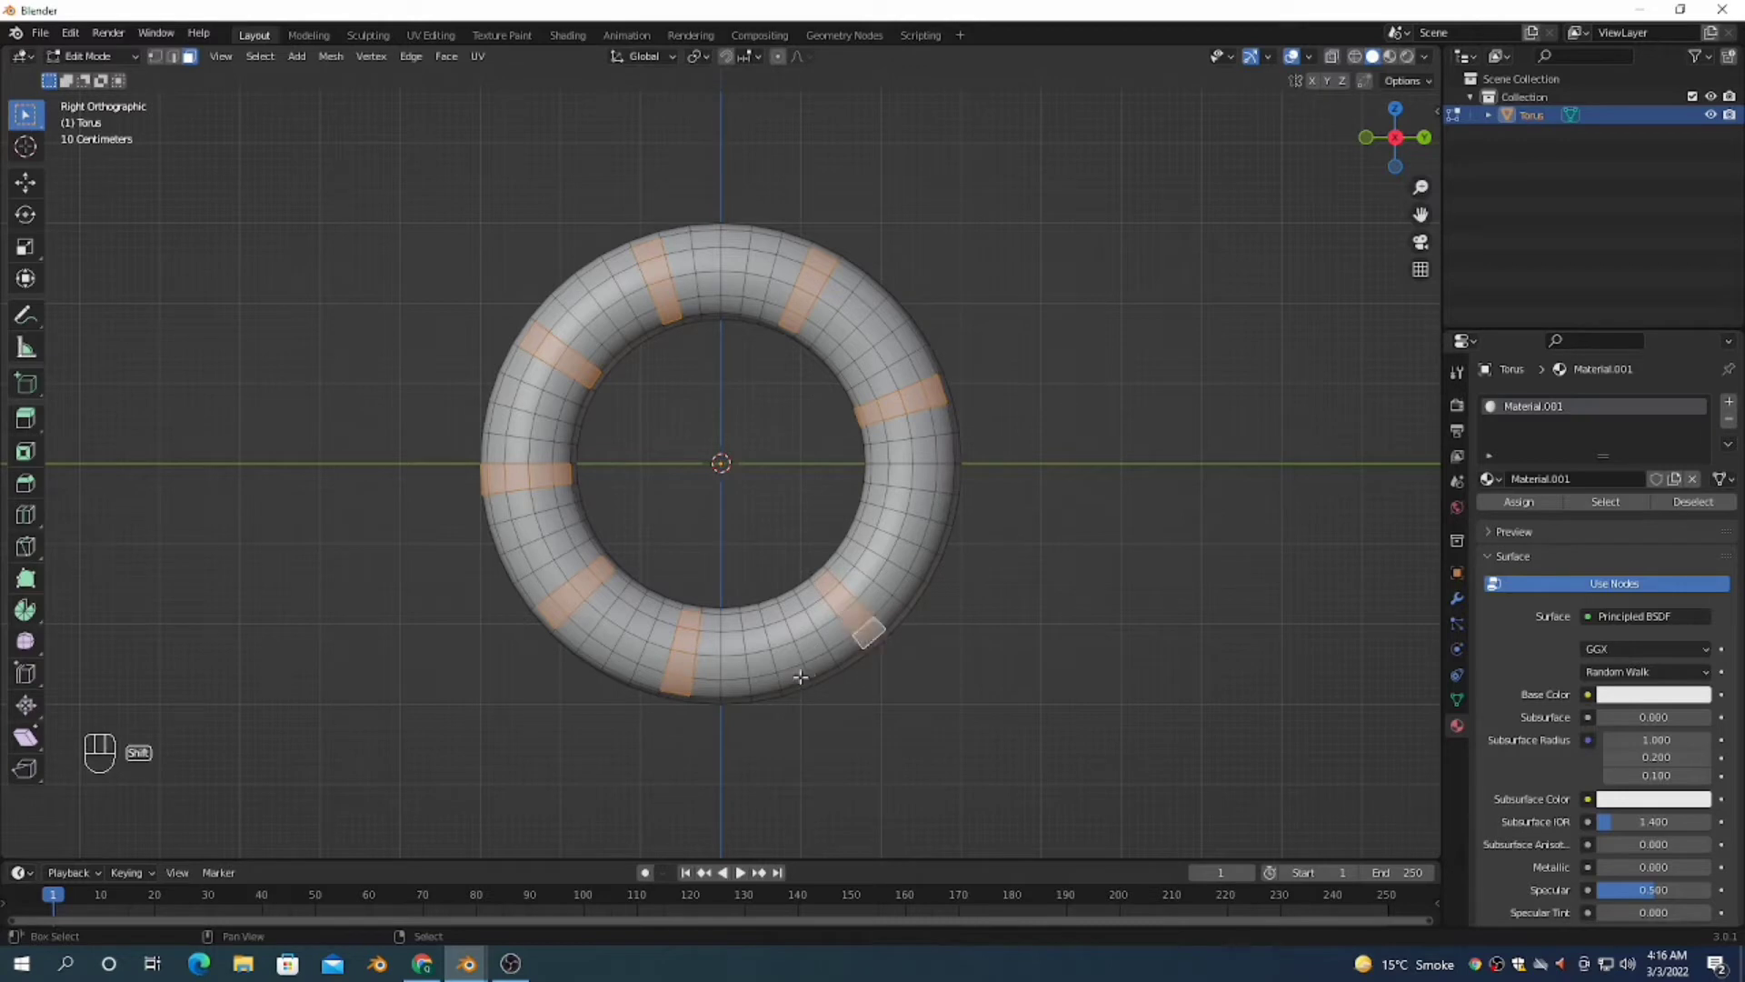
# Step: Assign a new second material with a purple base color to the selected face strips and show the viewport in Material Preview
pyautogui.click(1728, 401)
pyautogui.click(1649, 517)
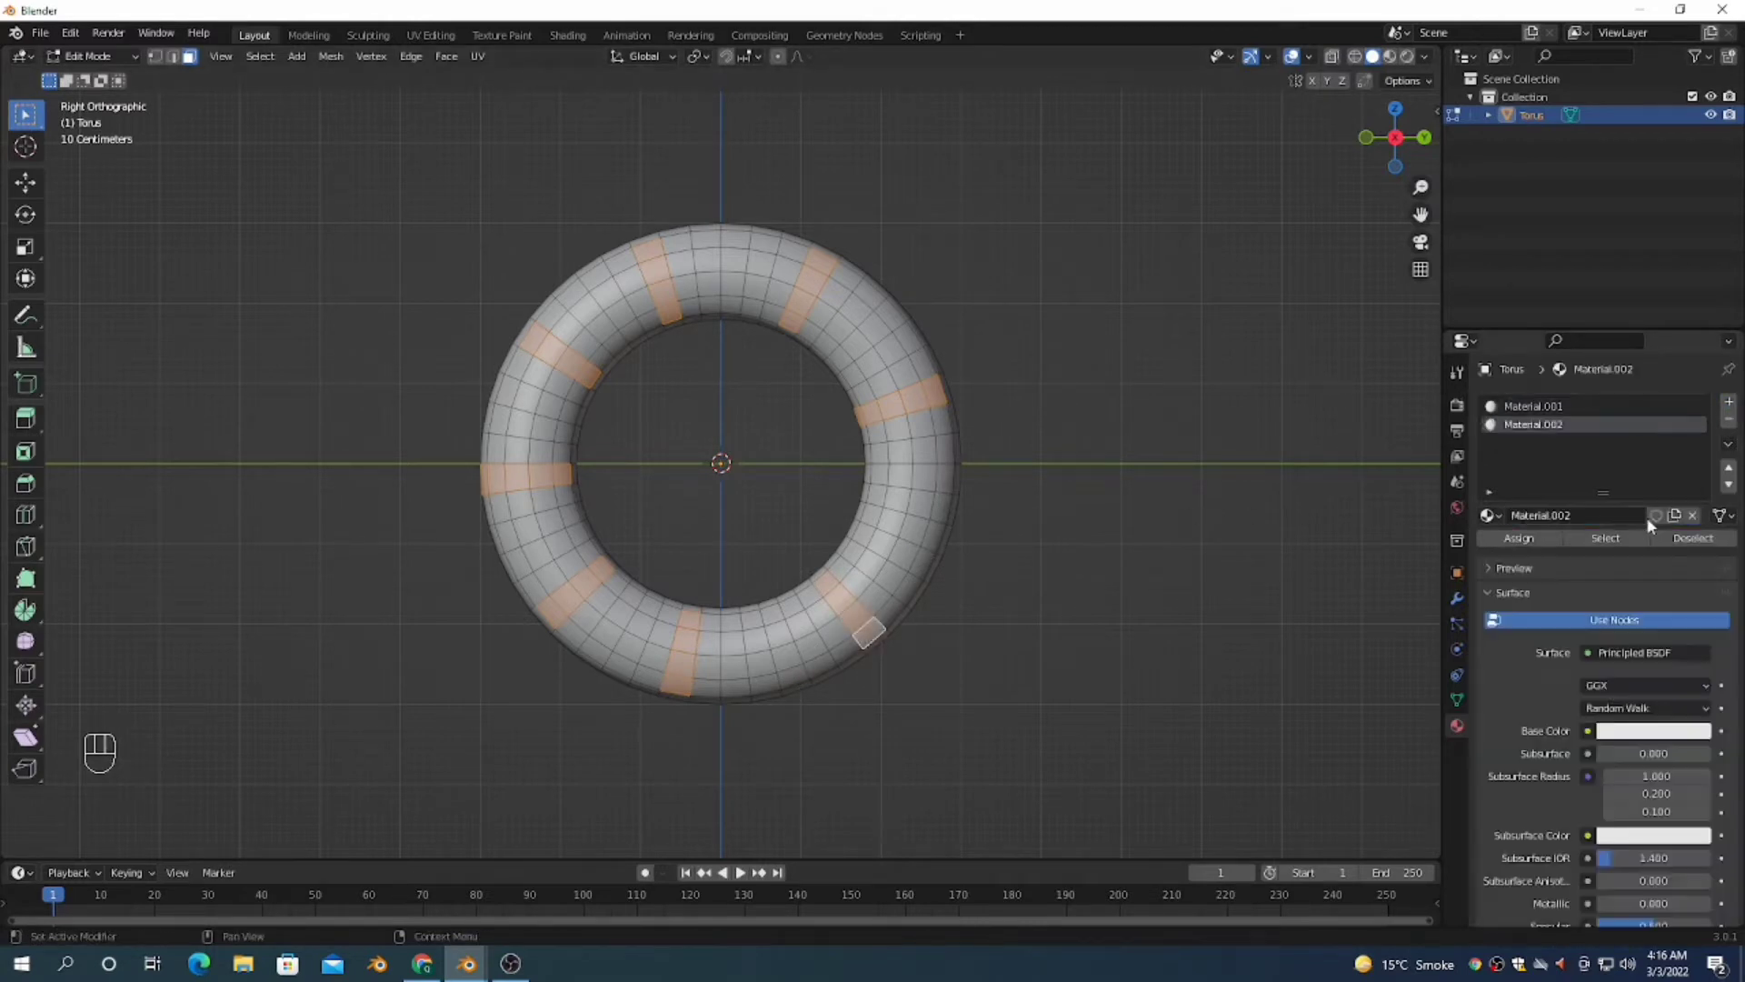
pyautogui.click(1652, 733)
pyautogui.moveTo(1676, 571); pyautogui.dragTo(1683, 533)
pyautogui.click(1514, 540)
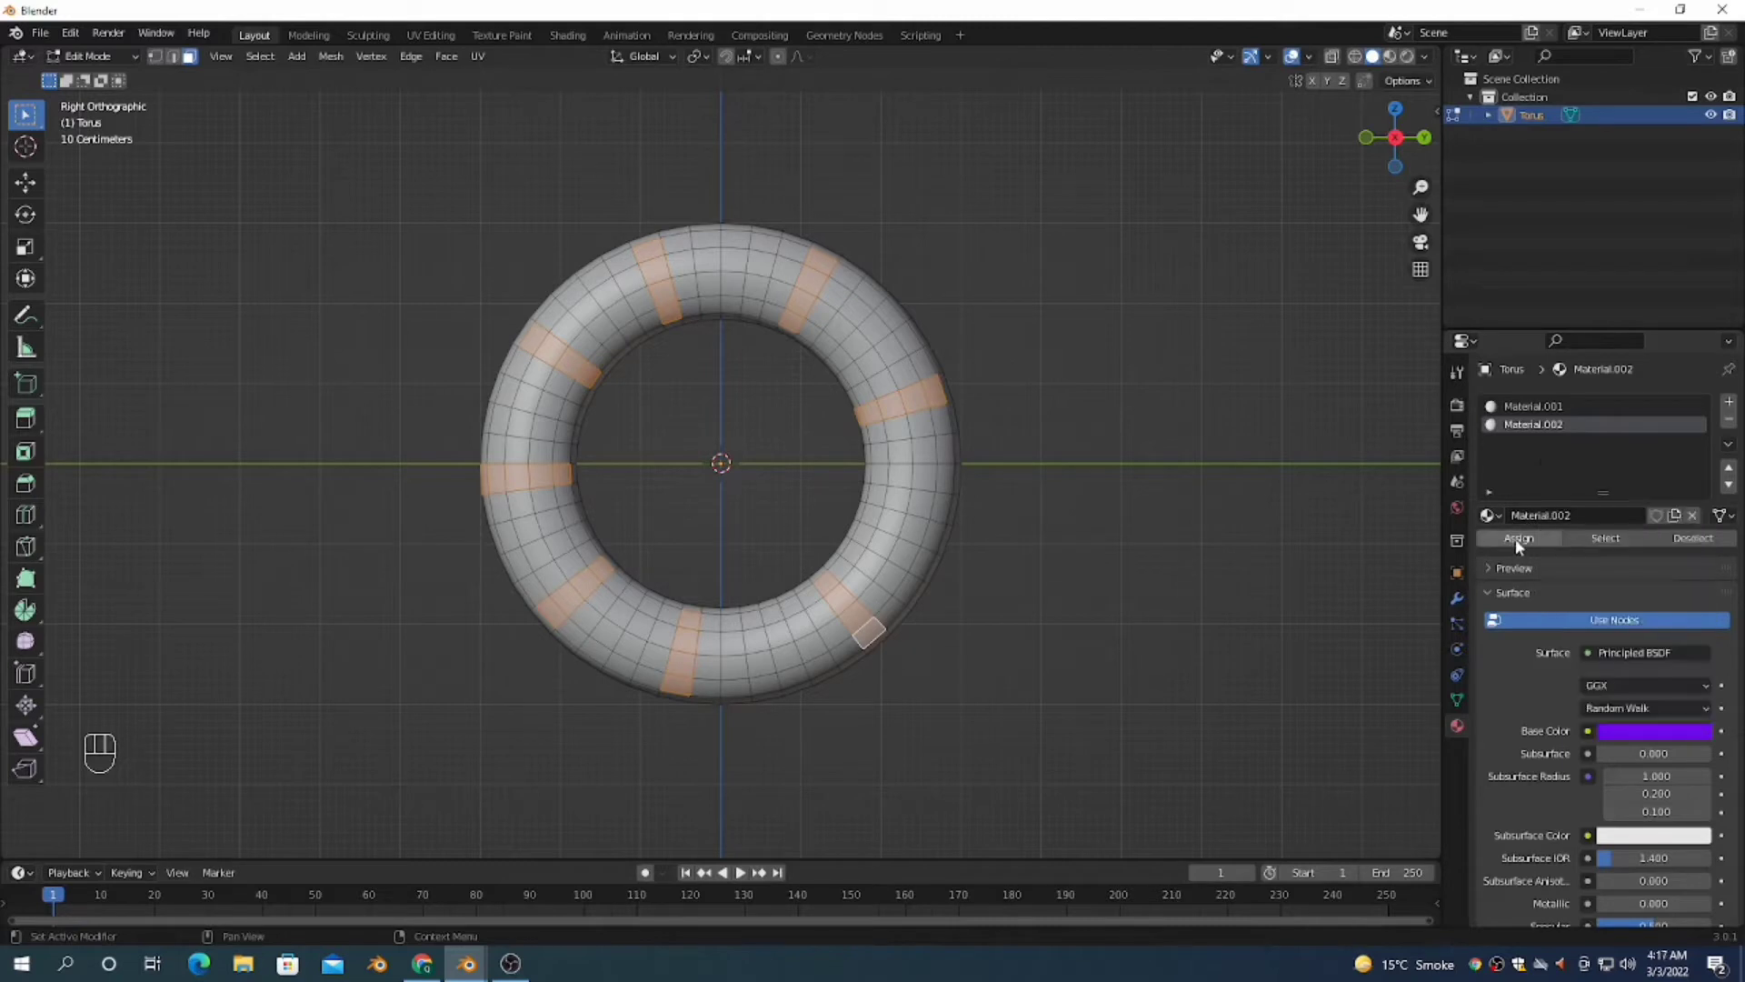
pyautogui.click(1389, 58)
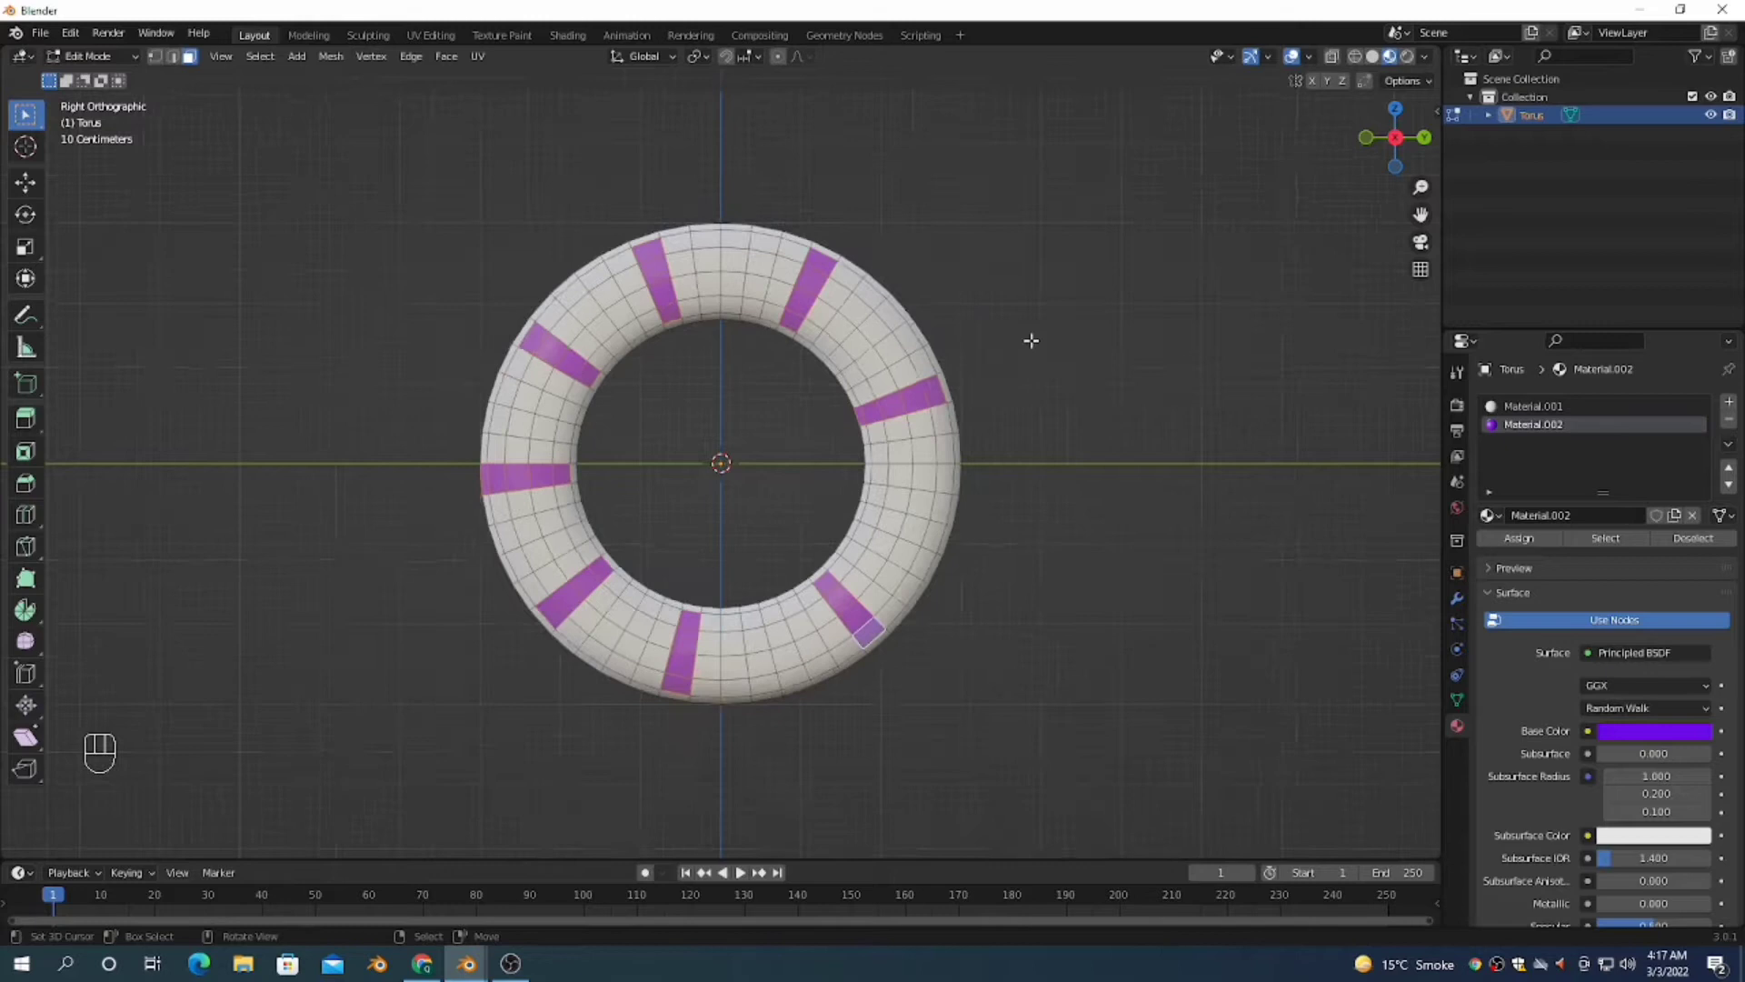
# Step: Select three spaced radial face strips on the white areas of the torus: one at right, one at the bottom and one at the top
pyautogui.click(889, 499)
pyautogui.keyDown('shift'); pyautogui.click(894, 501); pyautogui.keyUp('shift')
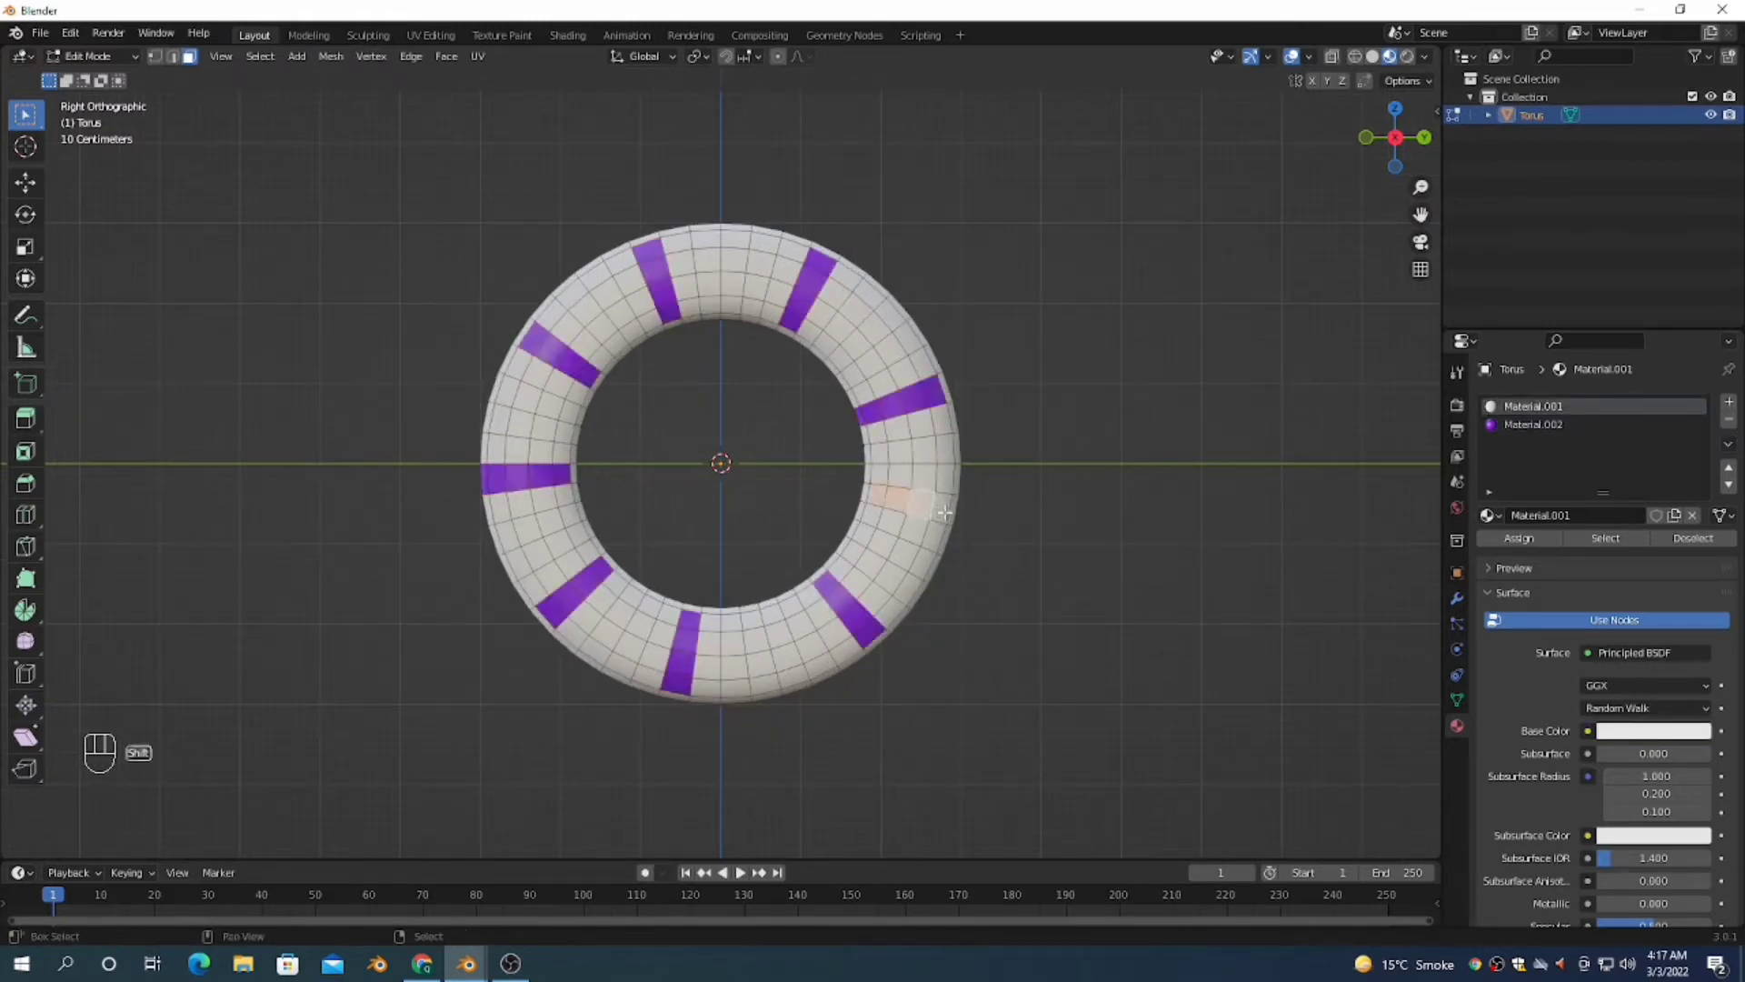
pyautogui.keyDown('shift'); pyautogui.click(755, 621); pyautogui.keyUp('shift')
pyautogui.keyDown('shift'); pyautogui.click(757, 641); pyautogui.keyUp('shift')
pyautogui.keyDown('shift'); pyautogui.click(762, 665); pyautogui.keyUp('shift')
pyautogui.keyDown('shift'); pyautogui.click(764, 686); pyautogui.keyUp('shift')
pyautogui.keyDown('shift'); pyautogui.click(733, 309); pyautogui.keyUp('shift')
pyautogui.keyDown('shift'); pyautogui.click(732, 287); pyautogui.keyUp('shift')
pyautogui.keyDown('shift'); pyautogui.click(734, 264); pyautogui.keyUp('shift')
pyautogui.keyDown('shift'); pyautogui.click(735, 240); pyautogui.keyUp('shift')
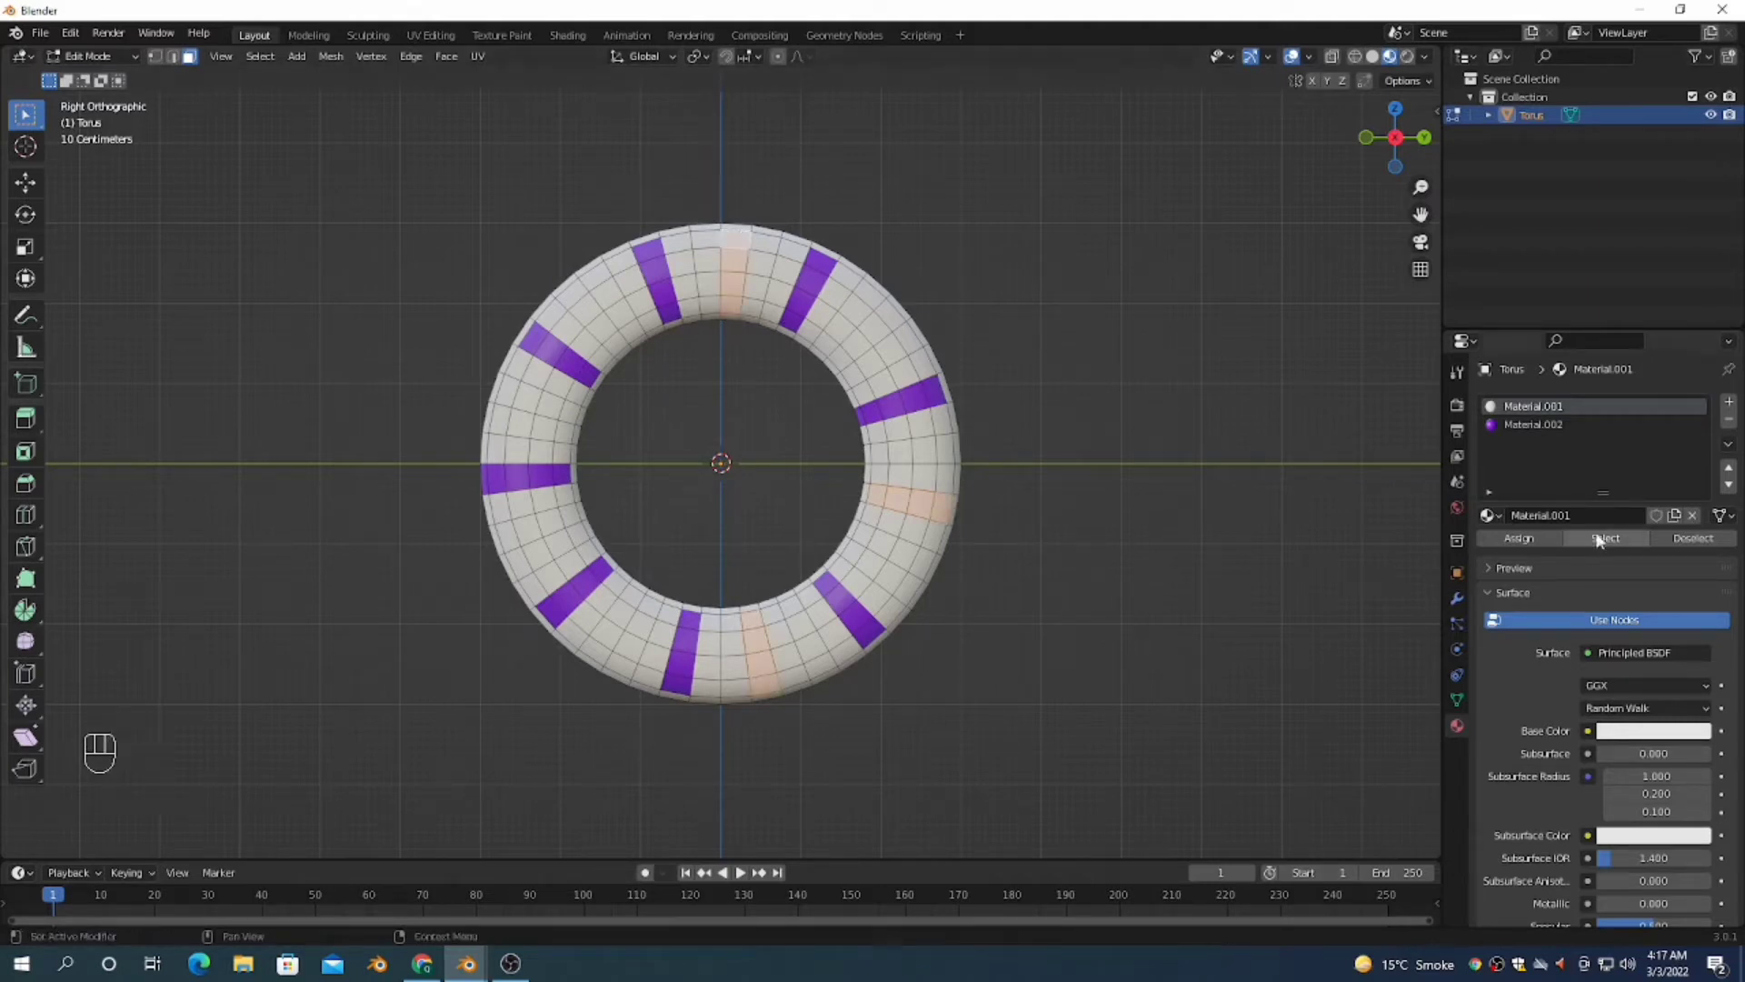
# Step: Create a third material with a yellow base color, assign it to the selected face strips and return to Object Mode
pyautogui.click(1729, 400)
pyautogui.click(1624, 516)
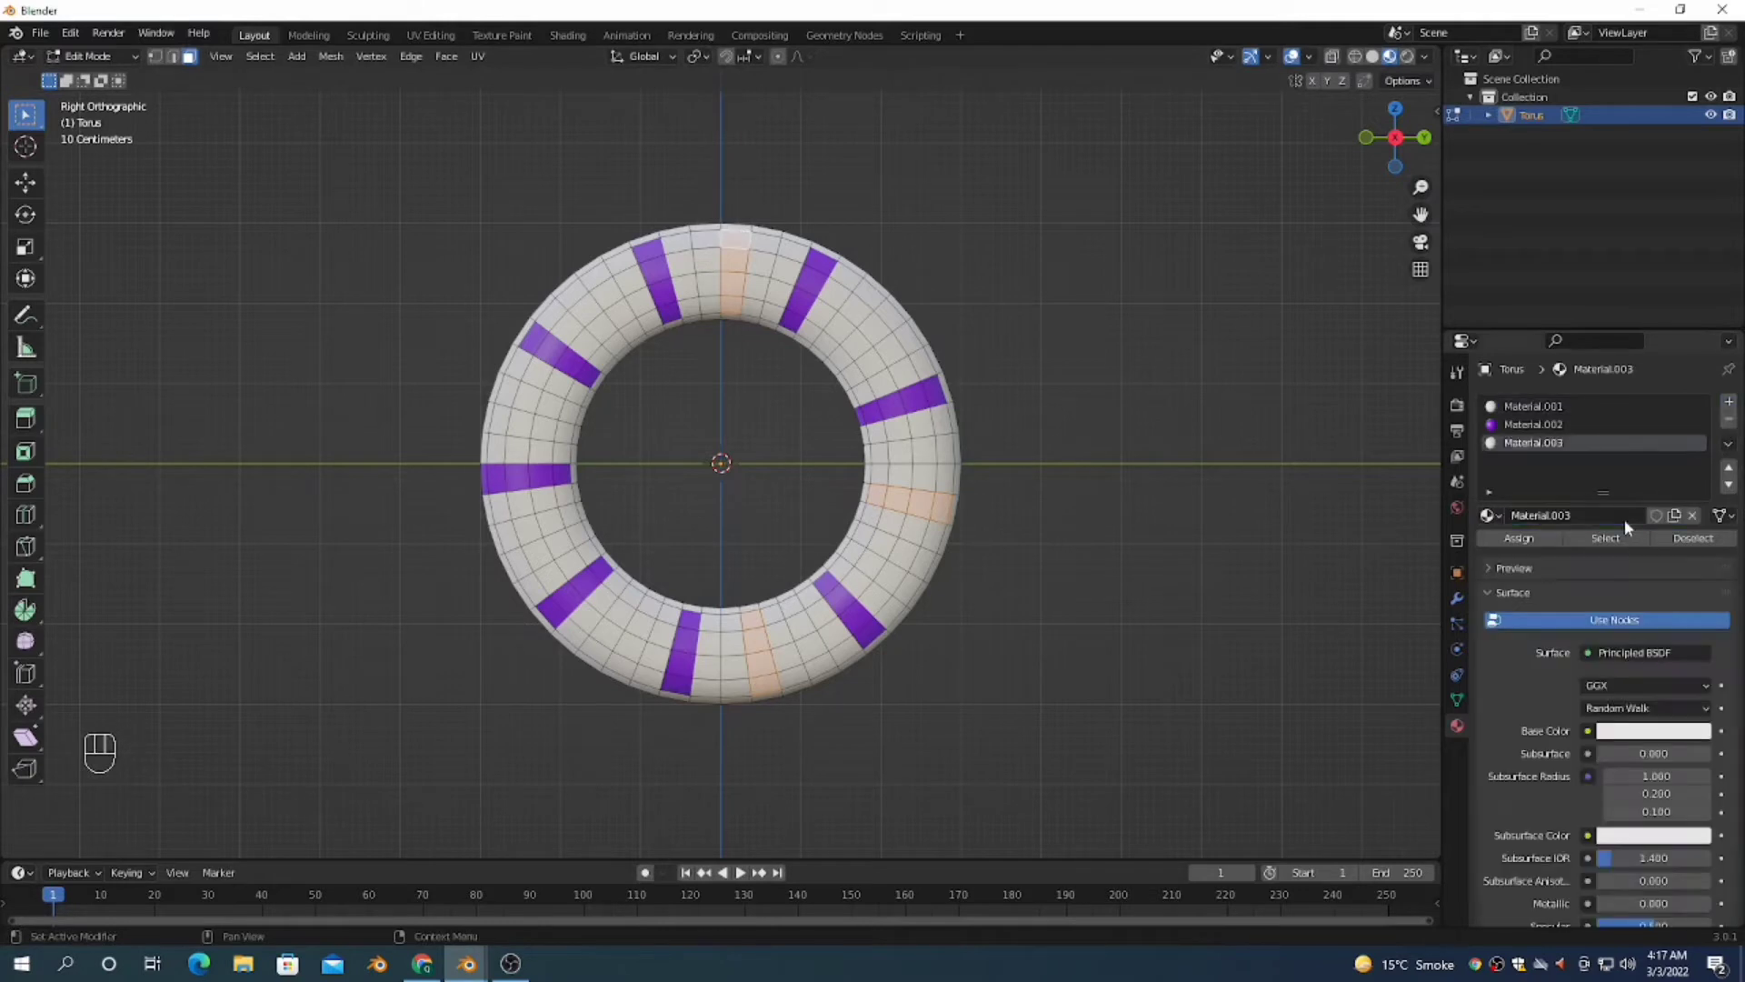
pyautogui.click(1656, 732)
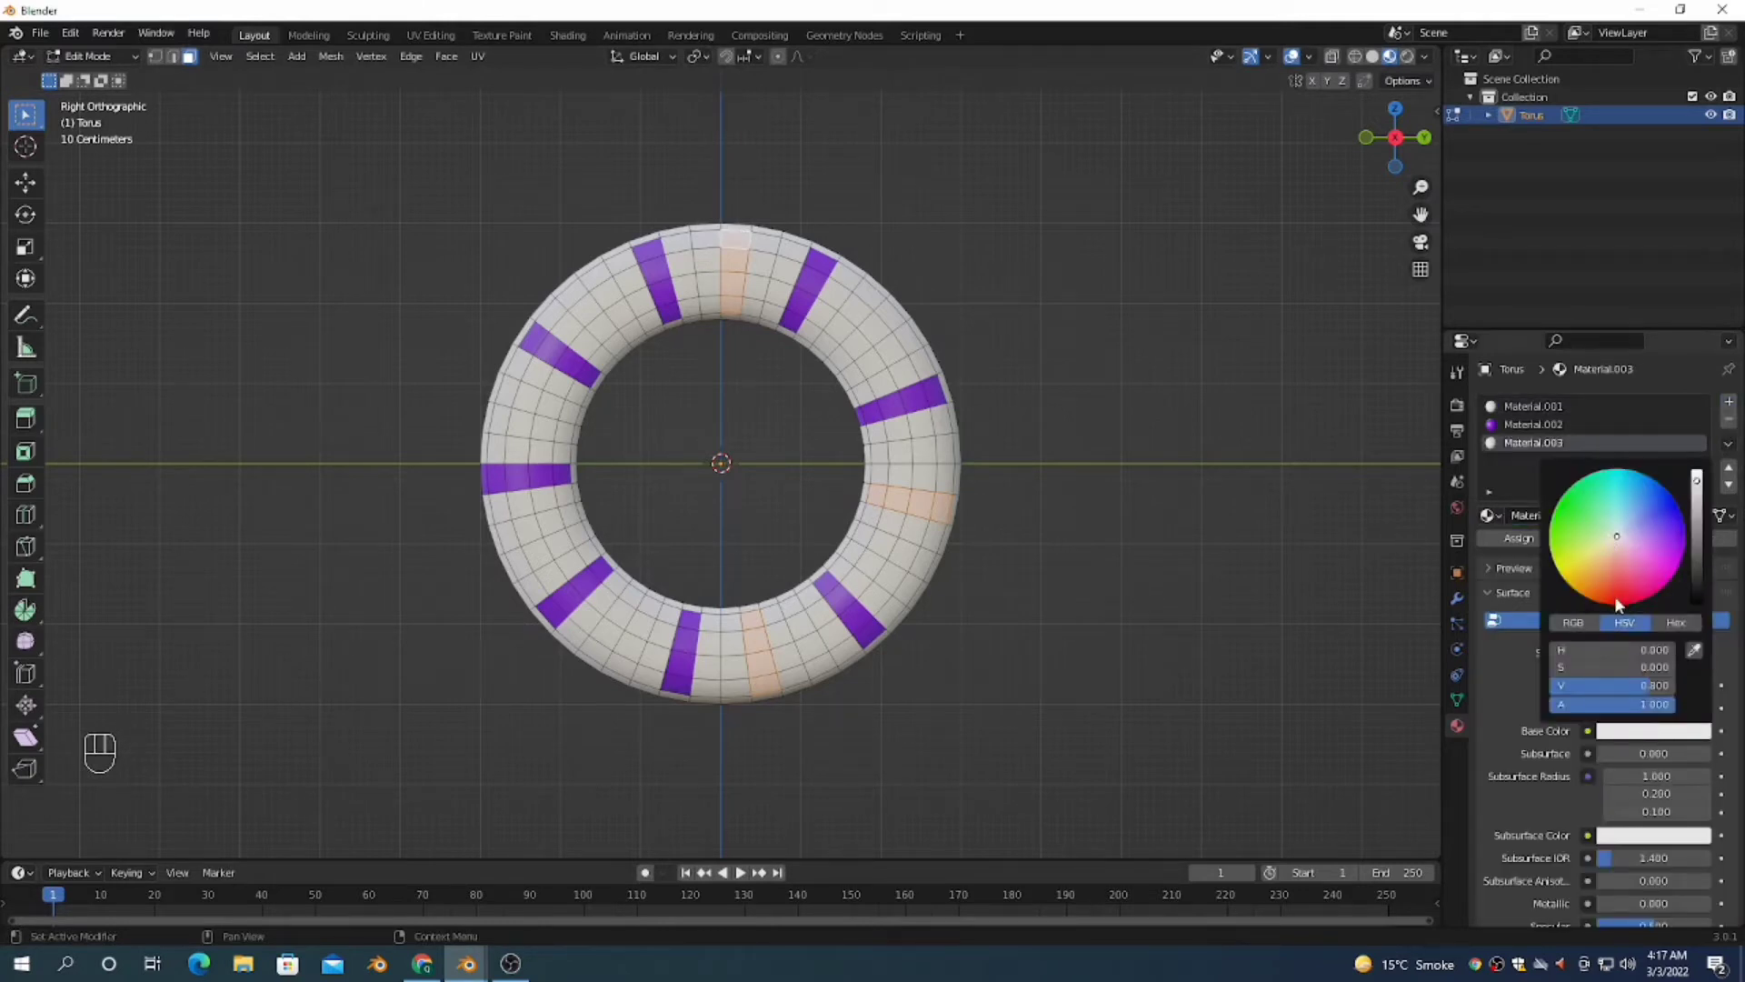
pyautogui.click(1564, 565)
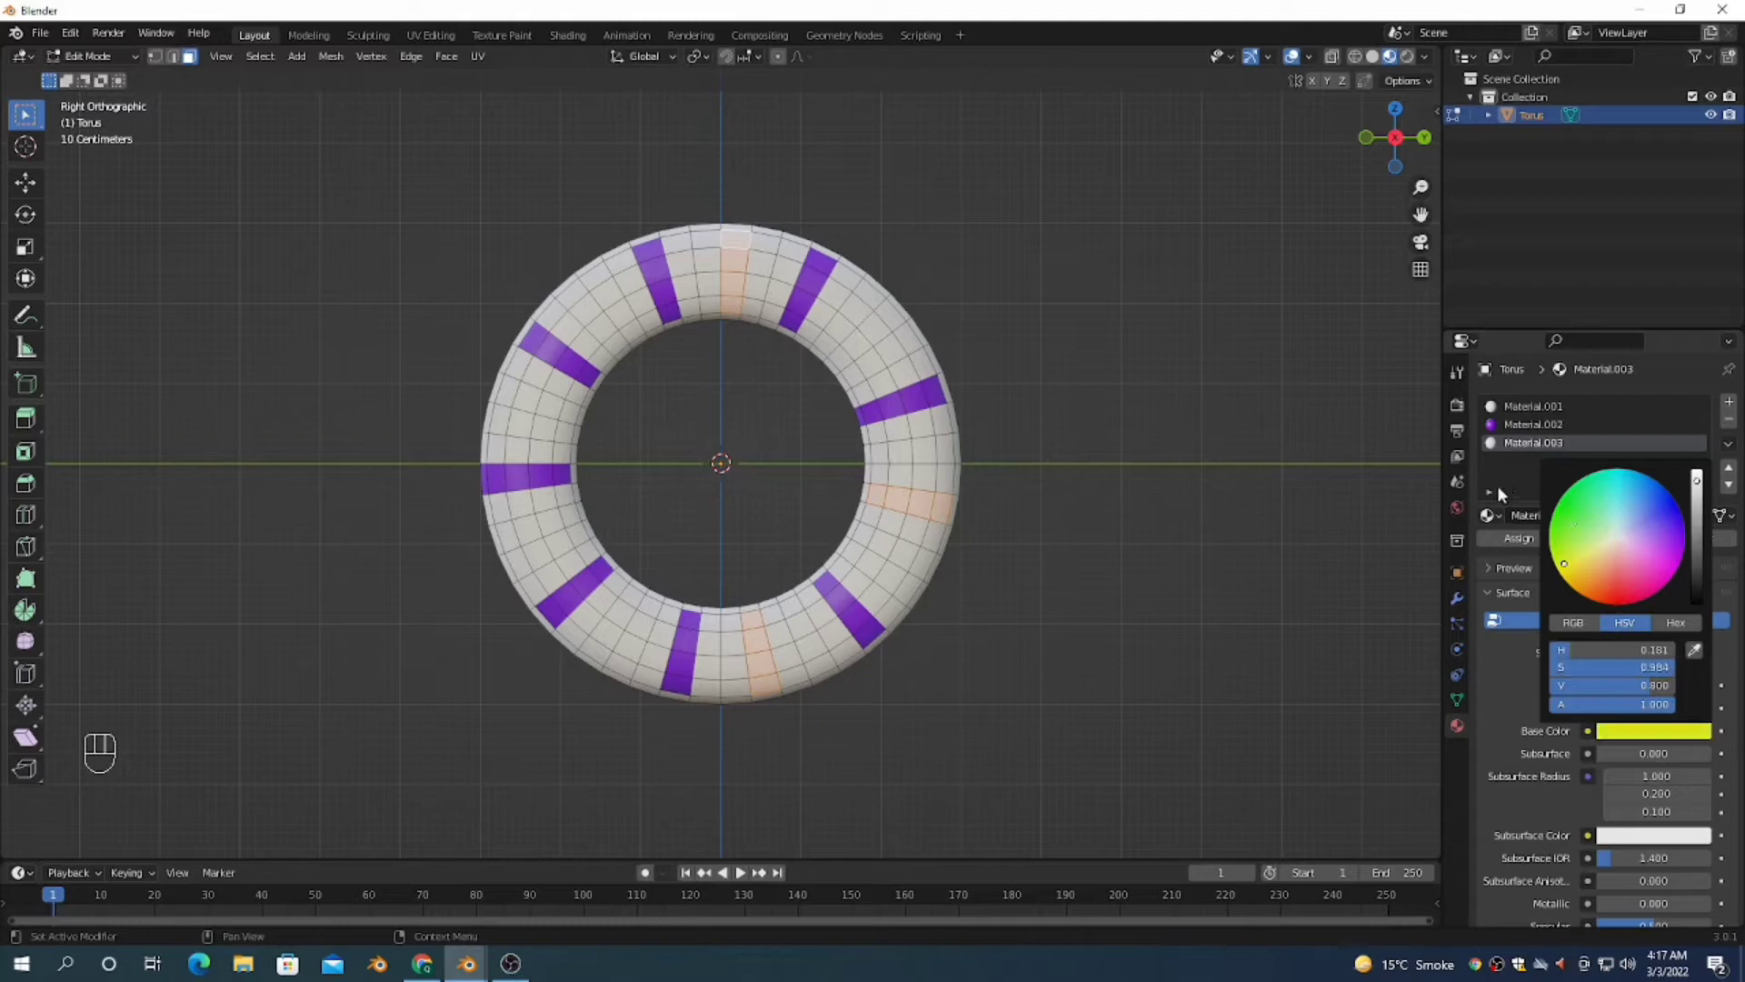
pyautogui.click(1507, 536)
pyautogui.scroll(2, 1024, 673)
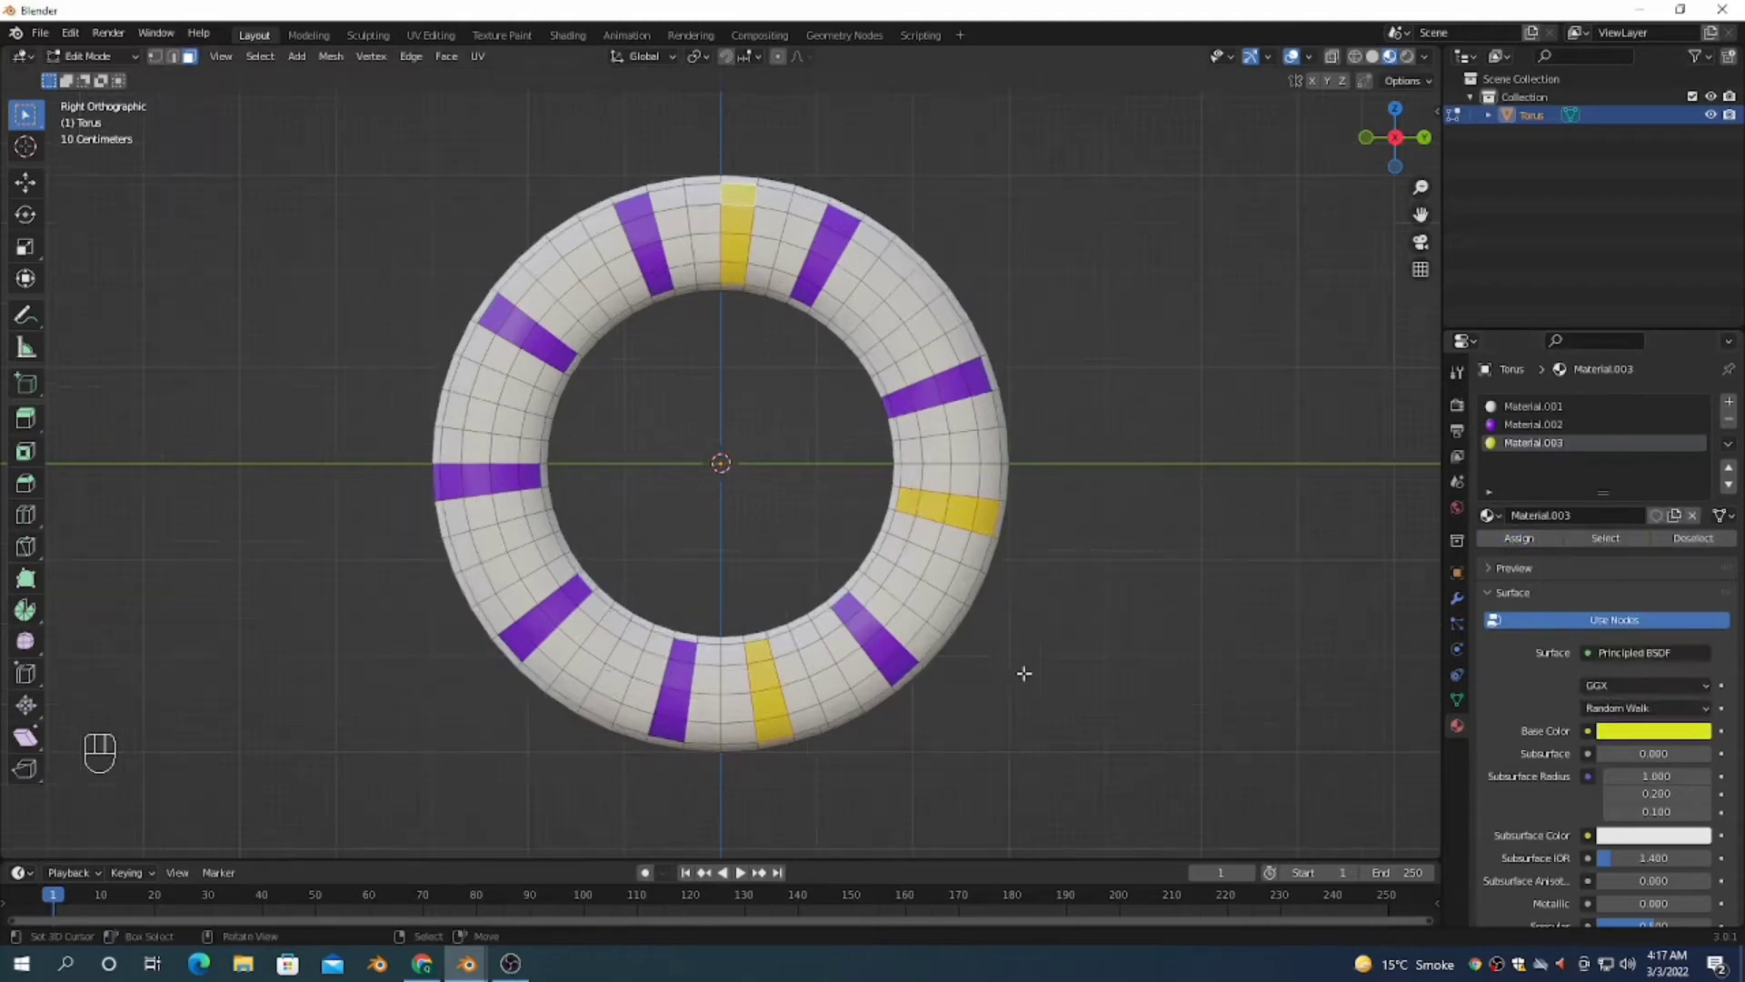
pyautogui.scroll(-3, 1023, 671)
pyautogui.scroll(-1, 973, 677)
pyautogui.scroll(2, 1020, 668)
pyautogui.scroll(-2, 1018, 668)
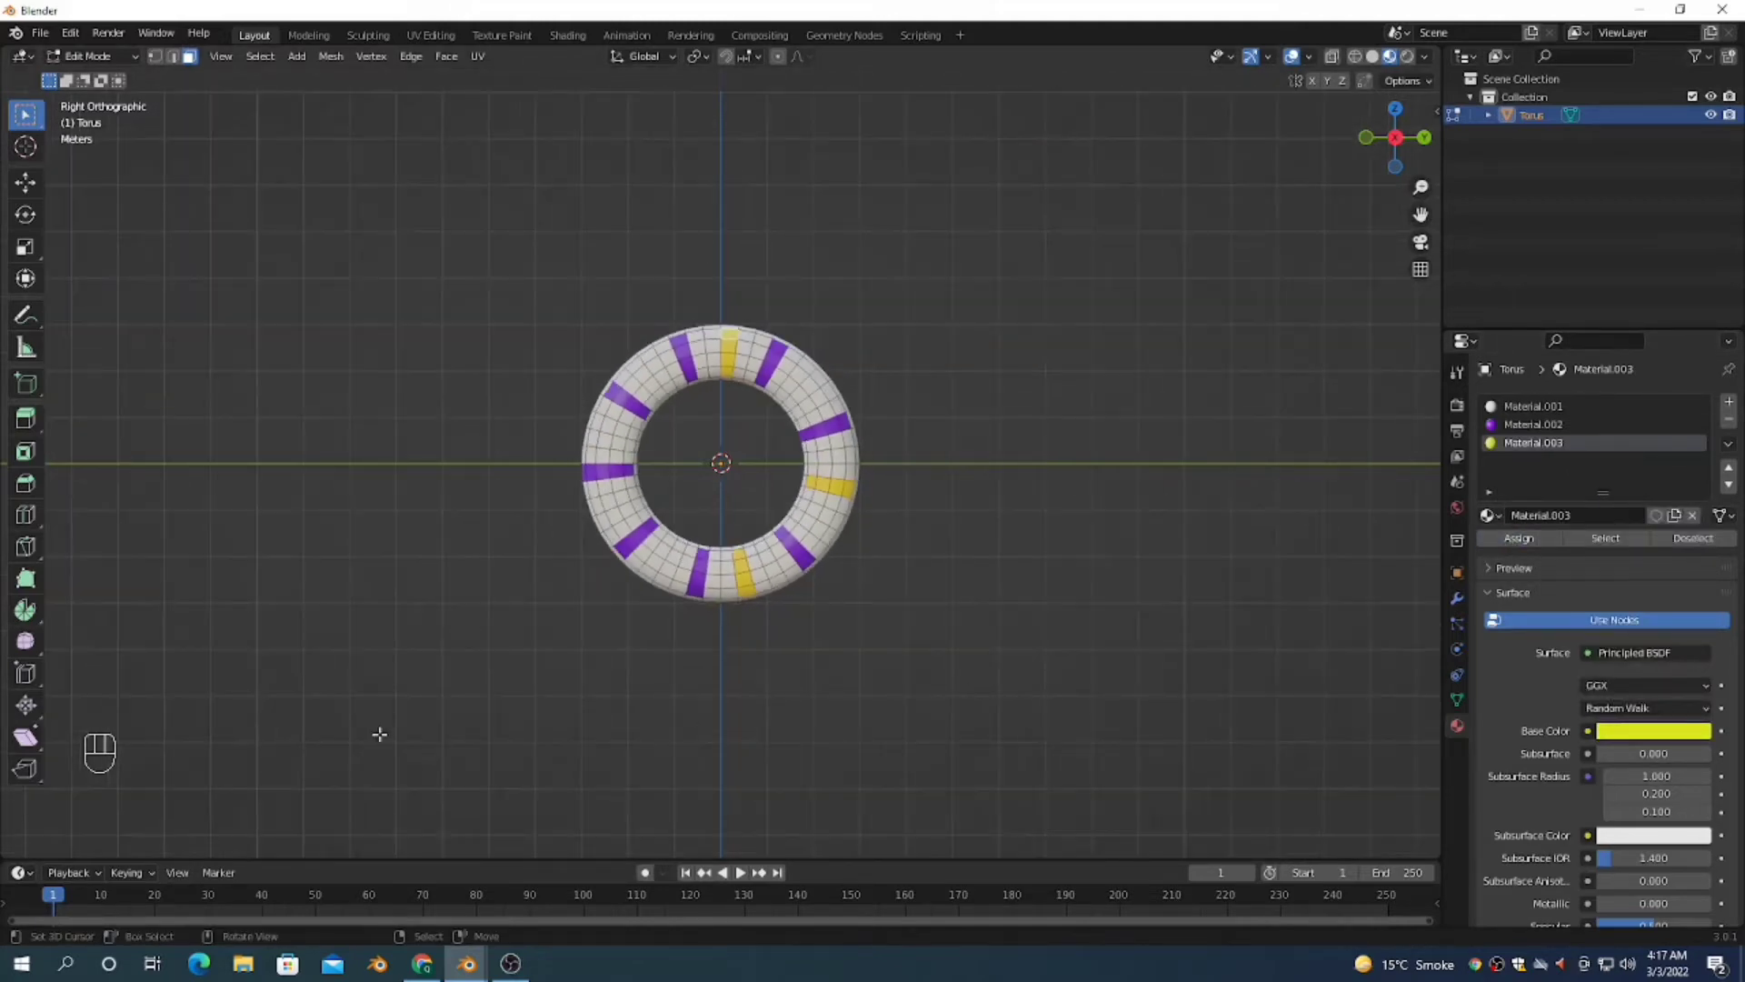
pyautogui.press('Tab')
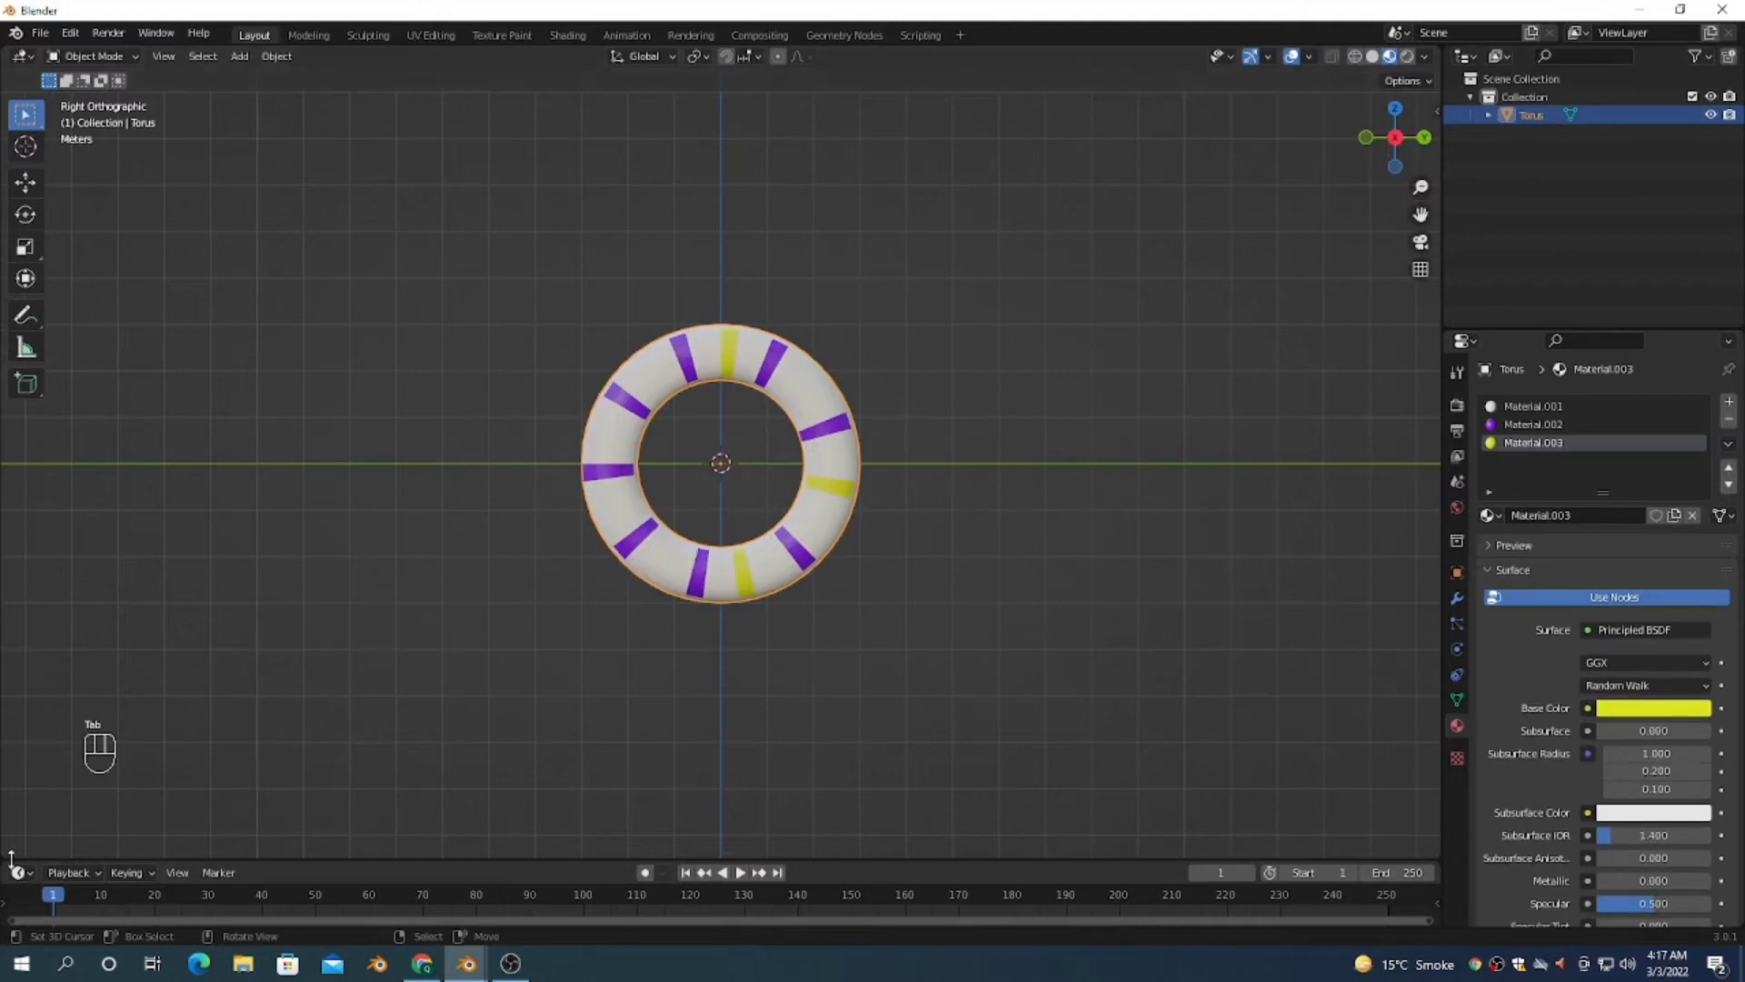
# Step: Split the 3D viewport horizontally and turn the lower area into a Geometry Node Editor with a new node tree for the torus
pyautogui.moveTo(5, 852); pyautogui.dragTo(128, 388)
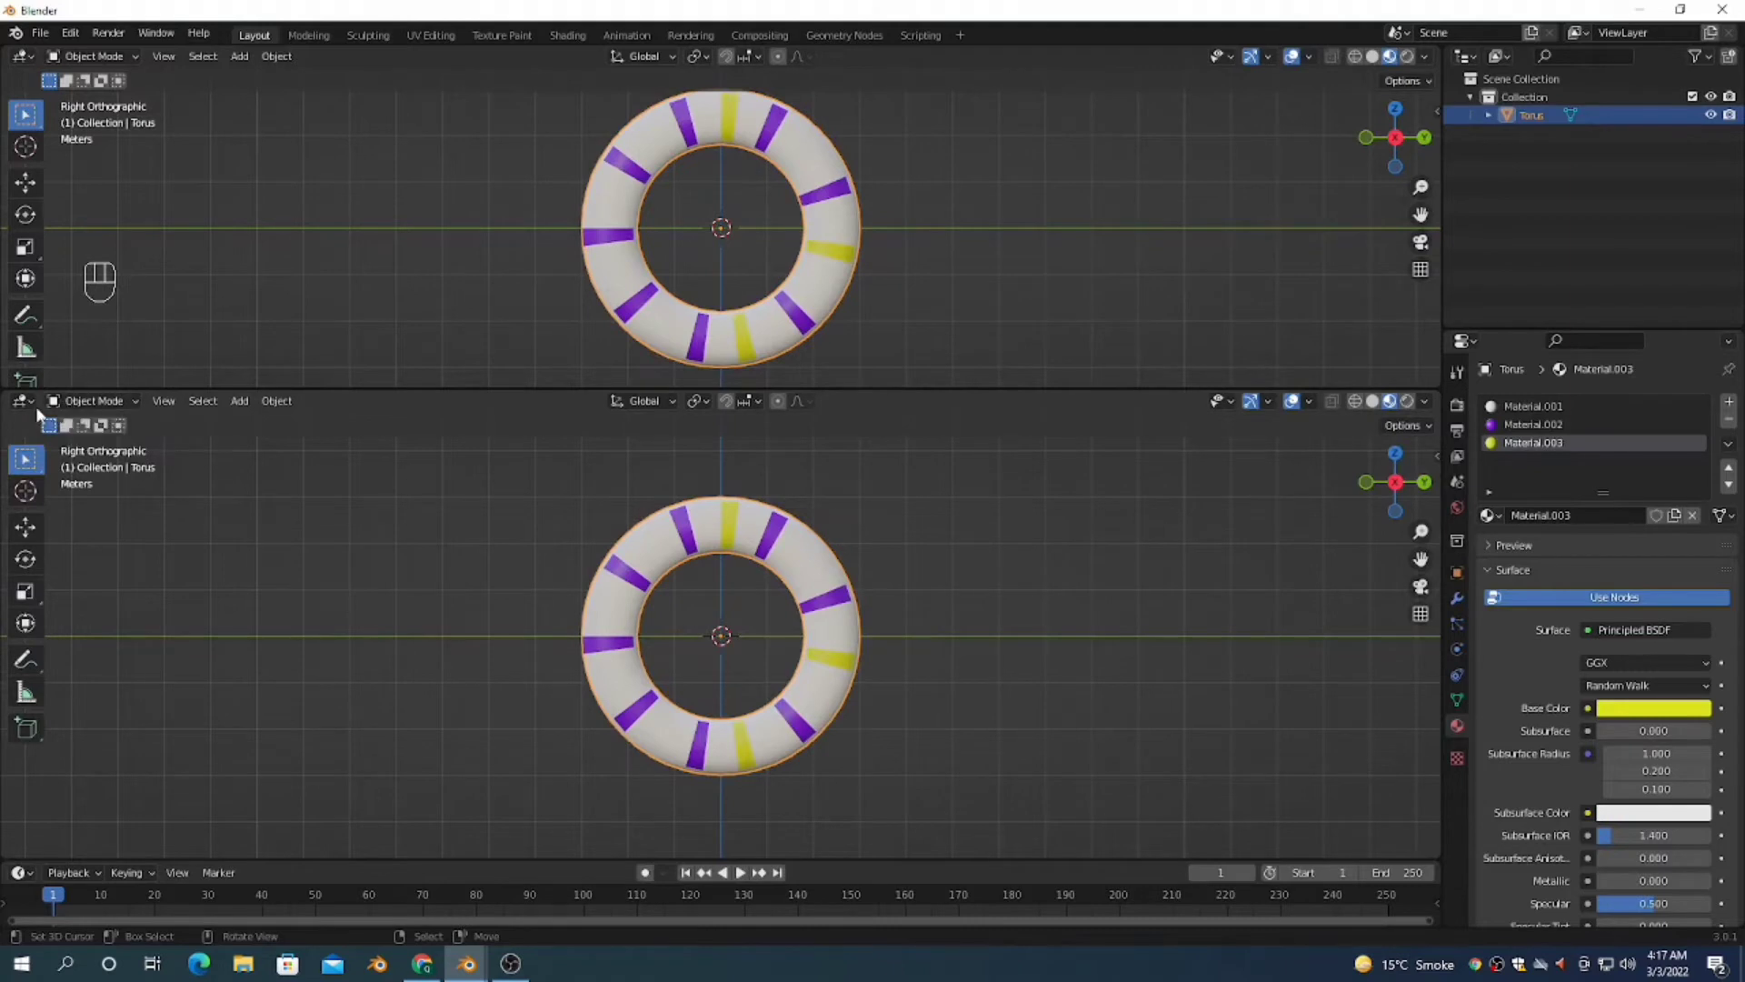
pyautogui.click(23, 401)
pyautogui.click(60, 574)
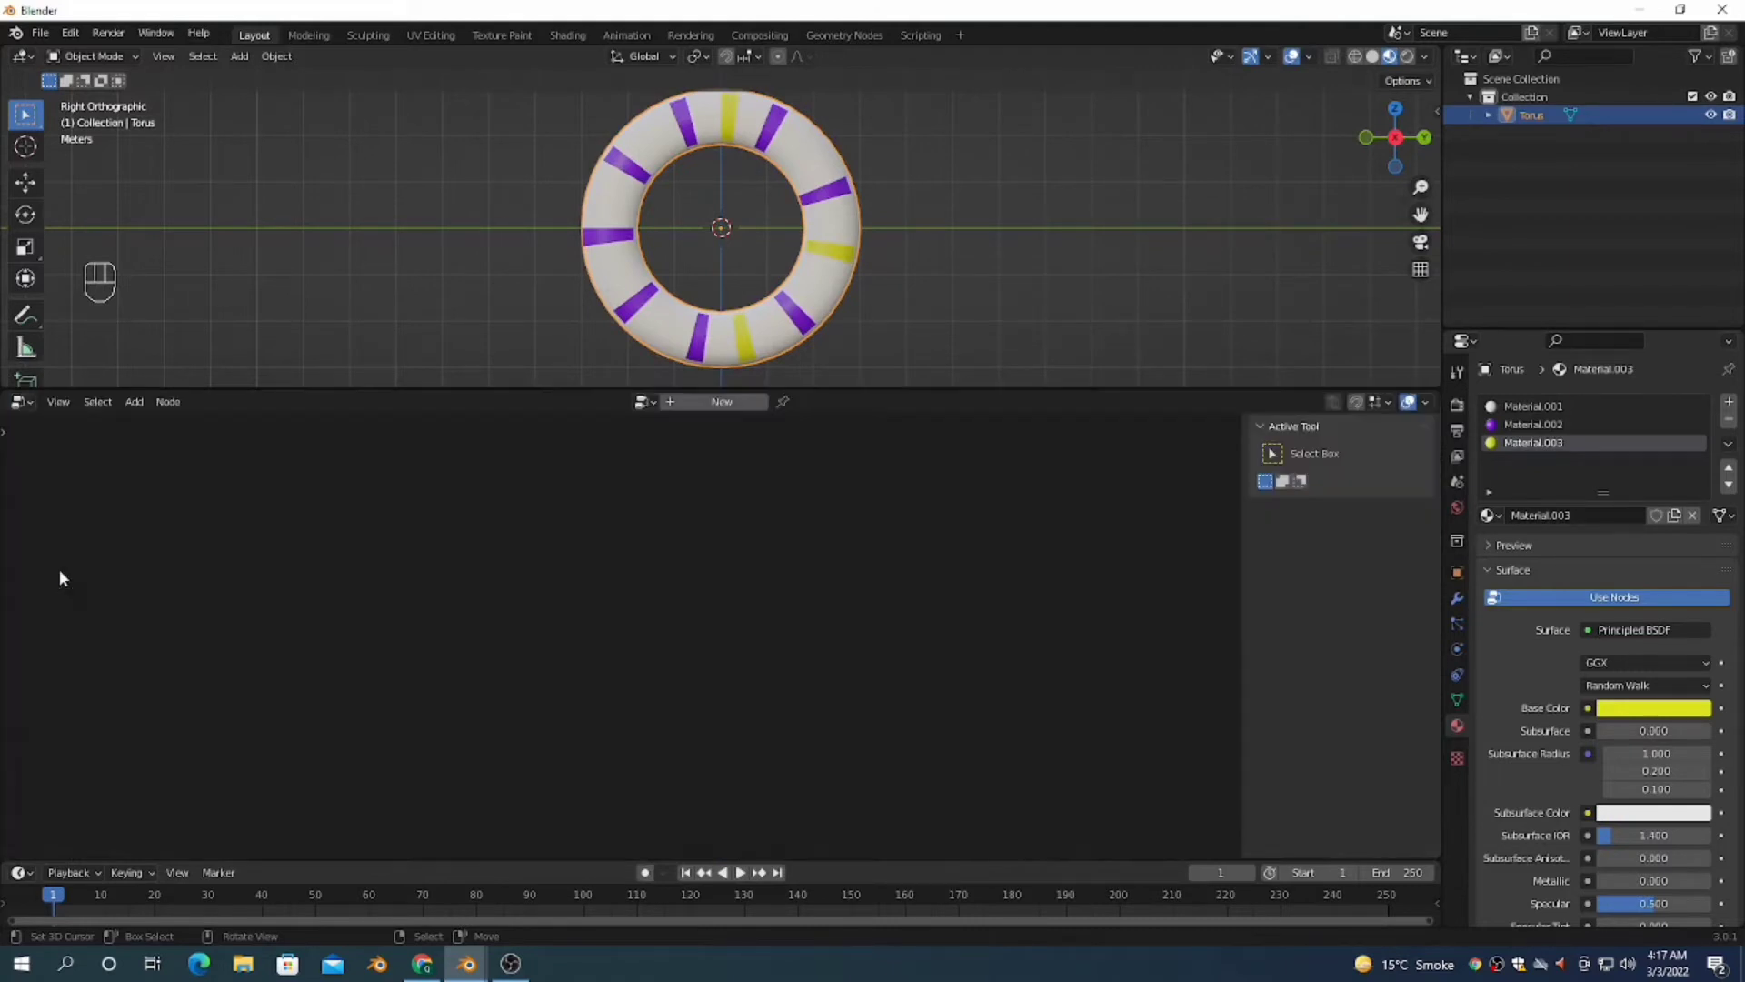
pyautogui.click(722, 402)
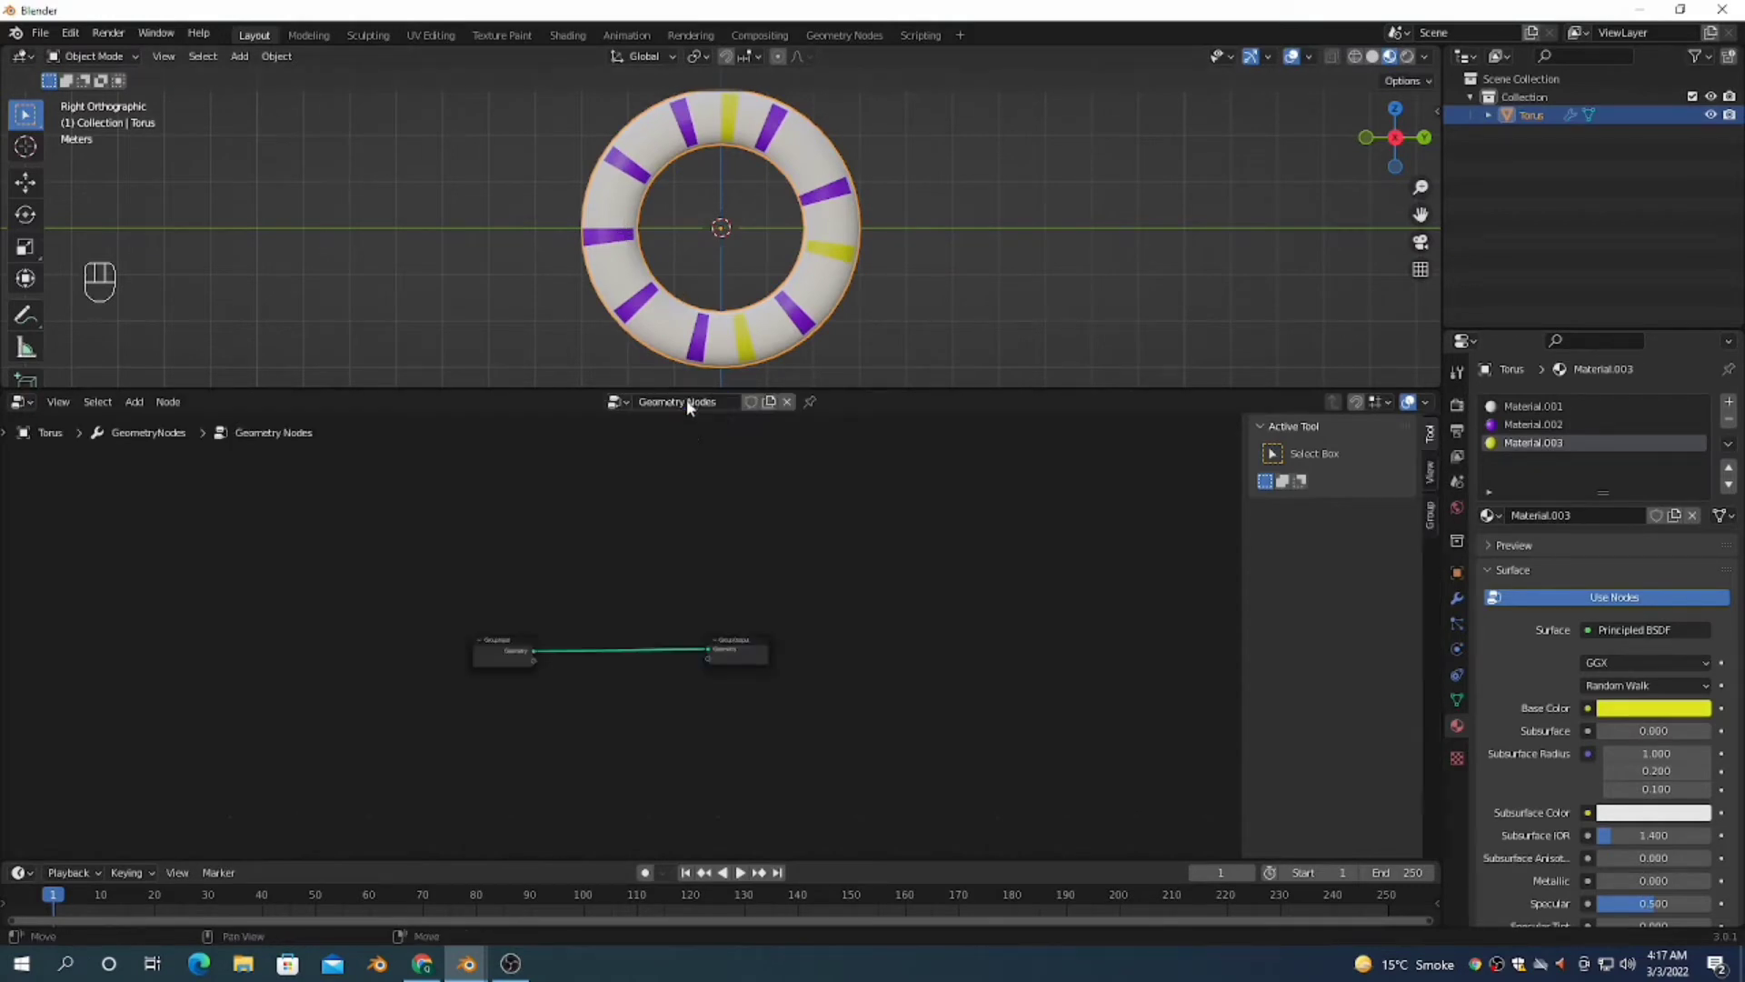
# Step: Add a Transform node on the link between the Group Input and Group Output nodes
pyautogui.scroll(3, 736, 634)
pyautogui.moveTo(634, 730); pyautogui.dragTo(662, 596, button='middle')
pyautogui.scroll(2, 849, 720)
pyautogui.scroll(1, 662, 594)
pyautogui.scroll(-1, 662, 594)
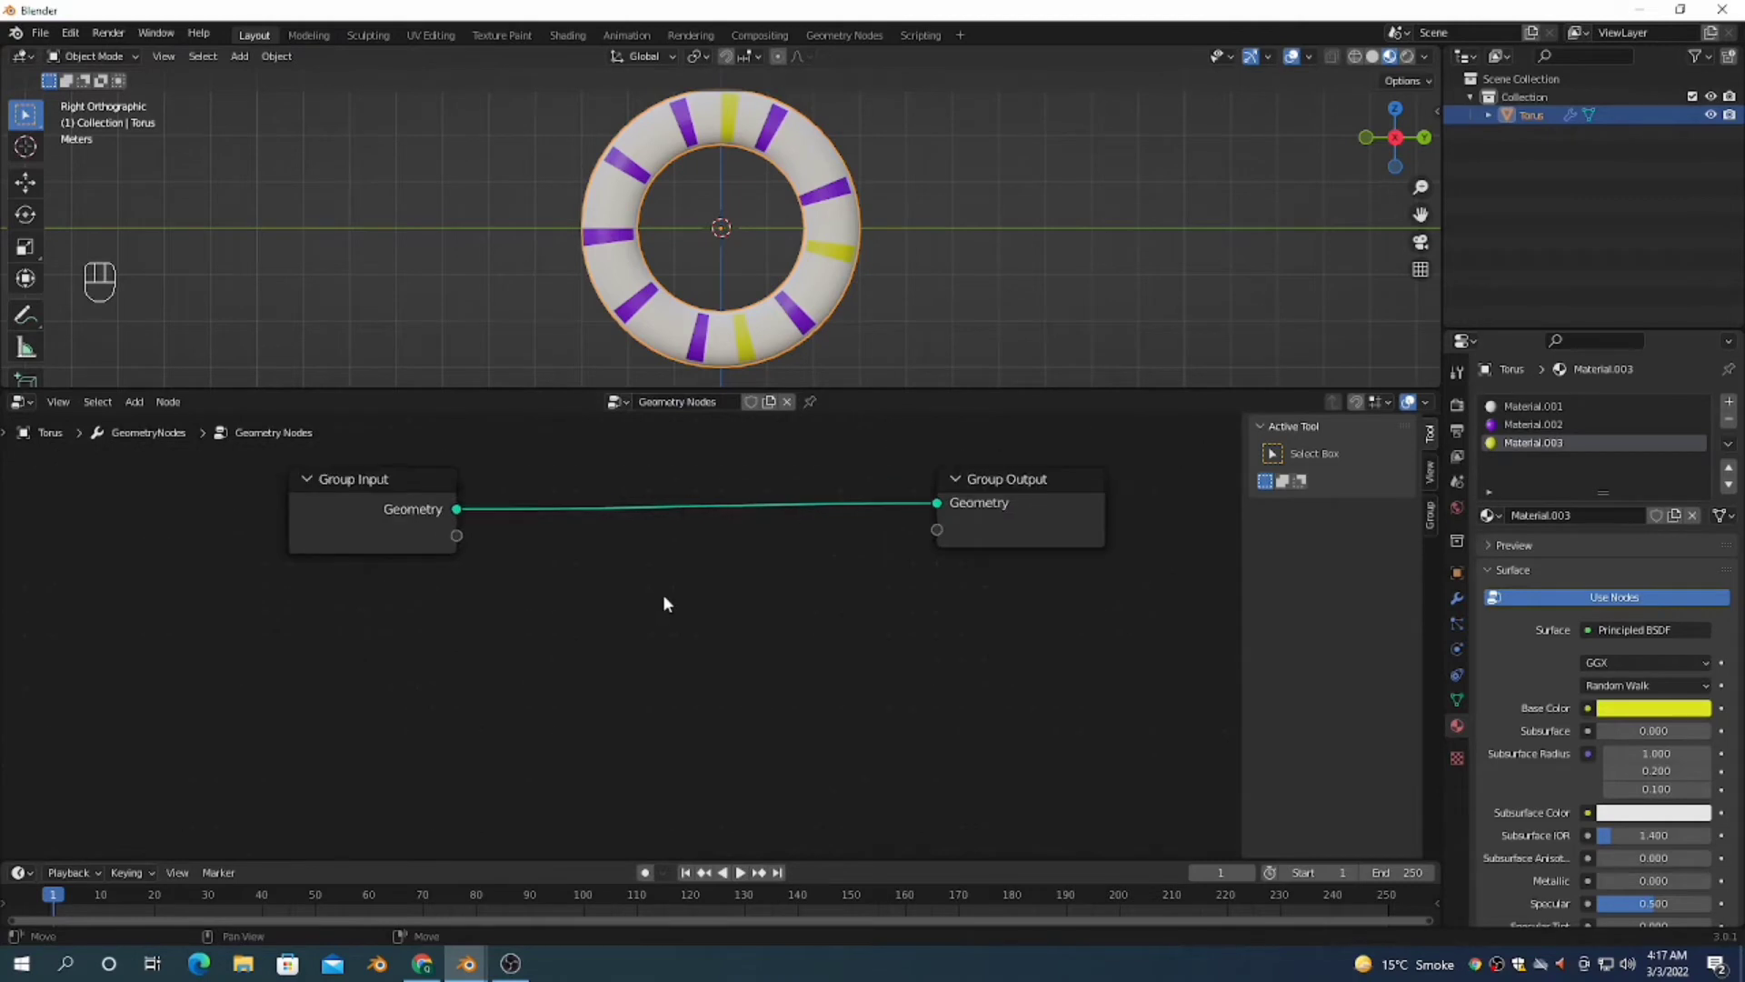
pyautogui.scroll(1, 663, 596)
pyautogui.scroll(-1, 665, 599)
pyautogui.press('F3')
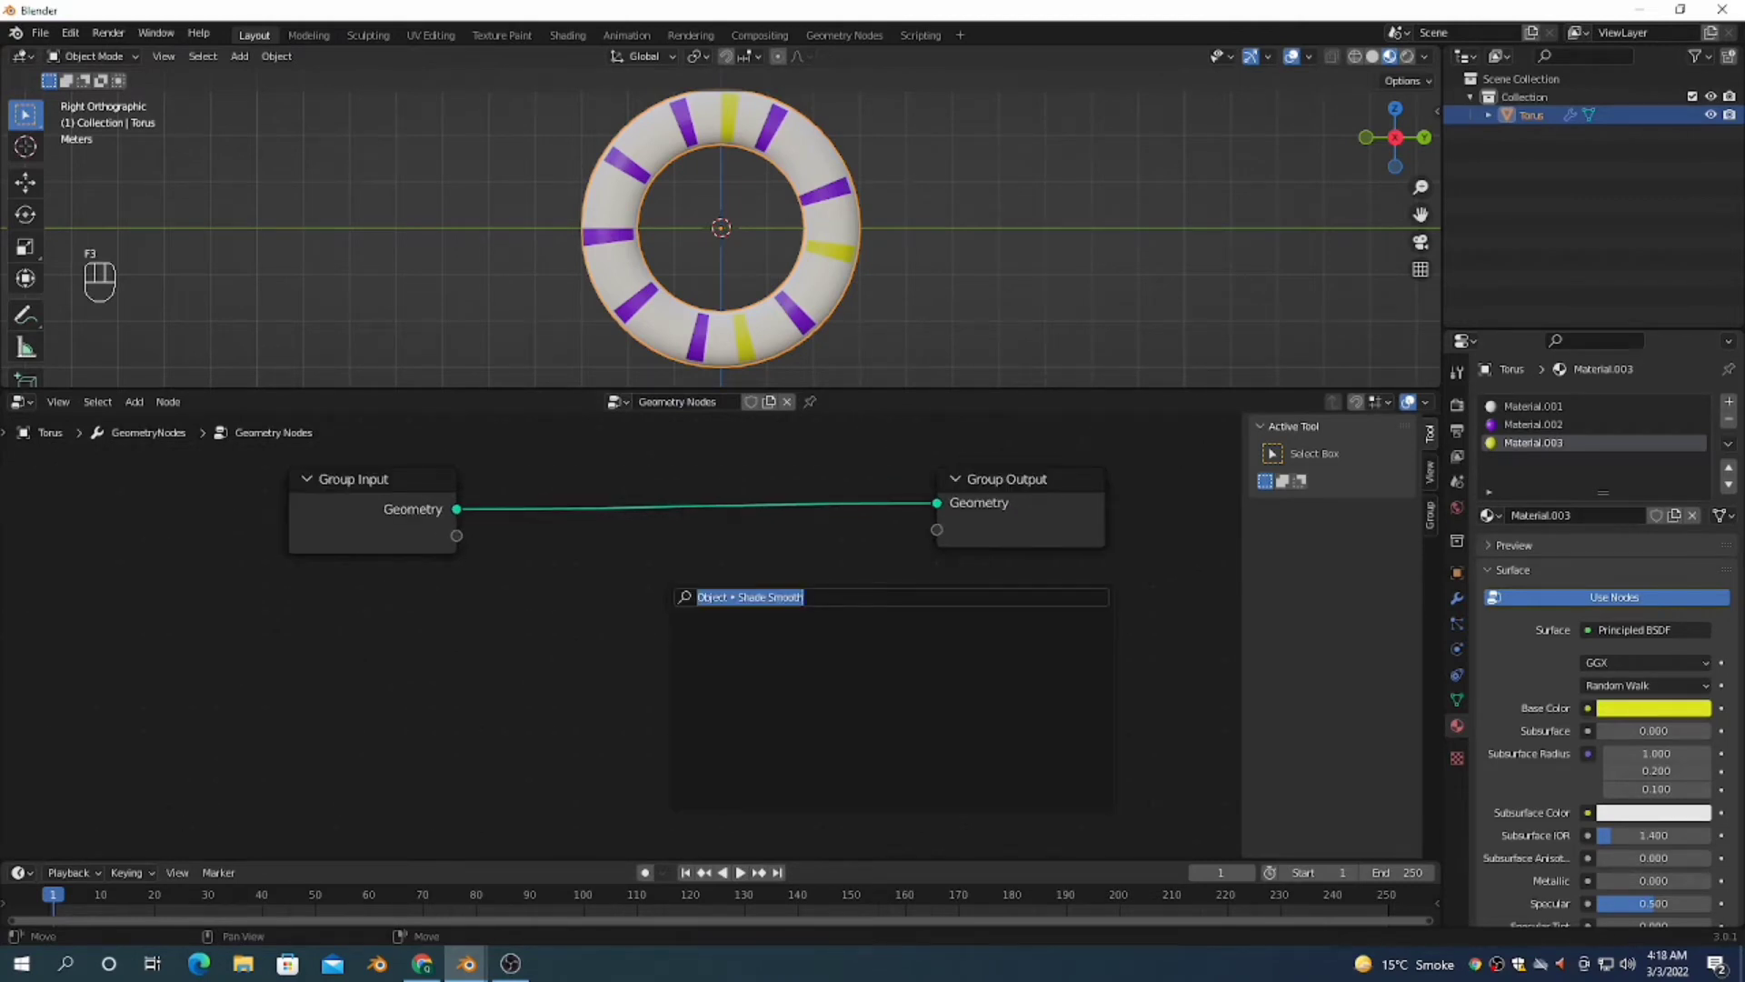
pyautogui.write('tran')
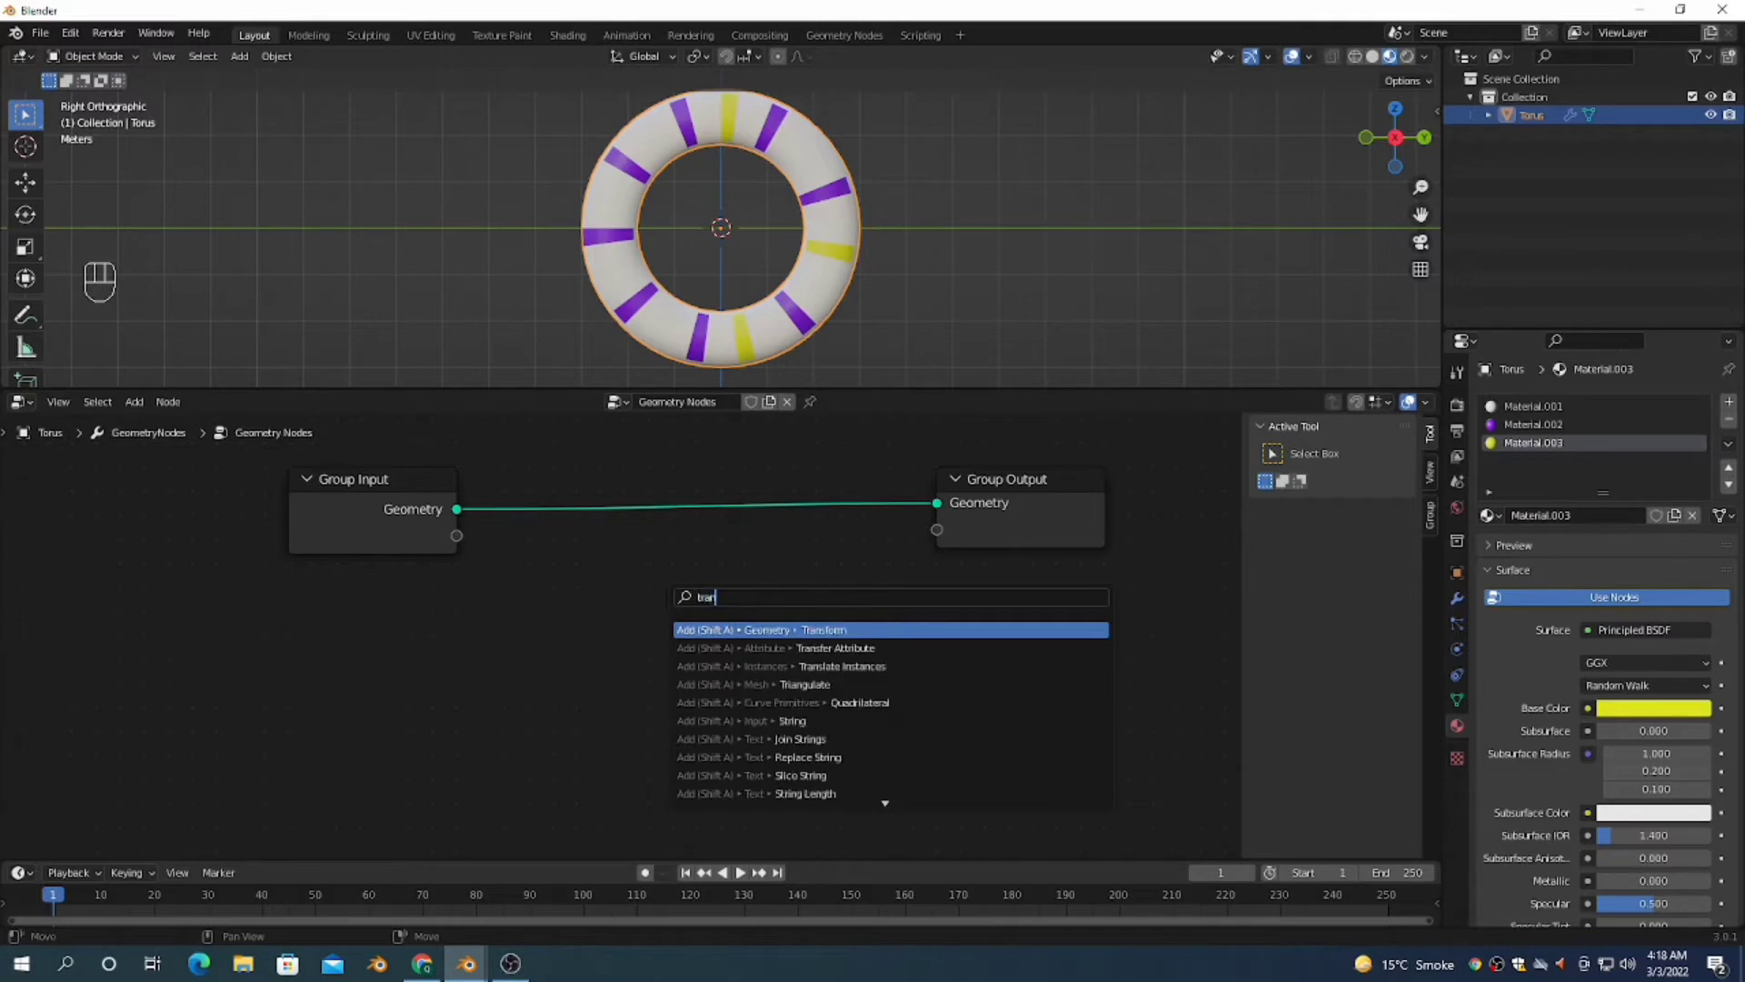
pyautogui.write('sfrom')
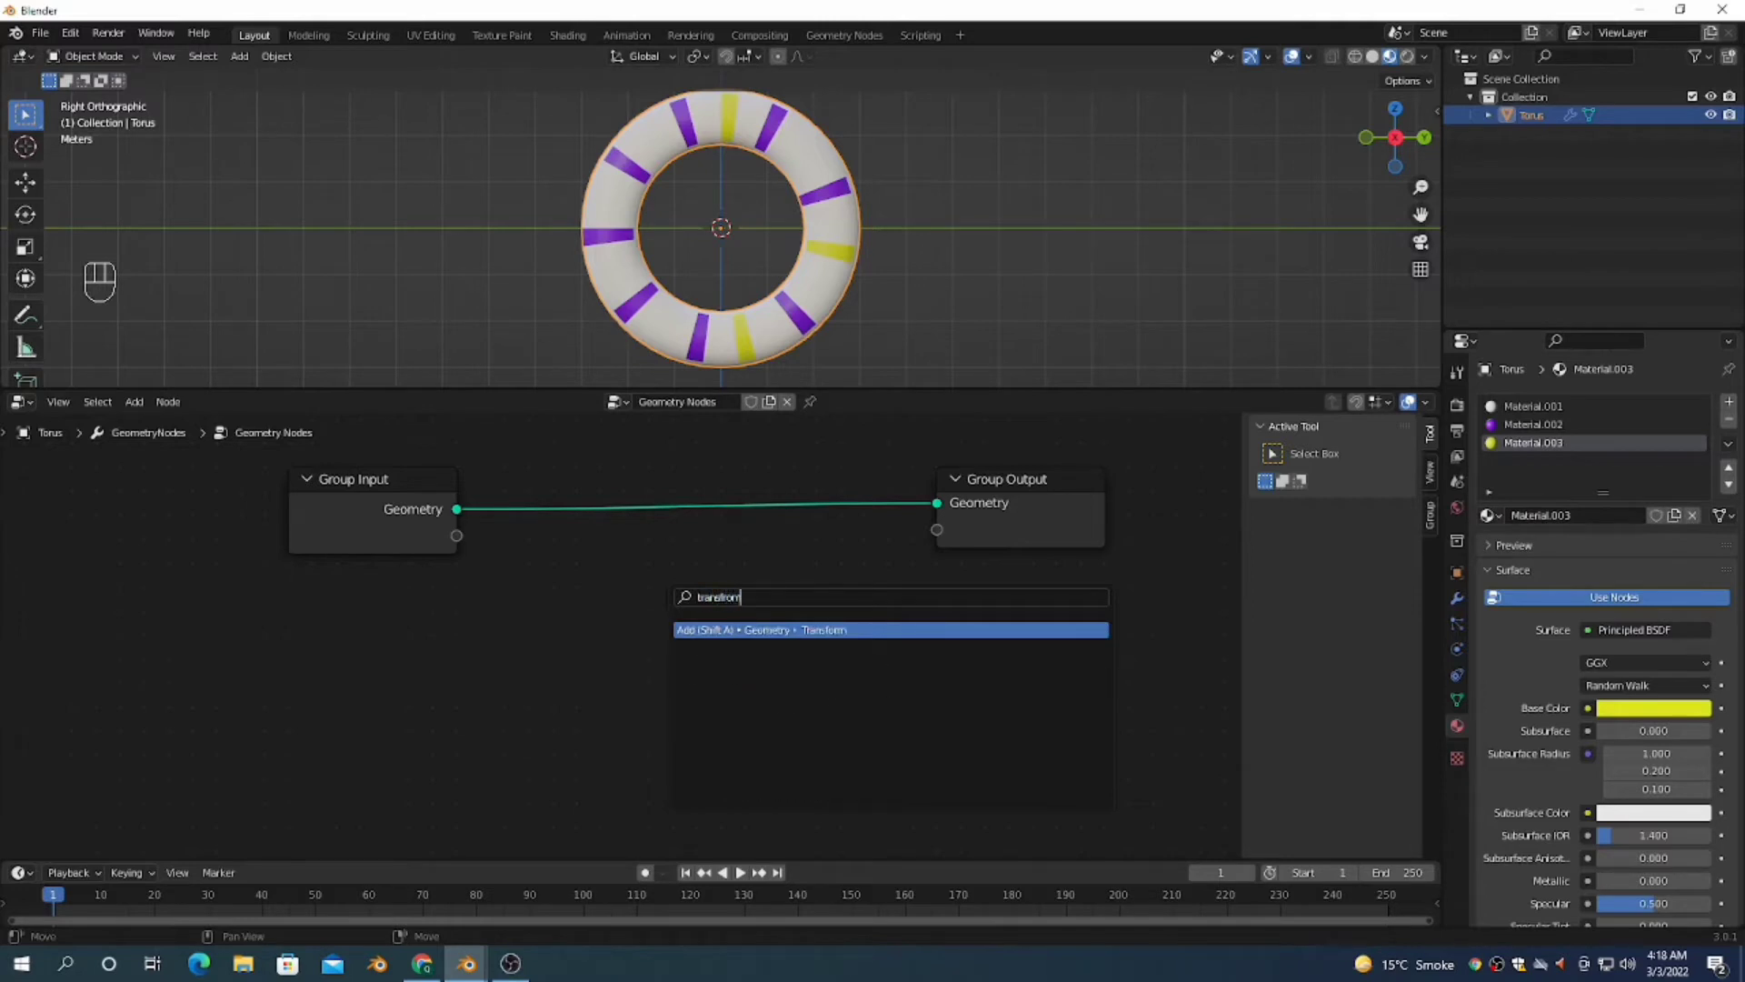
pyautogui.press('Return')
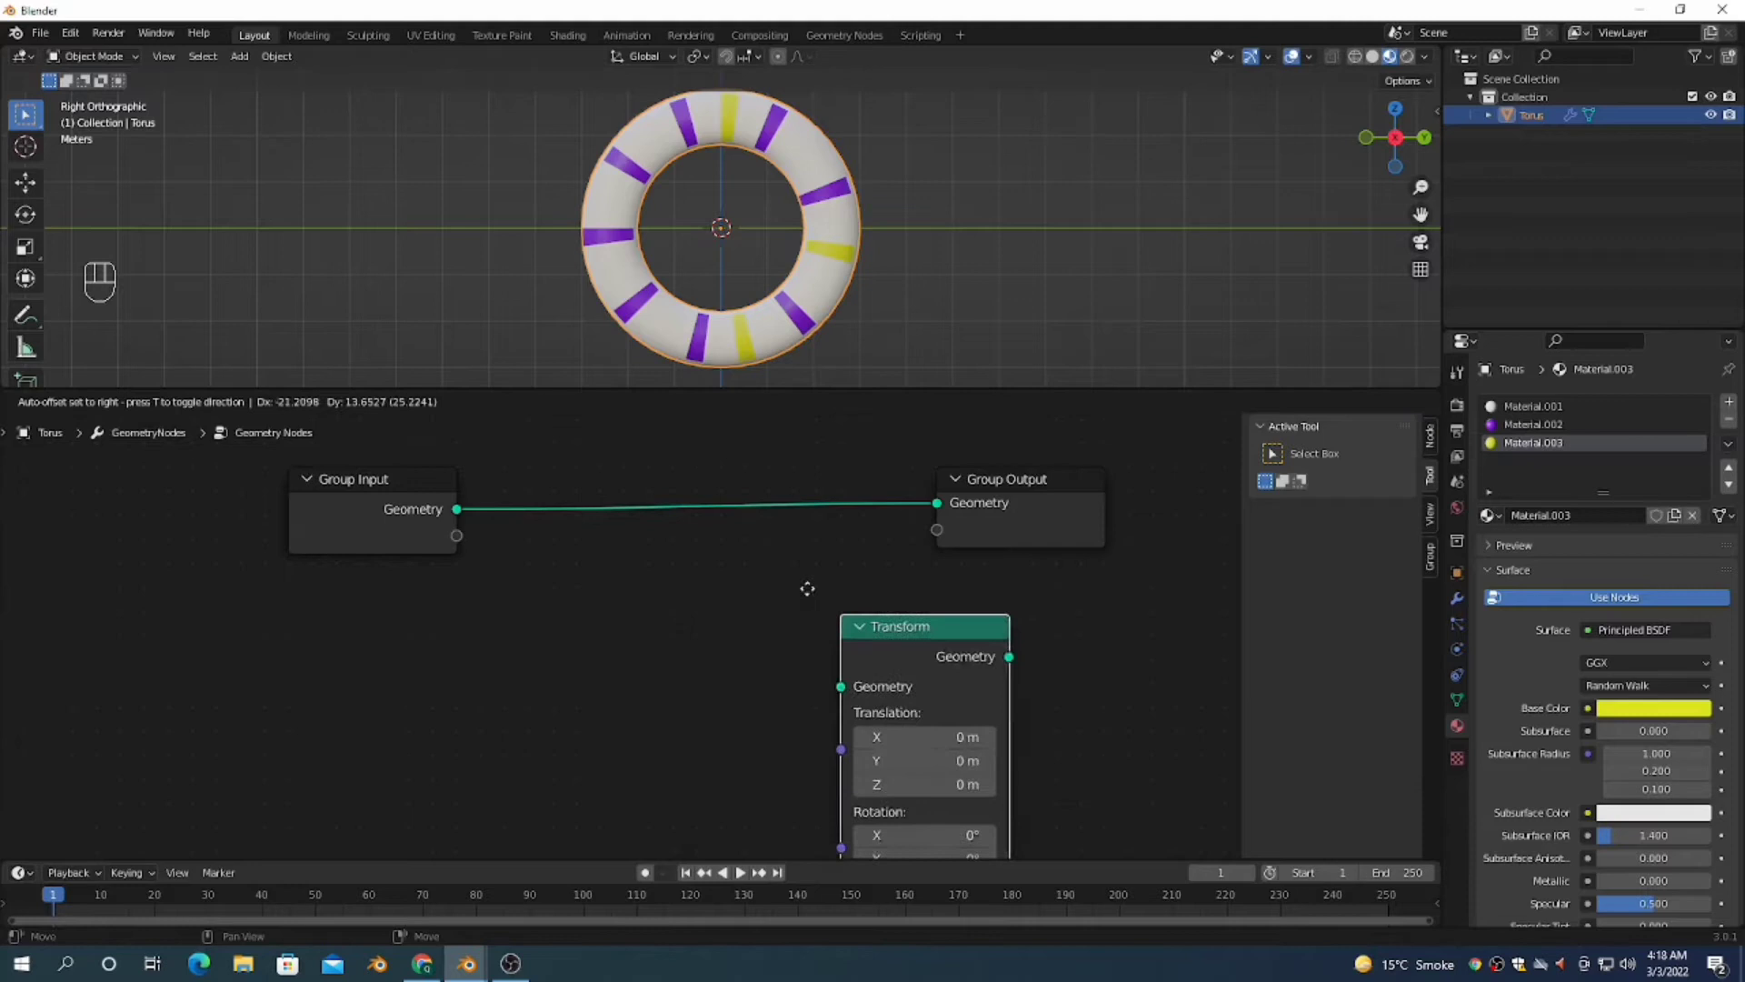
pyautogui.click(677, 471)
pyautogui.press('g')
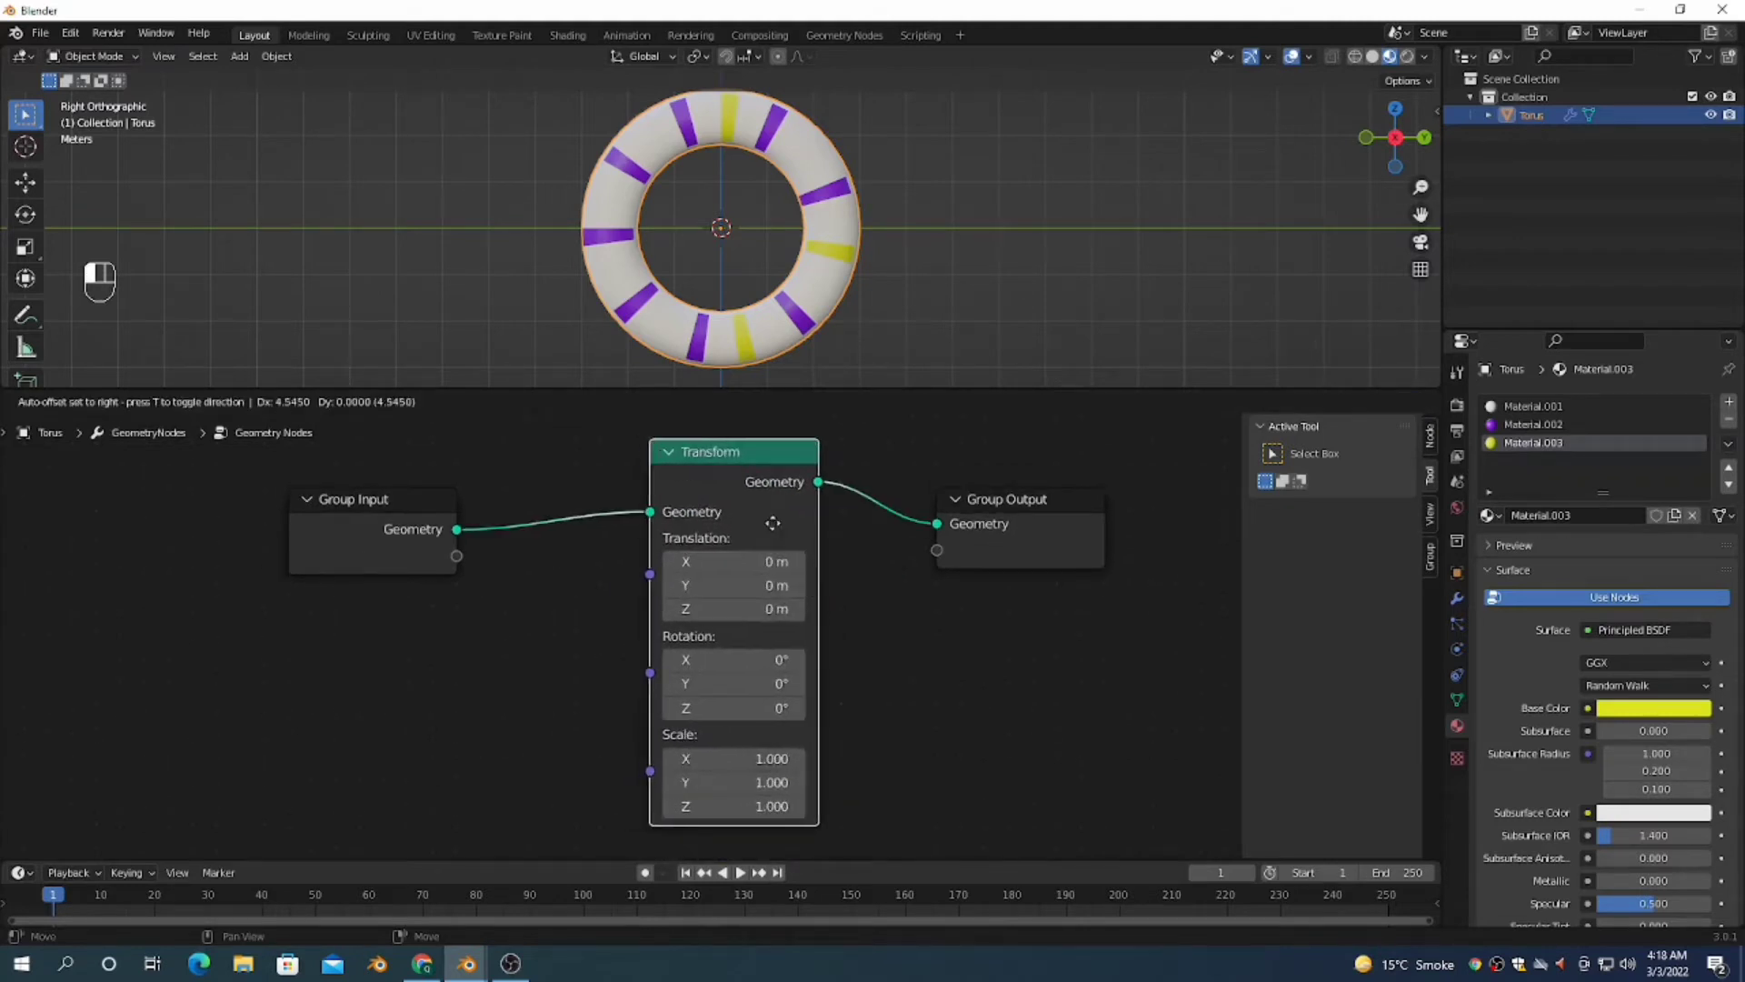
pyautogui.click(800, 520)
# Step: Add a Combine XYZ node and connect its Vector output to the Transform node's Rotation input
pyautogui.moveTo(542, 700); pyautogui.dragTo(714, 698, button='middle')
pyautogui.scroll(-1, 678, 684)
pyautogui.scroll(1, 714, 698)
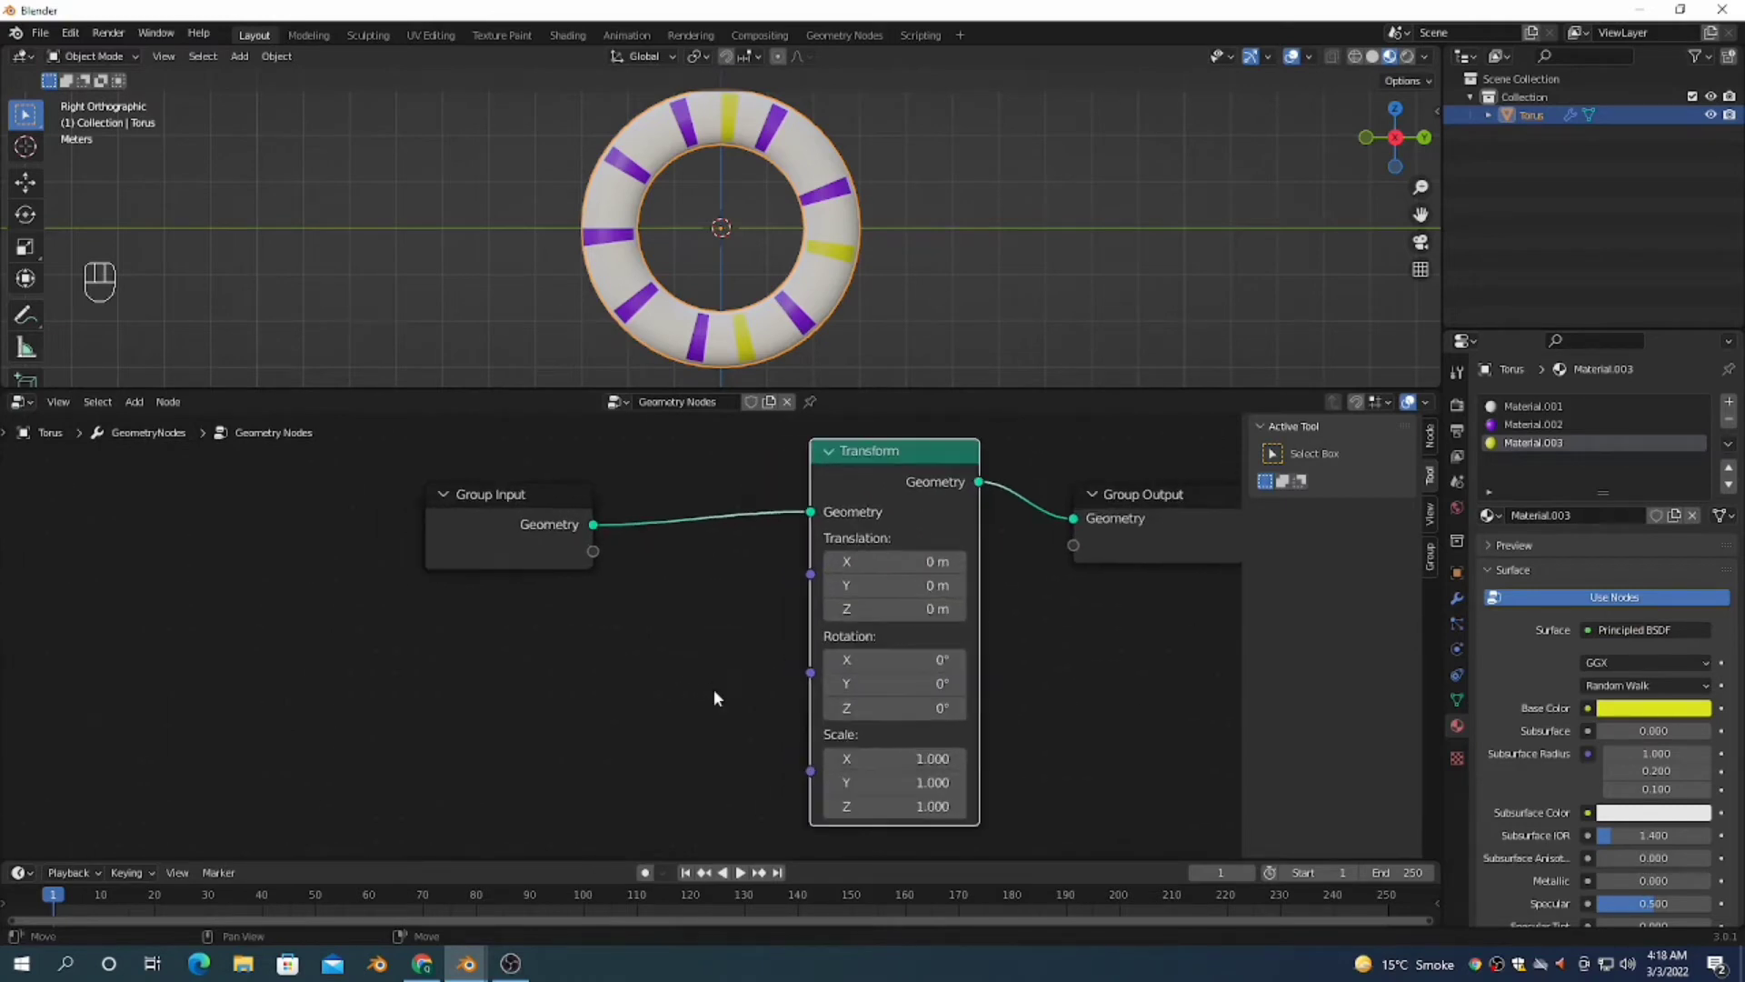
pyautogui.press('F3')
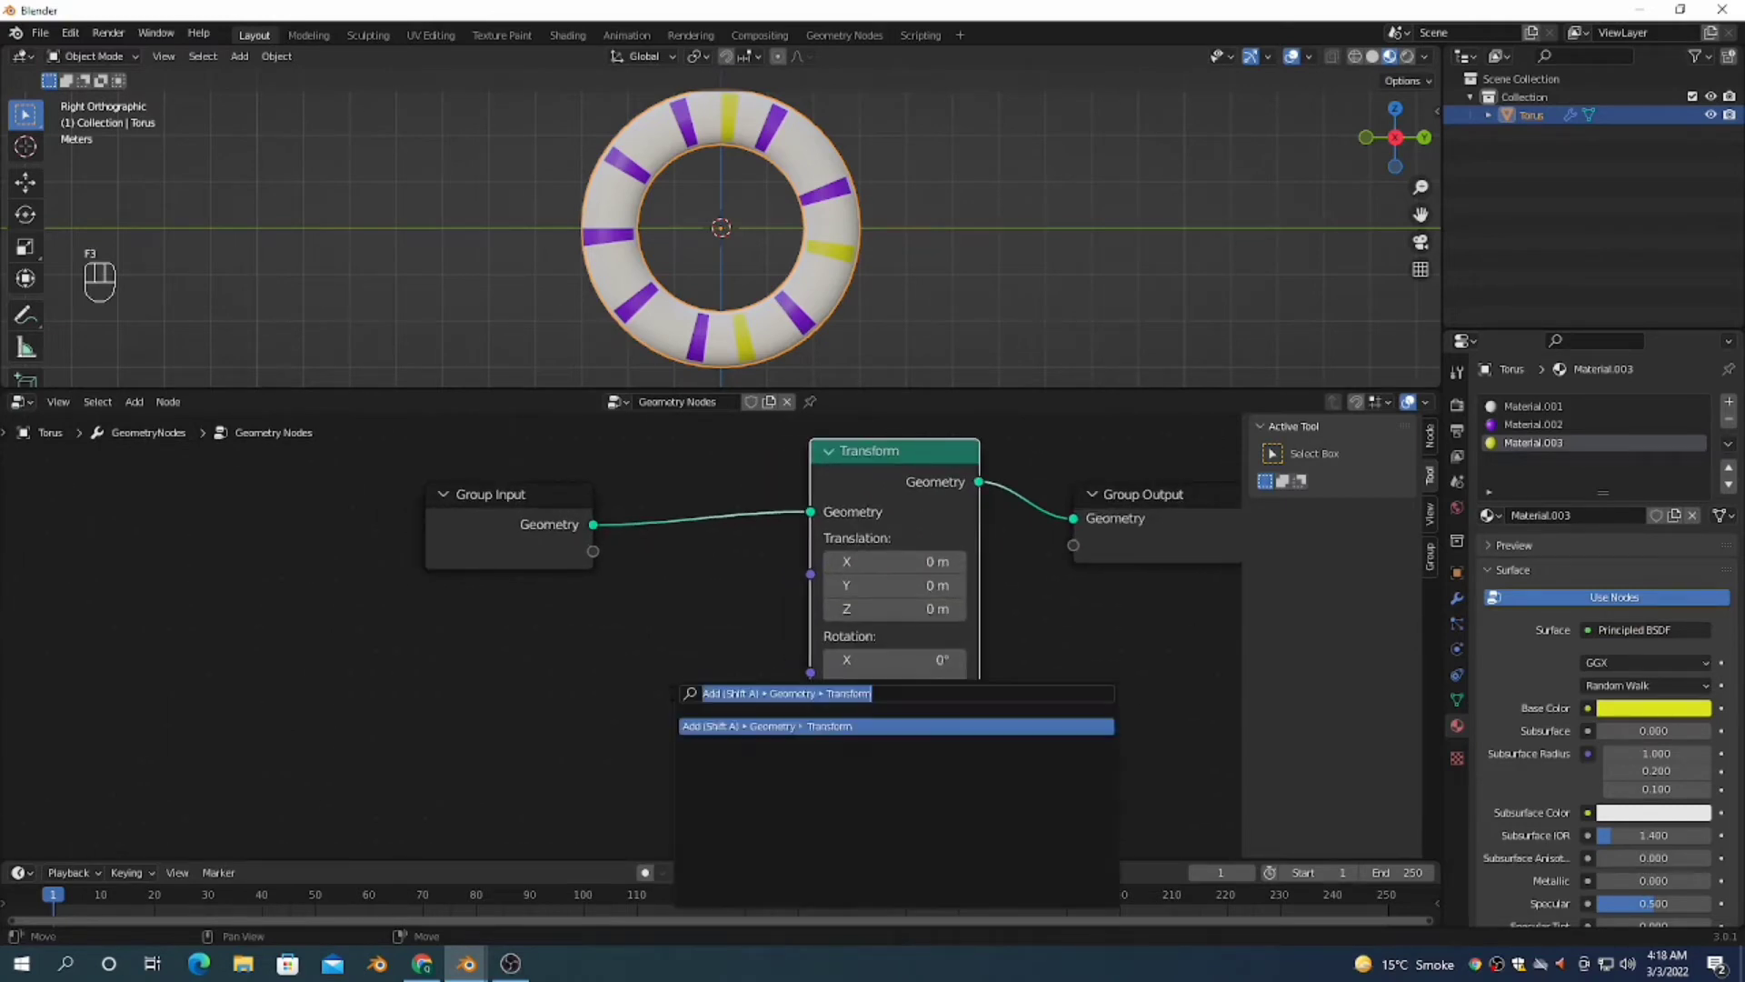
pyautogui.write('combine')
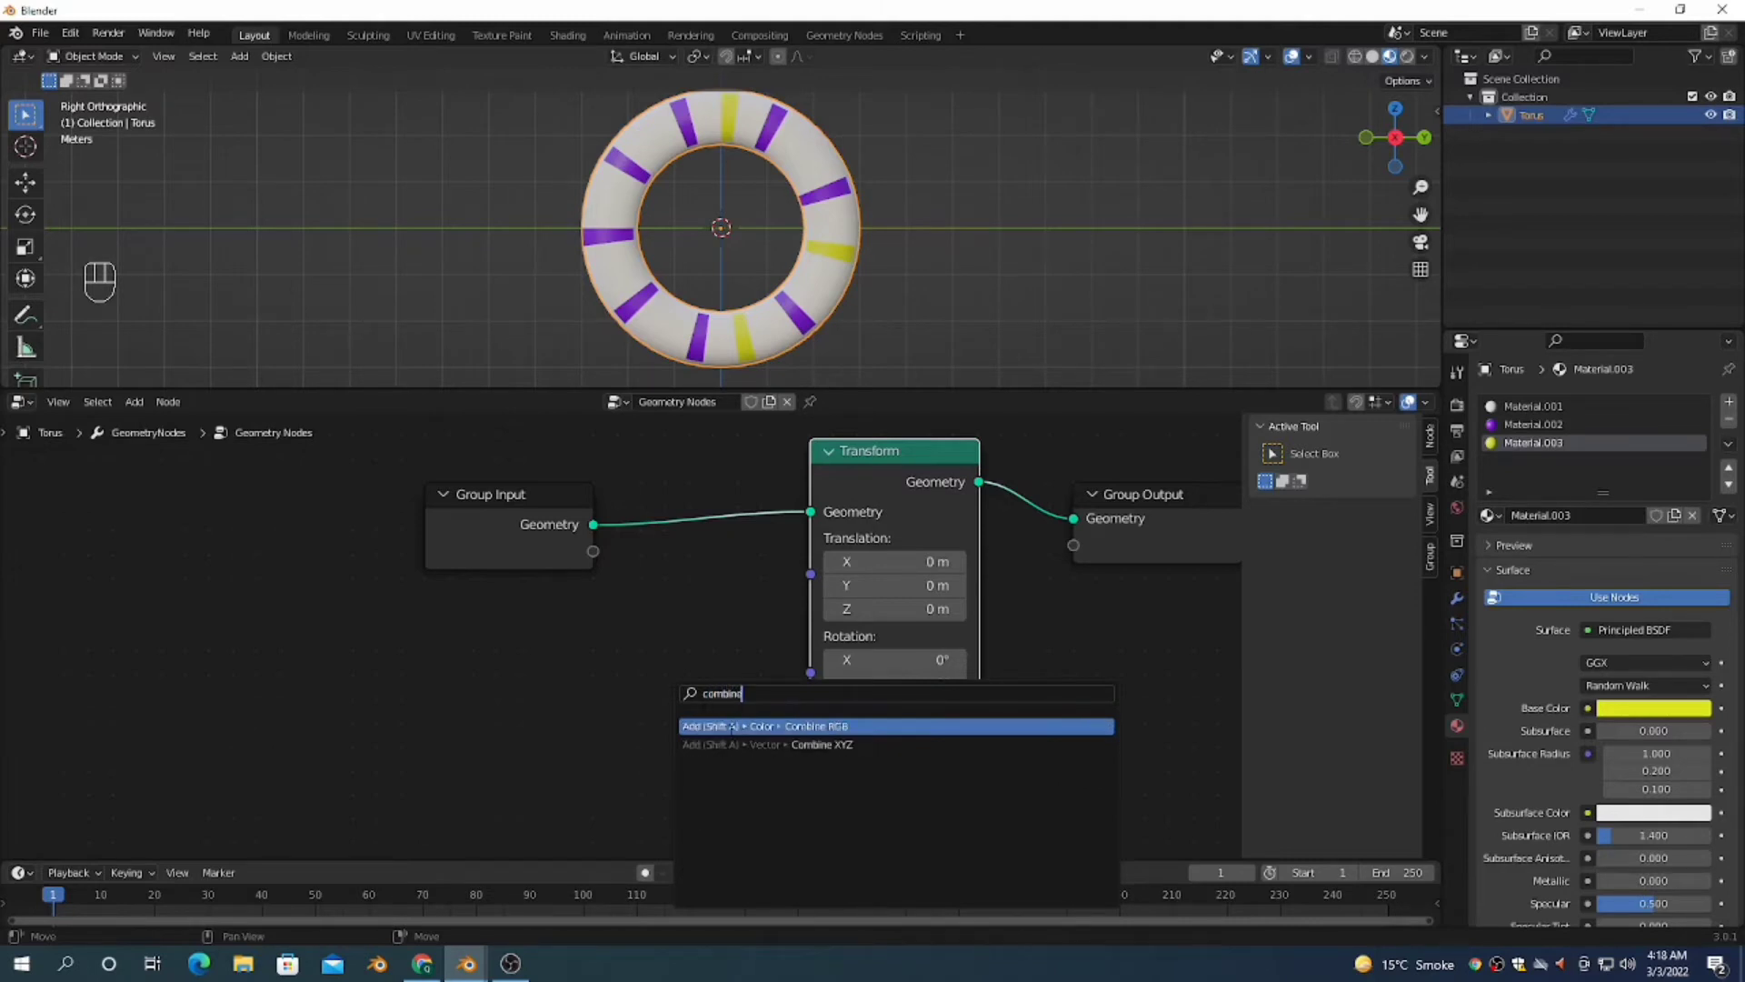
pyautogui.press('Down')
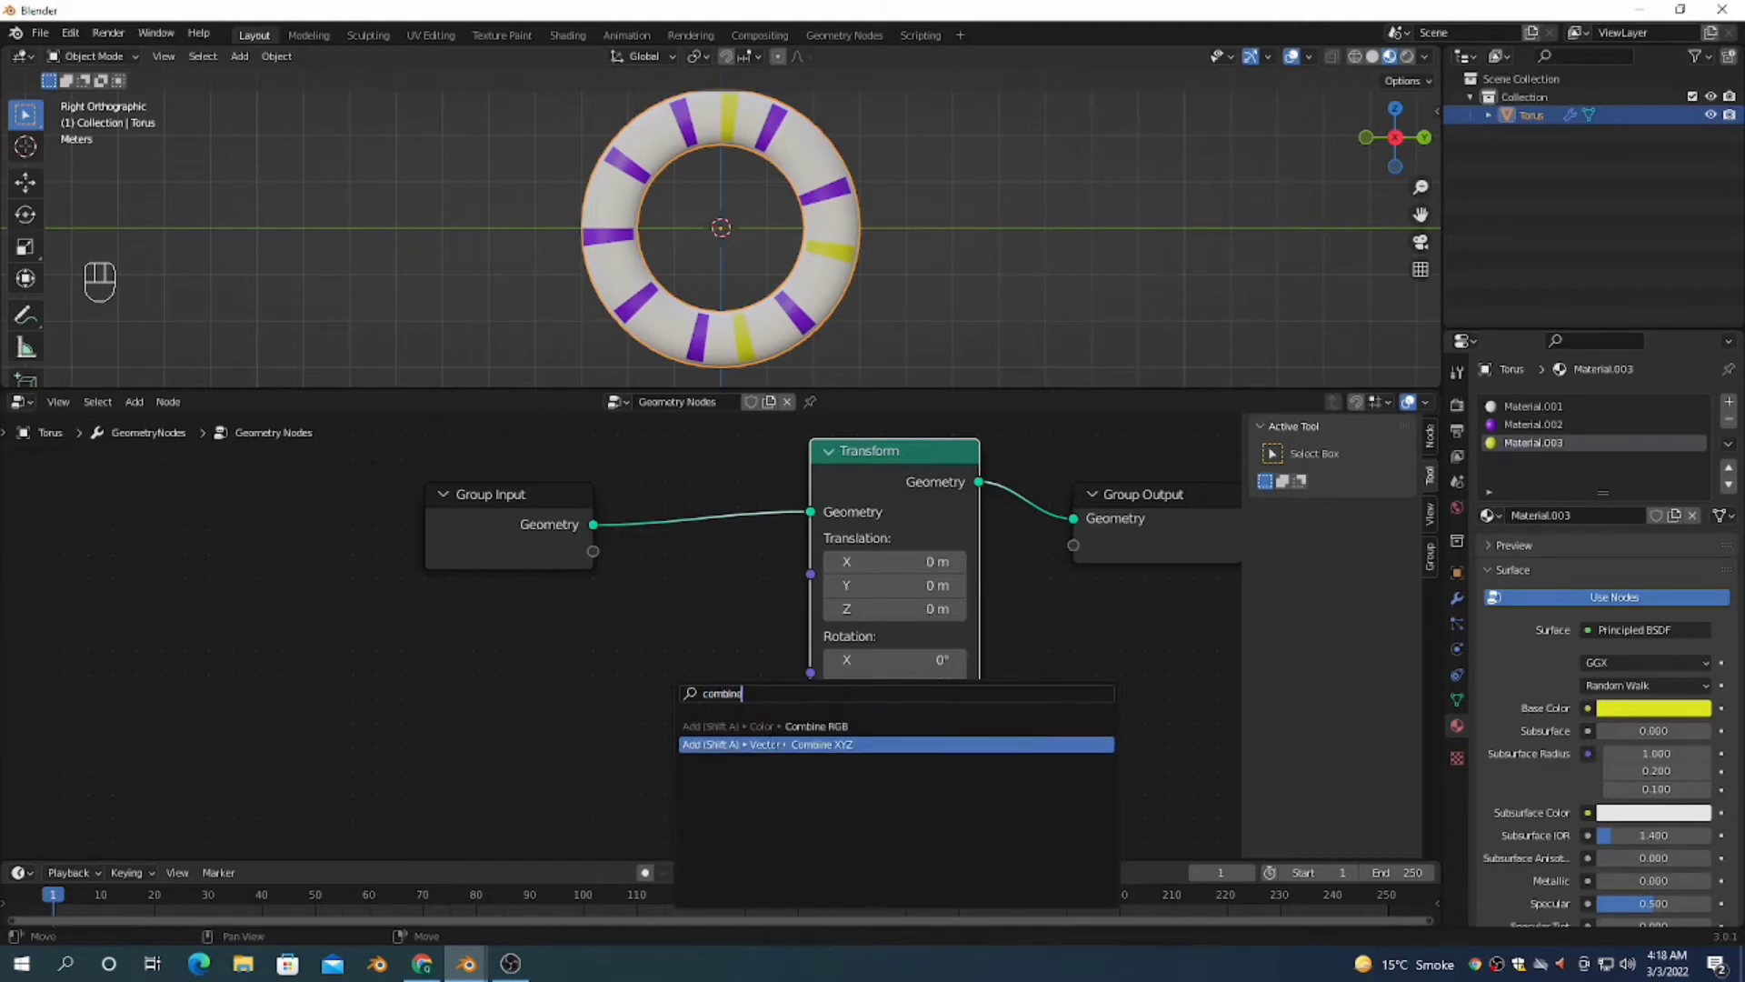
pyautogui.press('Return')
pyautogui.click(677, 698)
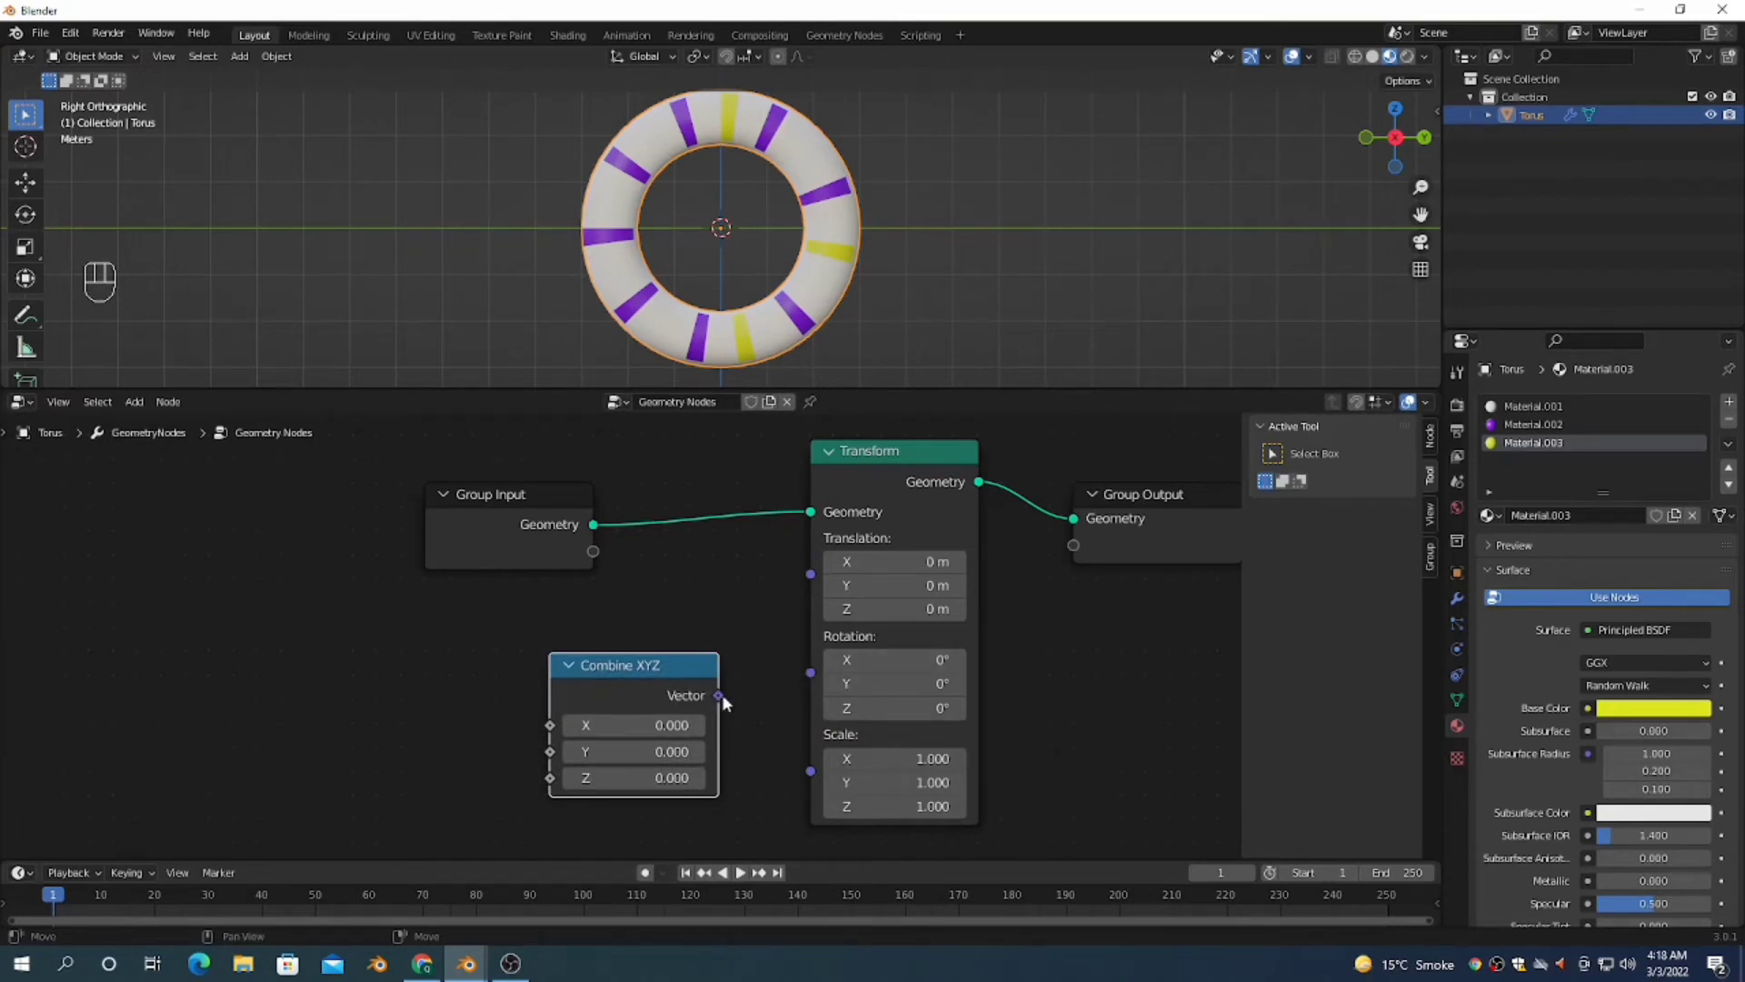
pyautogui.moveTo(719, 696); pyautogui.dragTo(775, 684)
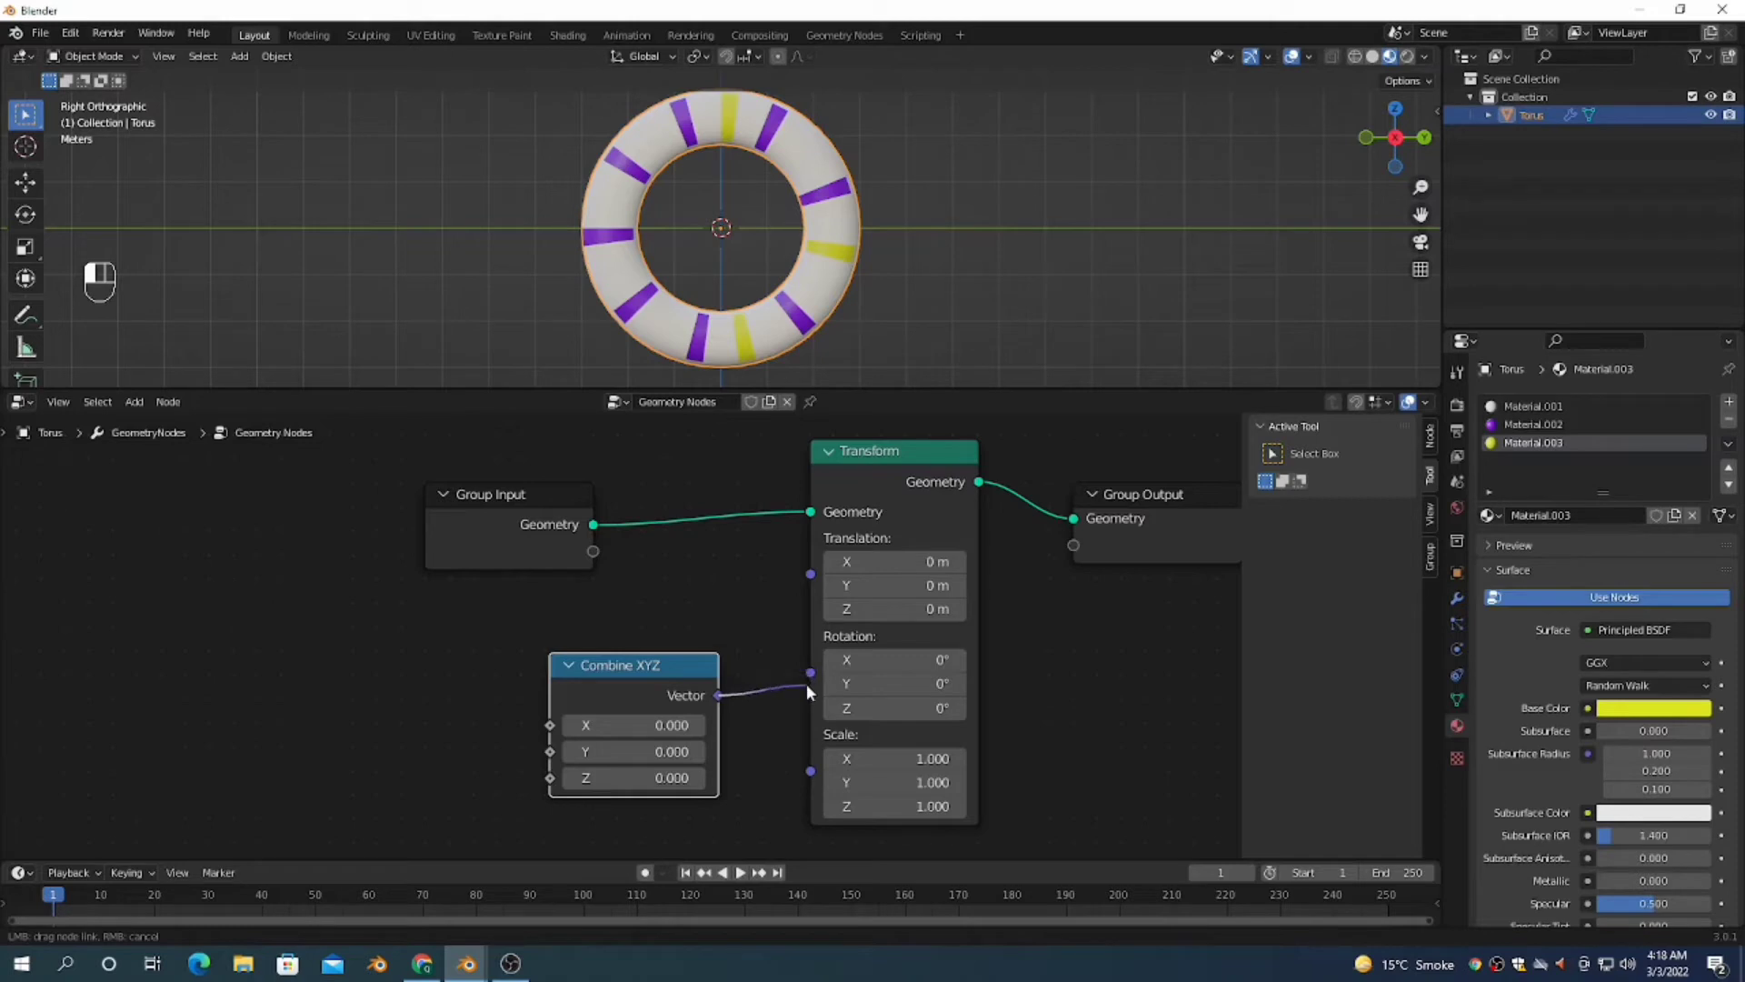
pyautogui.moveTo(805, 684); pyautogui.dragTo(807, 701)
pyautogui.moveTo(807, 728); pyautogui.dragTo(815, 680)
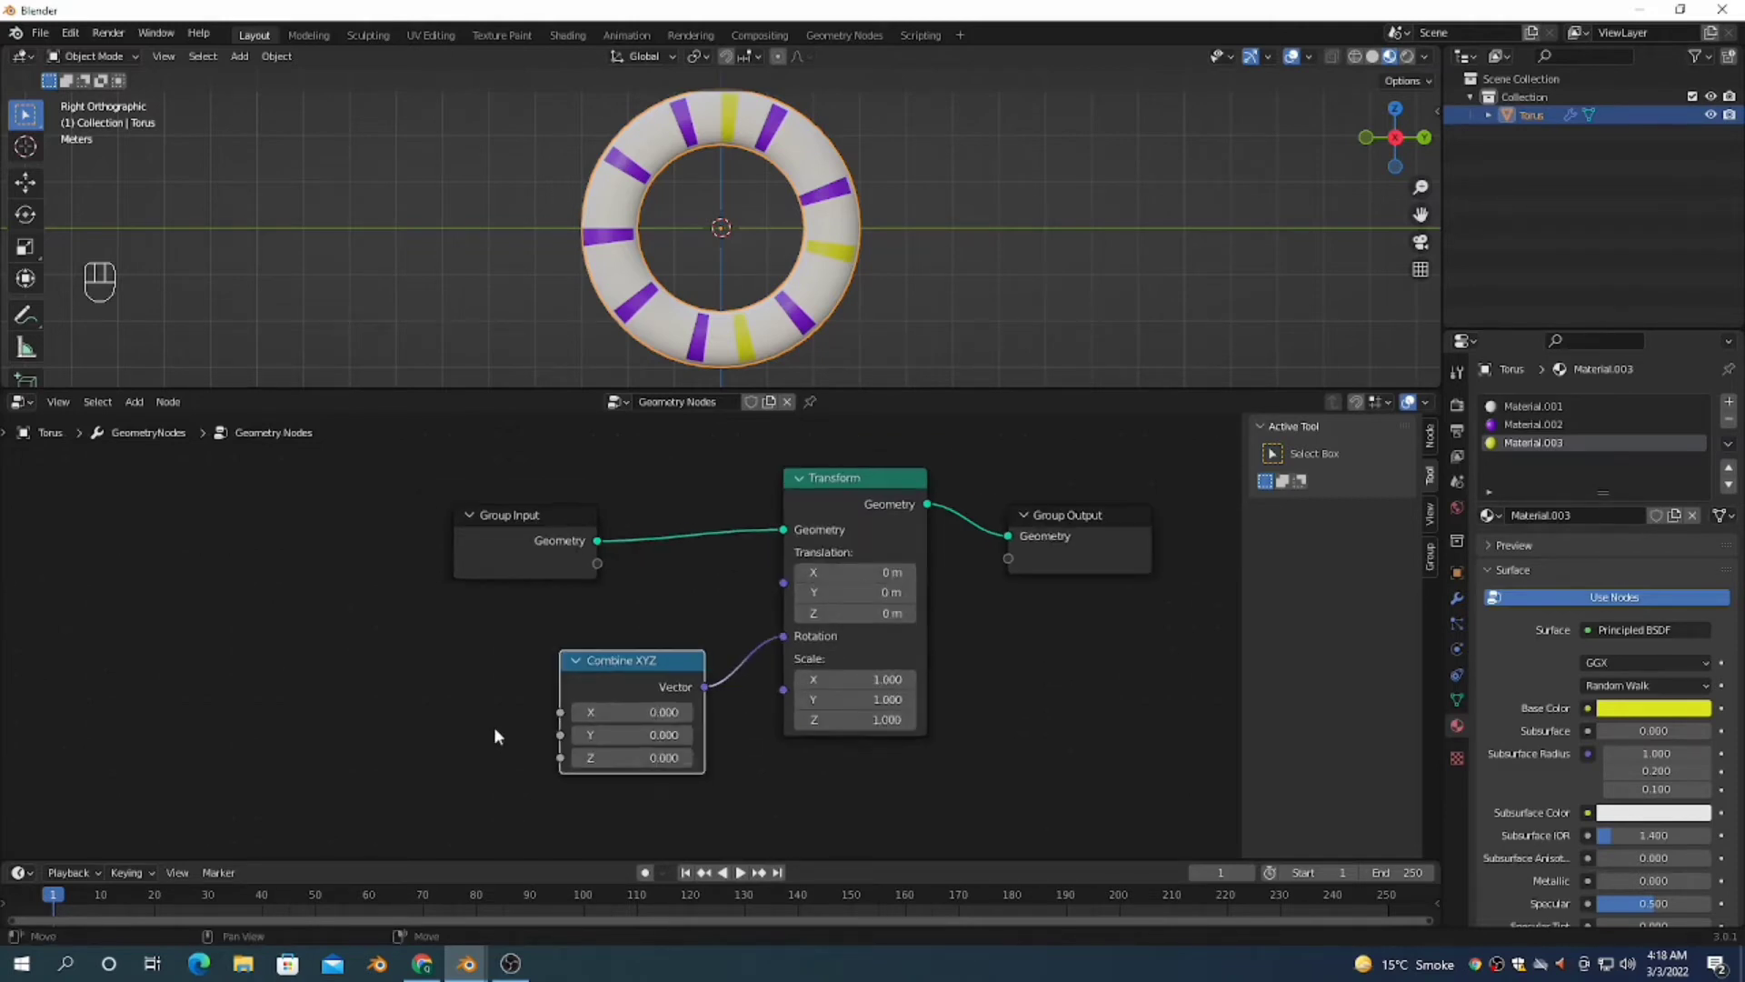
# Step: Add a Value node beside the Combine XYZ node and connect it to the Z input
pyautogui.moveTo(494, 727); pyautogui.dragTo(559, 688, button='middle')
pyautogui.scroll(2, 572, 706)
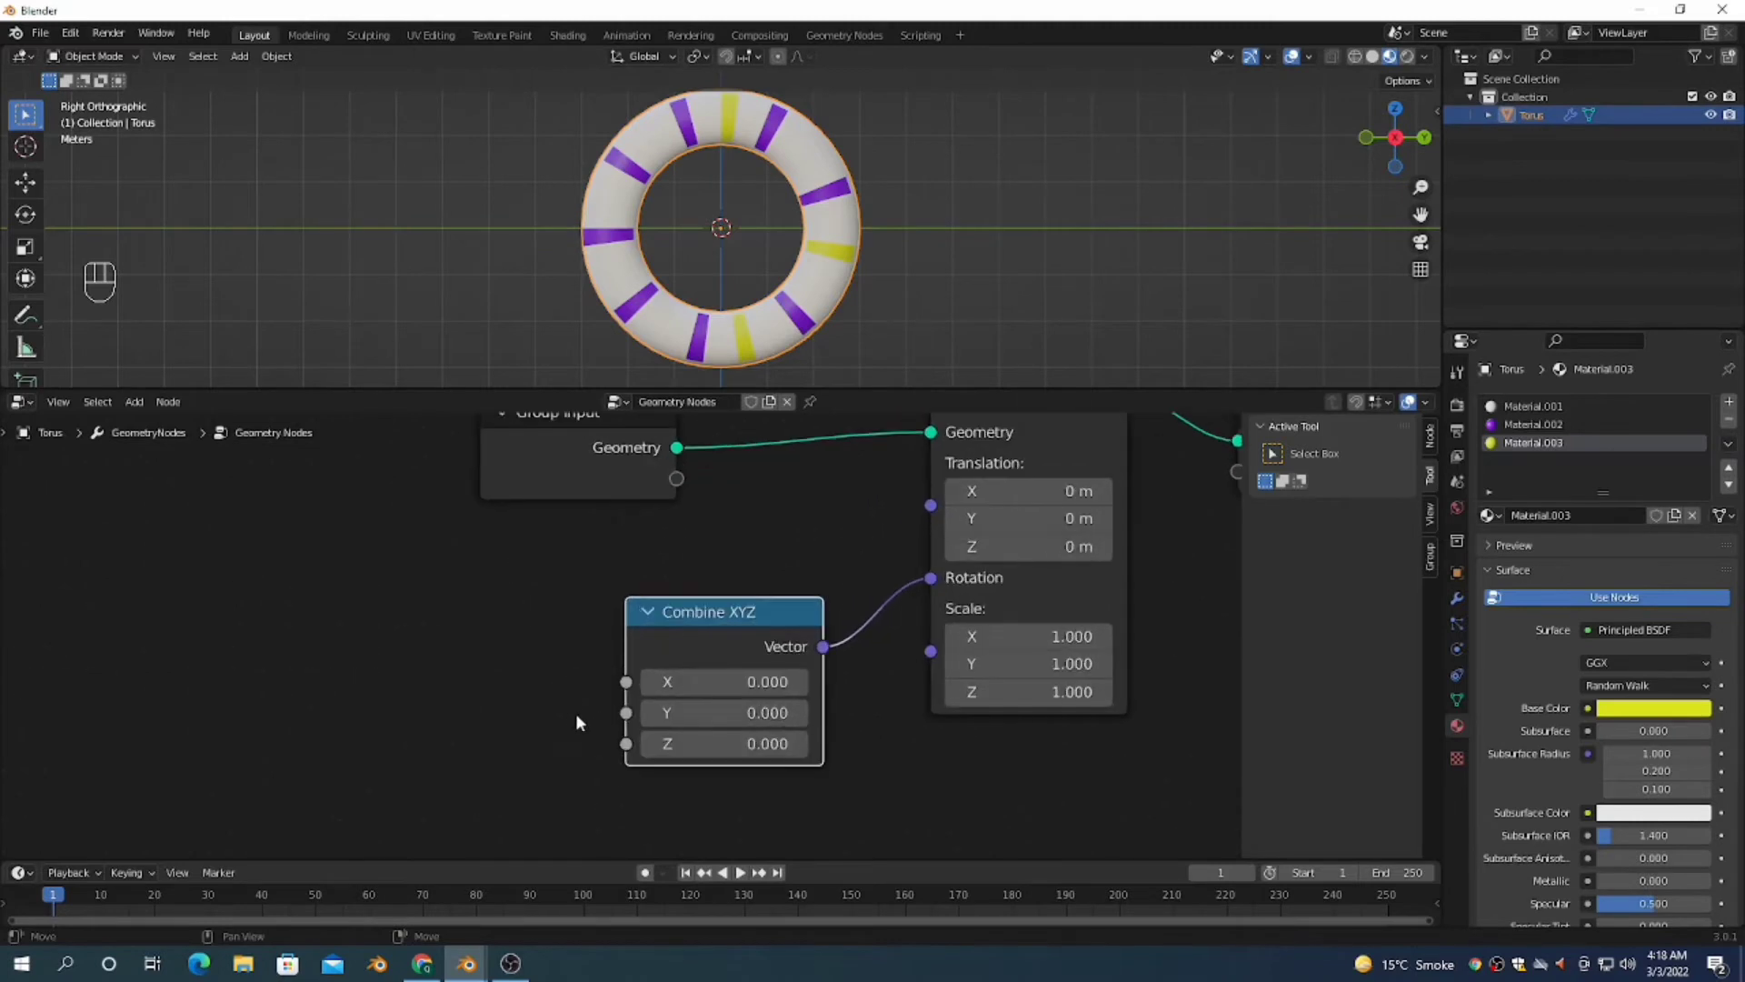
pyautogui.scroll(-1, 577, 716)
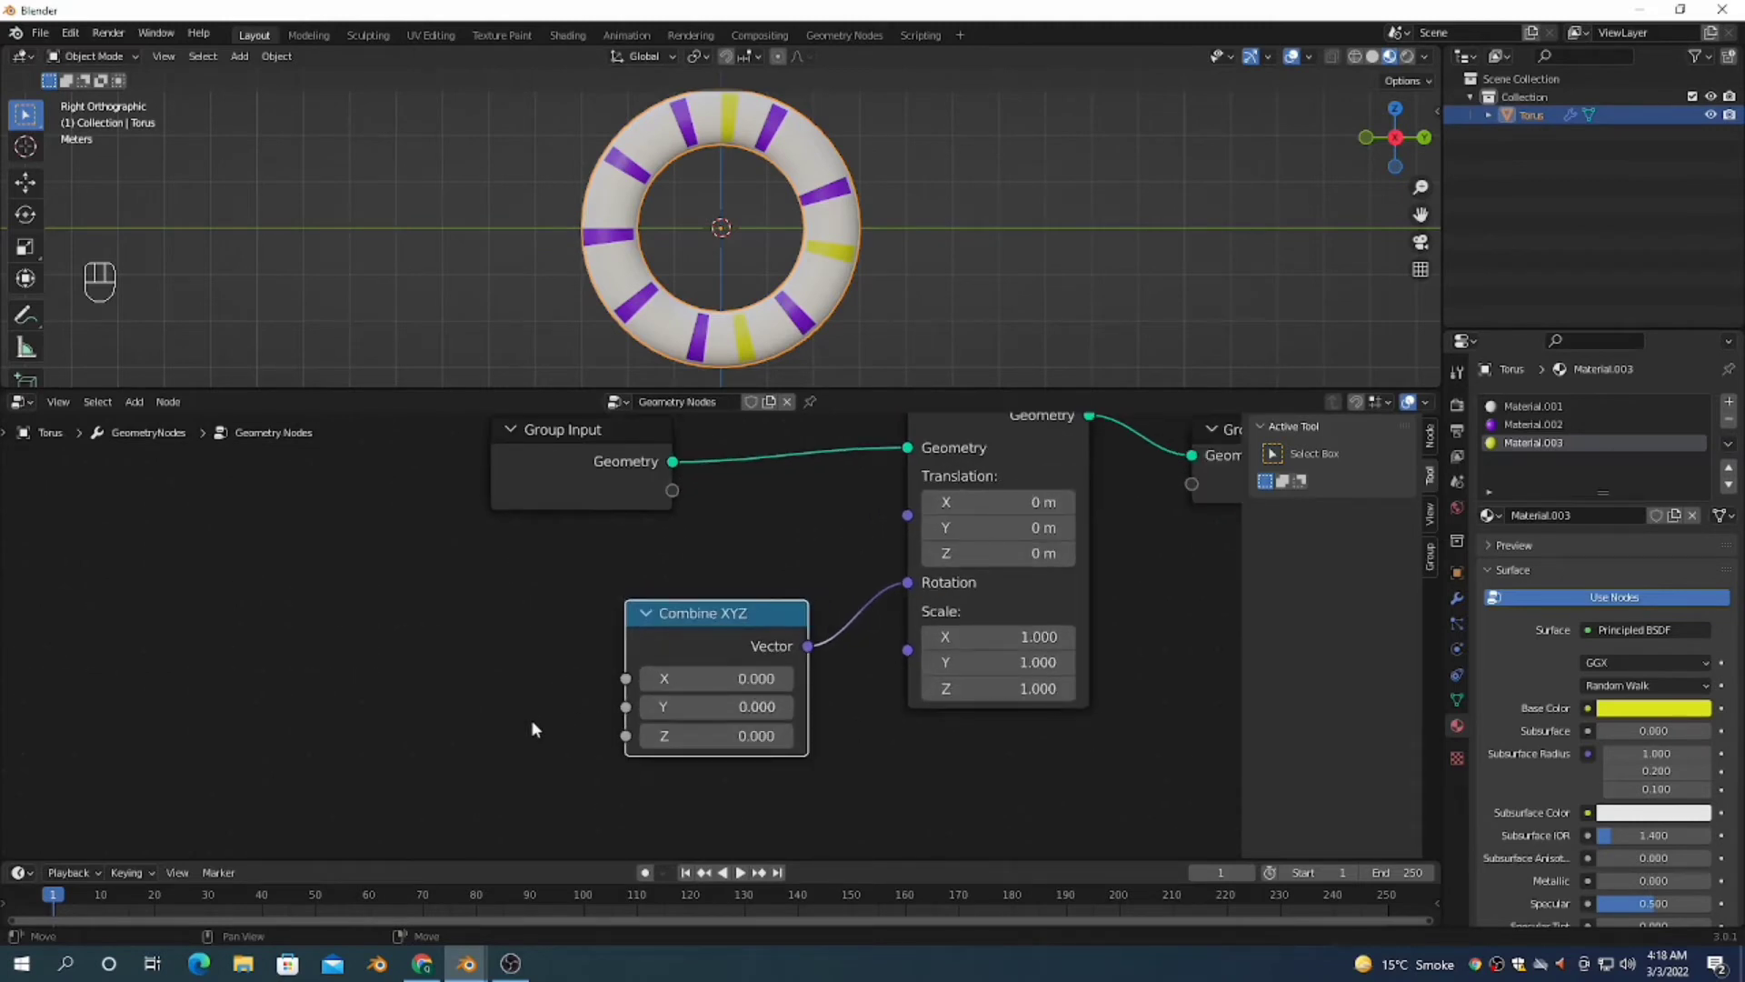
pyautogui.press('shift')
pyautogui.press('F3')
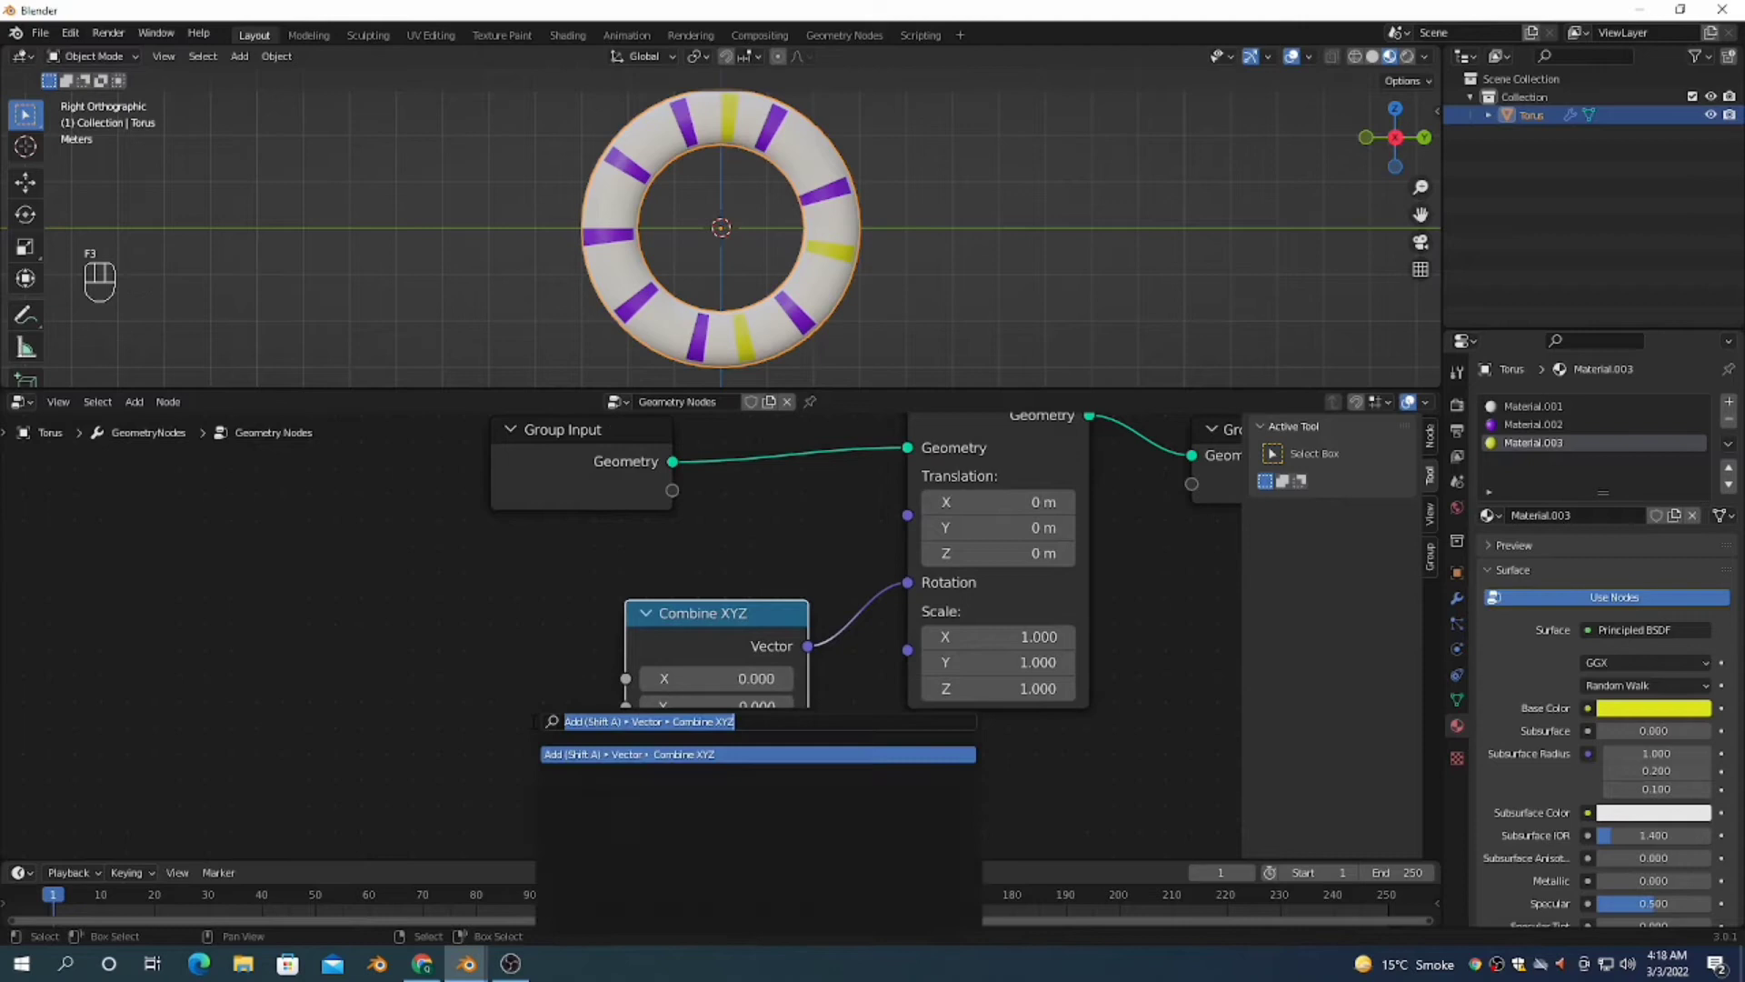
pyautogui.write('valu')
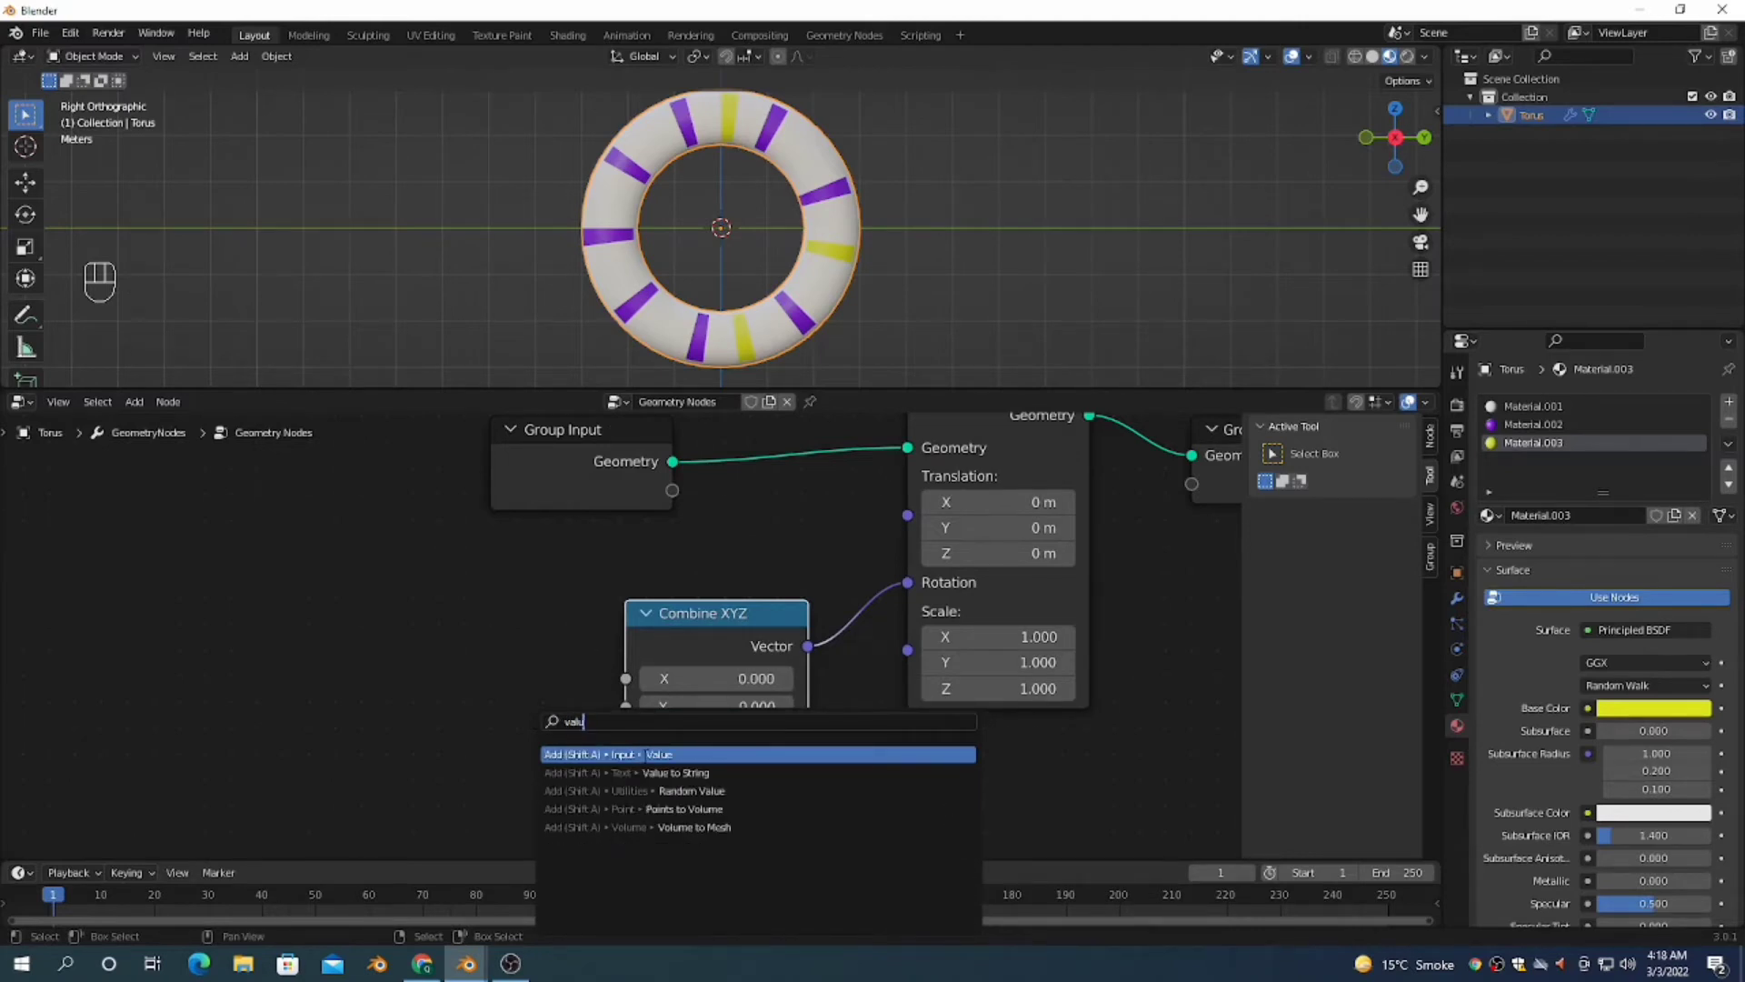
pyautogui.press('Return')
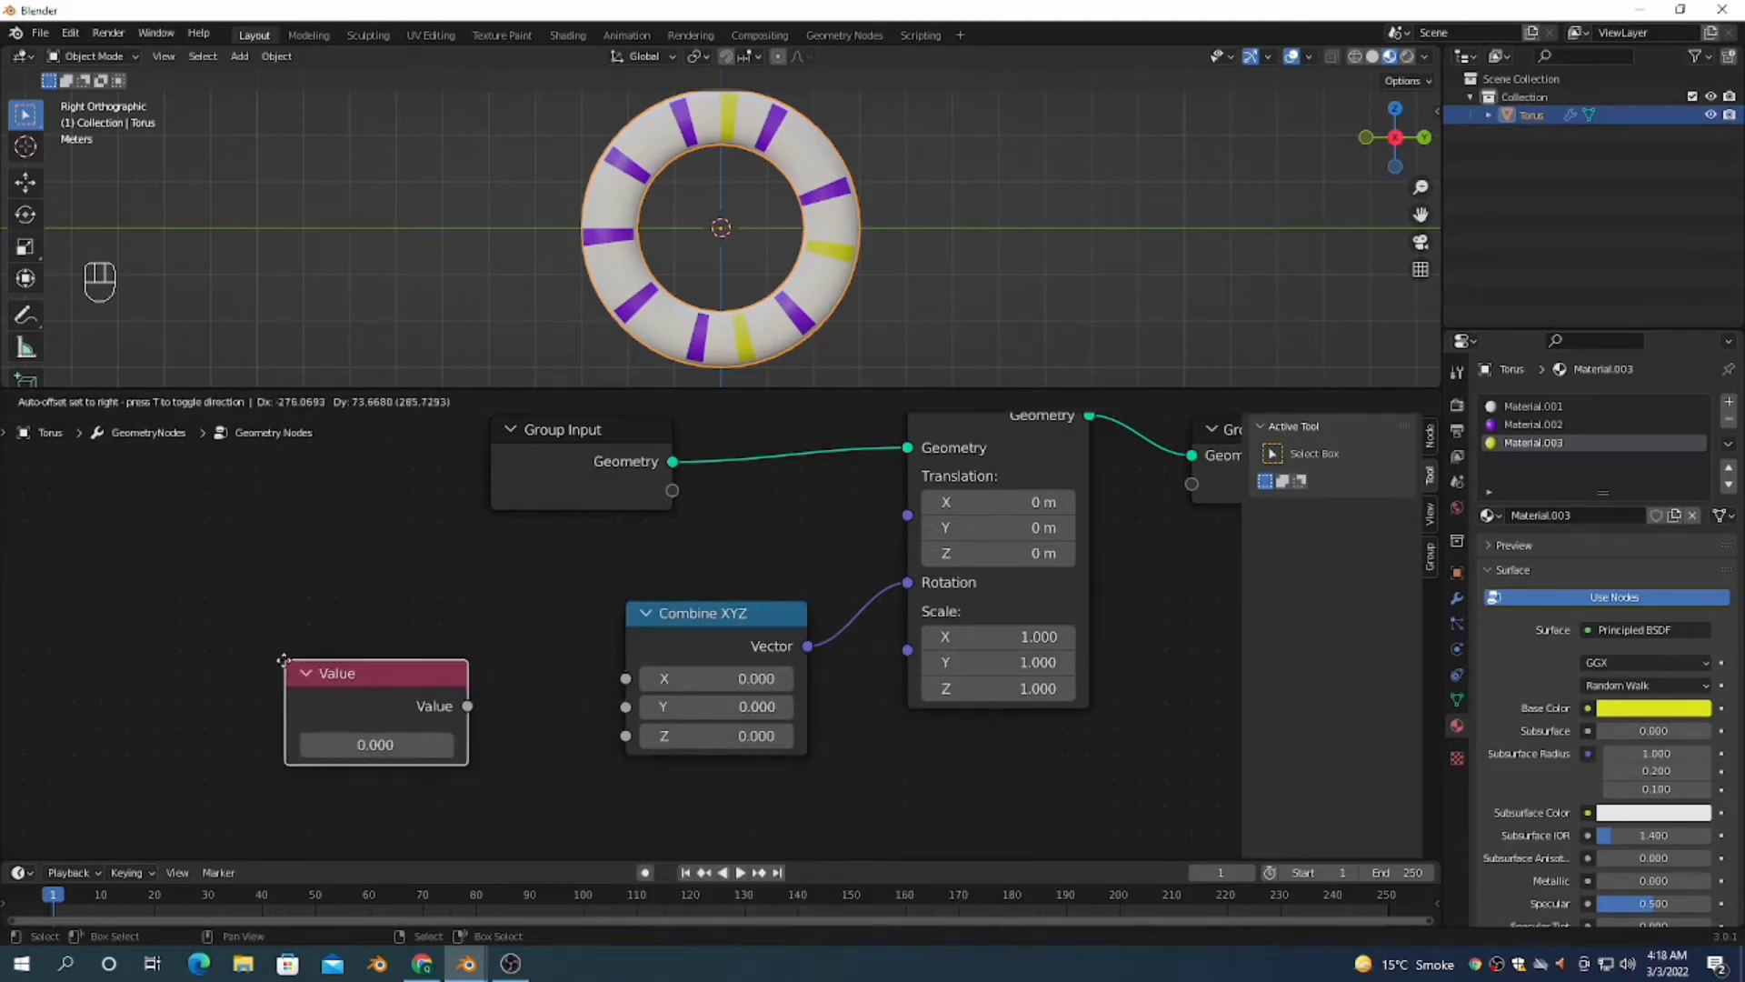
pyautogui.click(533, 706)
pyautogui.moveTo(415, 675); pyautogui.dragTo(320, 658)
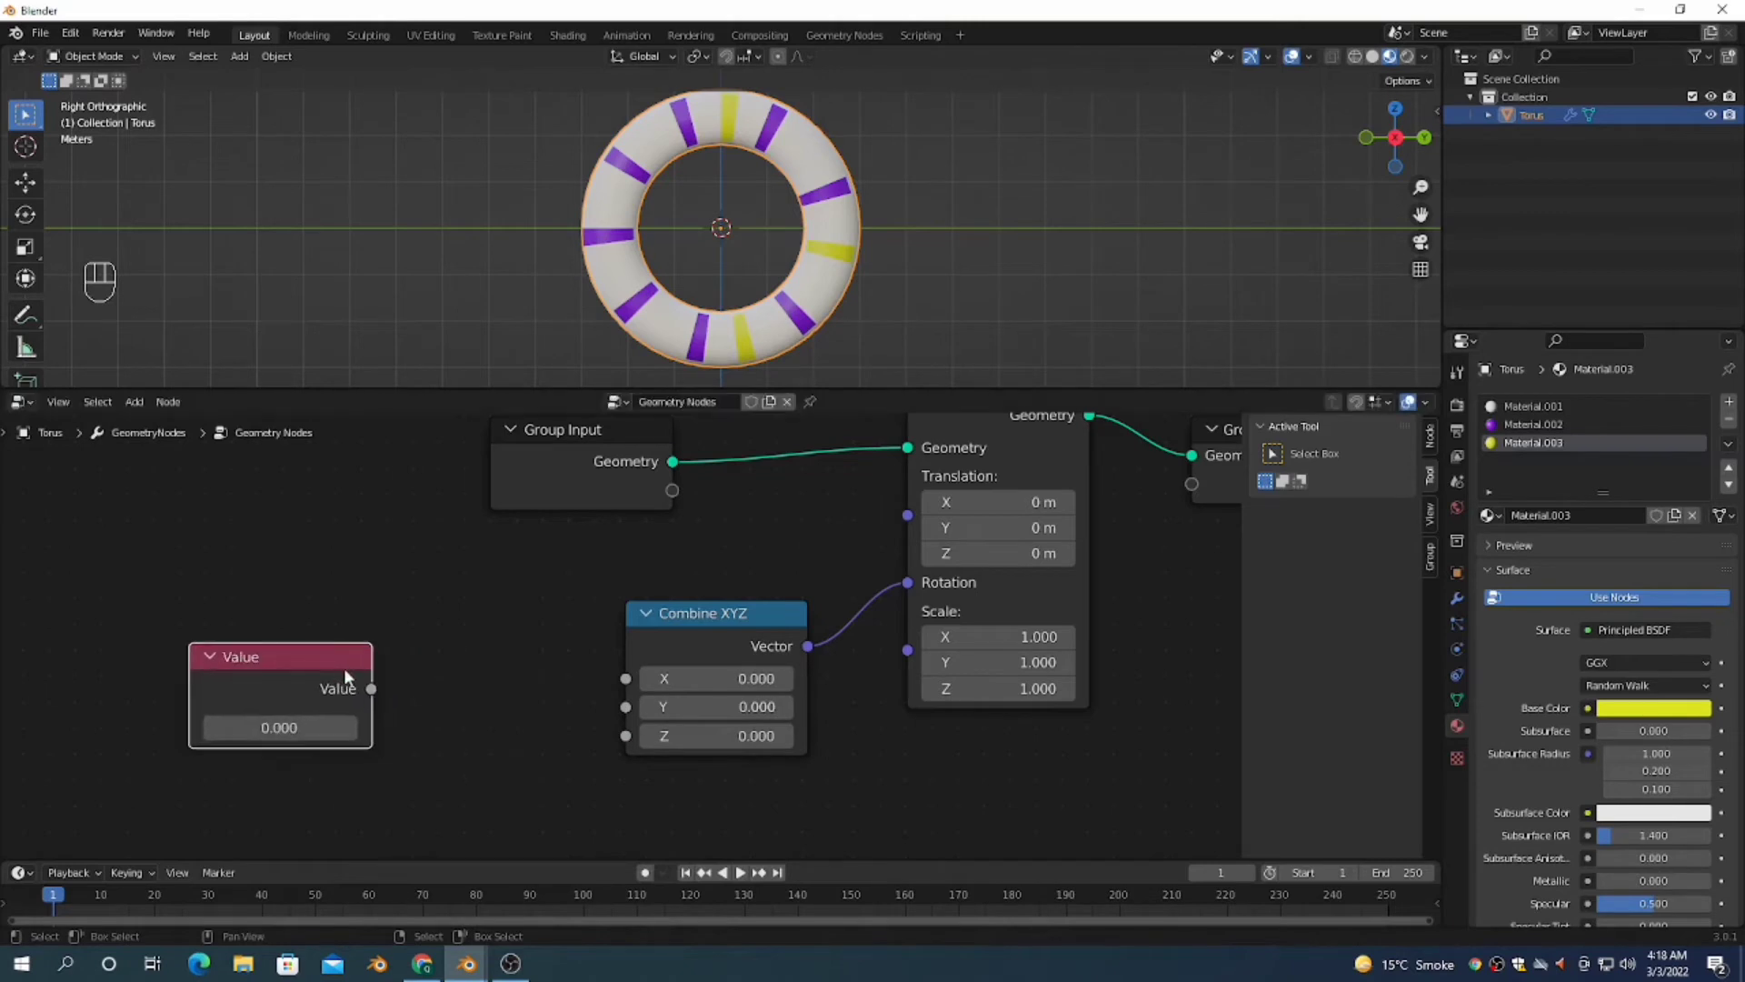
pyautogui.moveTo(513, 727); pyautogui.dragTo(597, 702, button='middle')
pyautogui.scroll(-2, 558, 695)
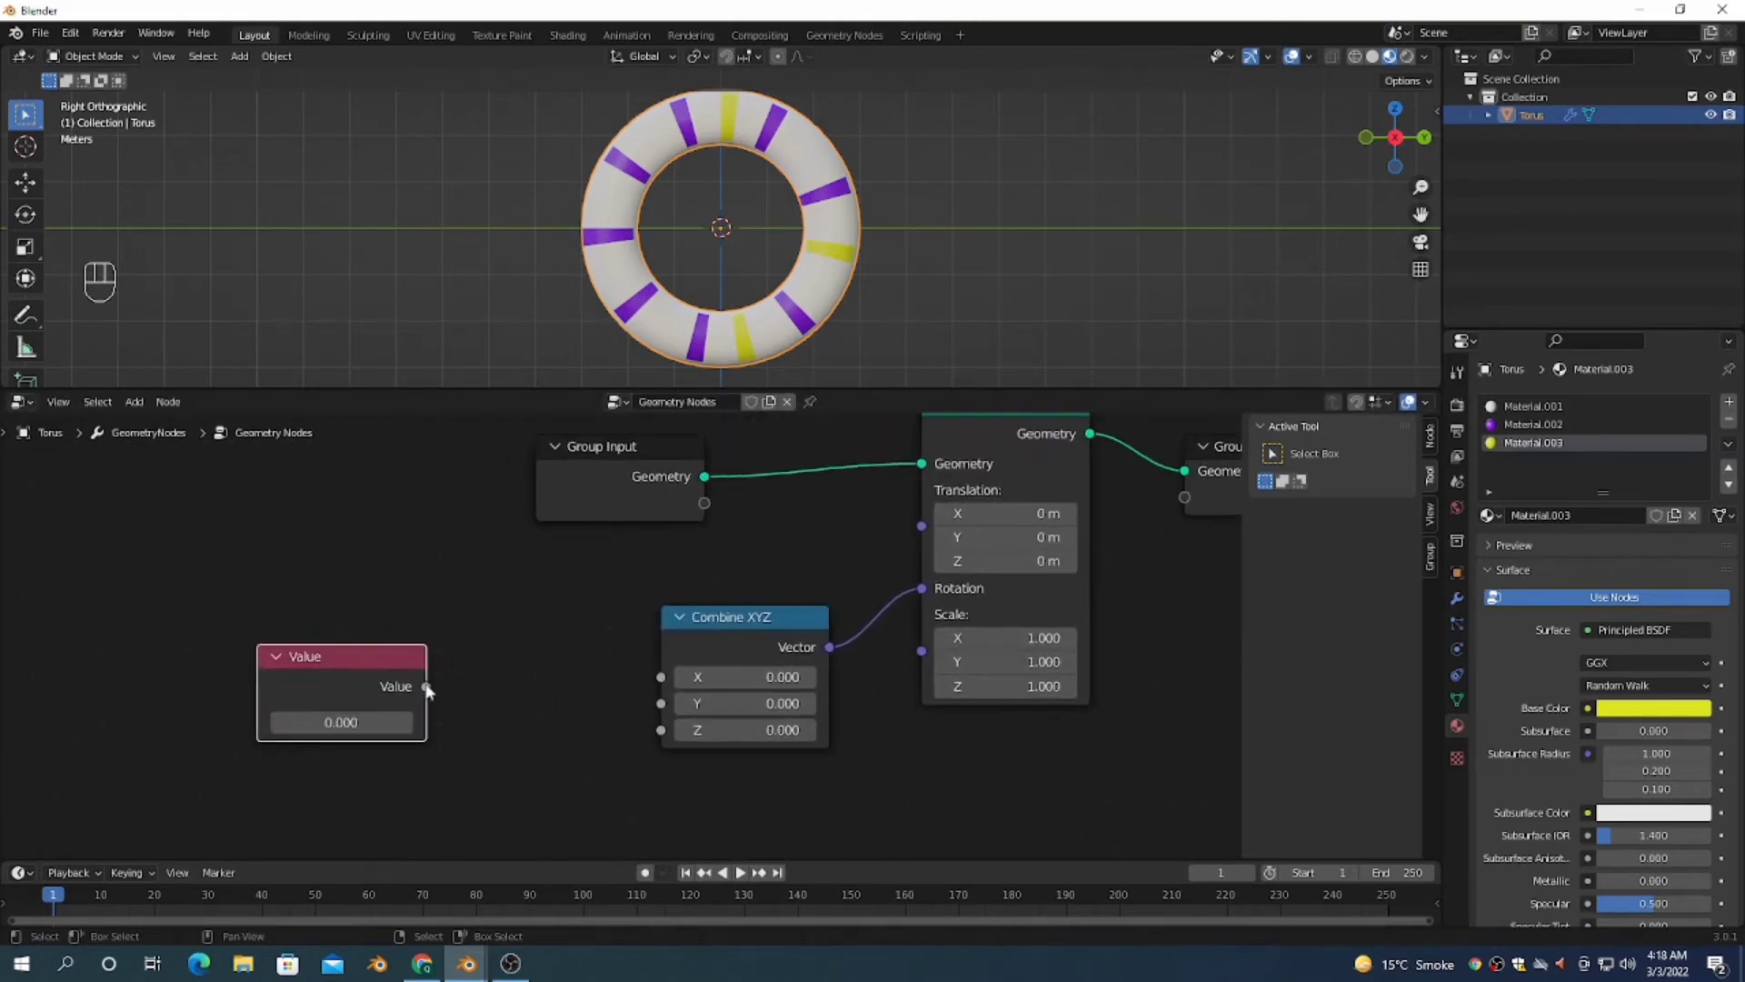
pyautogui.moveTo(425, 686); pyautogui.dragTo(482, 697)
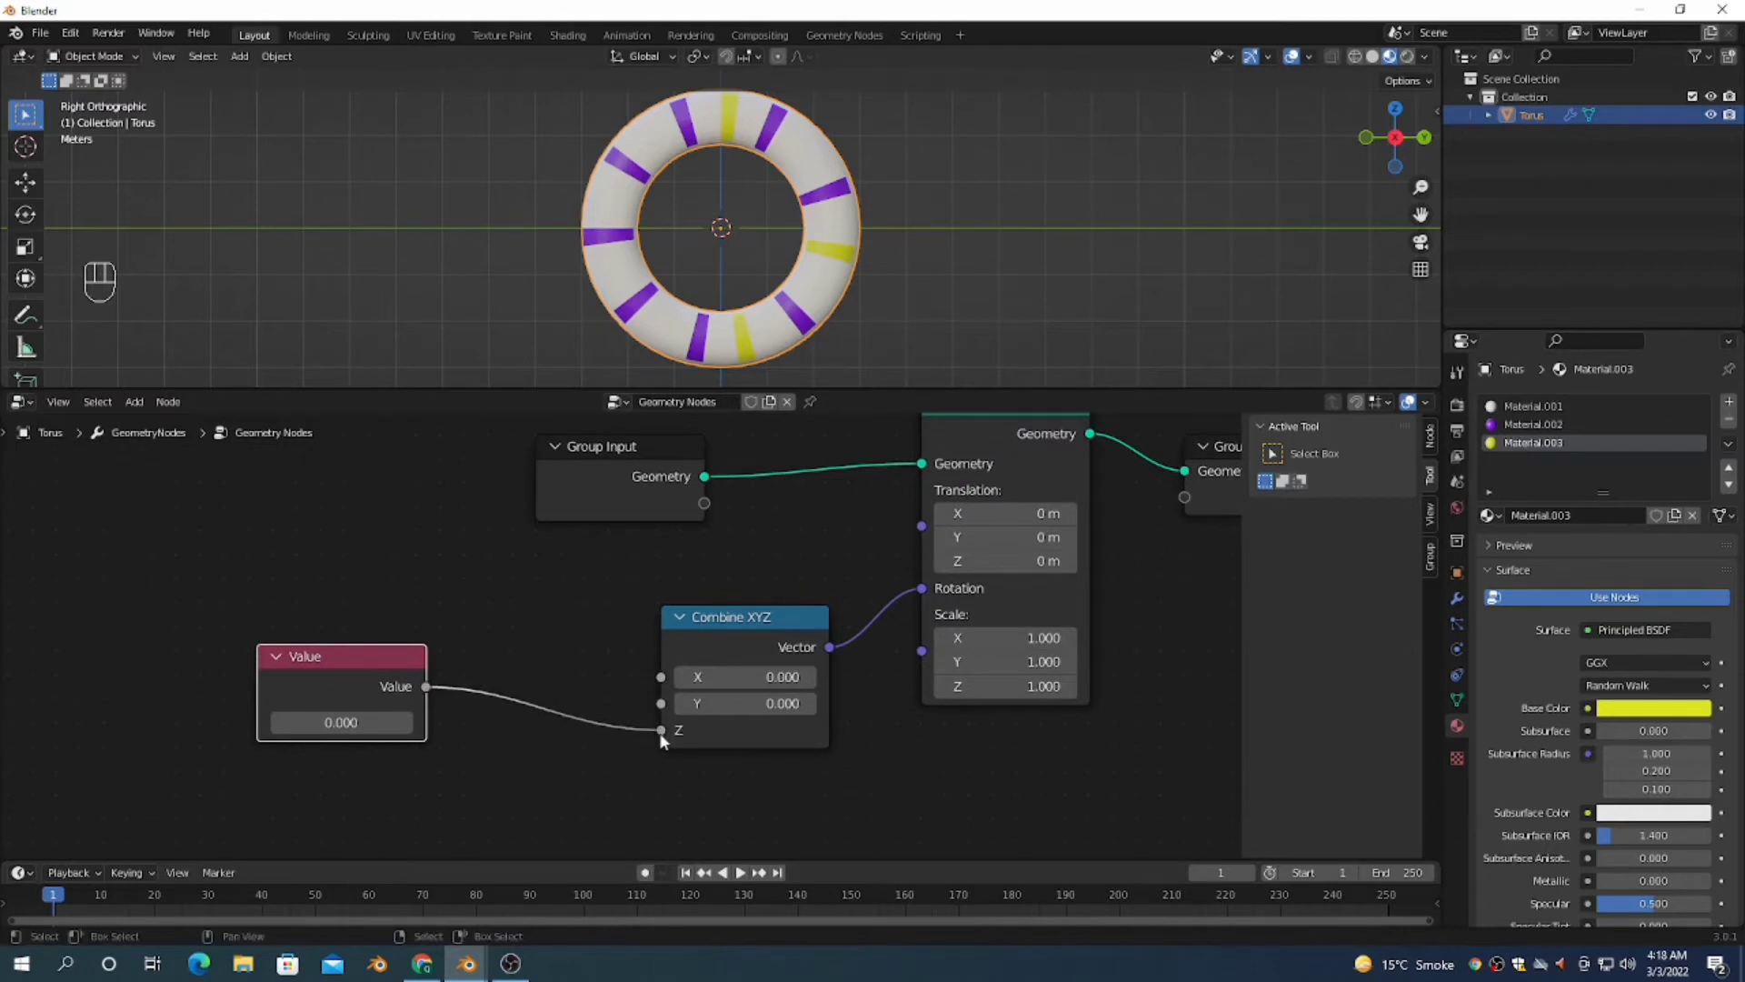
# Step: Drive the Value node with the expression #frame and play the animation to preview the torus rotation
pyautogui.scroll(2, 586, 609)
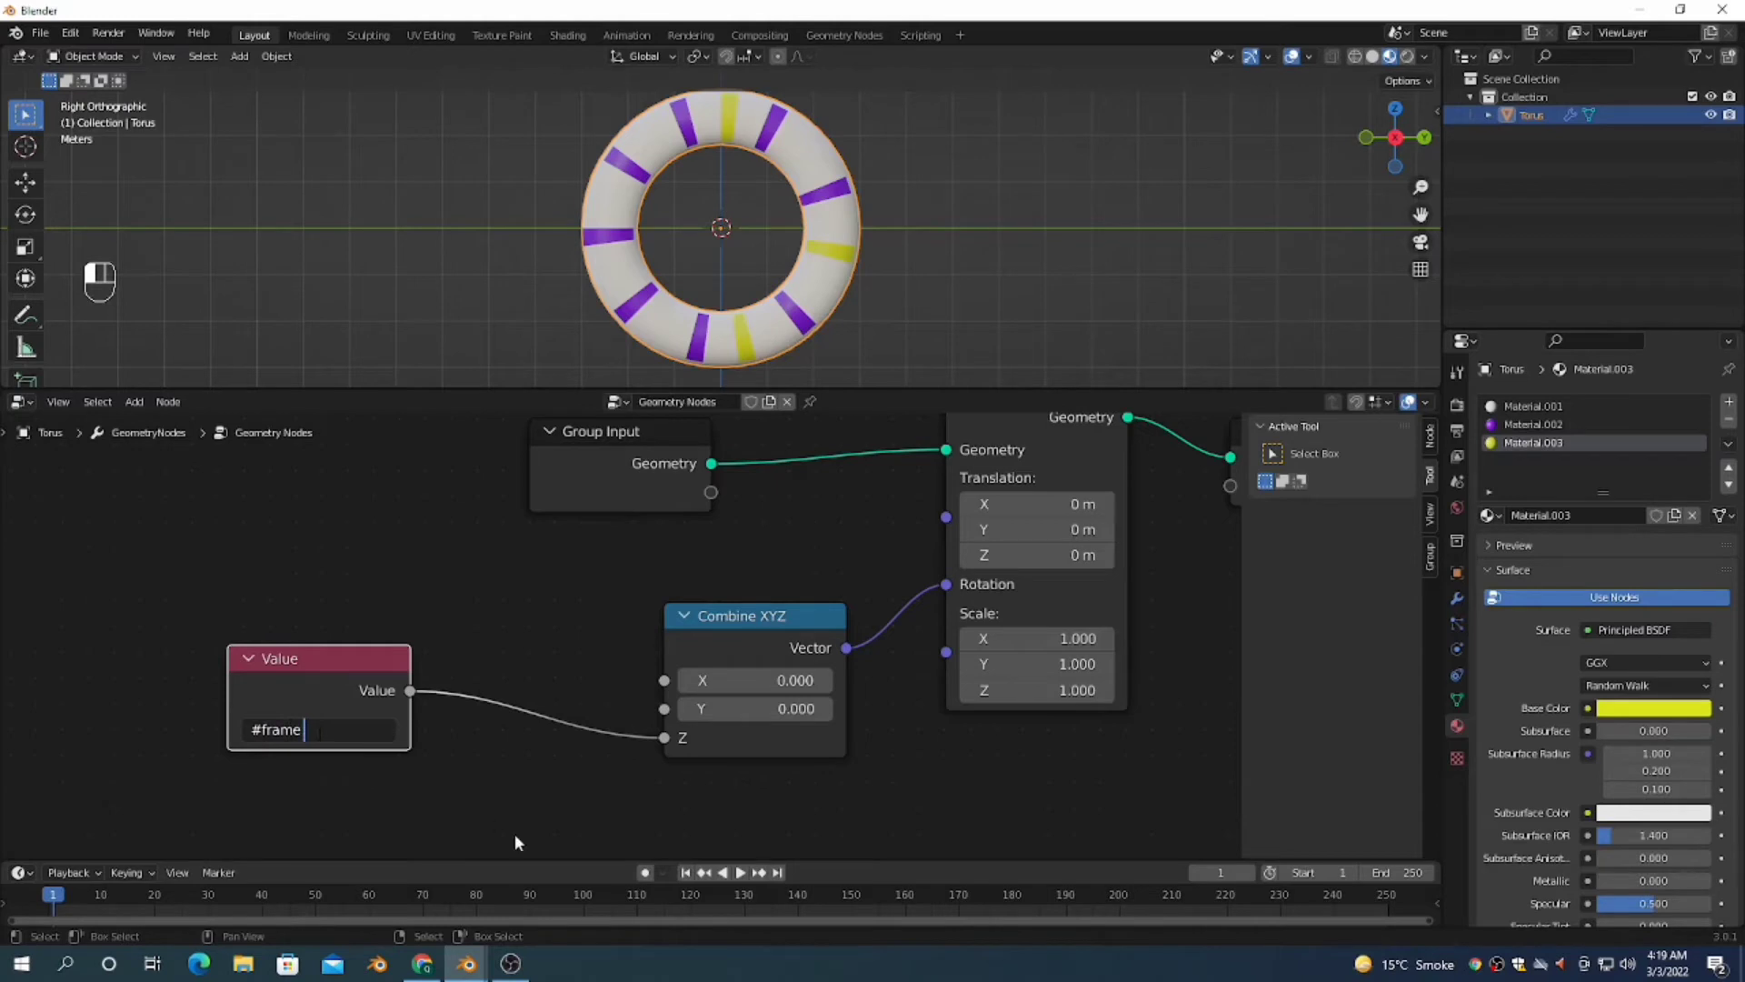
pyautogui.press('Return')
pyautogui.press('space')
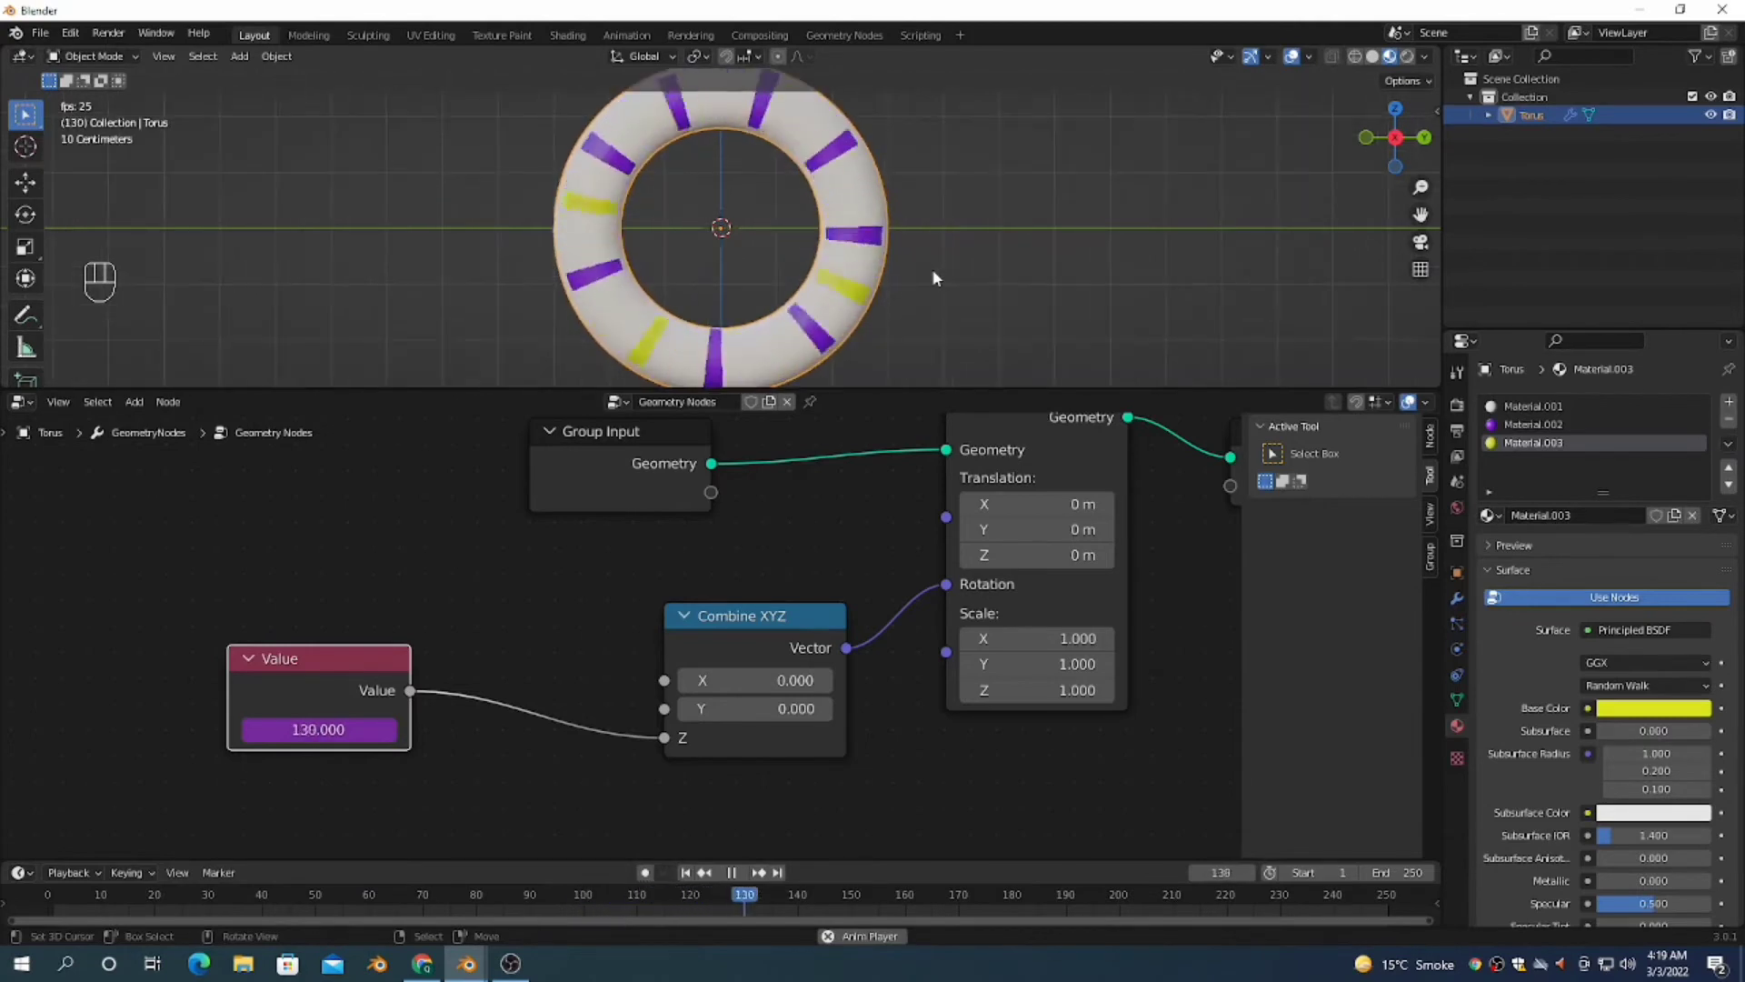
pyautogui.scroll(-1, 930, 269)
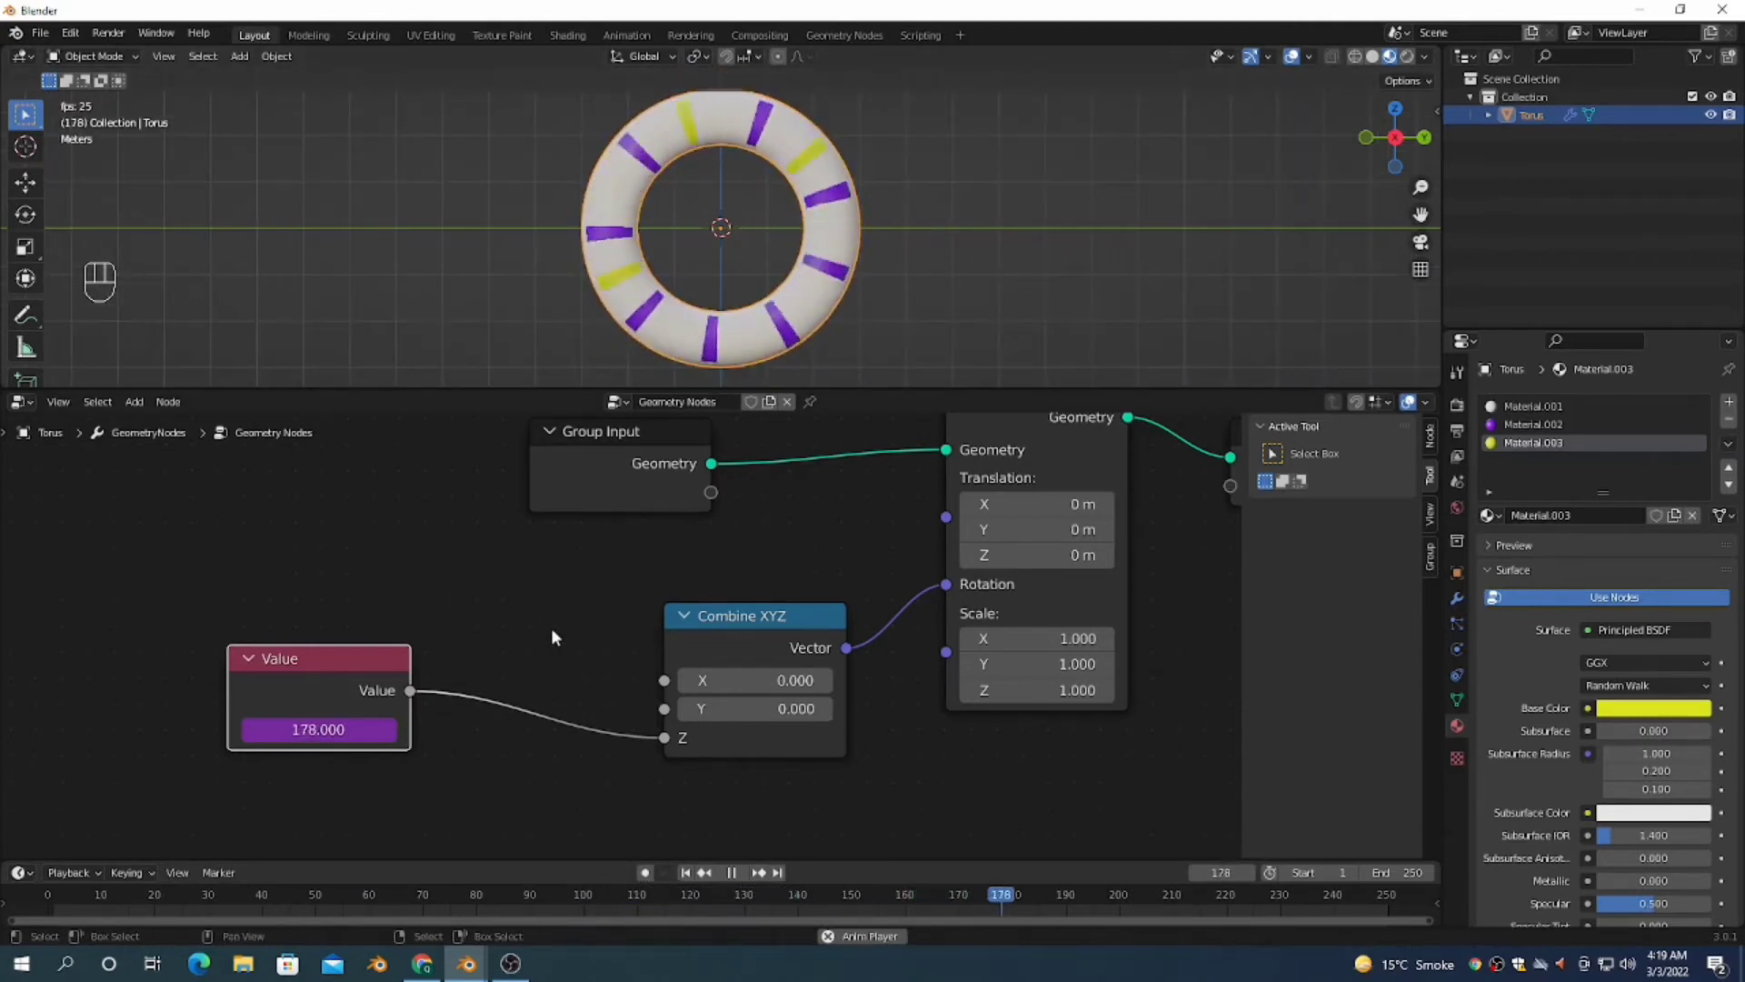
pyautogui.press('F3')
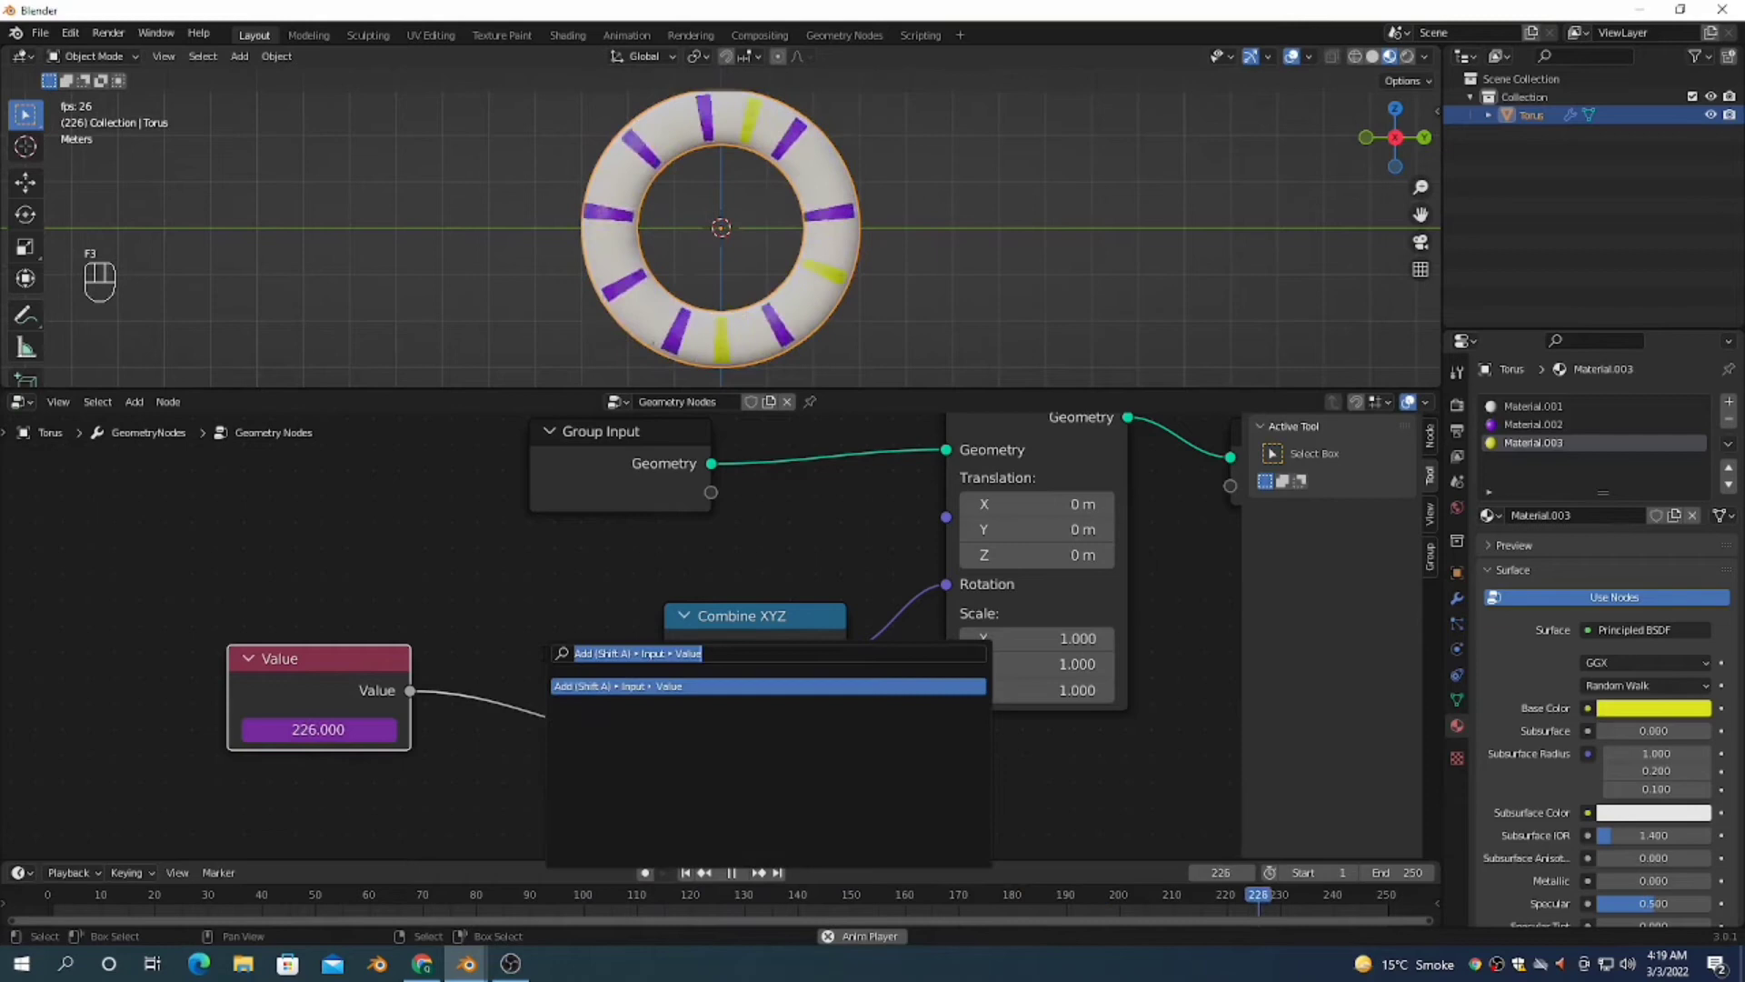
pyautogui.write('math')
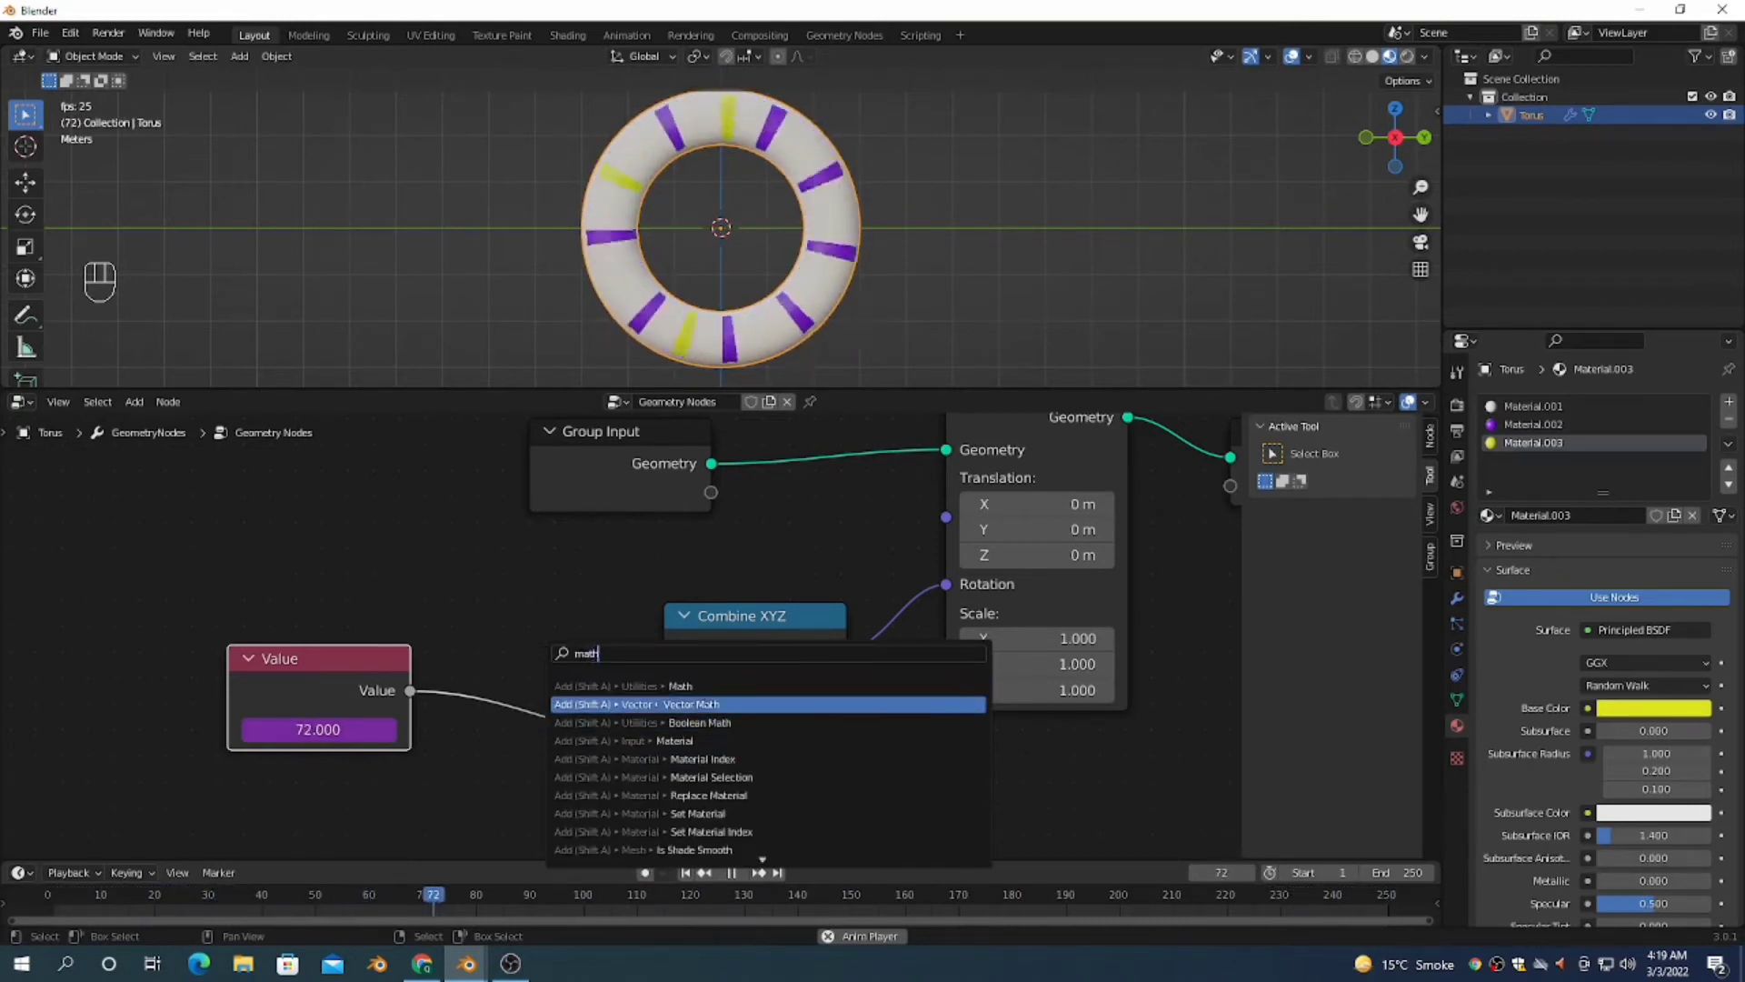
pyautogui.click(701, 704)
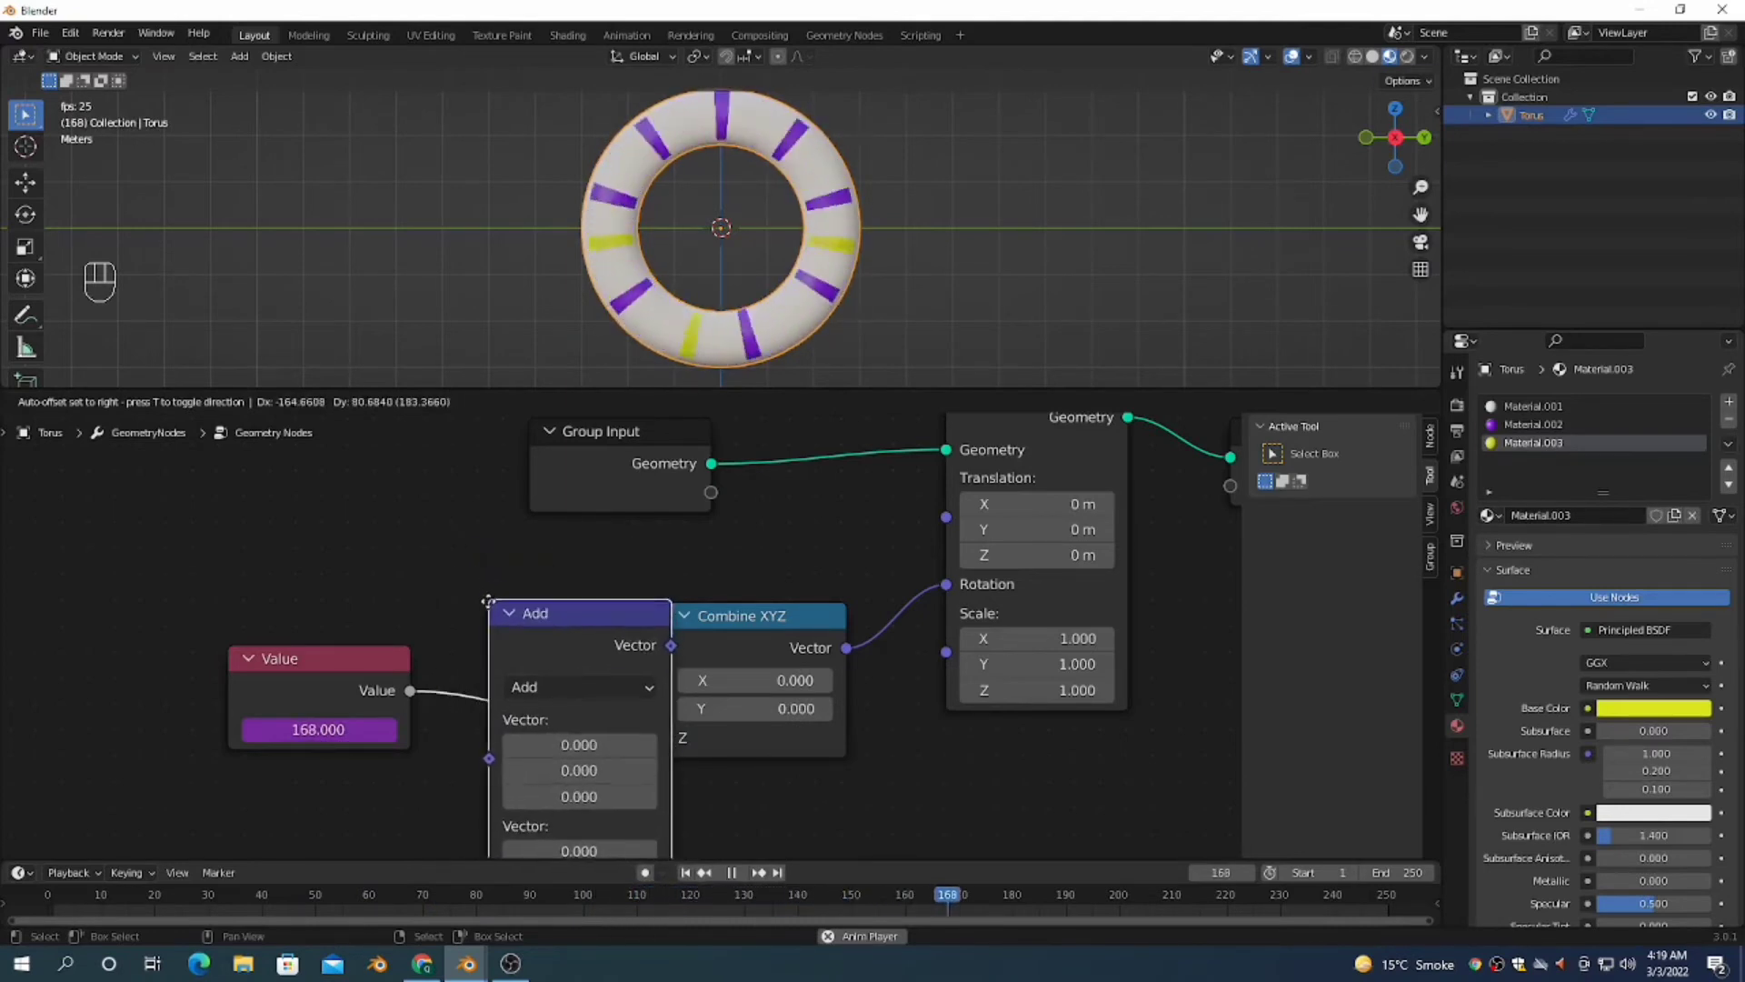
pyautogui.rightClick(45, 483)
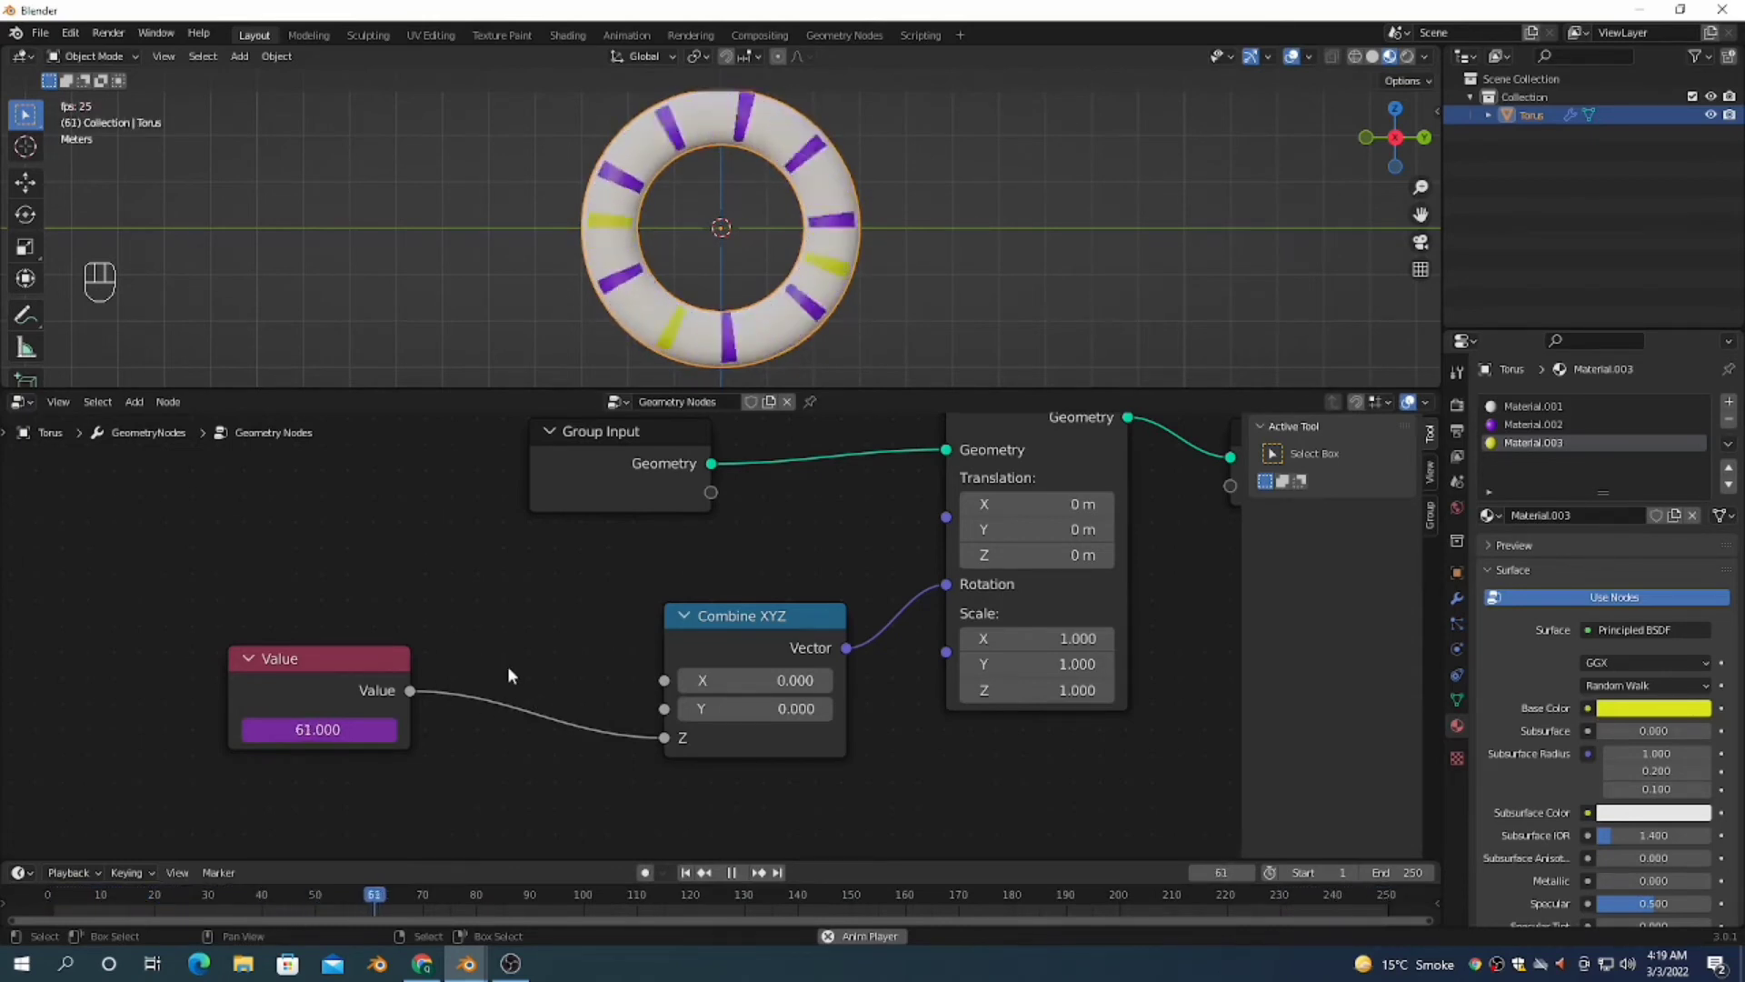
# Step: Insert a Vector Math node on the link between the Value and Combine XYZ nodes
pyautogui.press('F3')
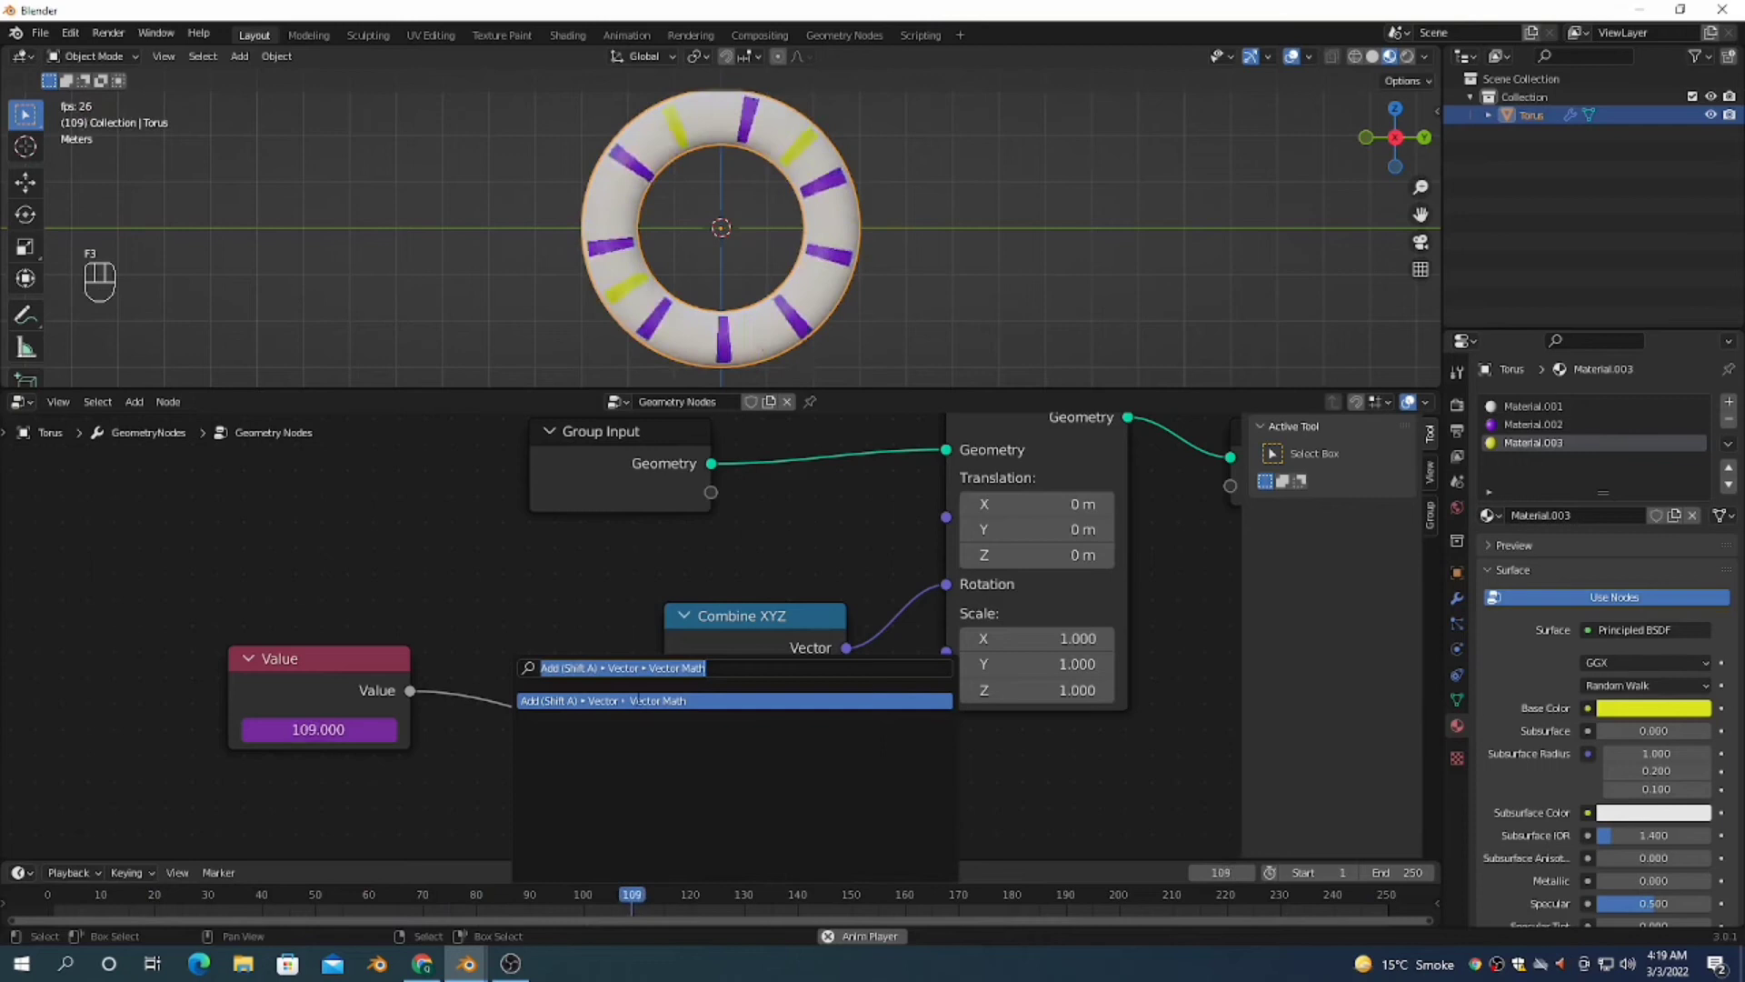
pyautogui.click(637, 699)
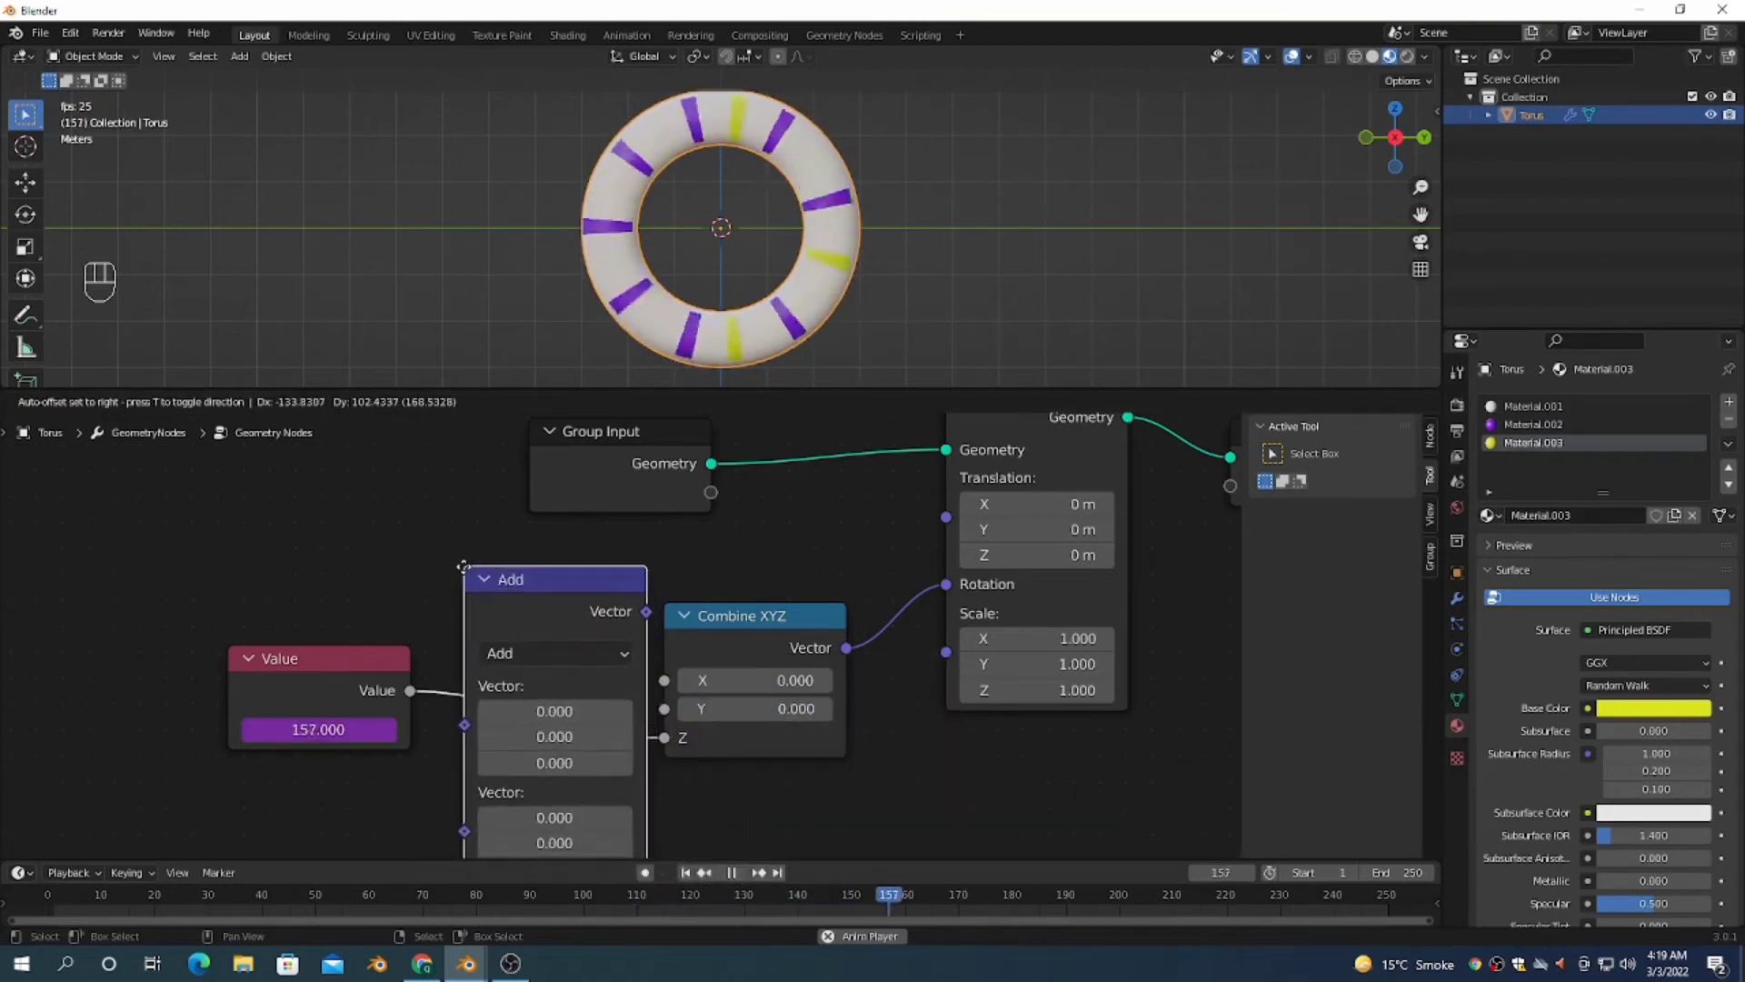
pyautogui.click(512, 575)
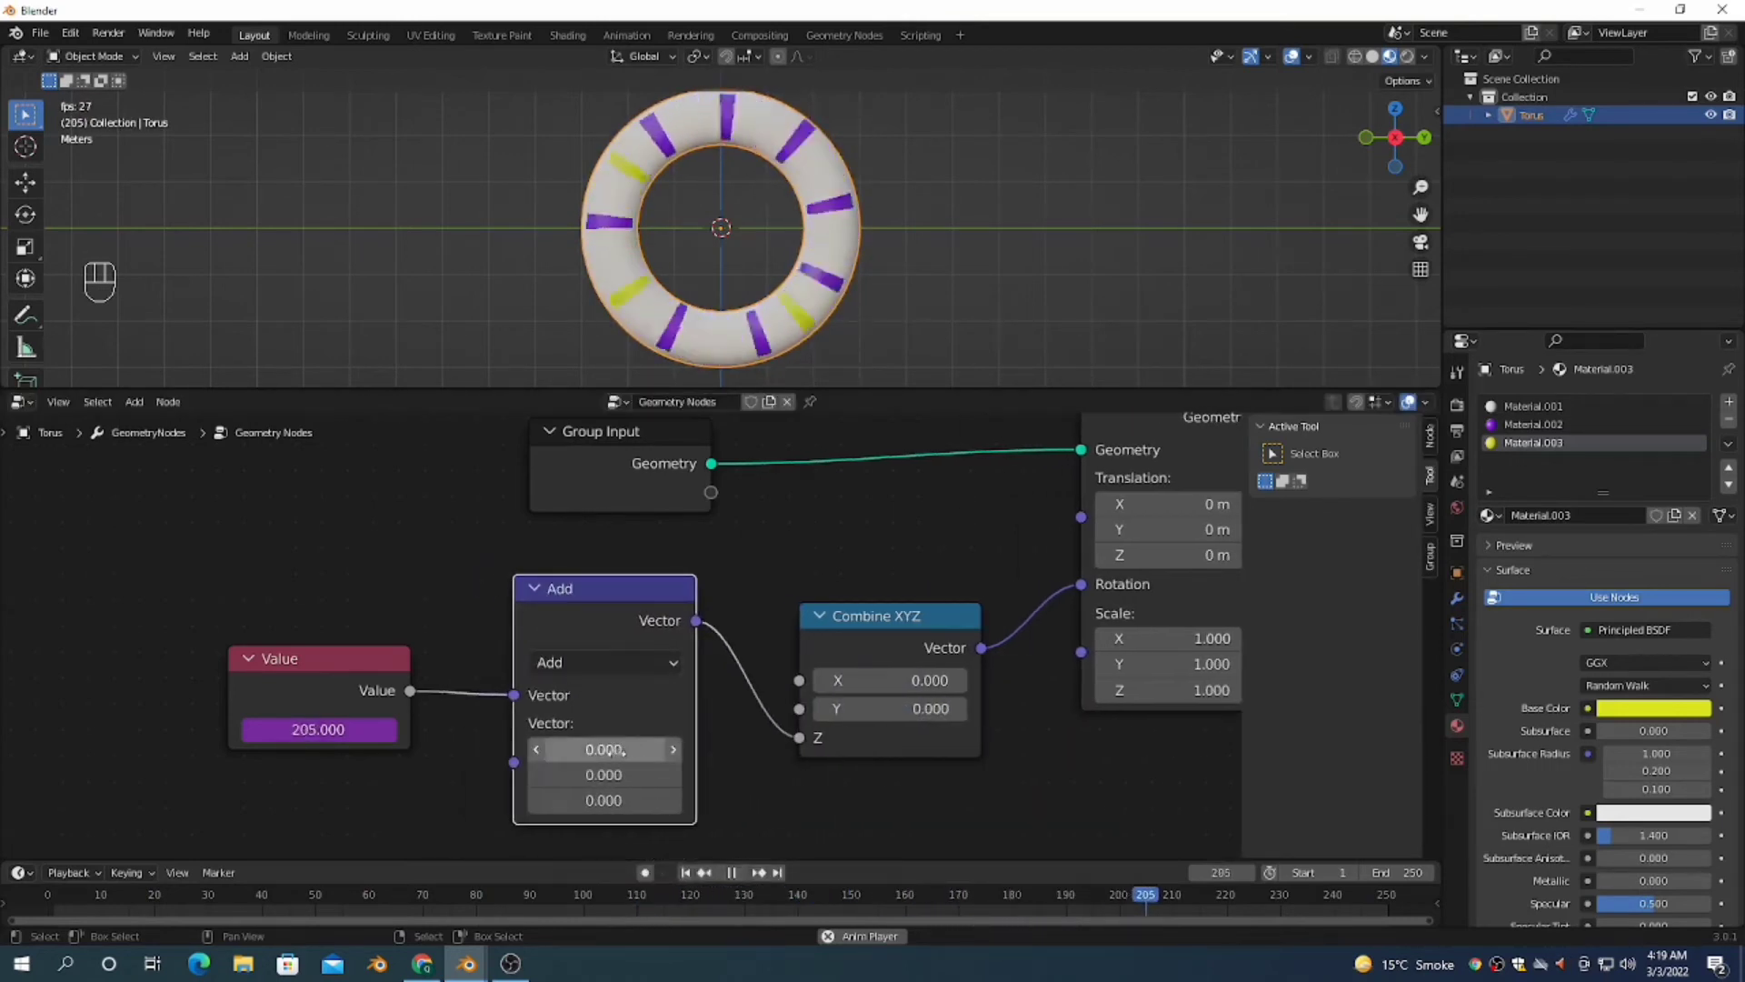
# Step: Try a value of 3 for the Z component of the Add node's second vector
pyautogui.moveTo(585, 800); pyautogui.dragTo(745, 813)
pyautogui.click(607, 800)
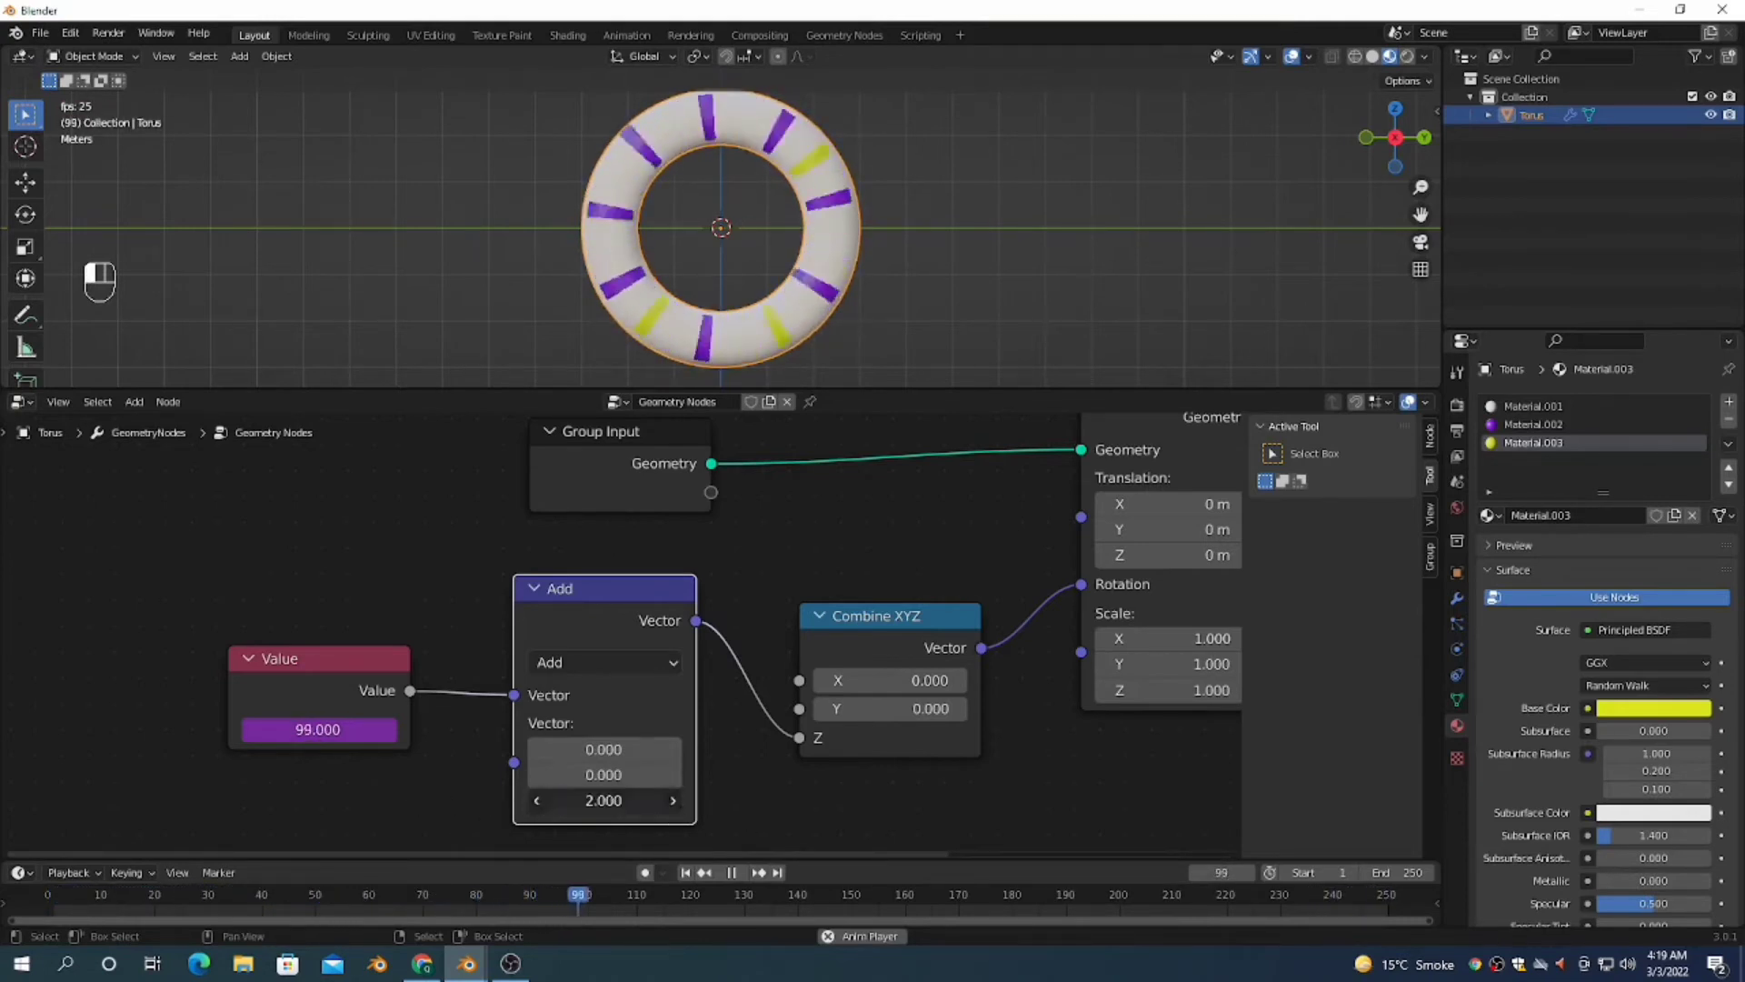
pyautogui.write('3')
pyautogui.press('Return')
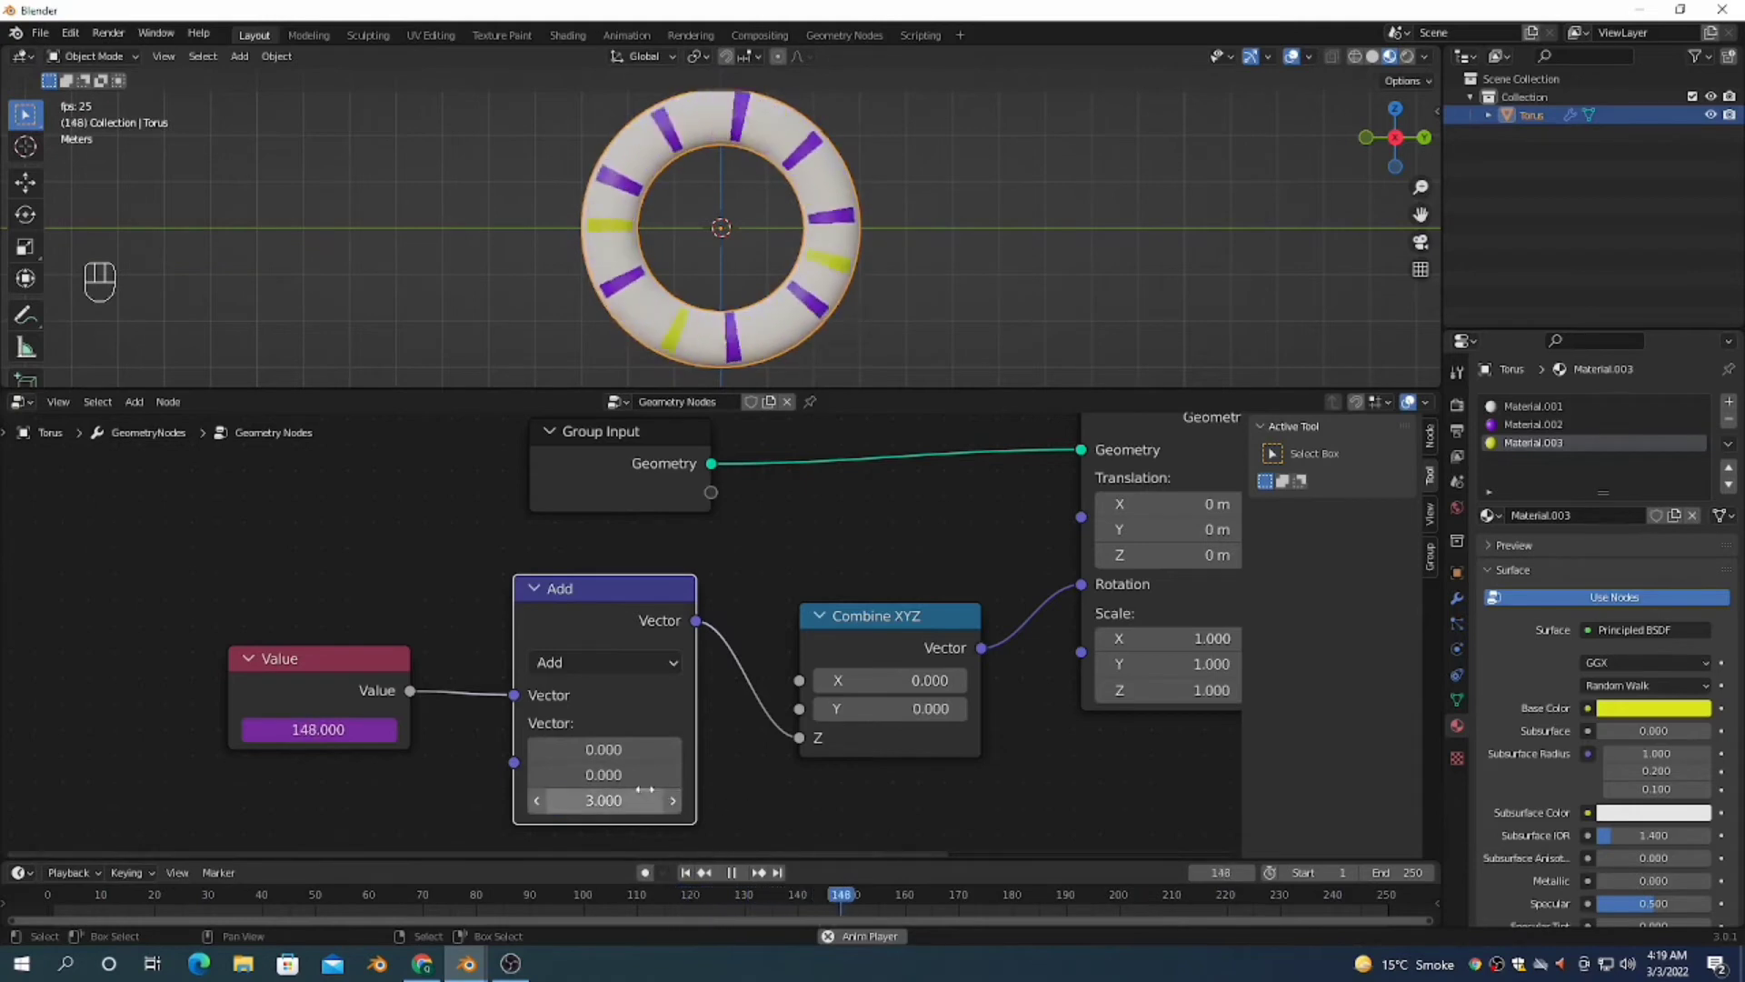
# Step: Try the Multiply operation on the Vector Math node with the second vector's Z component at 6
pyautogui.click(584, 658)
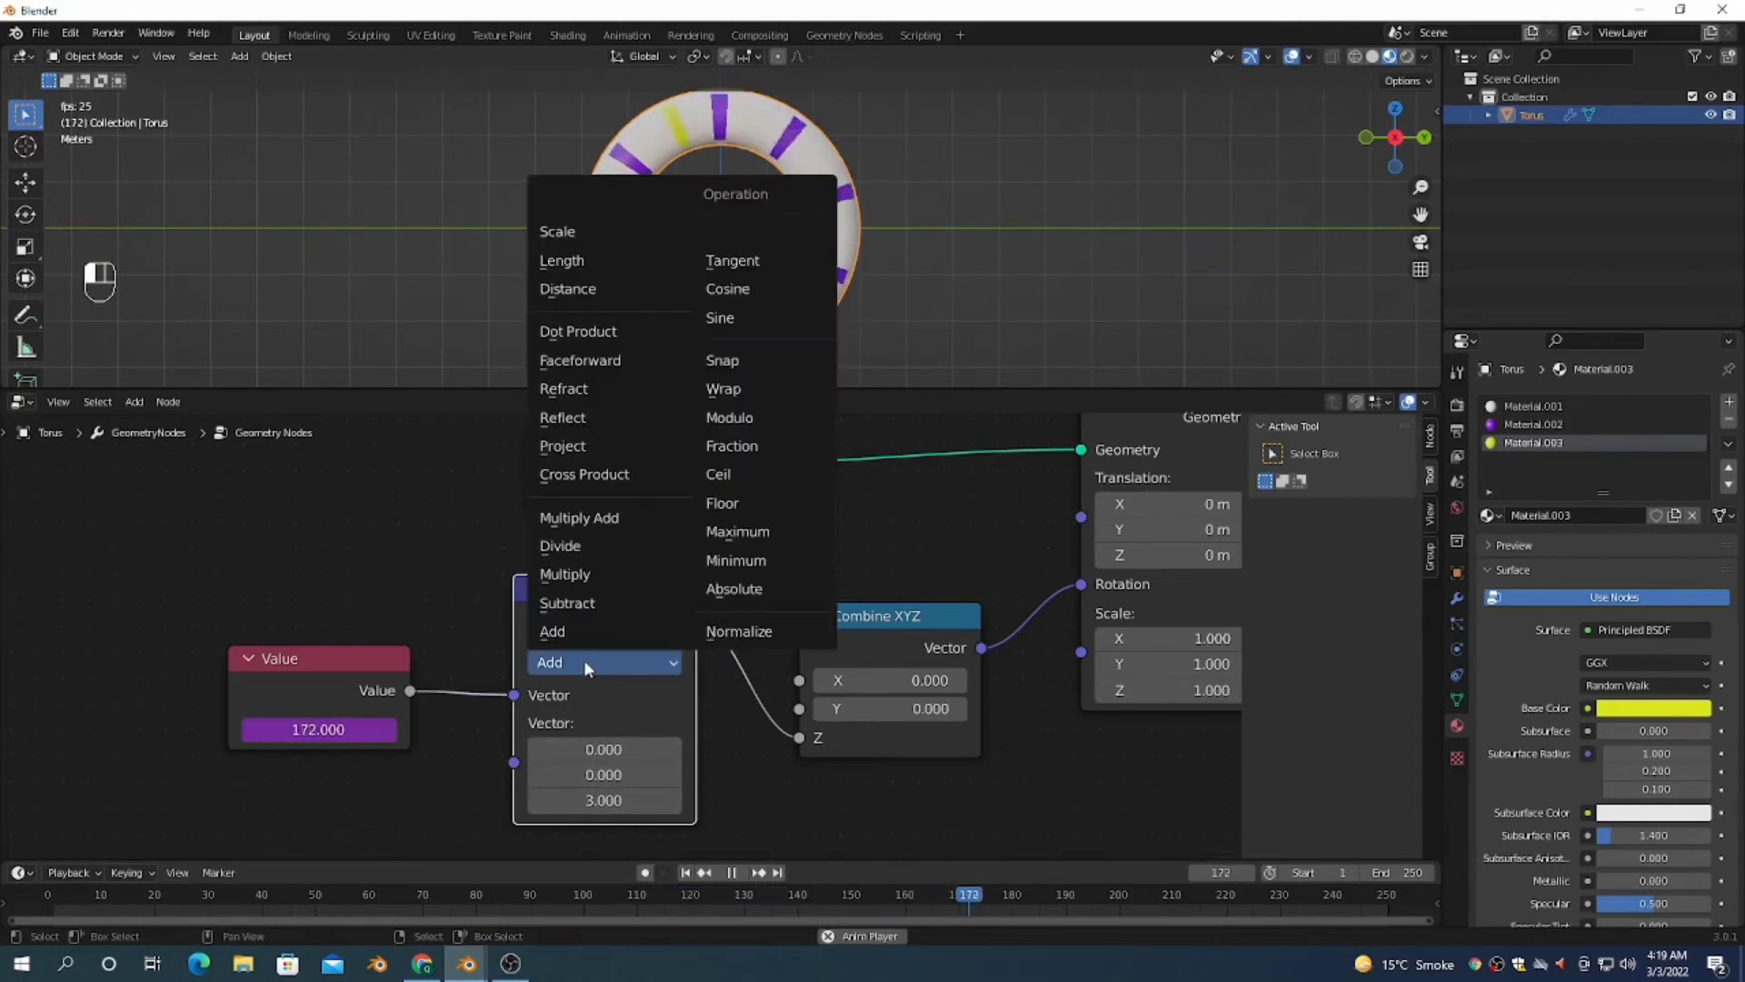
pyautogui.click(594, 580)
pyautogui.click(609, 802)
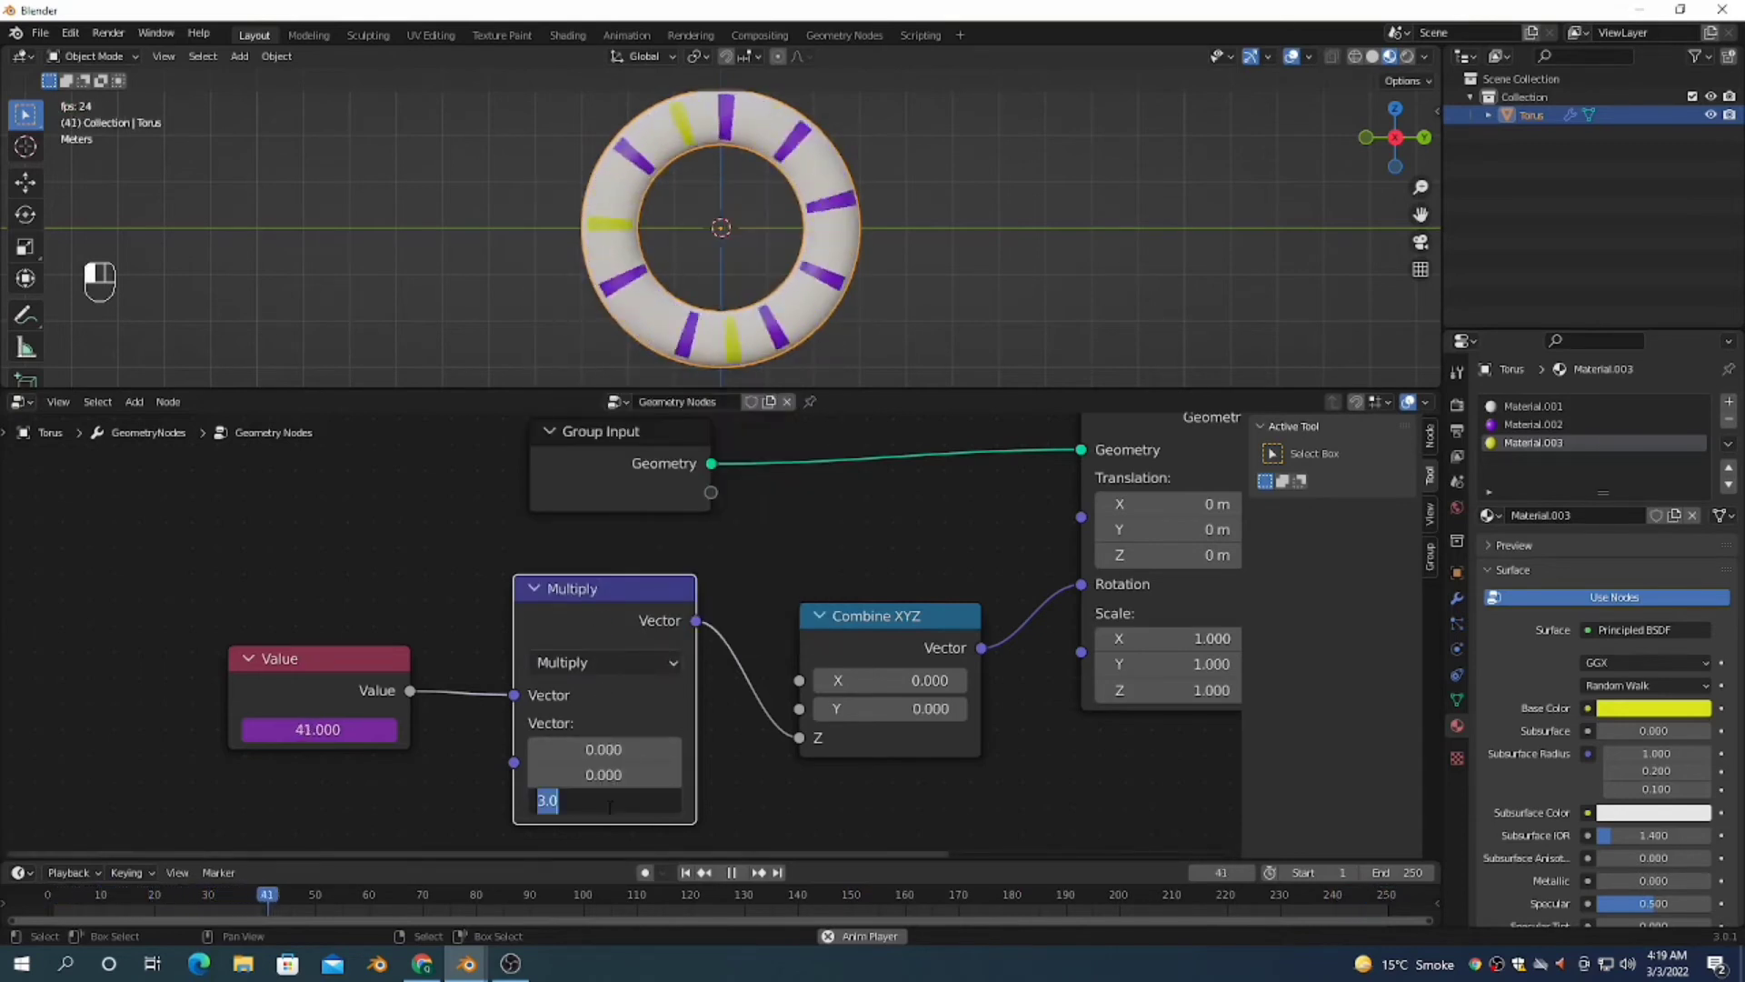
pyautogui.write('6')
pyautogui.press('Return')
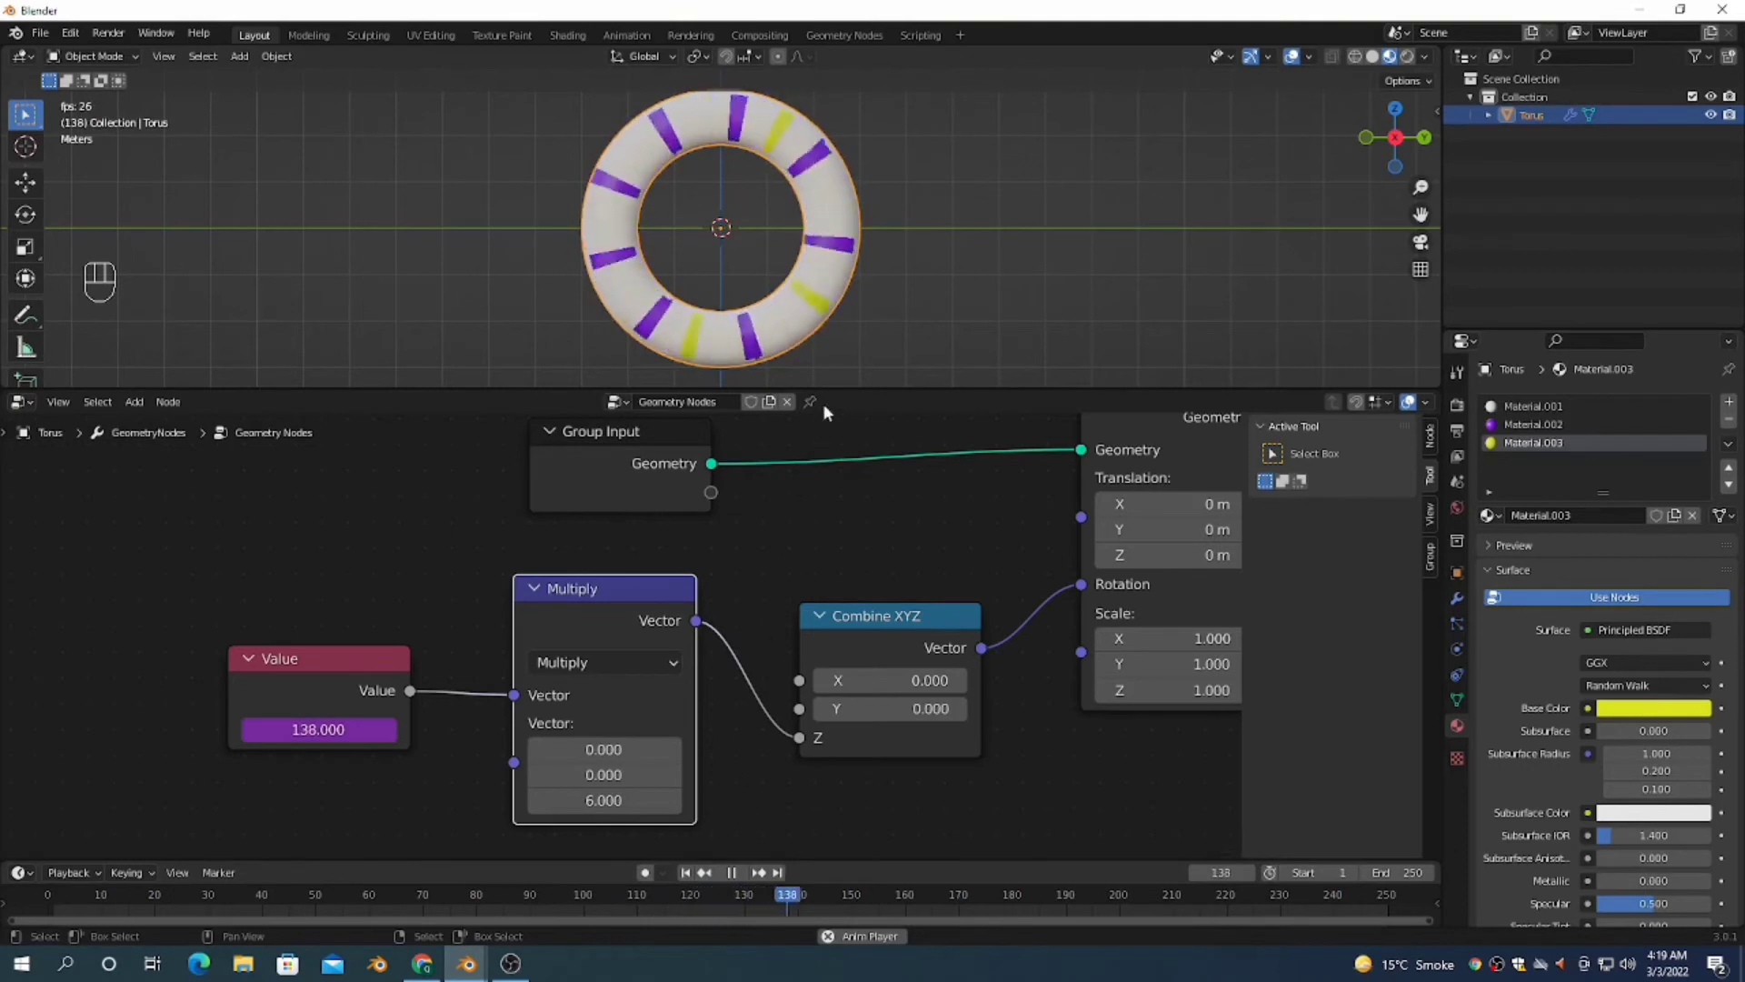
# Step: Test the Multiply node's Z component at 0, 1 and about 30, and reset it to 0
pyautogui.click(607, 799)
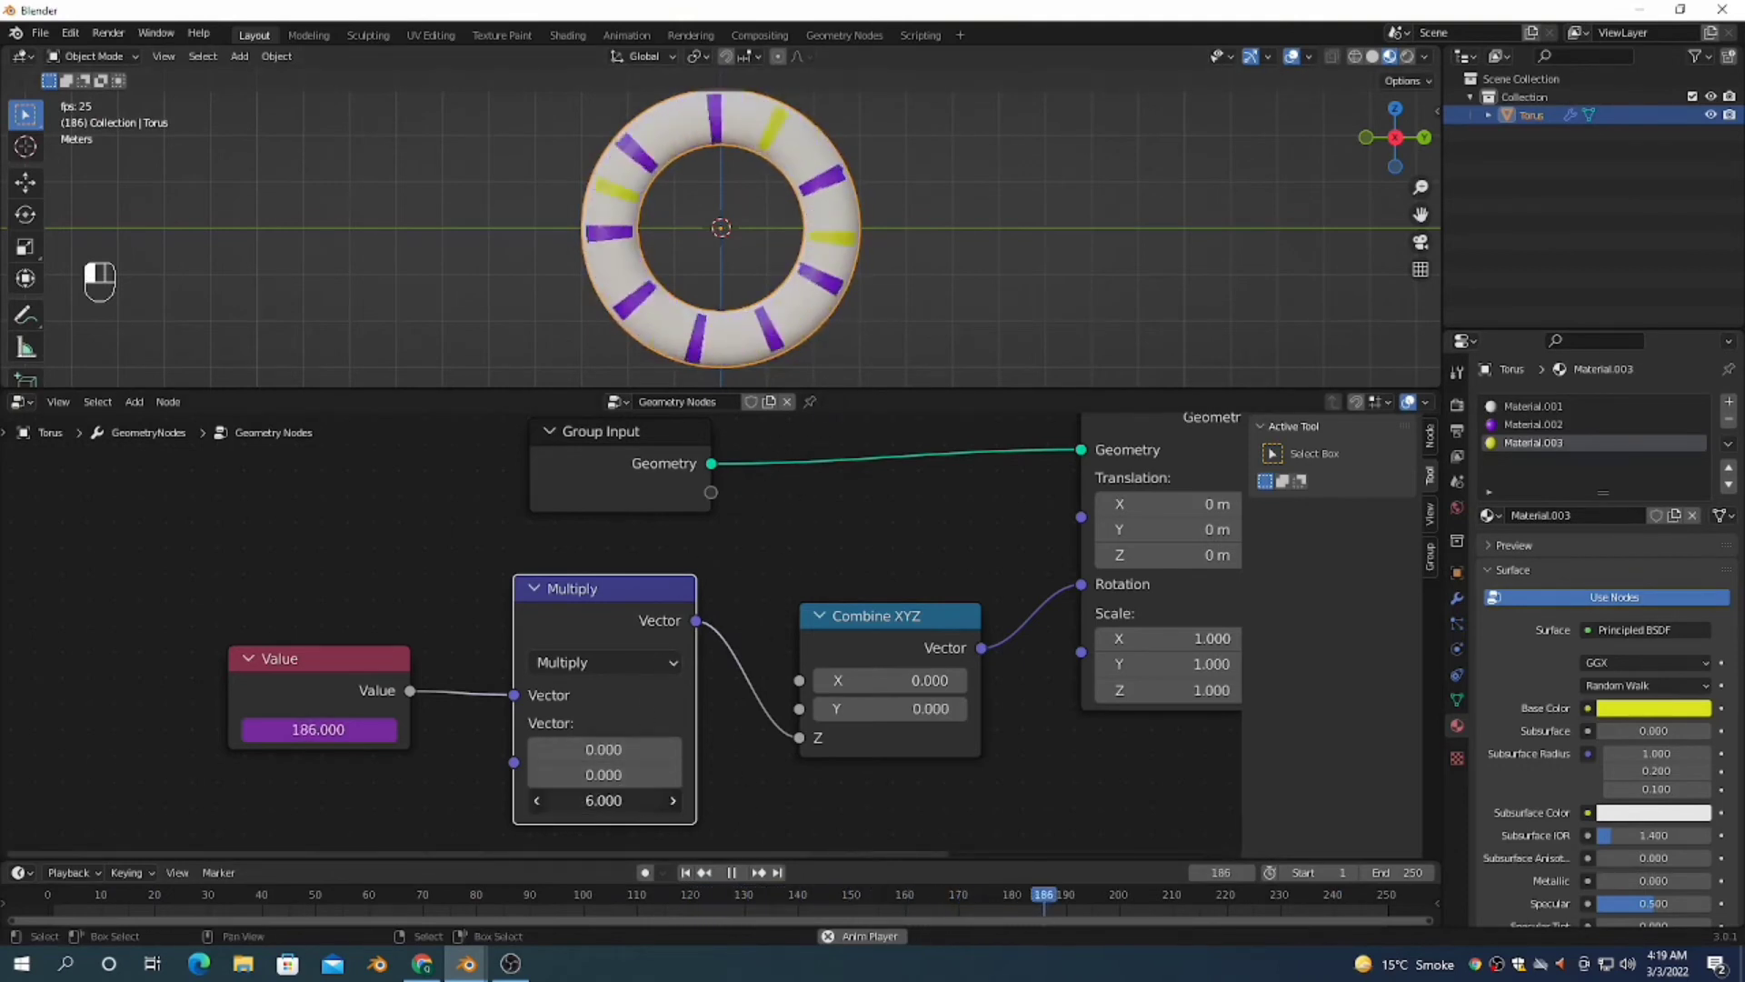
pyautogui.write('0')
pyautogui.press('Return')
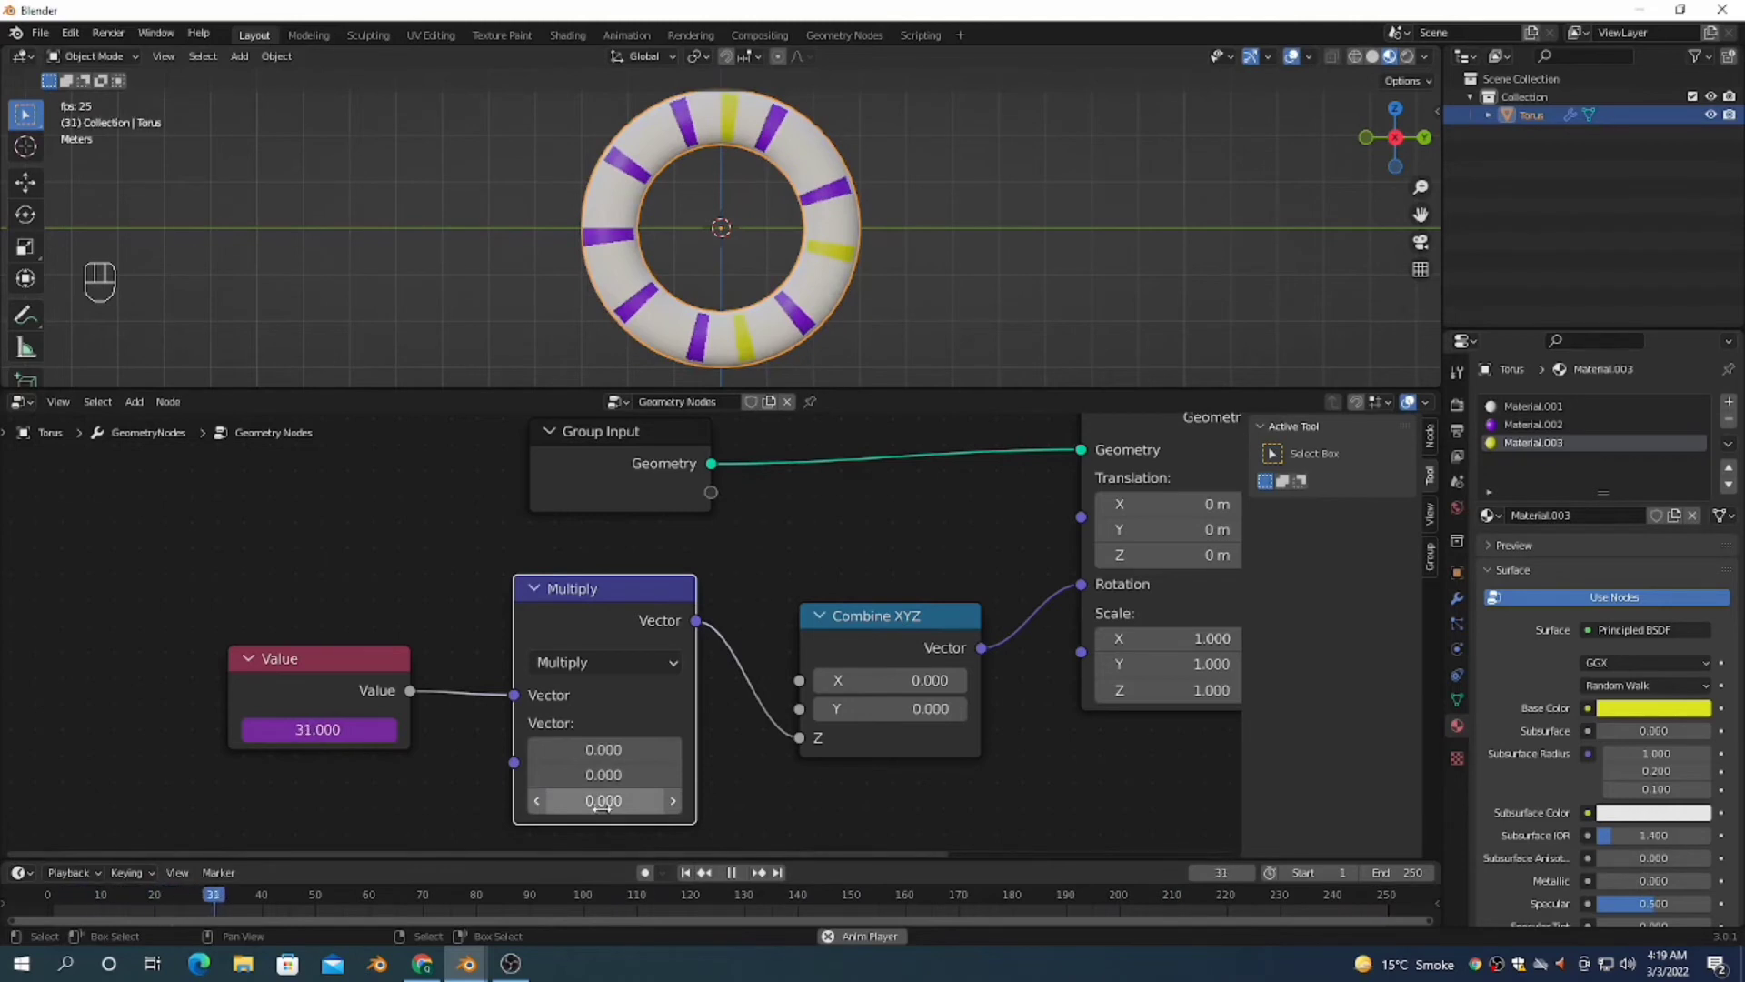
pyautogui.write('1')
pyautogui.press('Return')
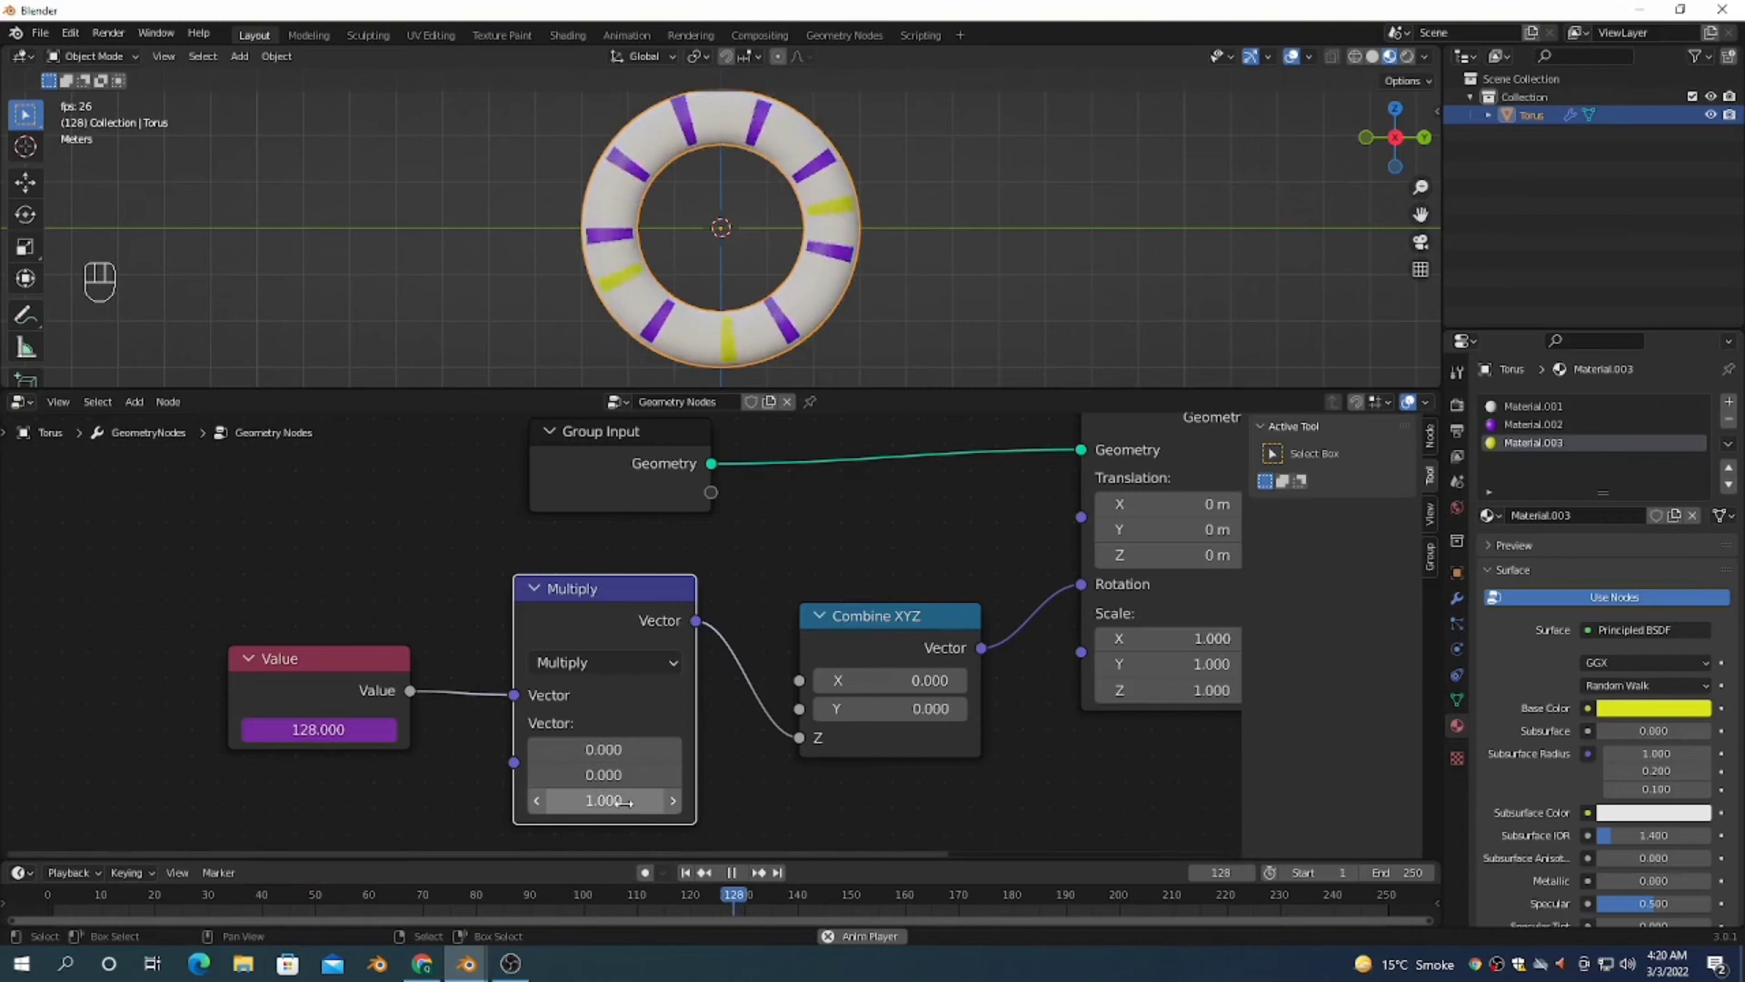
pyautogui.moveTo(677, 807); pyautogui.dragTo(791, 807)
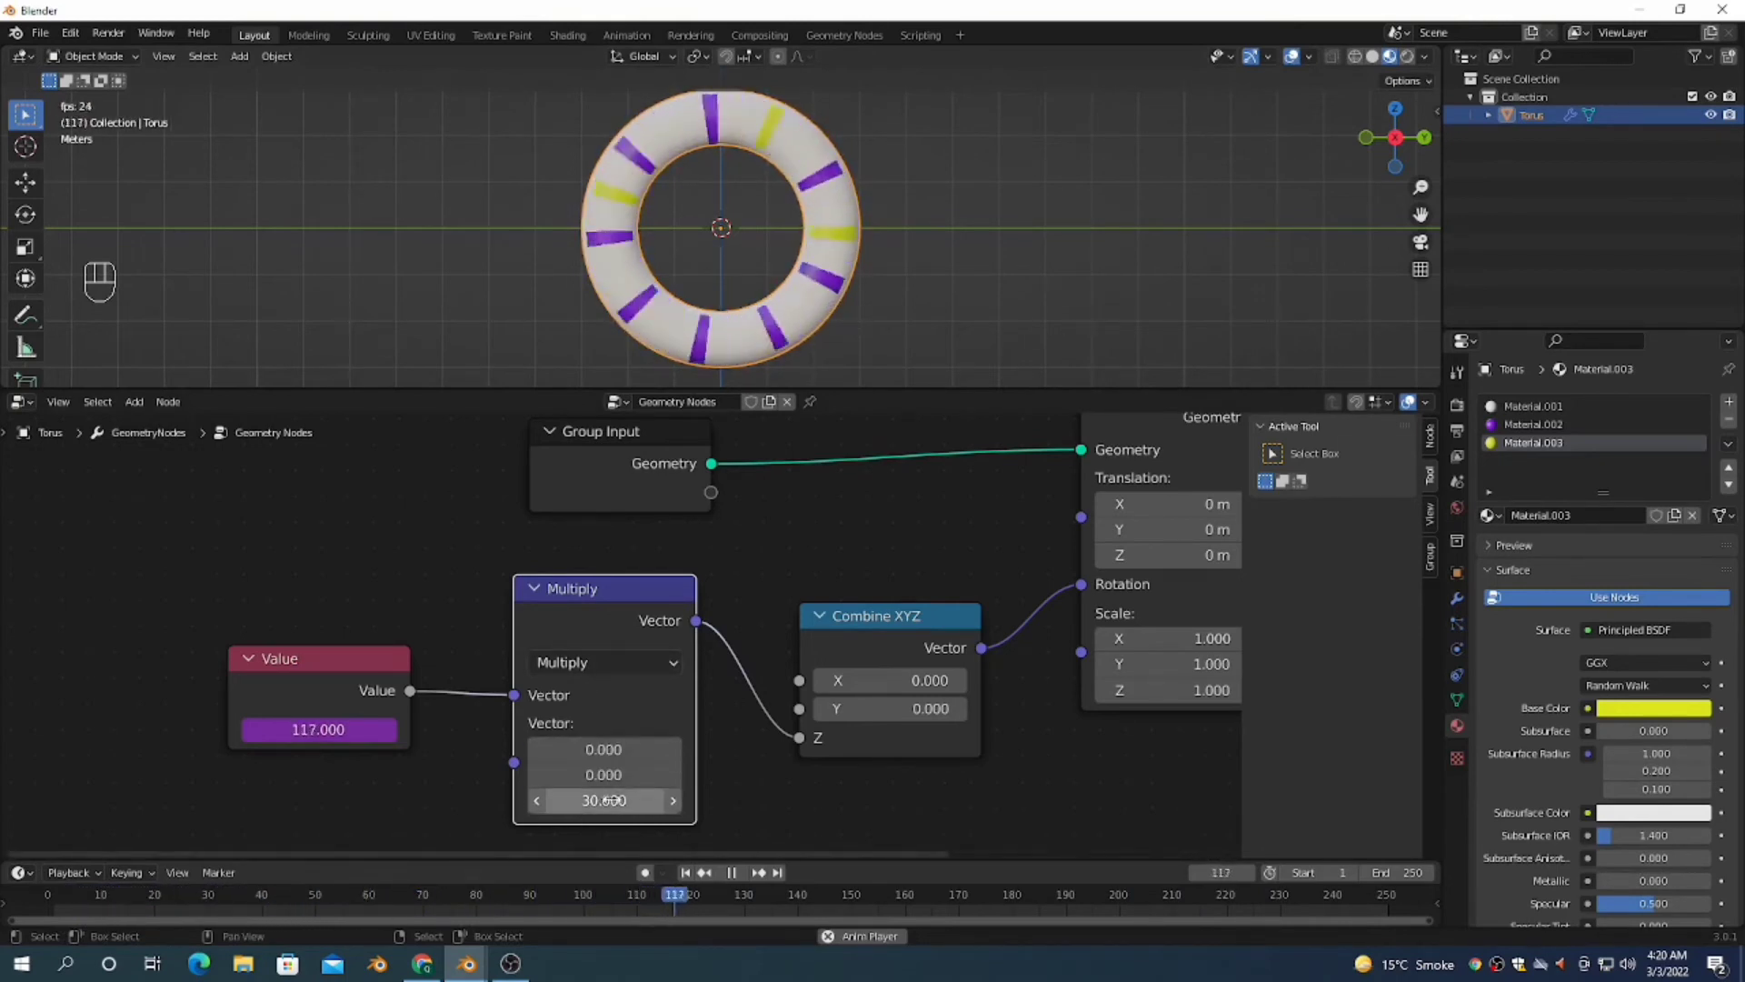
pyautogui.click(606, 799)
pyautogui.write('0')
pyautogui.press('Return')
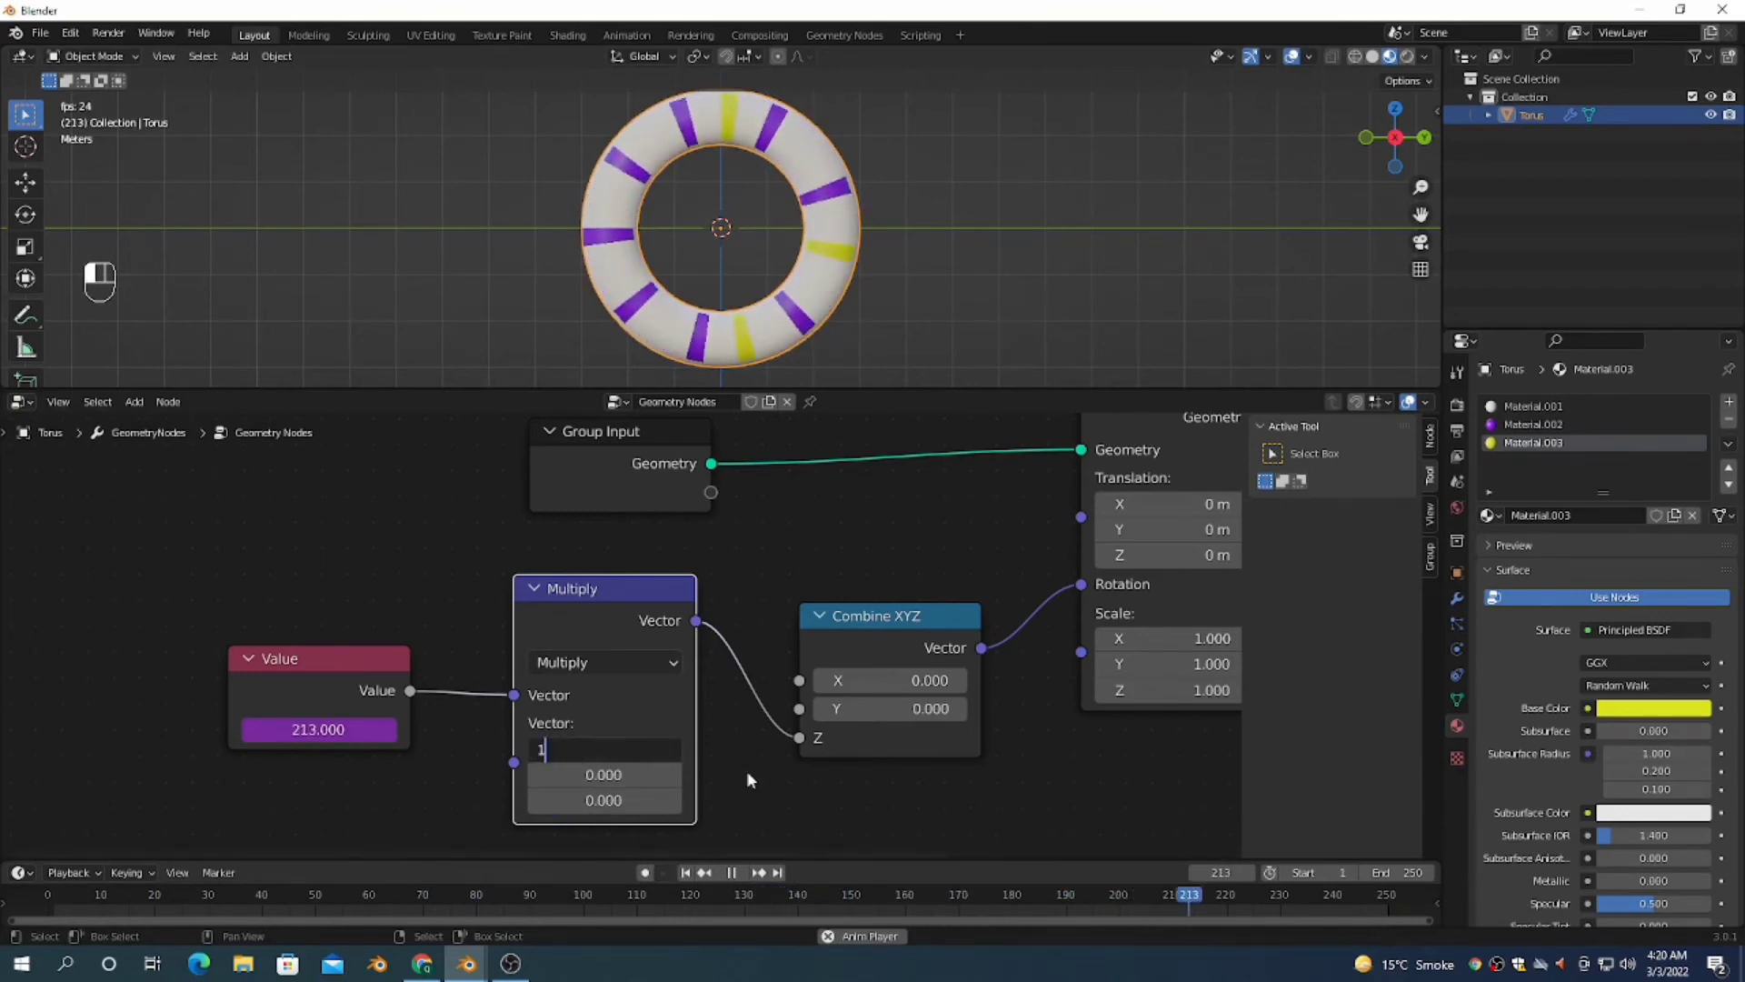
# Step: Try 1 for the X component of the Multiply node's second vector and reset it to 0
pyautogui.write('1')
pyautogui.press('Return')
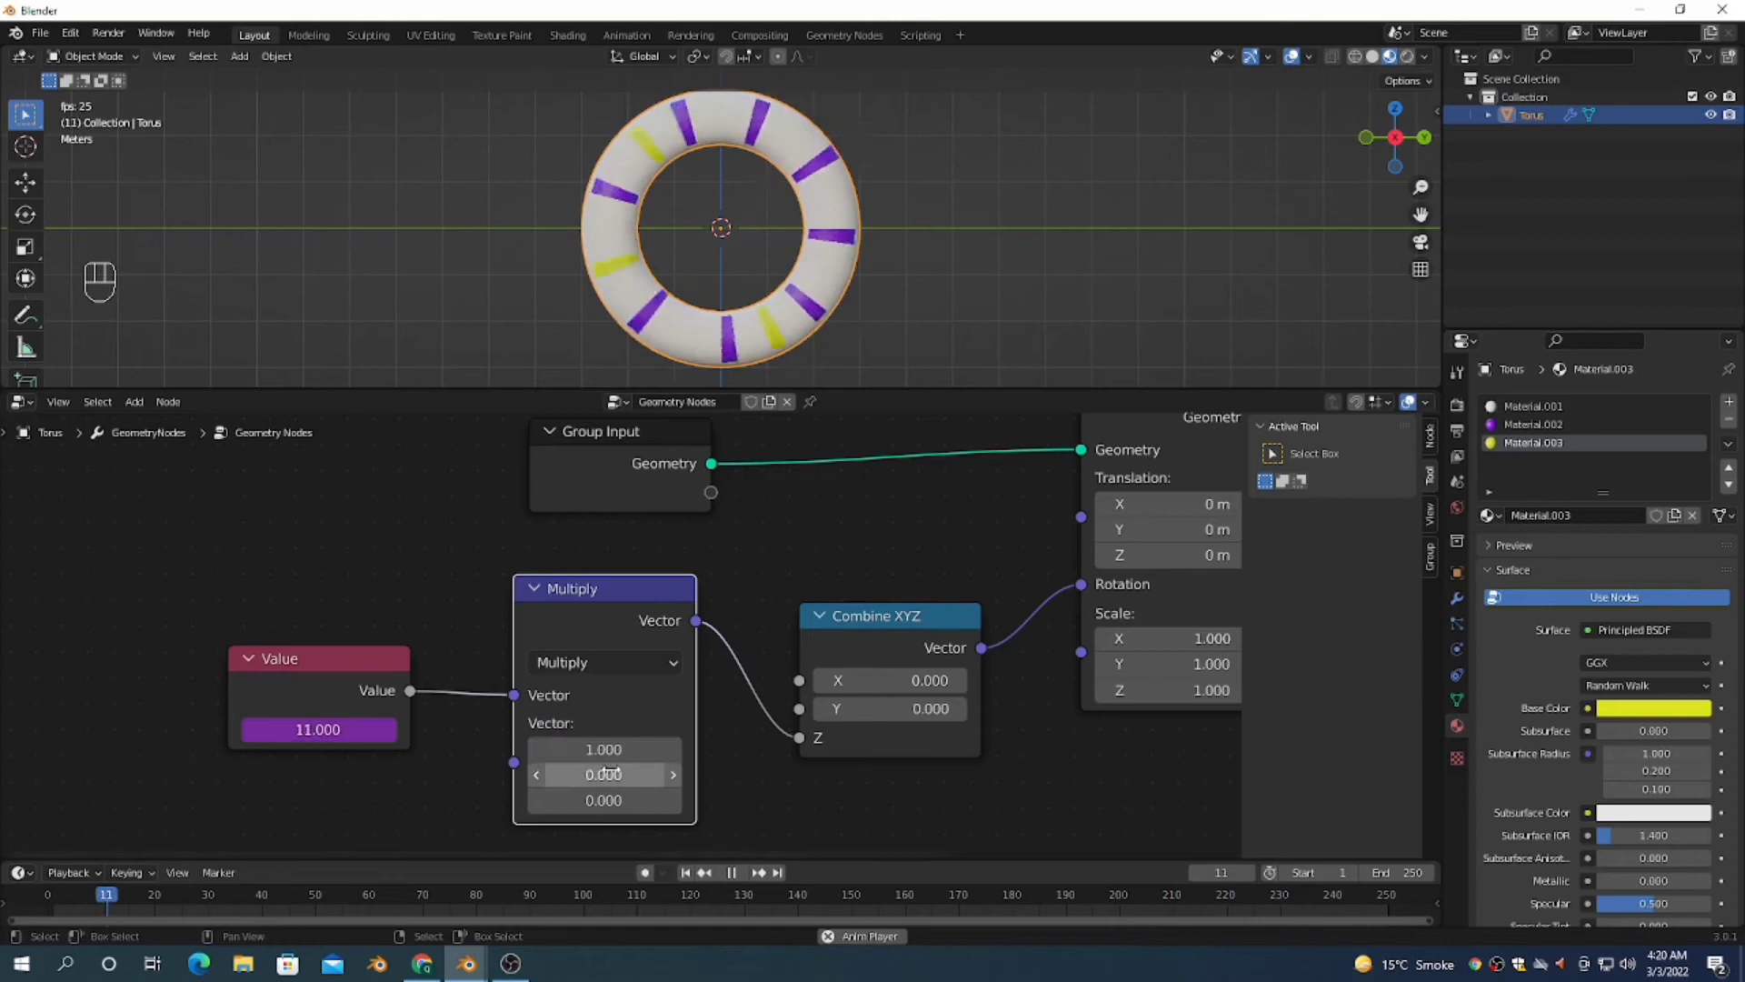
pyautogui.click(619, 750)
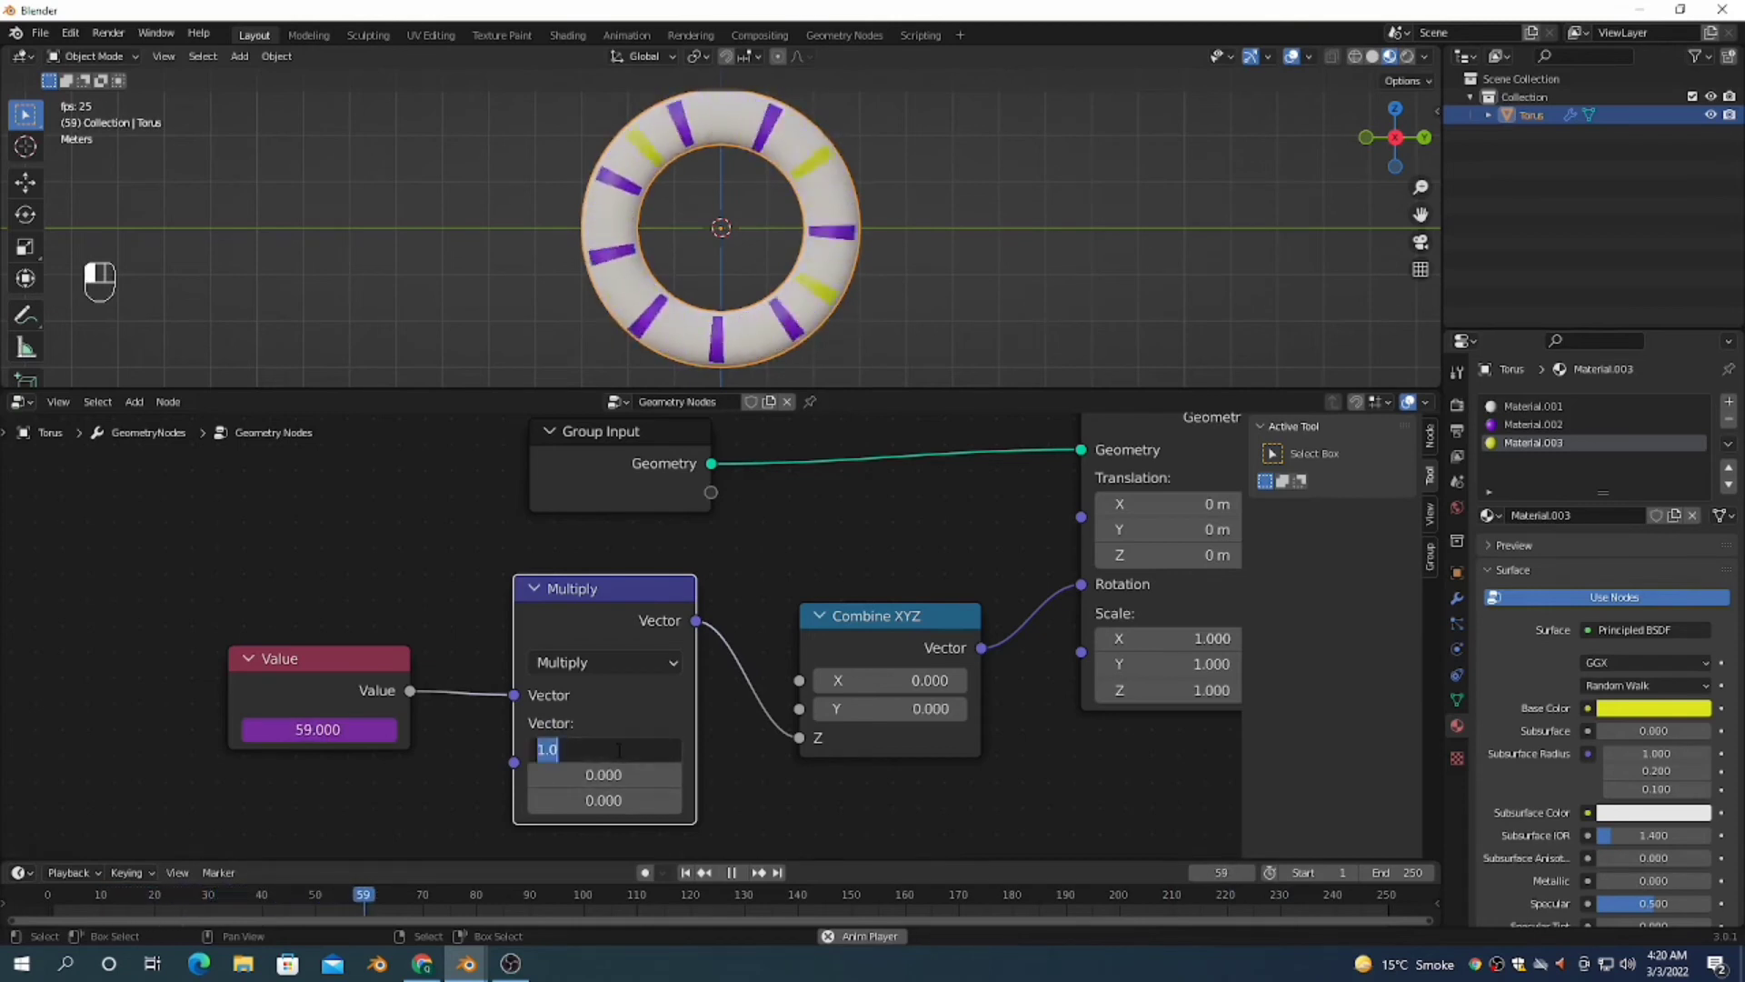
pyautogui.write('0')
pyautogui.press('Return')
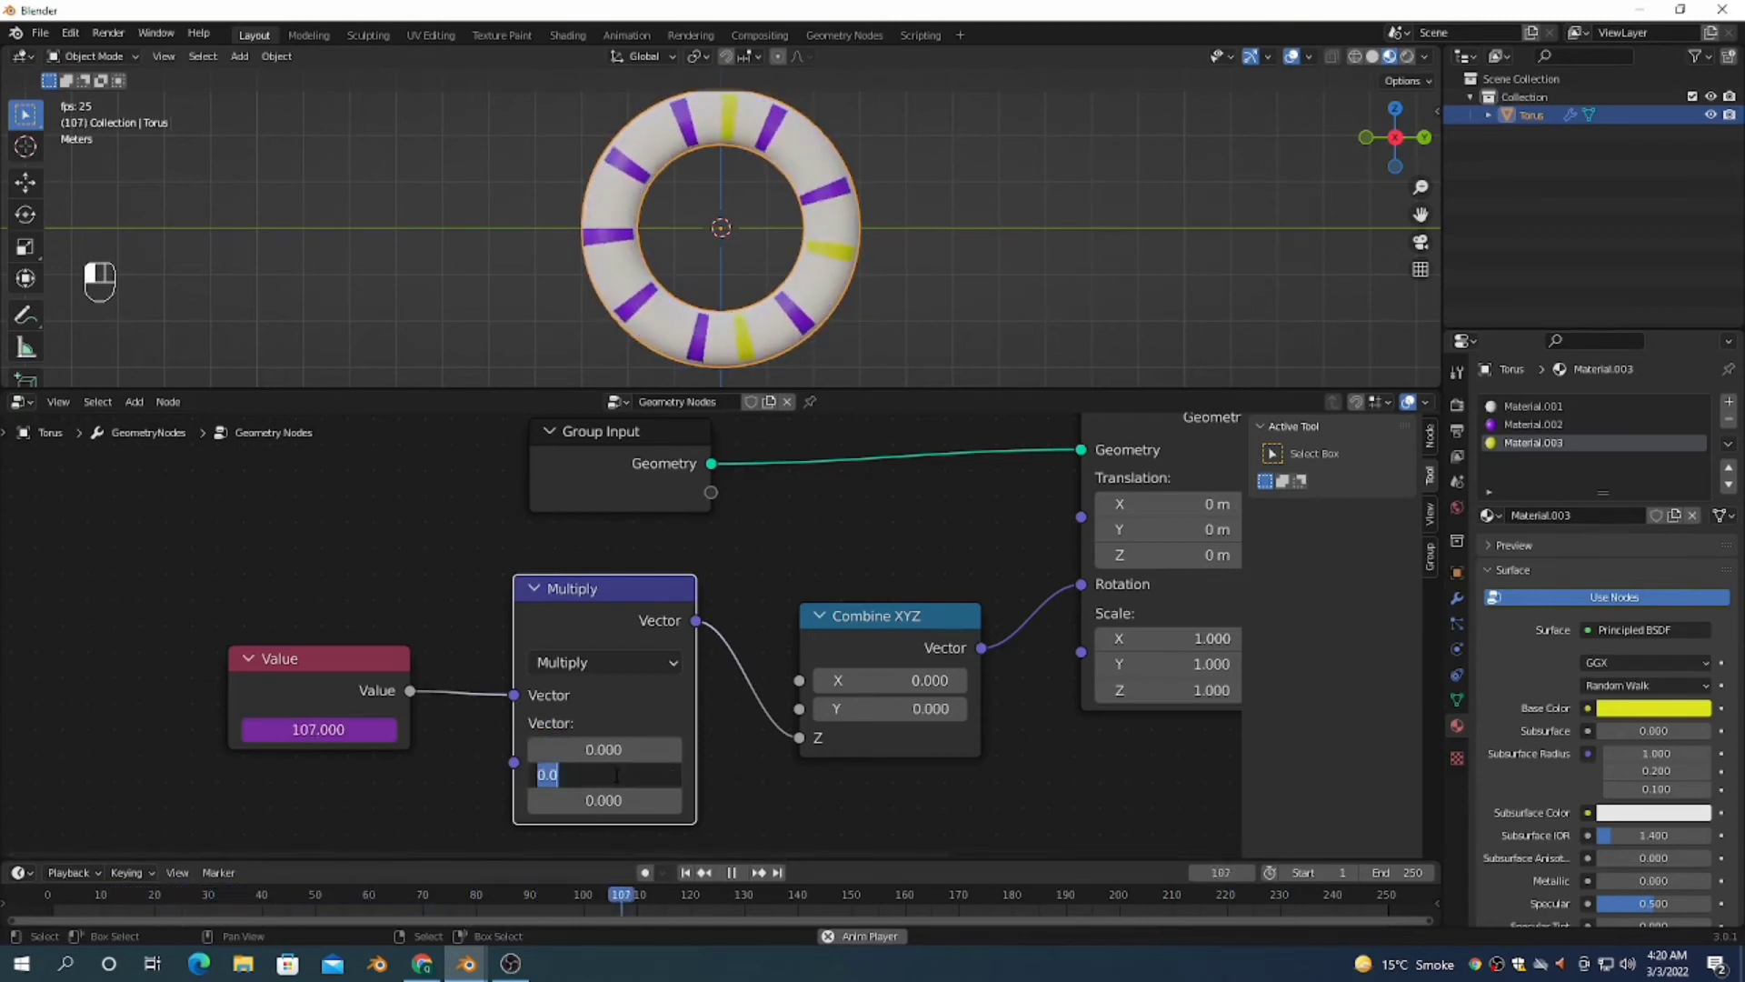
# Step: Try 1 for the Multiply node's Y component, reset it to 0, and set the Z component to 1
pyautogui.press('Return')
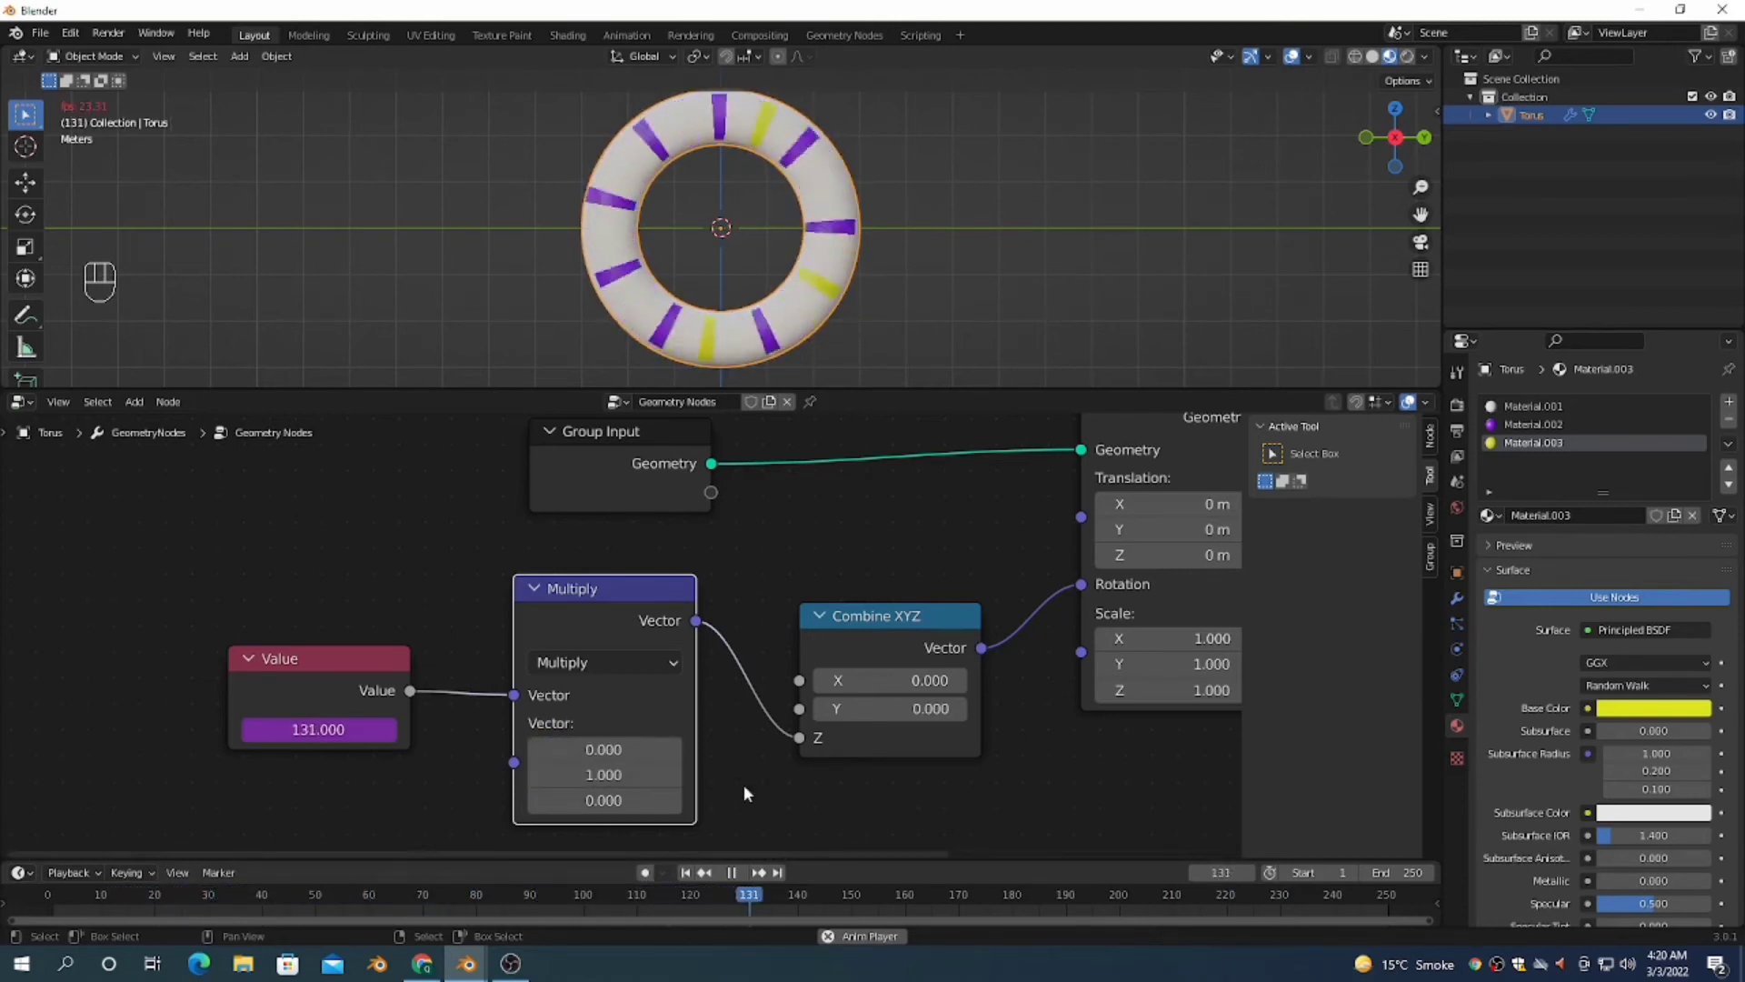
pyautogui.click(602, 775)
pyautogui.write('0')
pyautogui.press('Return')
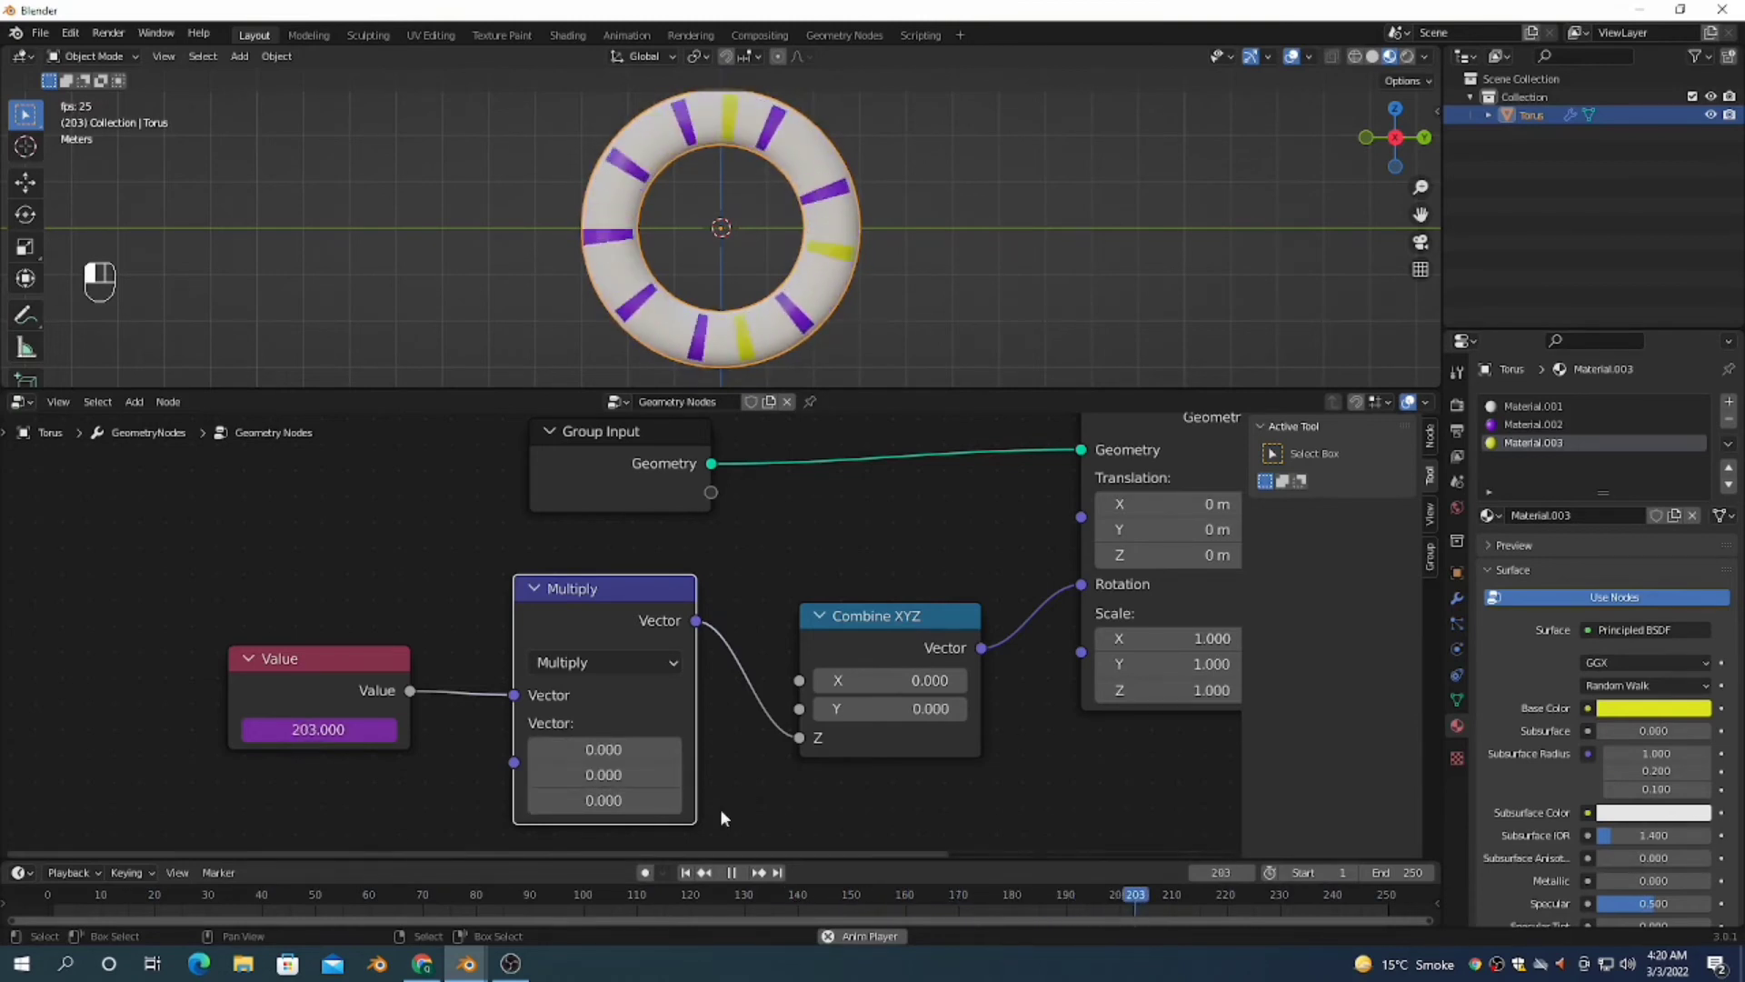
pyautogui.write('1')
pyautogui.press('Return')
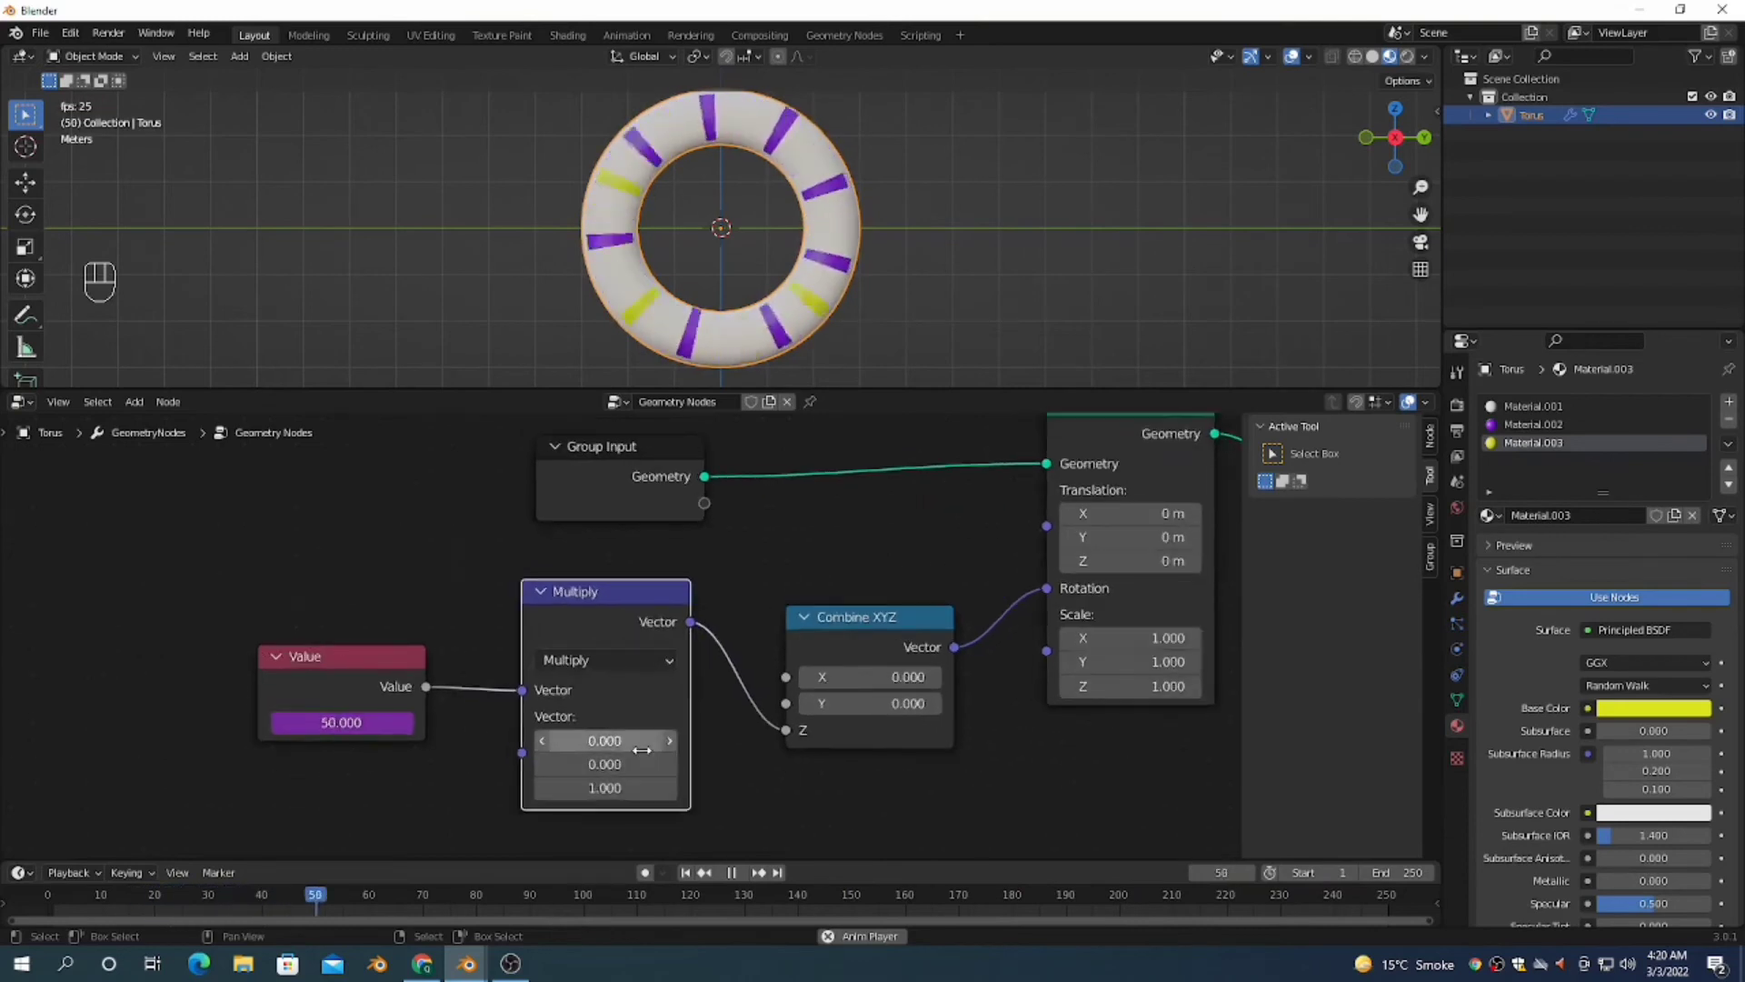
# Step: Switch the Vector Math node's operation to Divide and set the second vector's Z component to 2
pyautogui.click(556, 661)
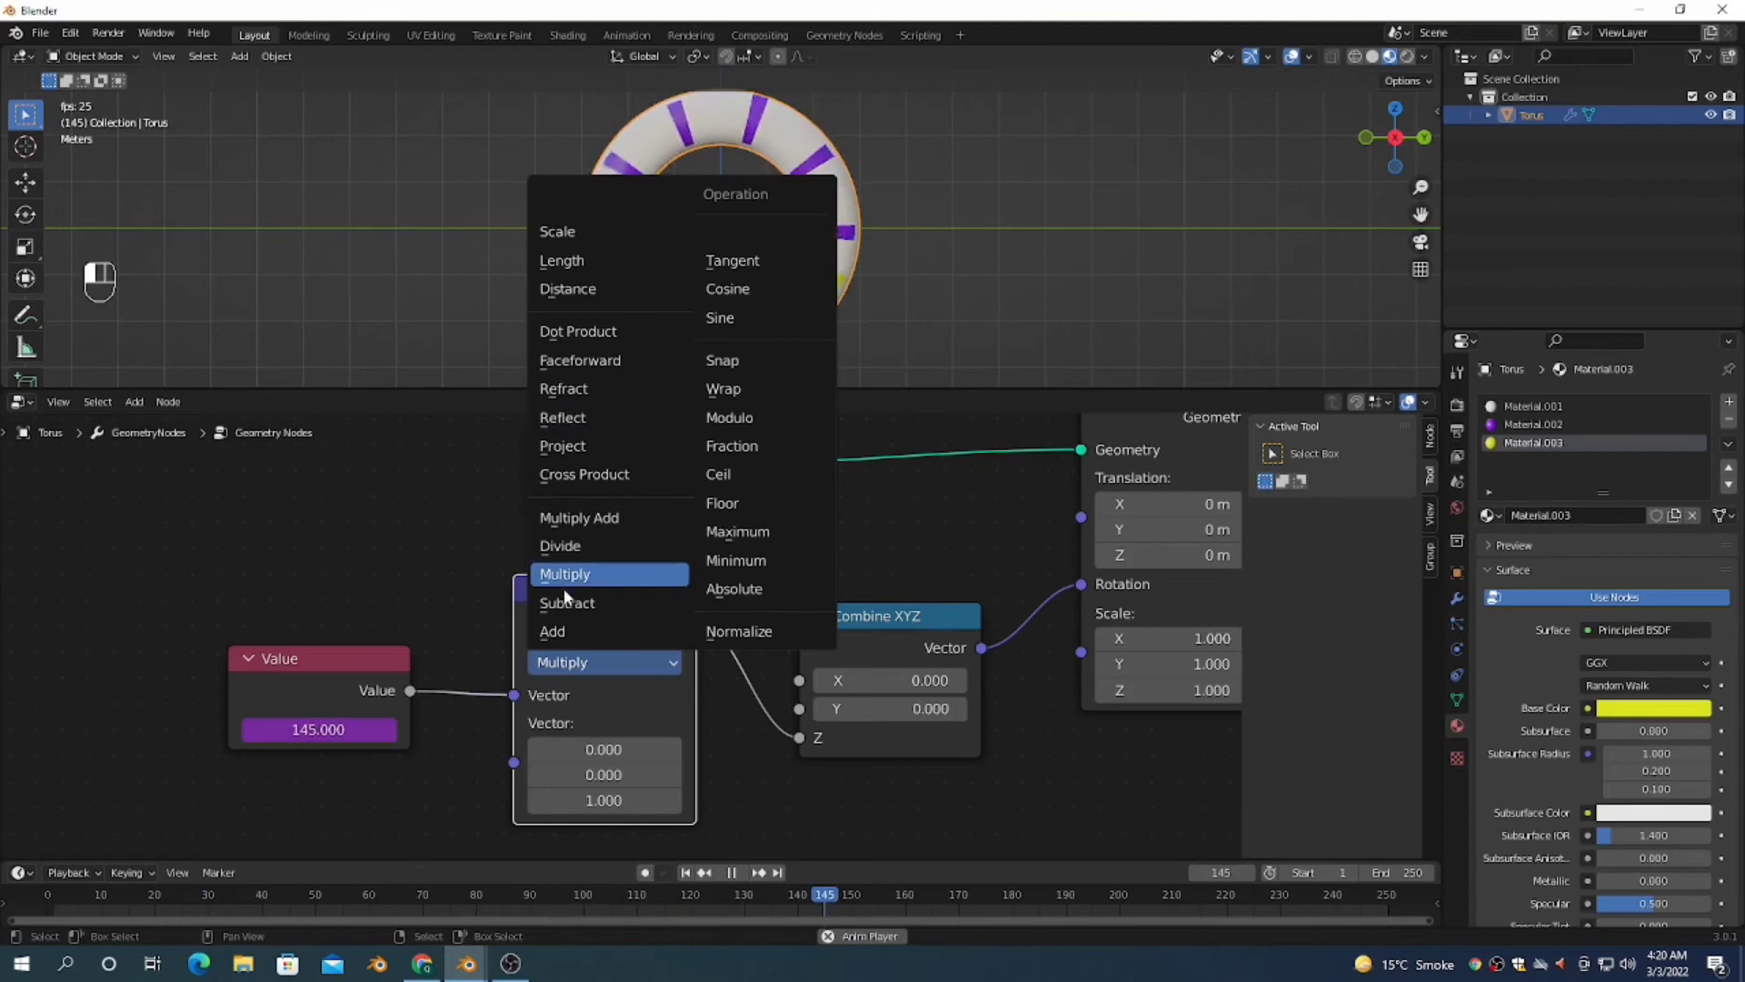
pyautogui.click(574, 548)
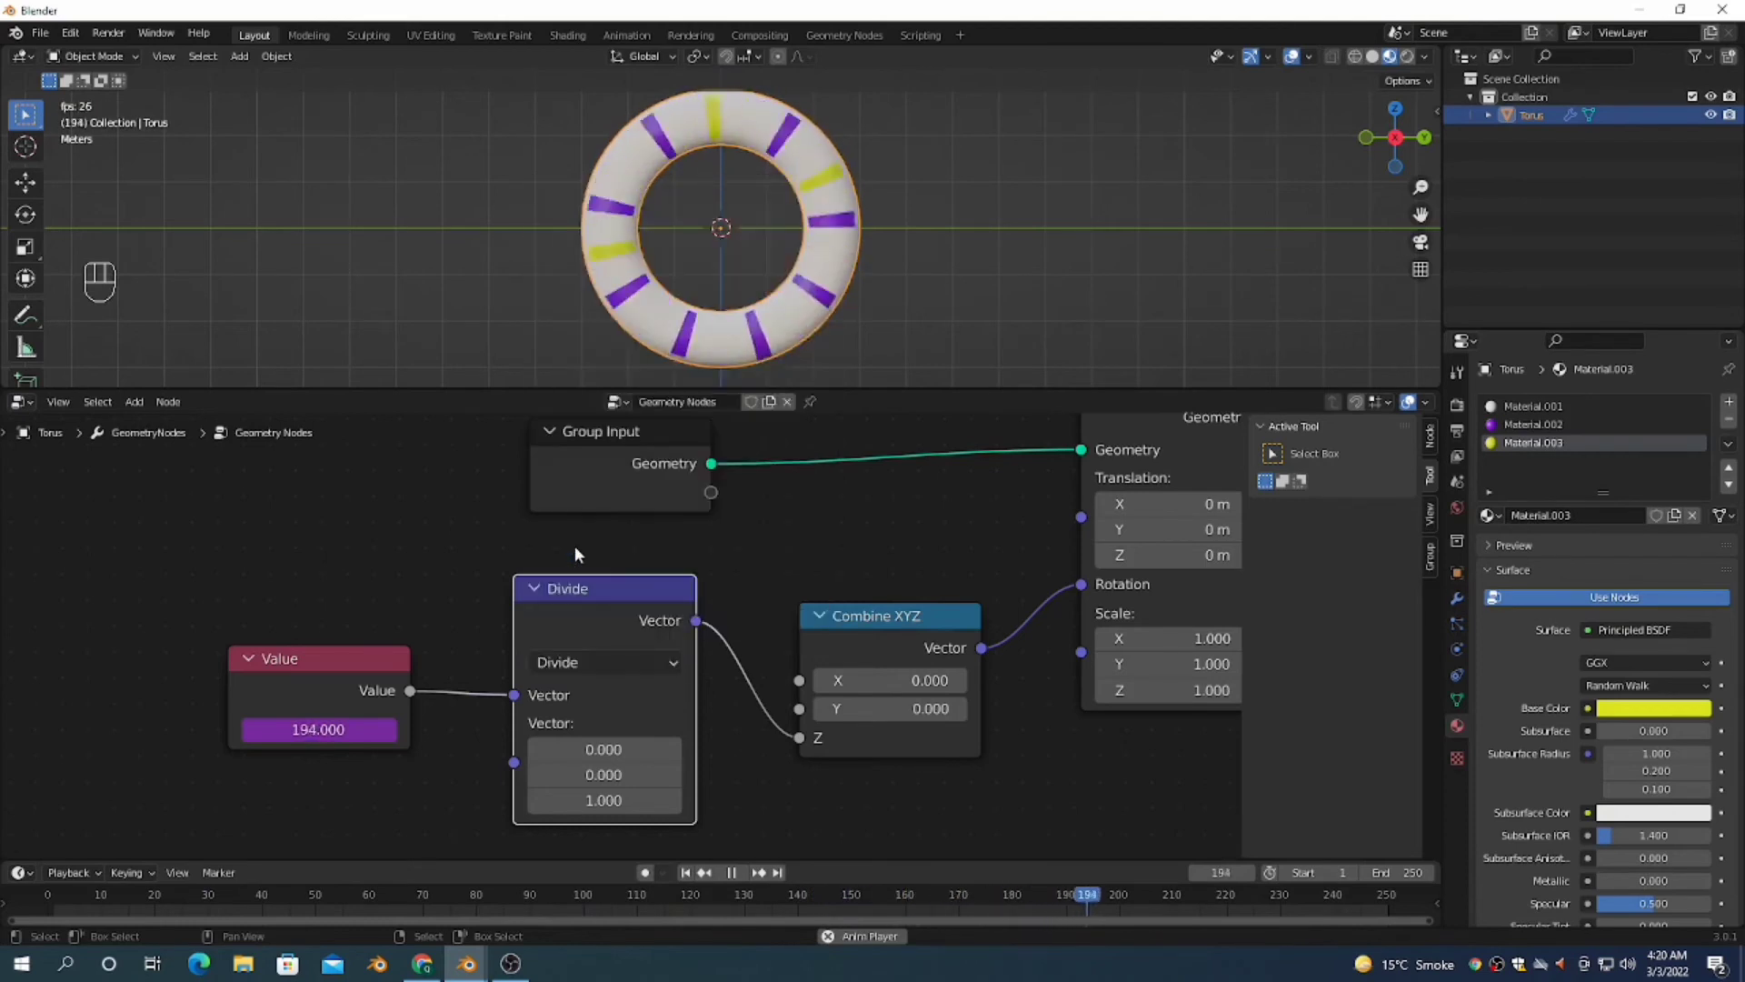
pyautogui.click(594, 800)
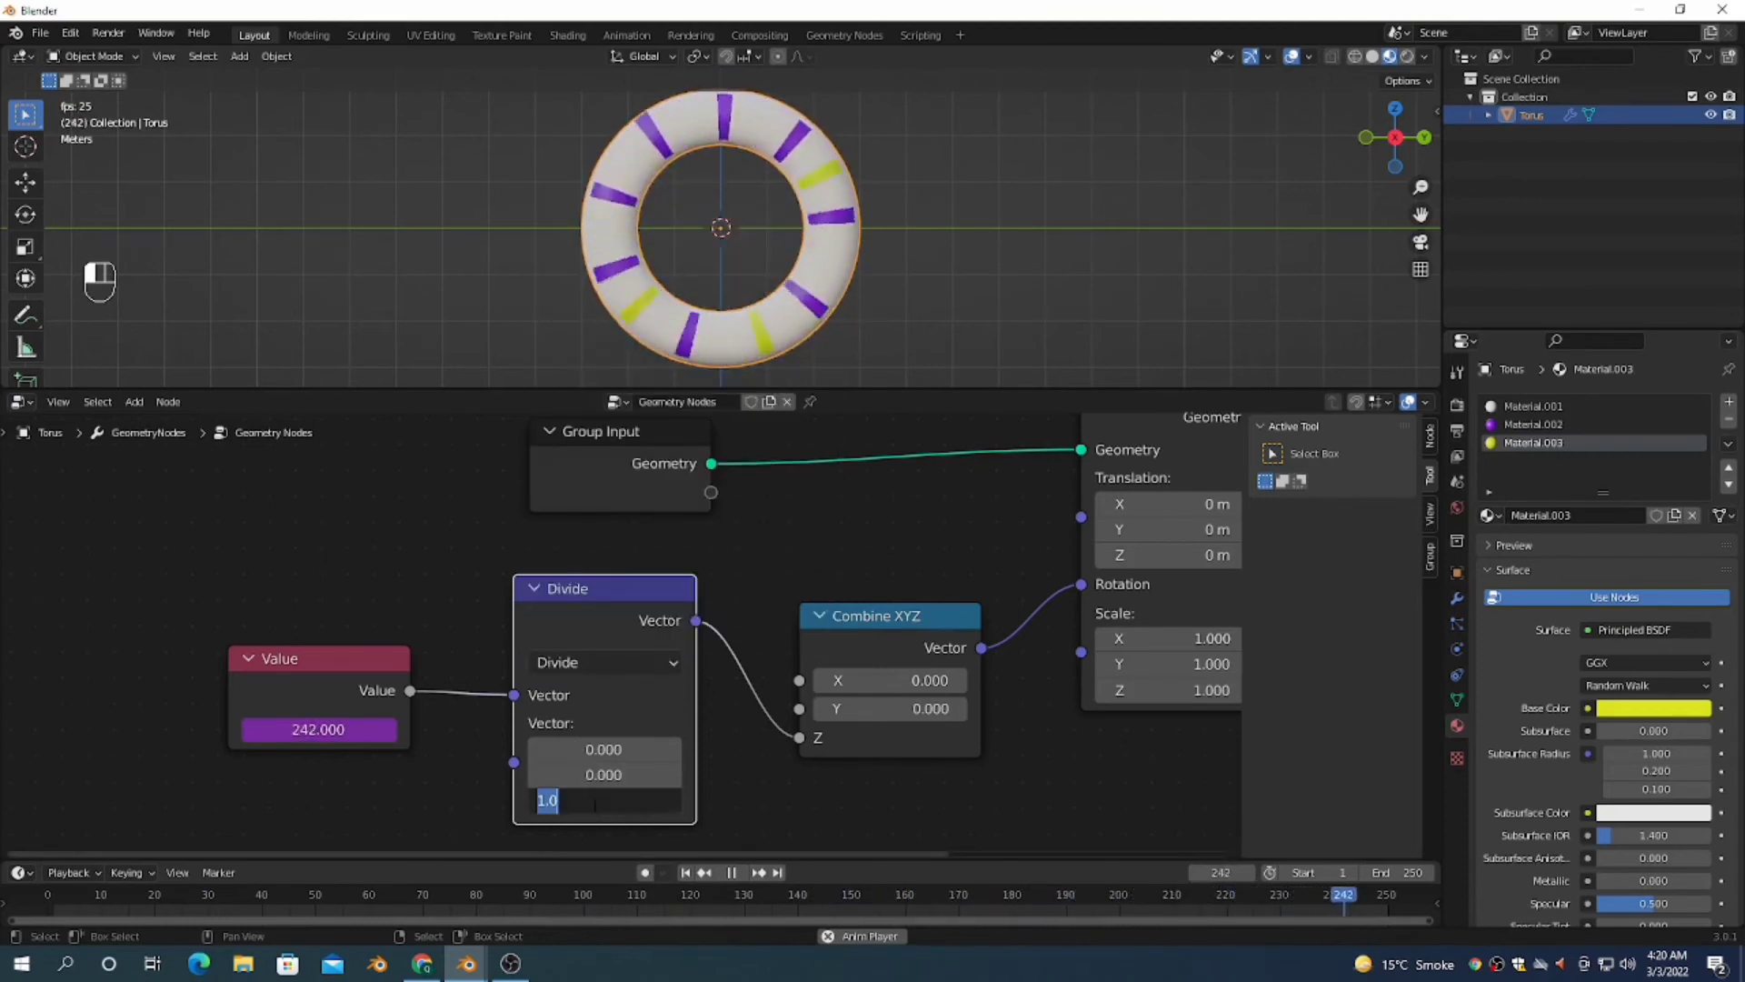
pyautogui.write('2')
pyautogui.press('Return')
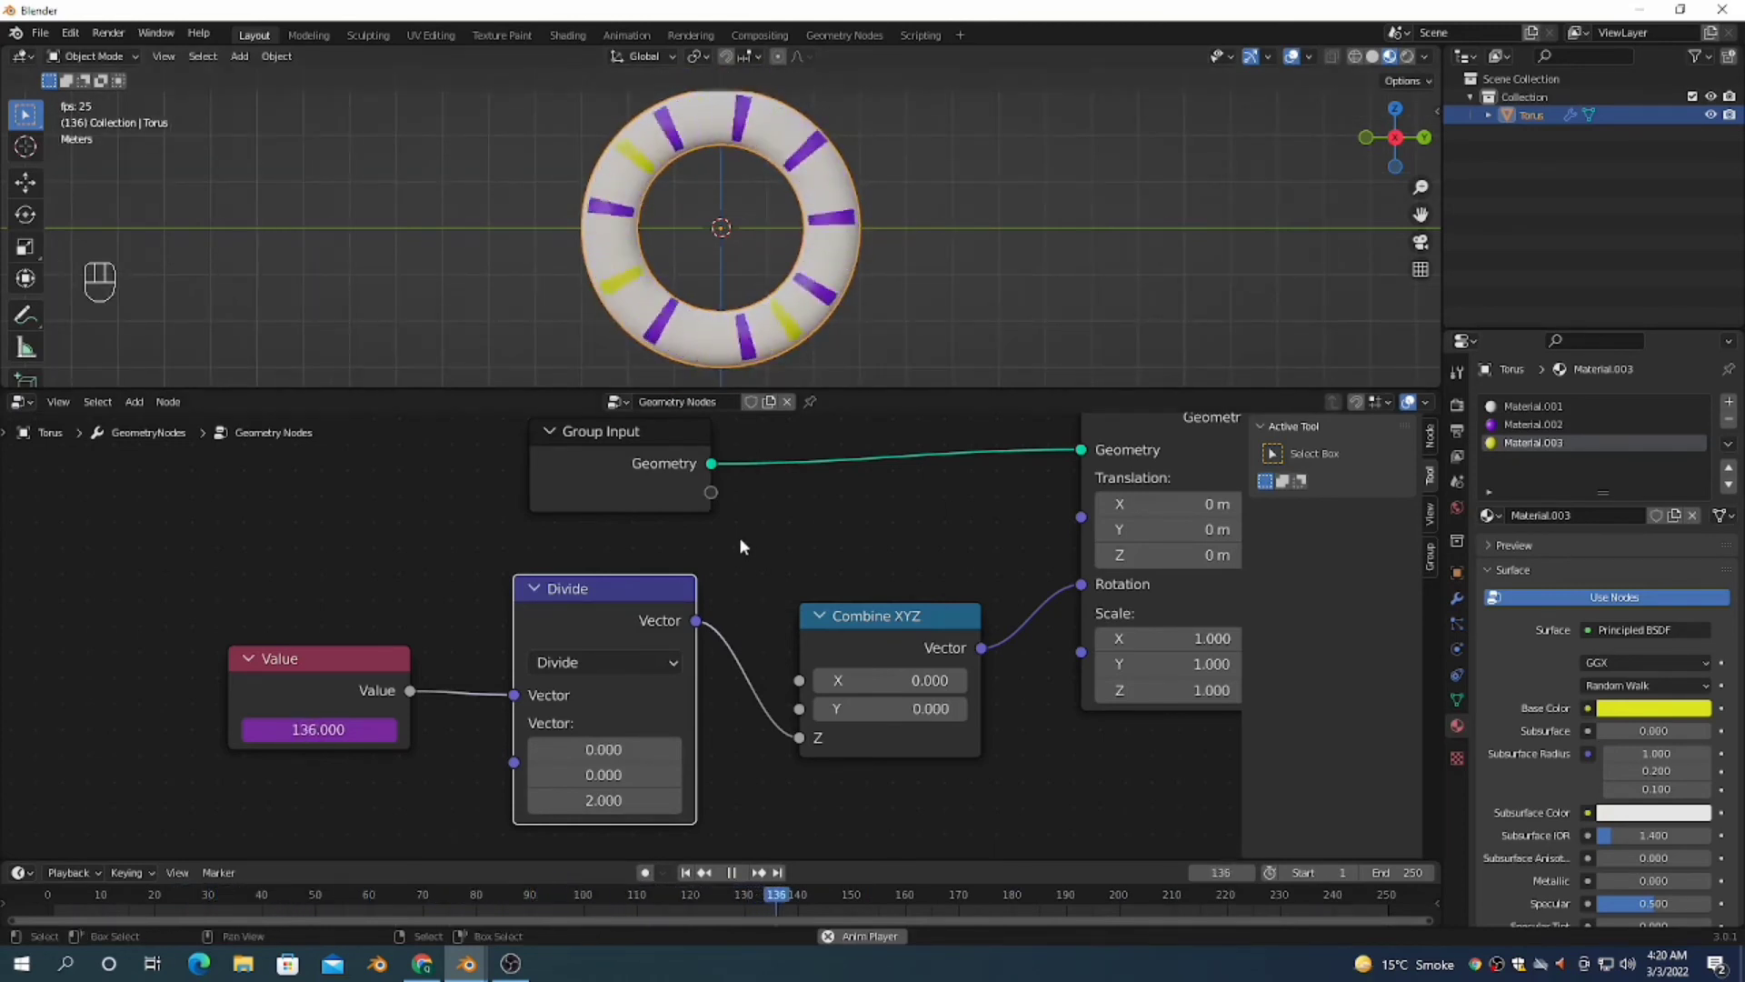
# Step: Preview the torus rotation in the viewport and enlarge the node editor to review the complete node chain
pyautogui.scroll(-1, 739, 536)
pyautogui.scroll(2, 753, 296)
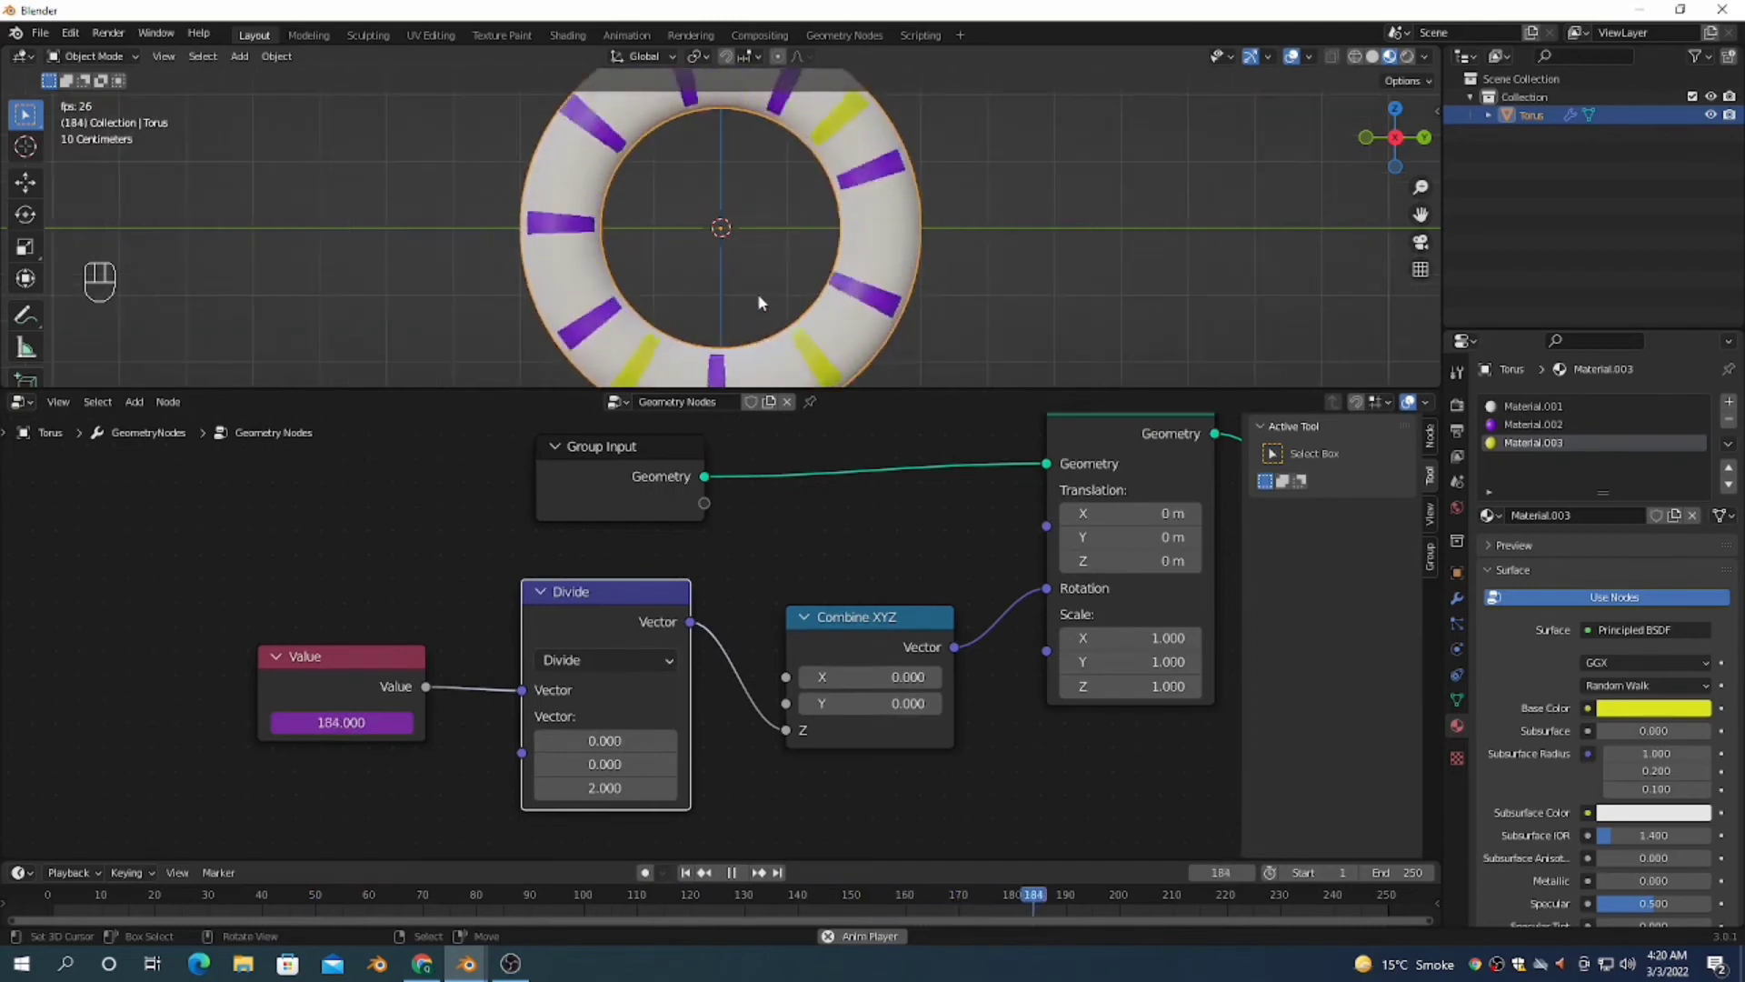
pyautogui.scroll(-2, 759, 298)
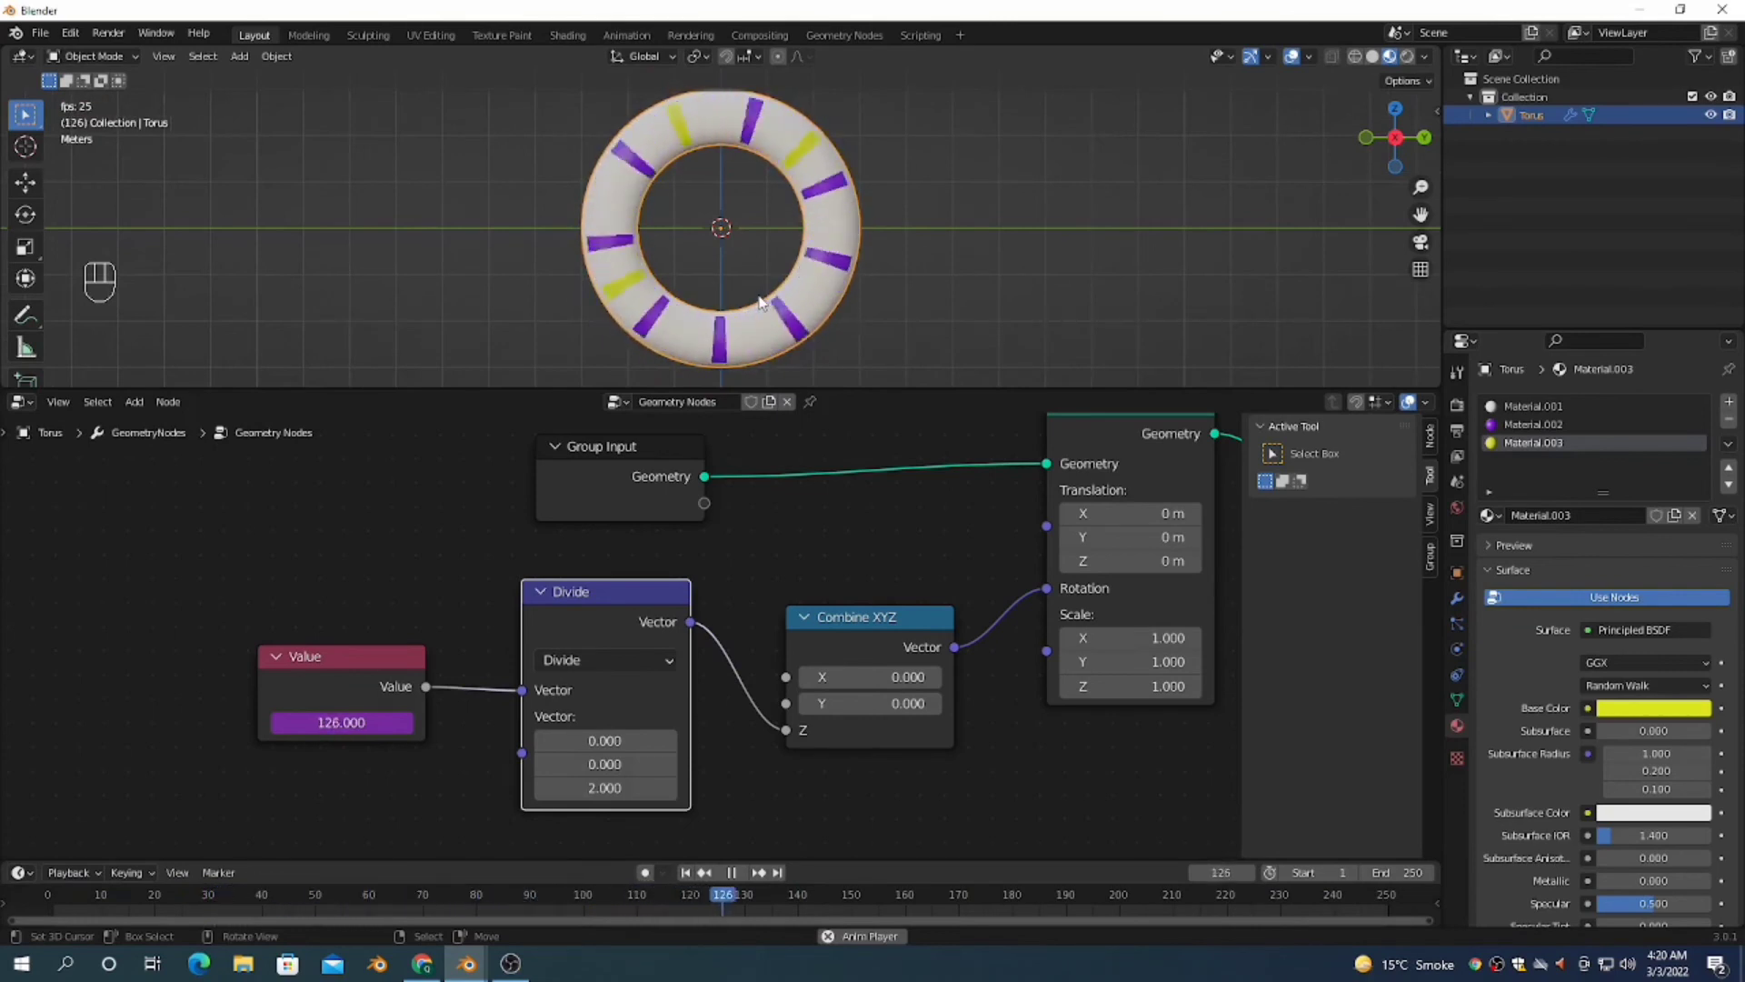
pyautogui.scroll(-1, 1043, 365)
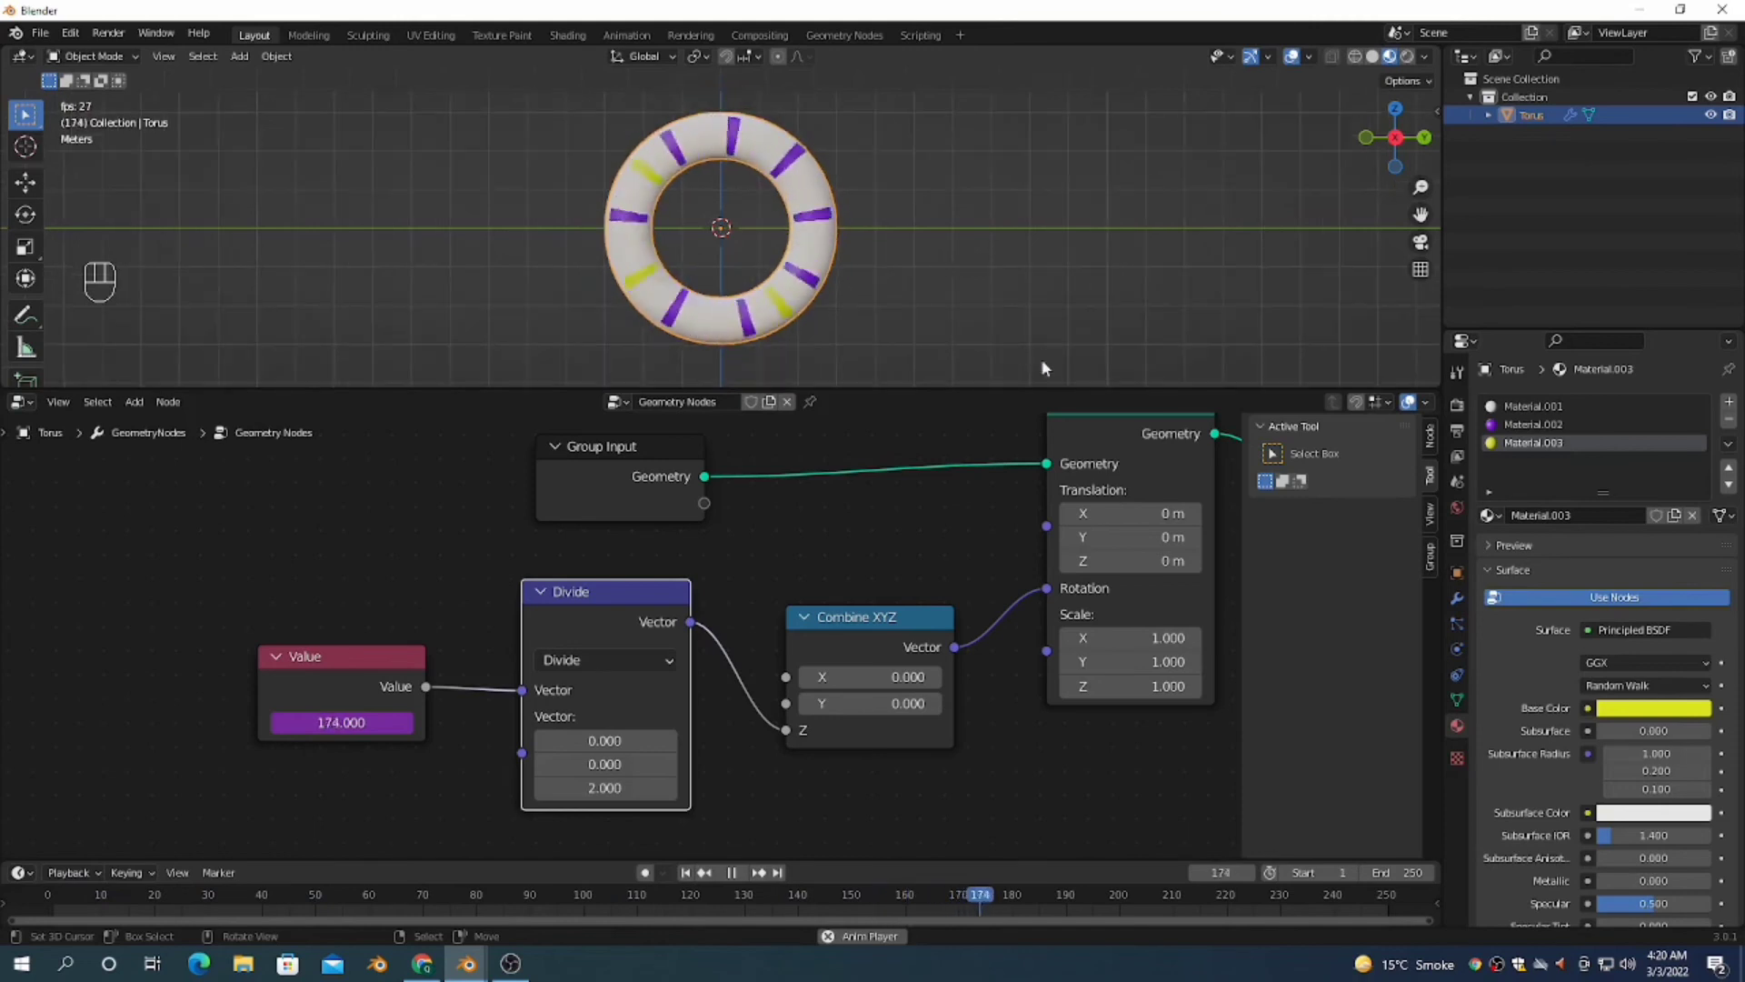
pyautogui.press('Home')
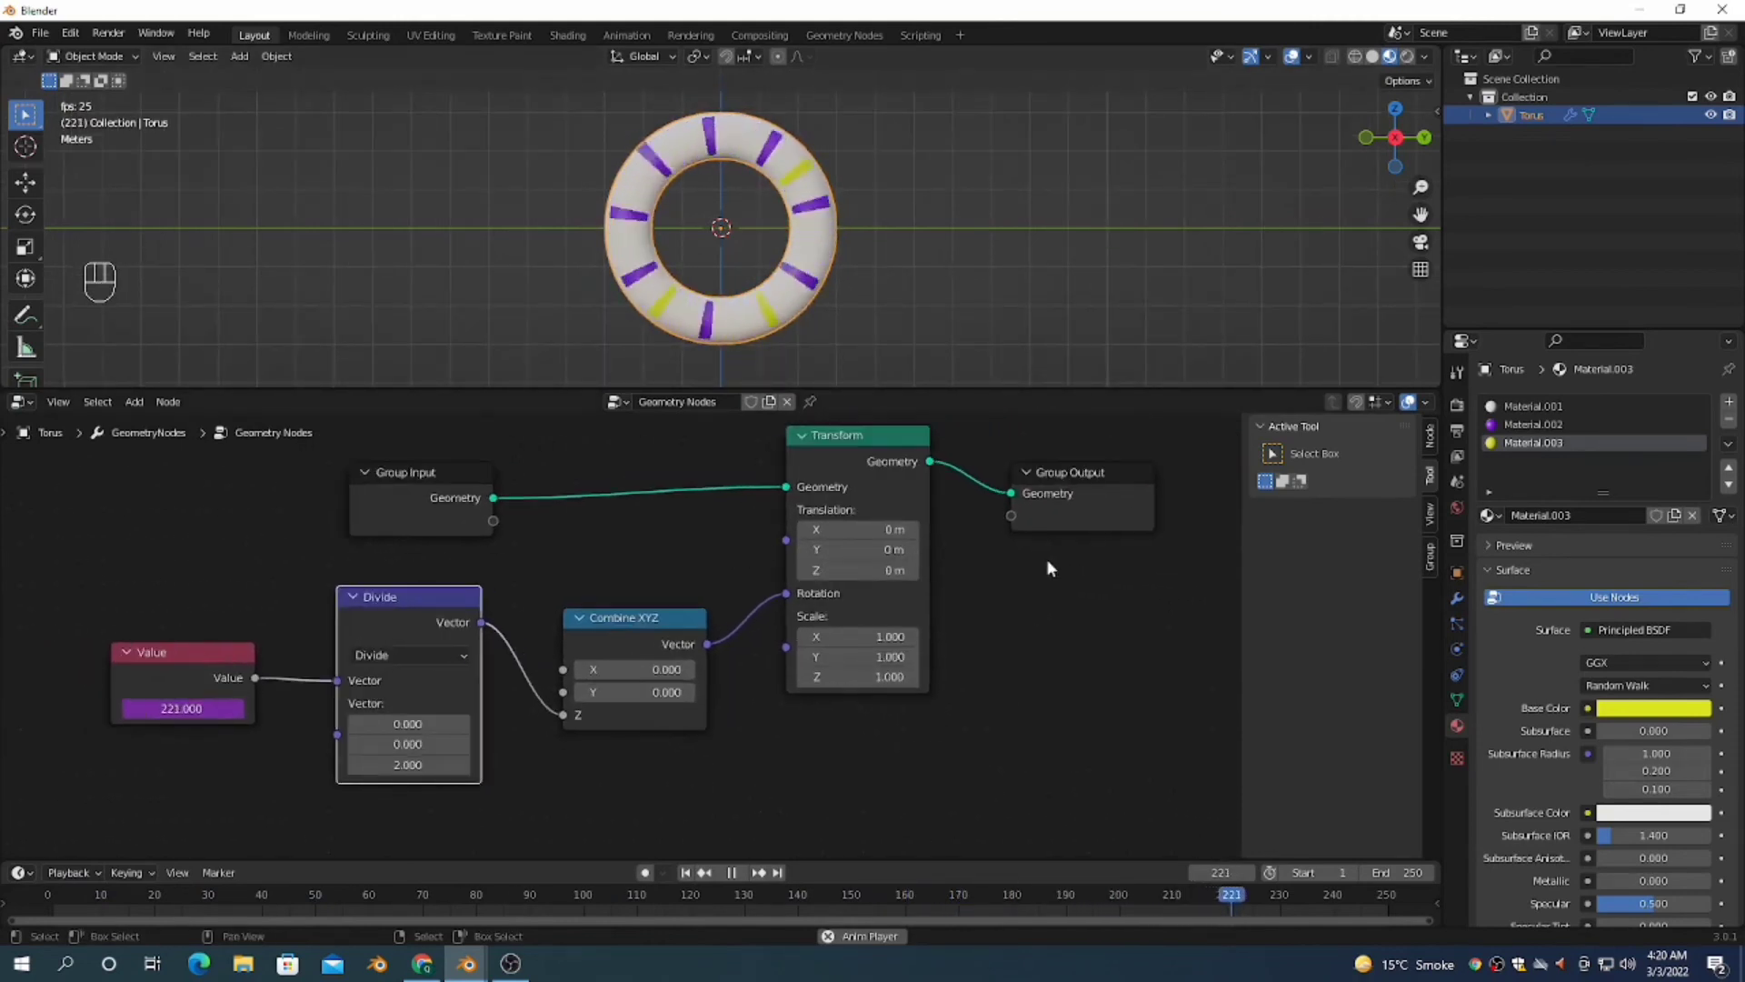
pyautogui.moveTo(564, 389); pyautogui.dragTo(584, 196)
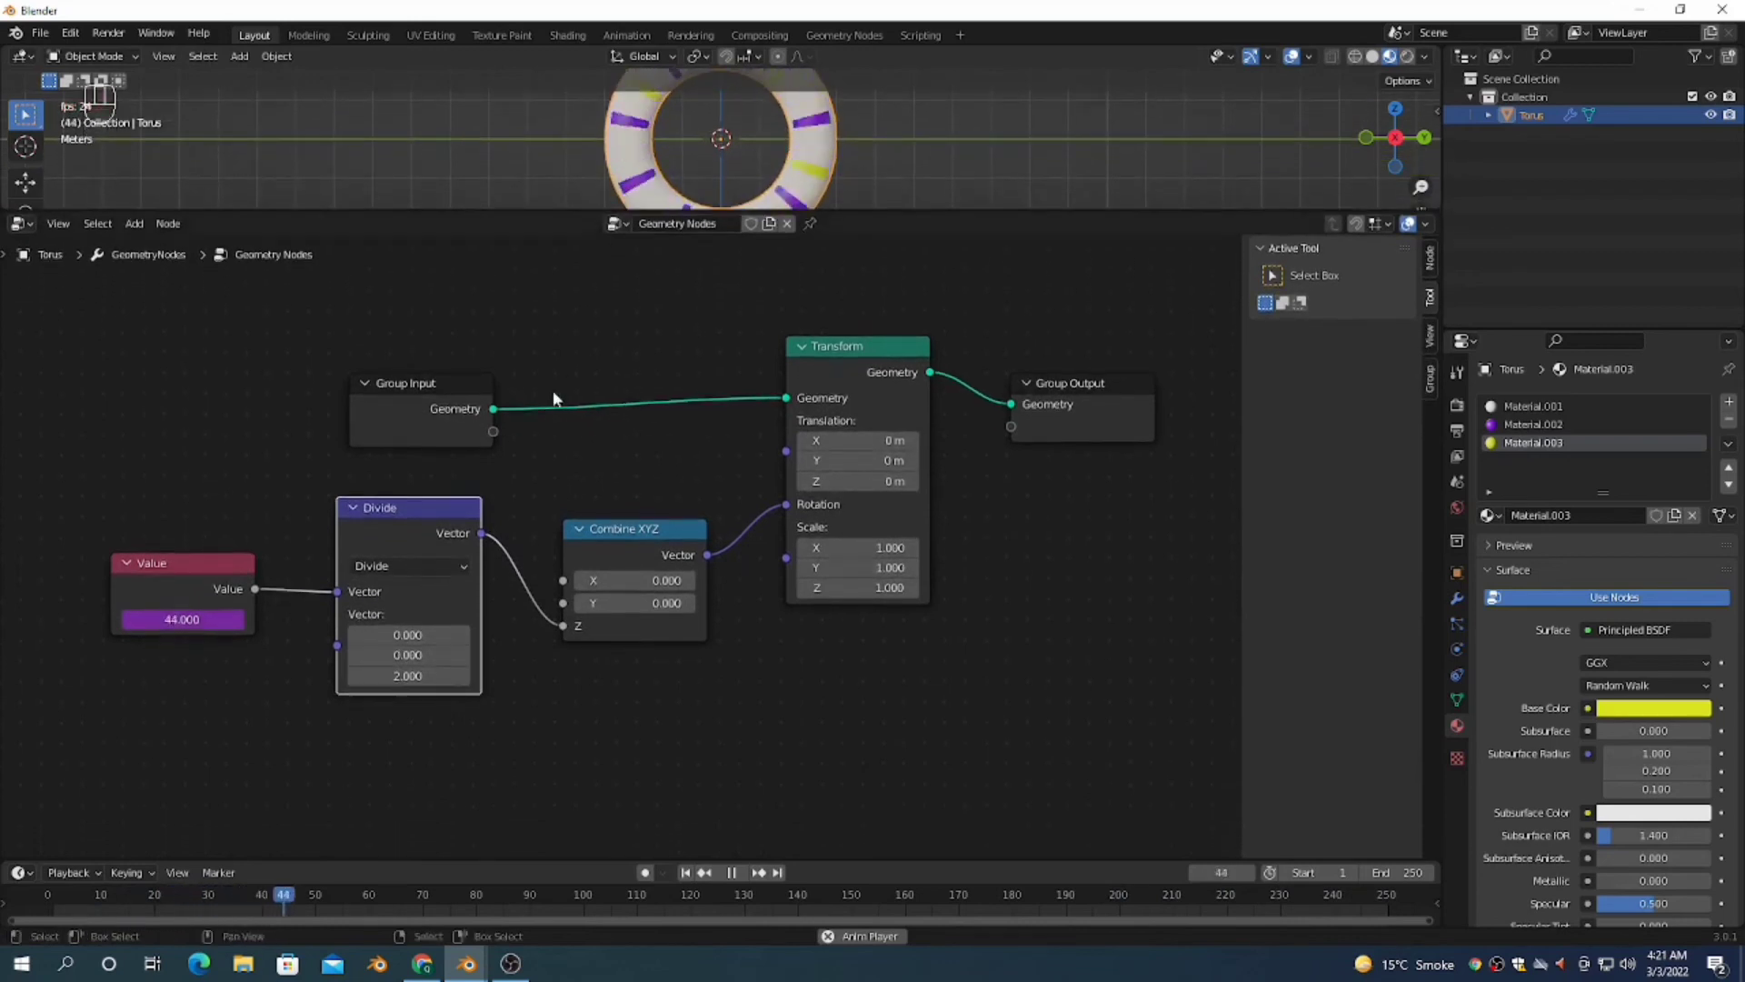
pyautogui.scroll(2, 627, 391)
pyautogui.scroll(-2, 942, 538)
pyautogui.moveTo(941, 538); pyautogui.dragTo(714, 562, button='middle')
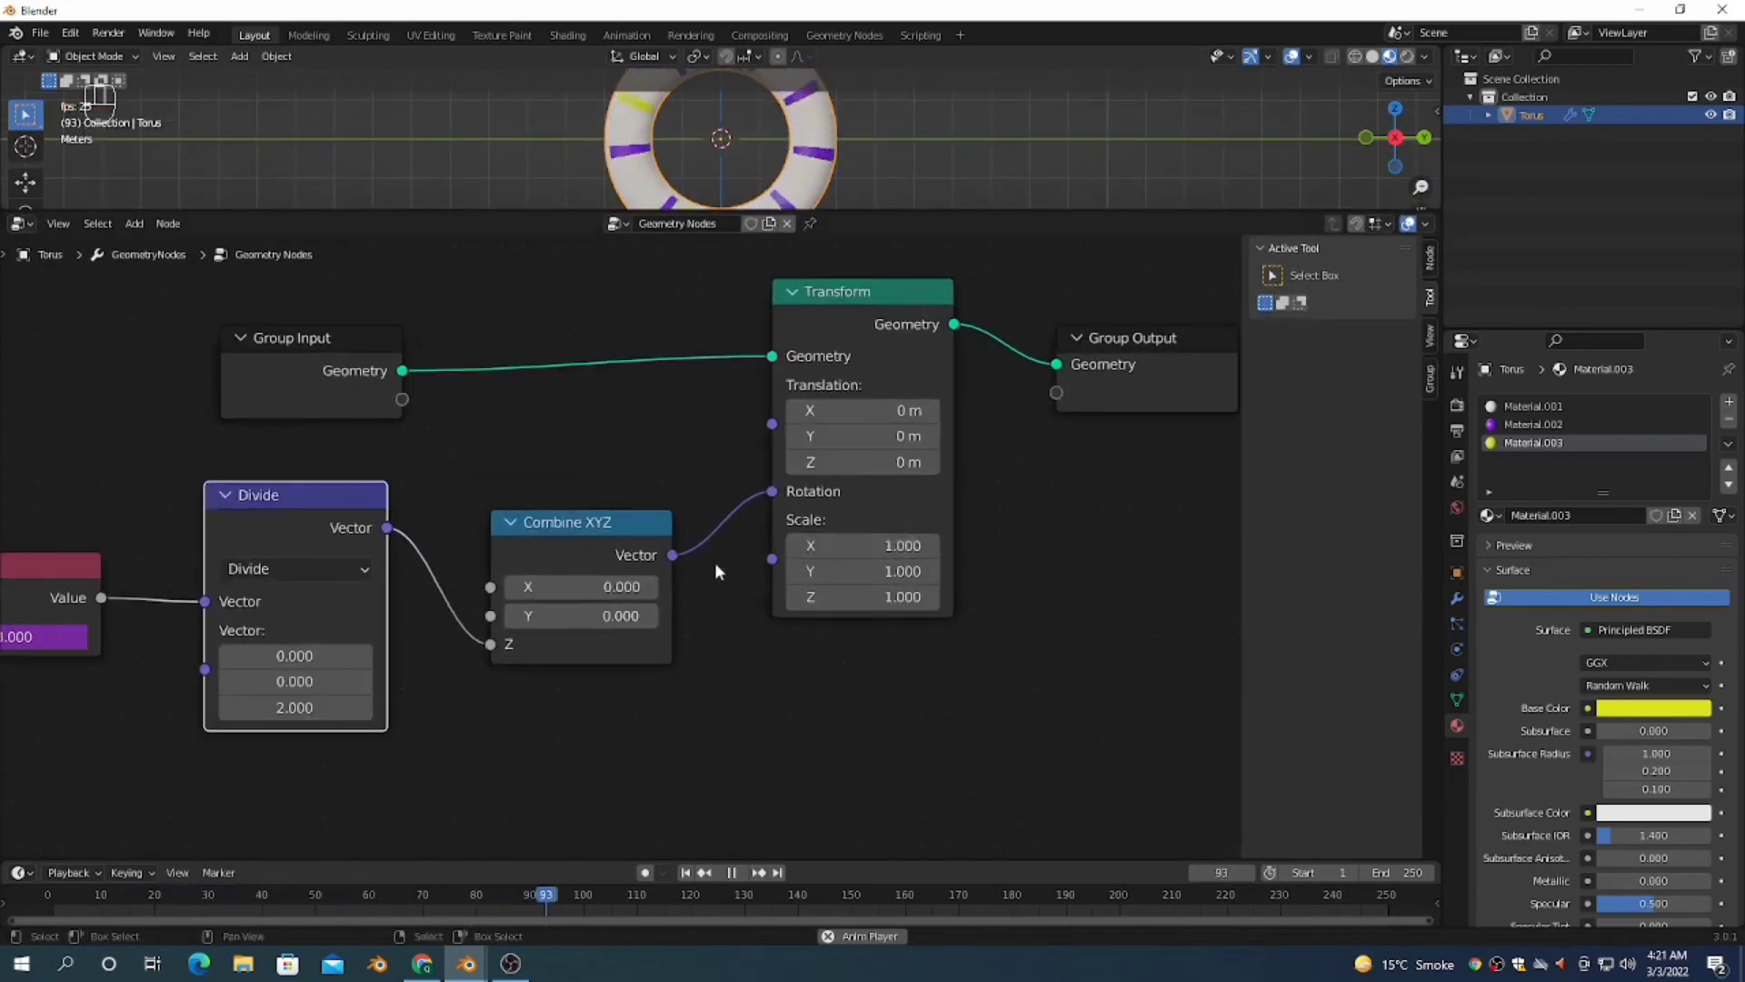
pyautogui.scroll(-1, 546, 673)
pyautogui.moveTo(509, 689)
pyautogui.mouseDown(button='middle')
pyautogui.moveTo(576, 696)
pyautogui.moveTo(526, 694)
pyautogui.mouseUp(button='middle')
pyautogui.scroll(1, 527, 695)
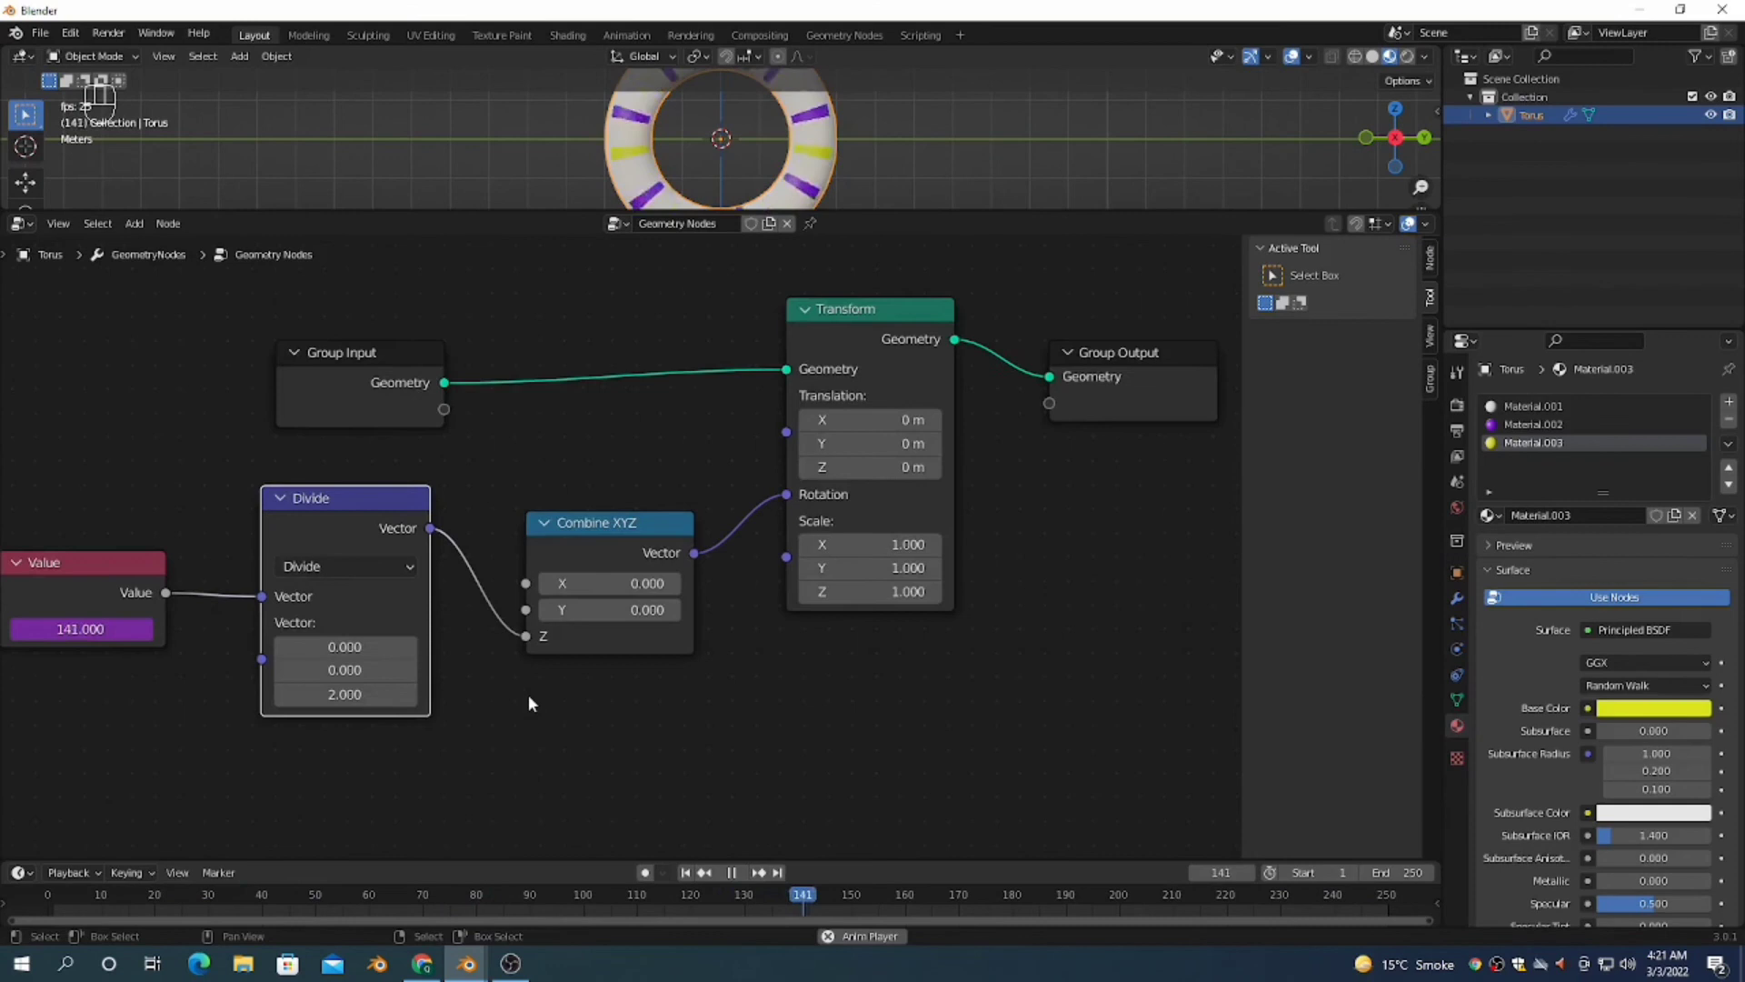
pyautogui.scroll(-1, 527, 695)
pyautogui.scroll(1, 527, 695)
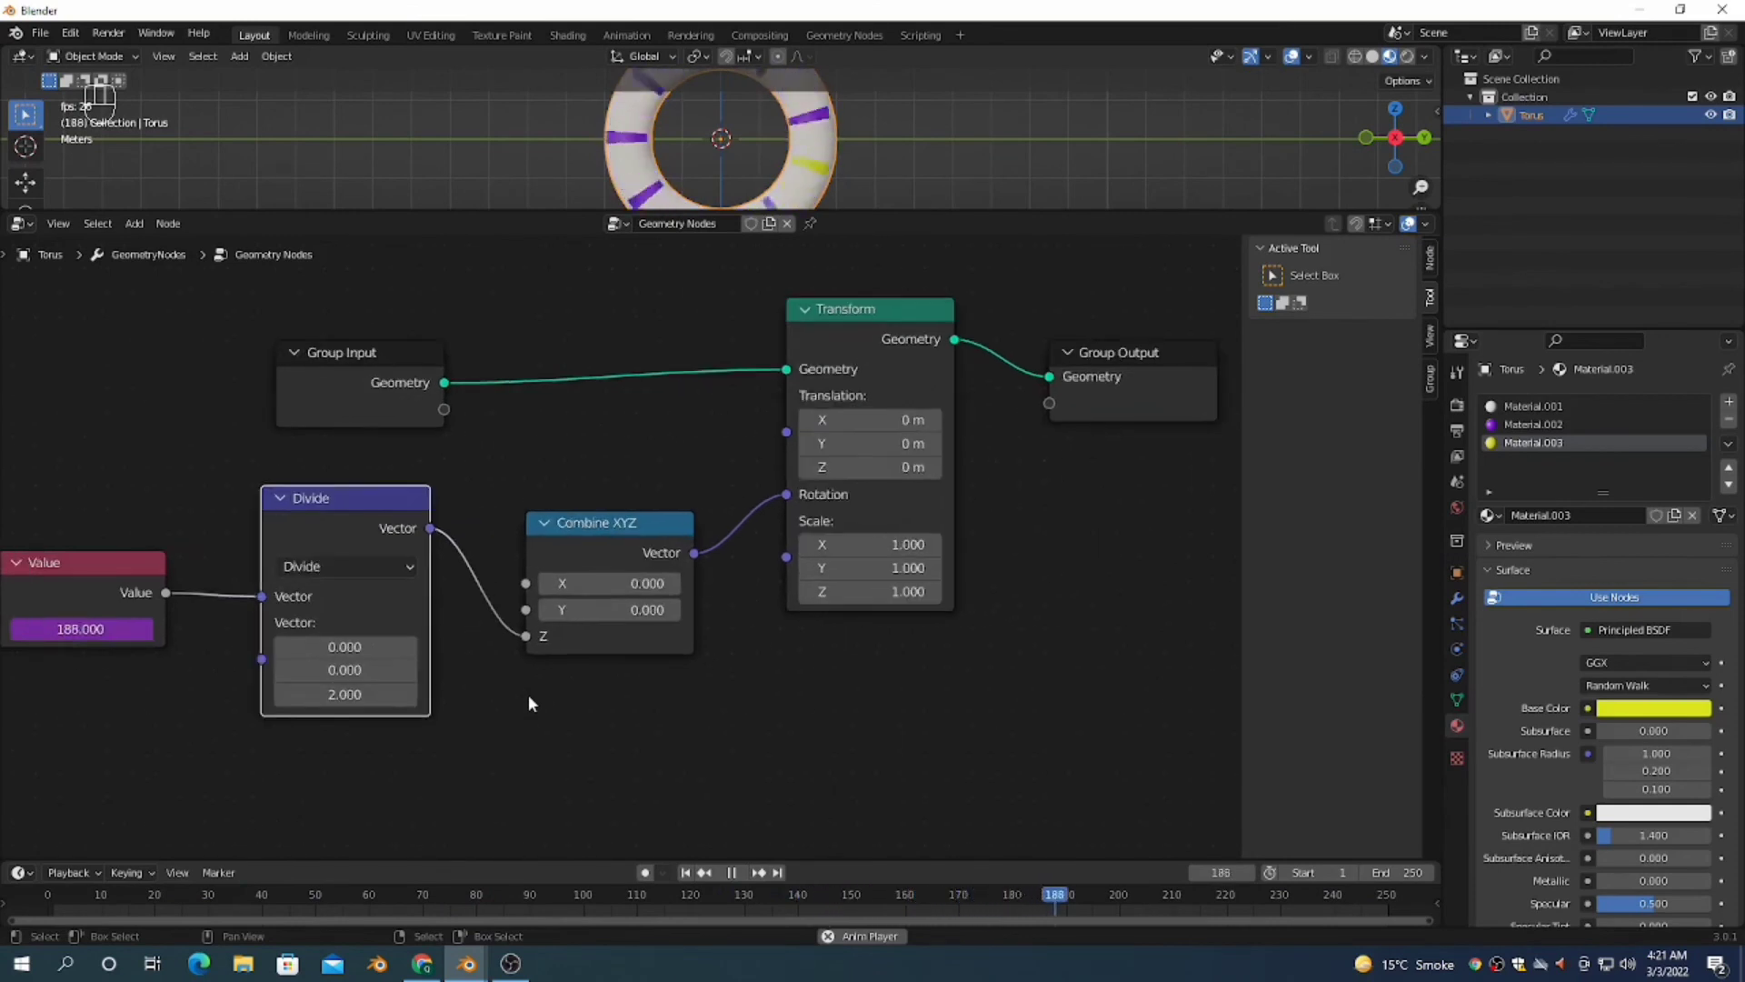
# Step: Enlarge the 3D viewport above the node editor to show the whole torus and pause the animation playback
pyautogui.scroll(-1, 527, 694)
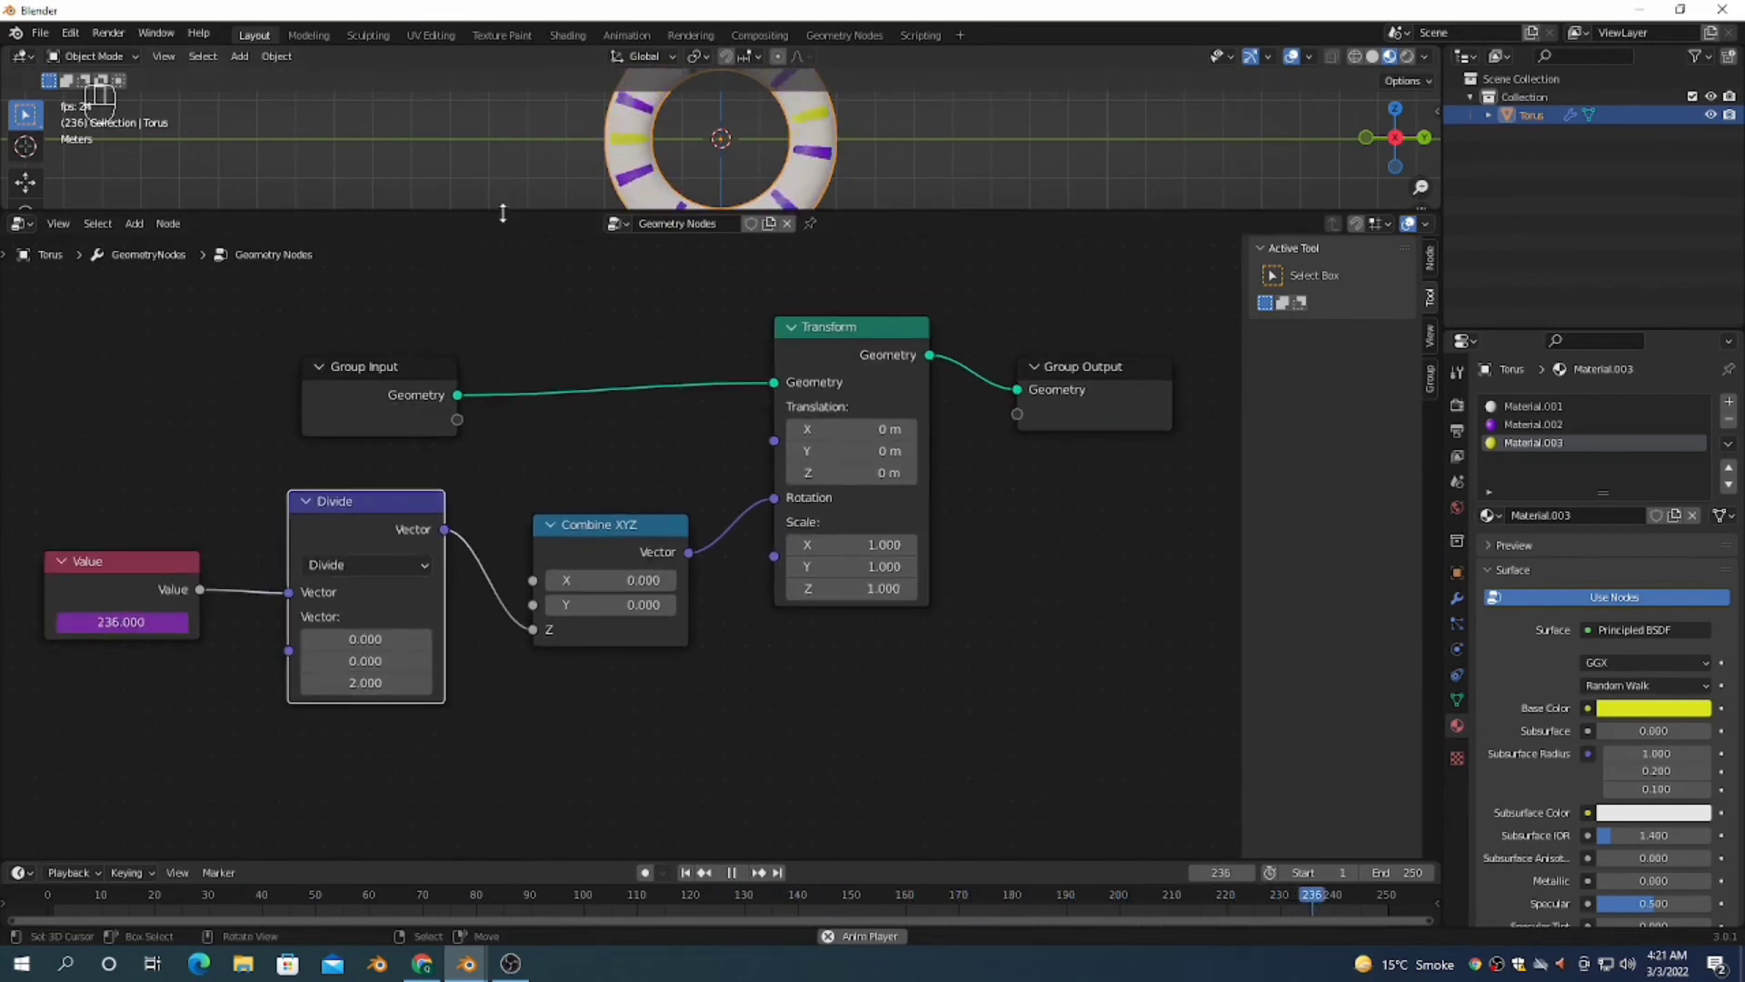
pyautogui.moveTo(504, 210); pyautogui.dragTo(509, 360)
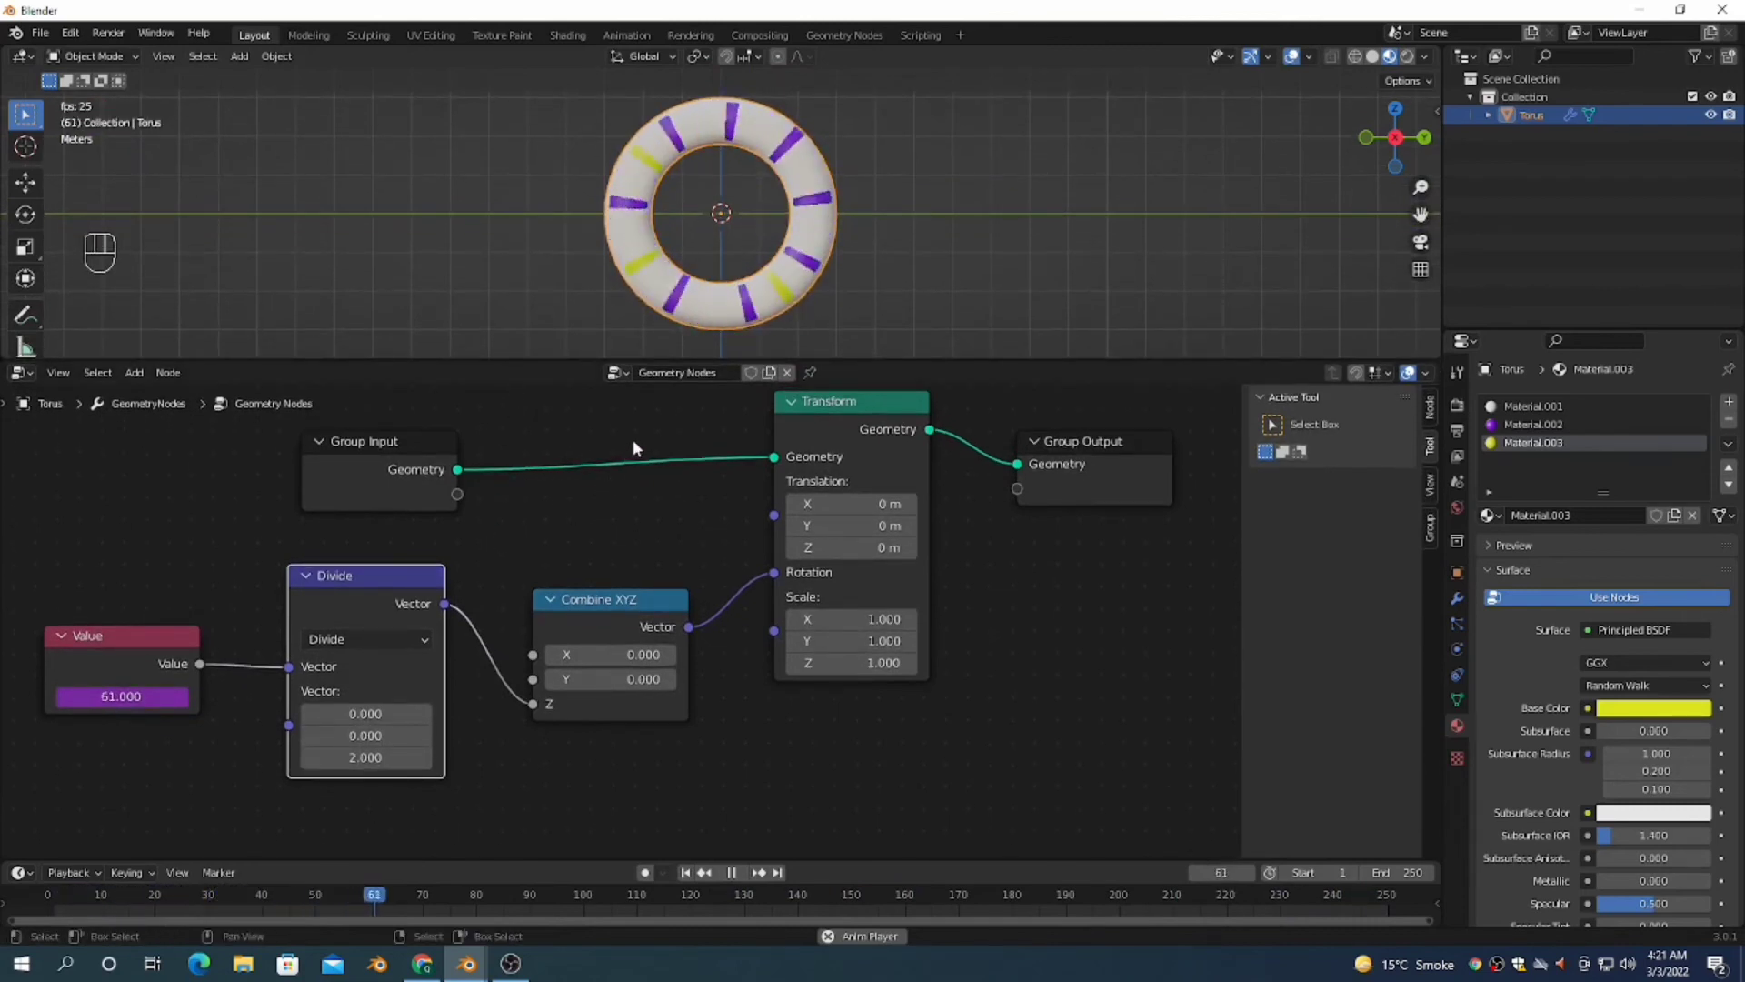
pyautogui.press('space')
pyautogui.press('space')
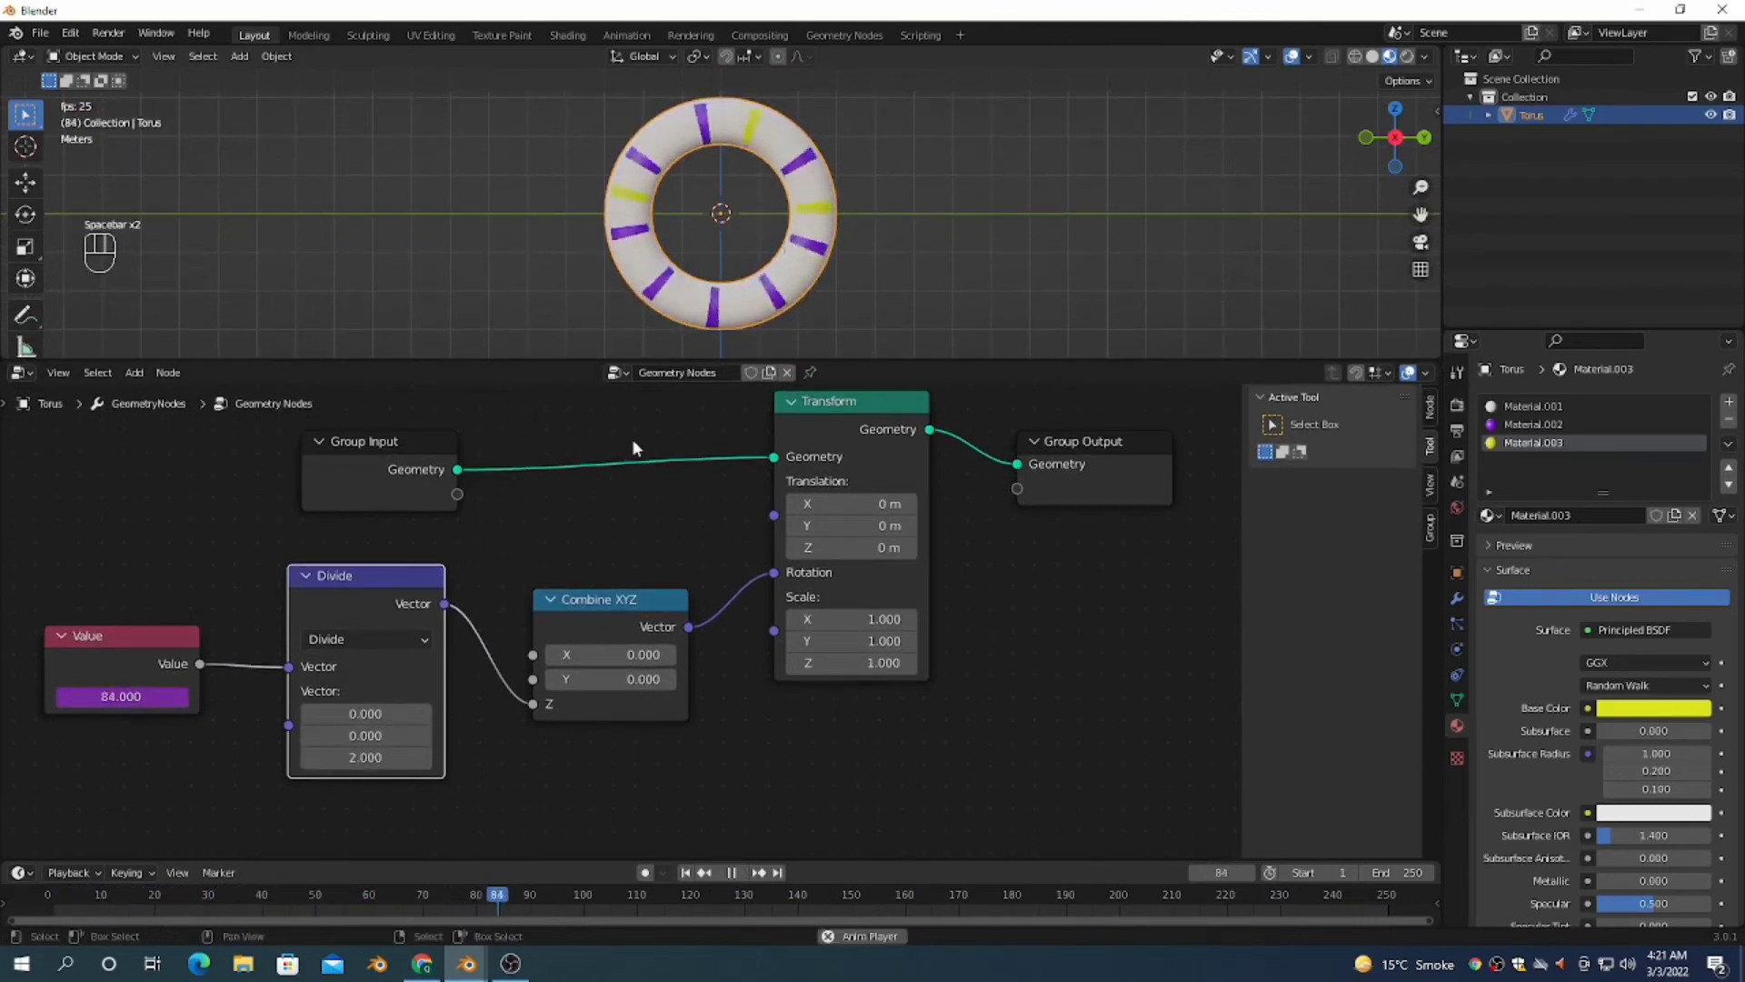
pyautogui.press('space')
# Step: Replace the Divide node with a direct link from Value to the Combine XYZ node's Z input and play the animation
pyautogui.click(391, 641)
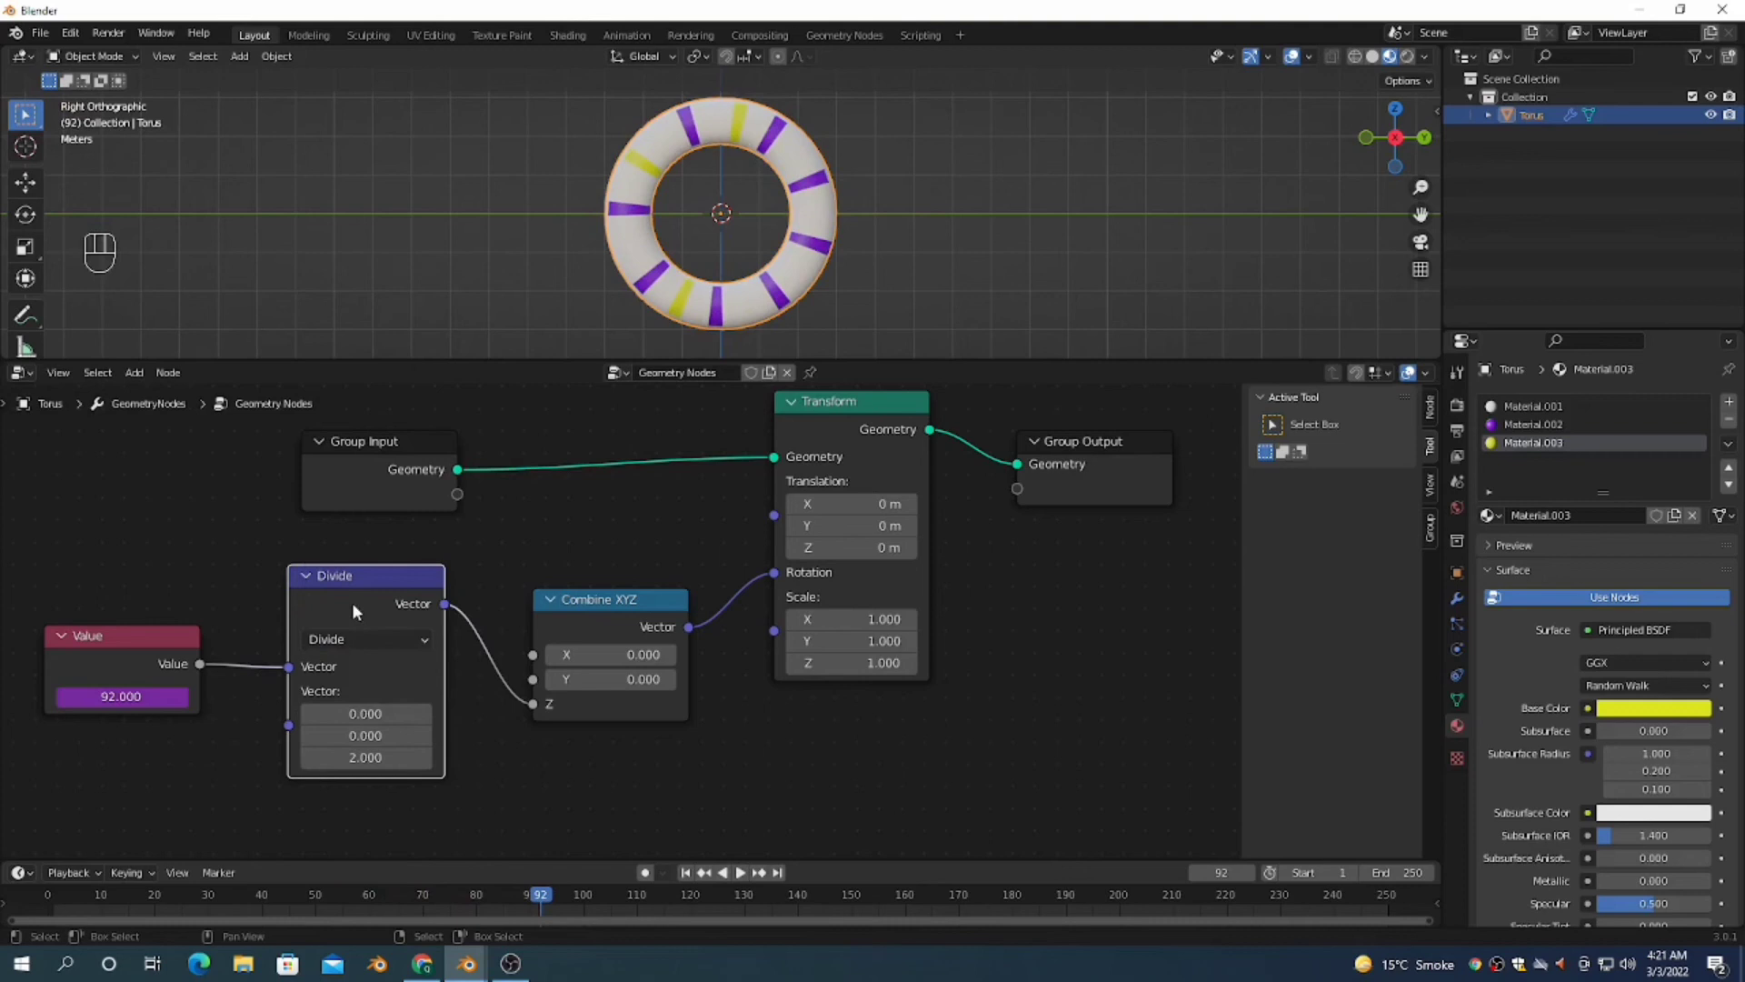
pyautogui.press('x')
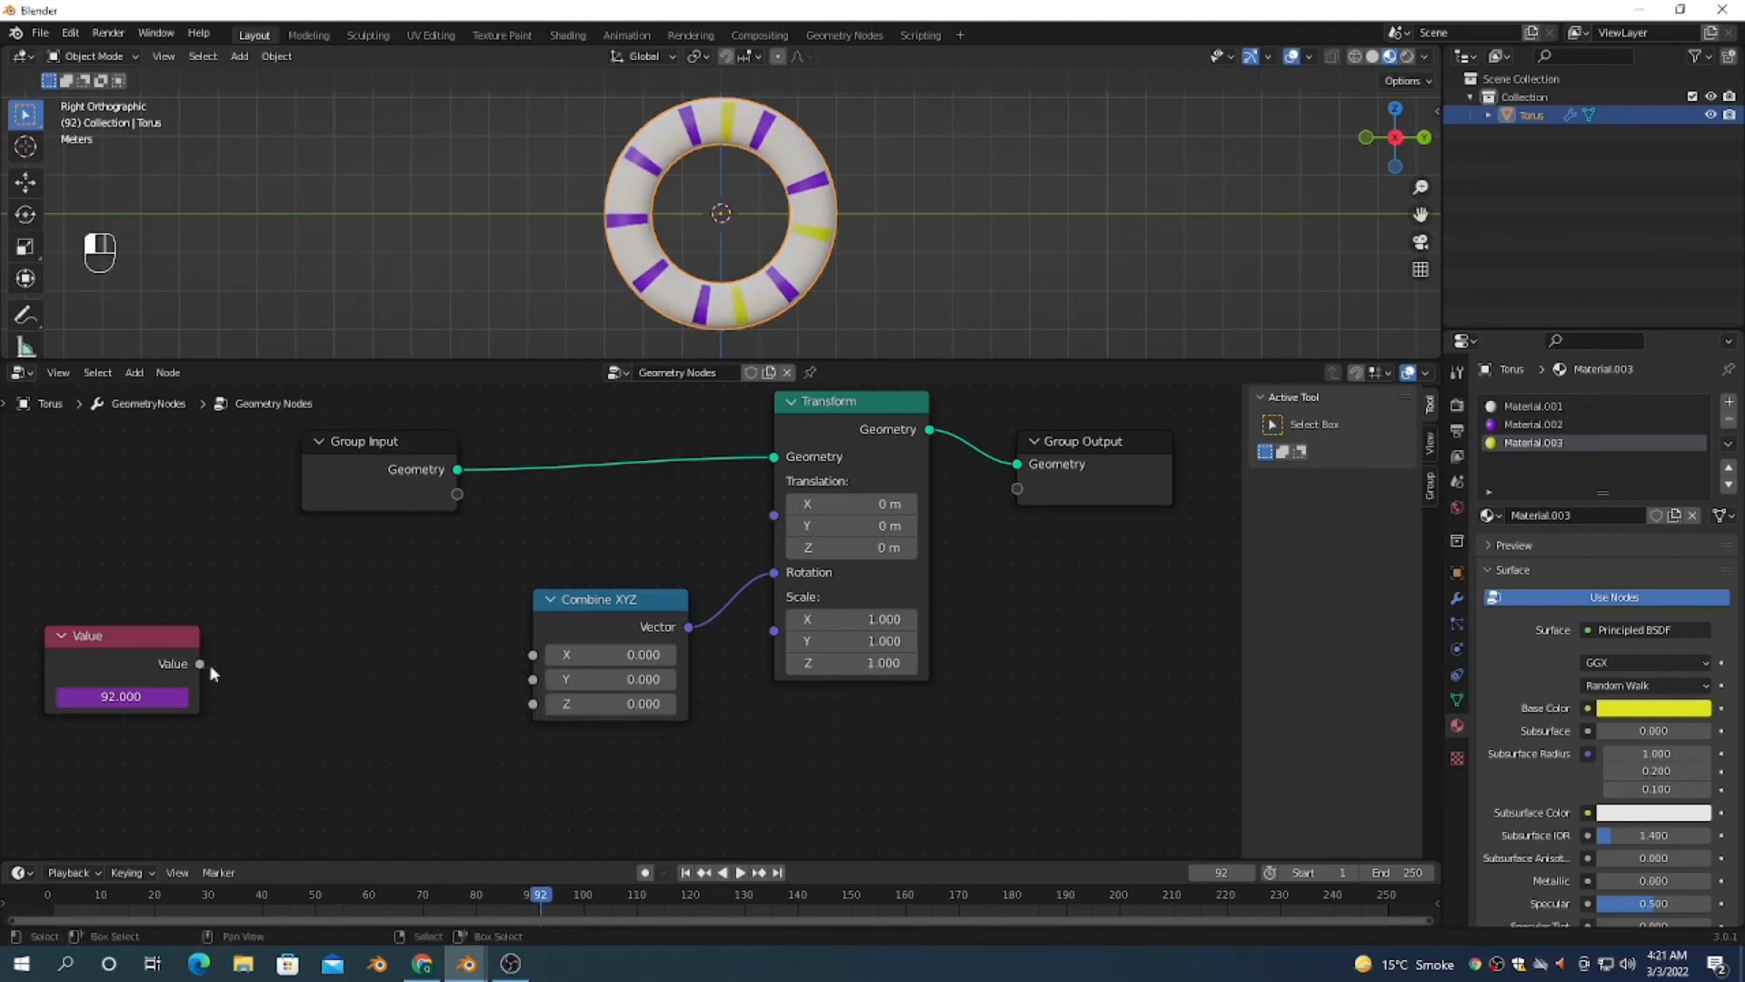
pyautogui.moveTo(202, 664); pyautogui.dragTo(536, 707)
pyautogui.press('space')
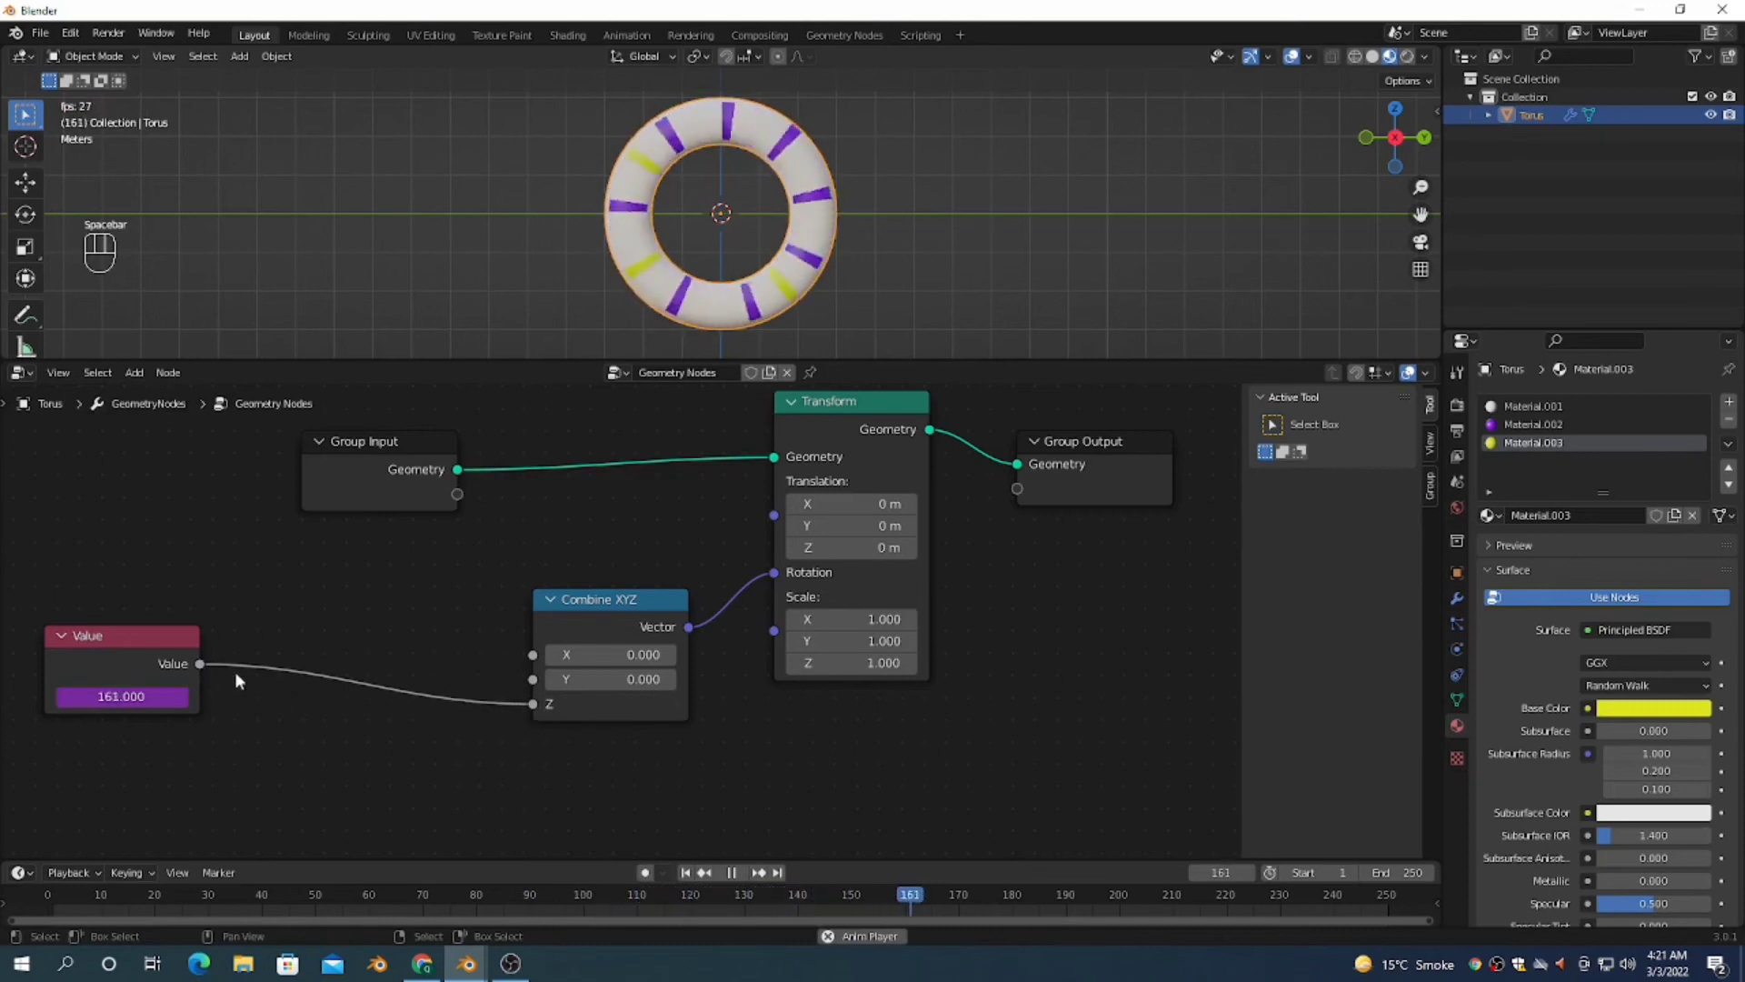
# Step: Try driving Combine XYZ's Y and X inputs from the Value node as well, and cut all links between the two nodes
pyautogui.moveTo(201, 664); pyautogui.dragTo(534, 680)
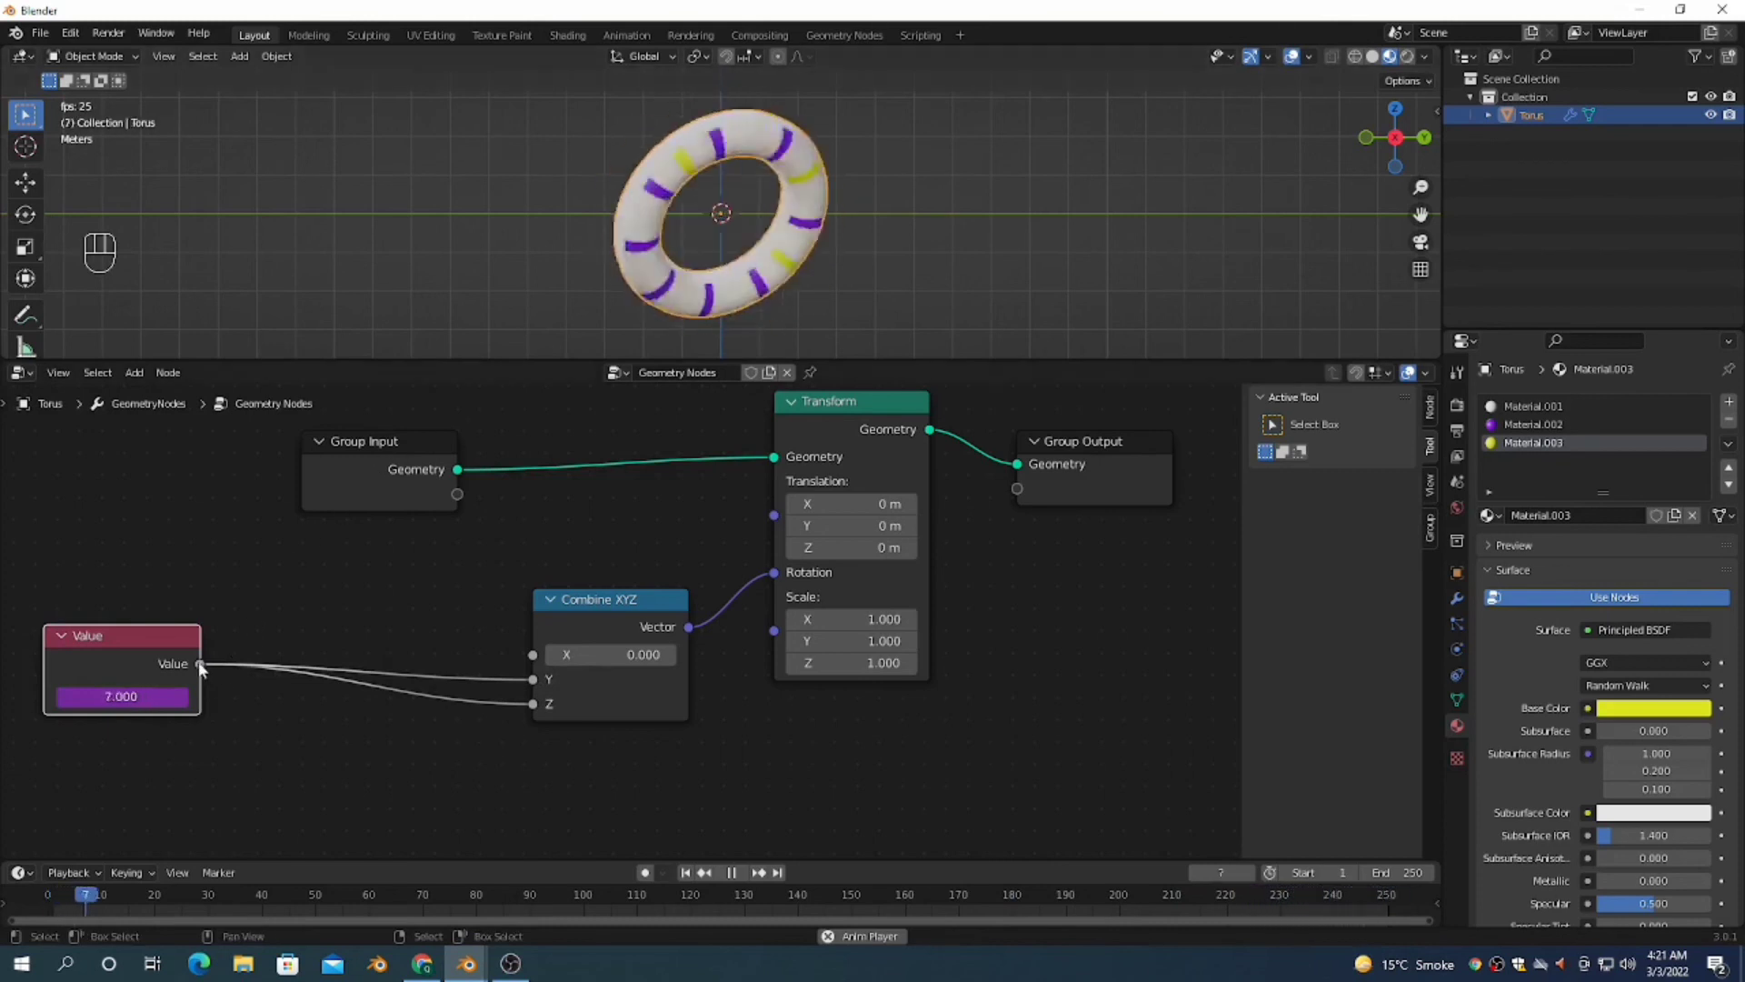
pyautogui.moveTo(199, 664); pyautogui.dragTo(533, 655)
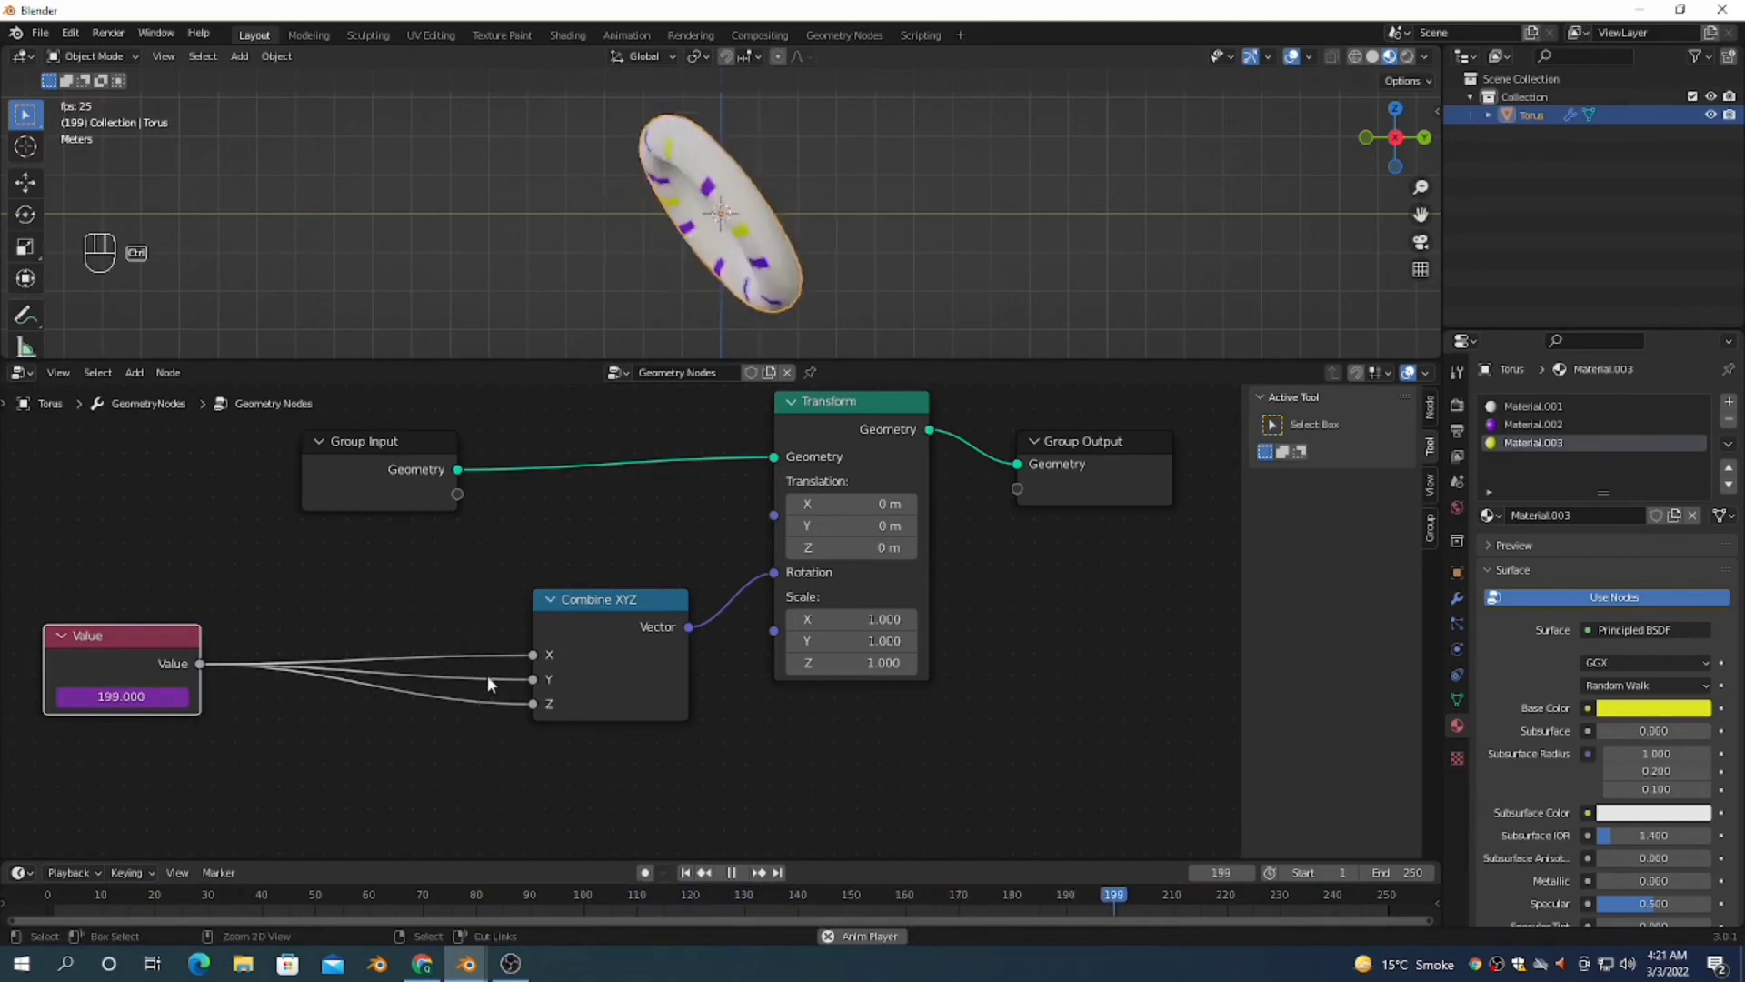
pyautogui.keyDown('ctrl'); pyautogui.moveTo(503, 684); pyautogui.dragTo(503, 722, button='right'); pyautogui.keyUp('ctrl')
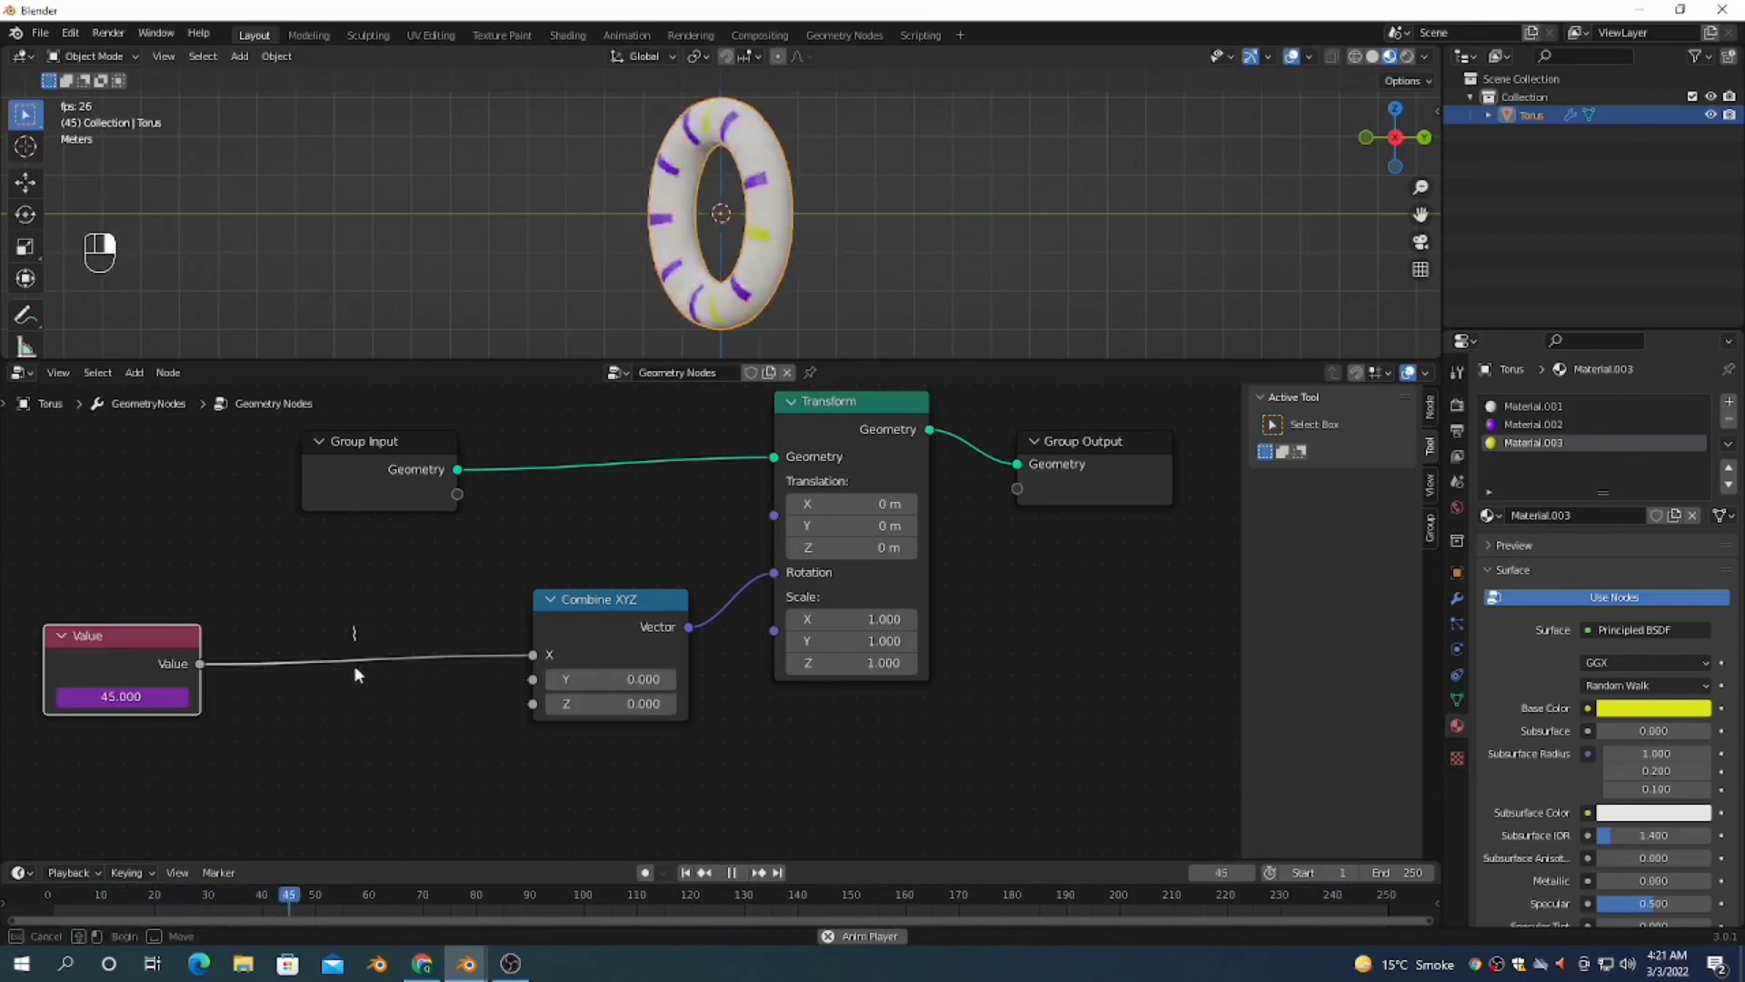
pyautogui.keyDown('ctrl'); pyautogui.moveTo(355, 675); pyautogui.dragTo(348, 646, button='right'); pyautogui.keyUp('ctrl')
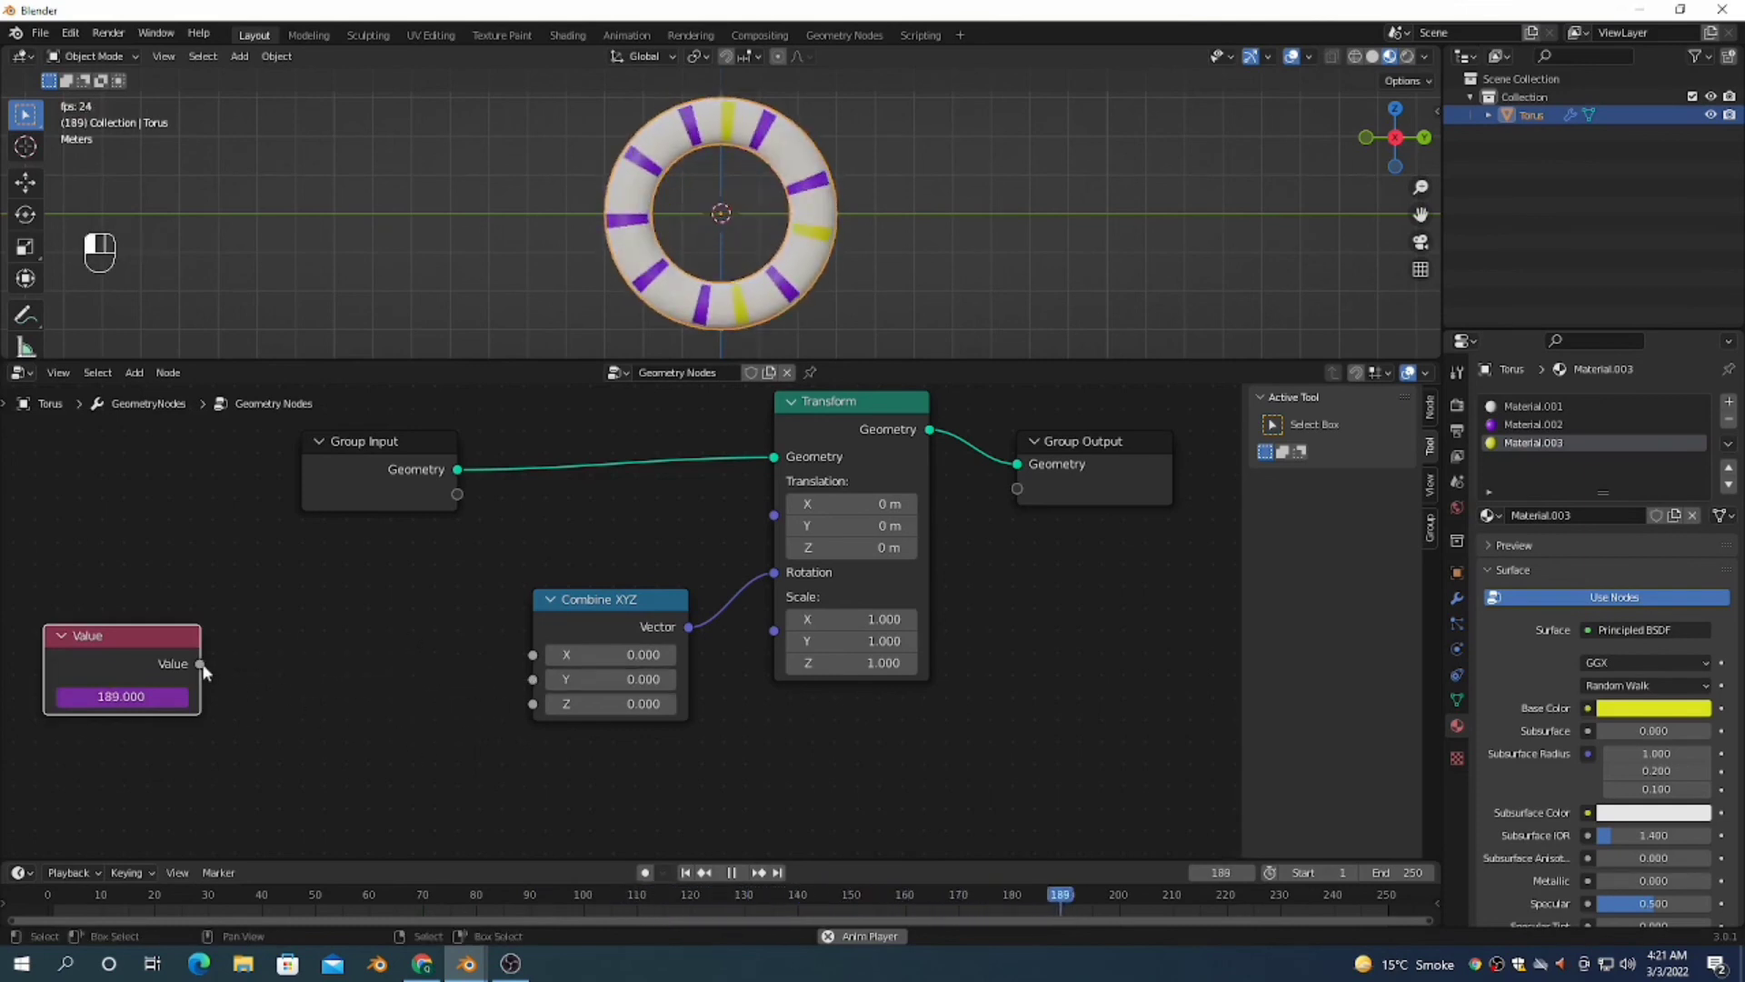
# Step: Link the Value node to the Combine XYZ node's Z input again and stop the animation playback
pyautogui.moveTo(200, 663); pyautogui.dragTo(546, 707)
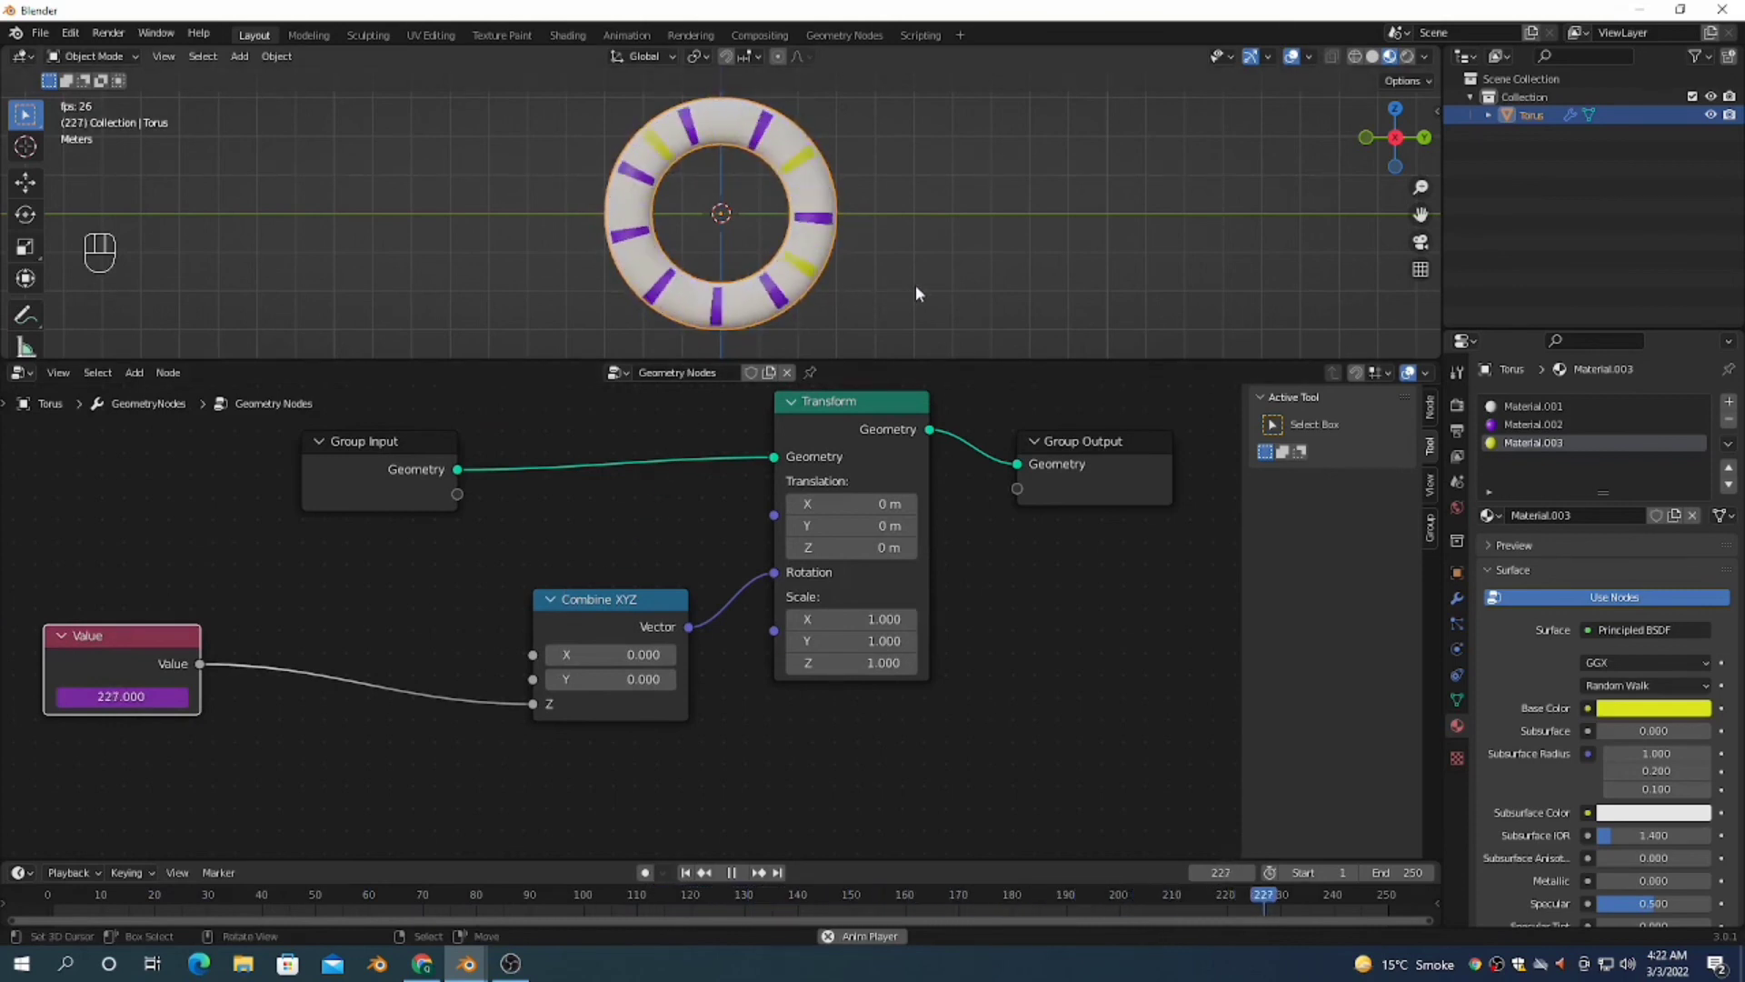
pyautogui.press('space')
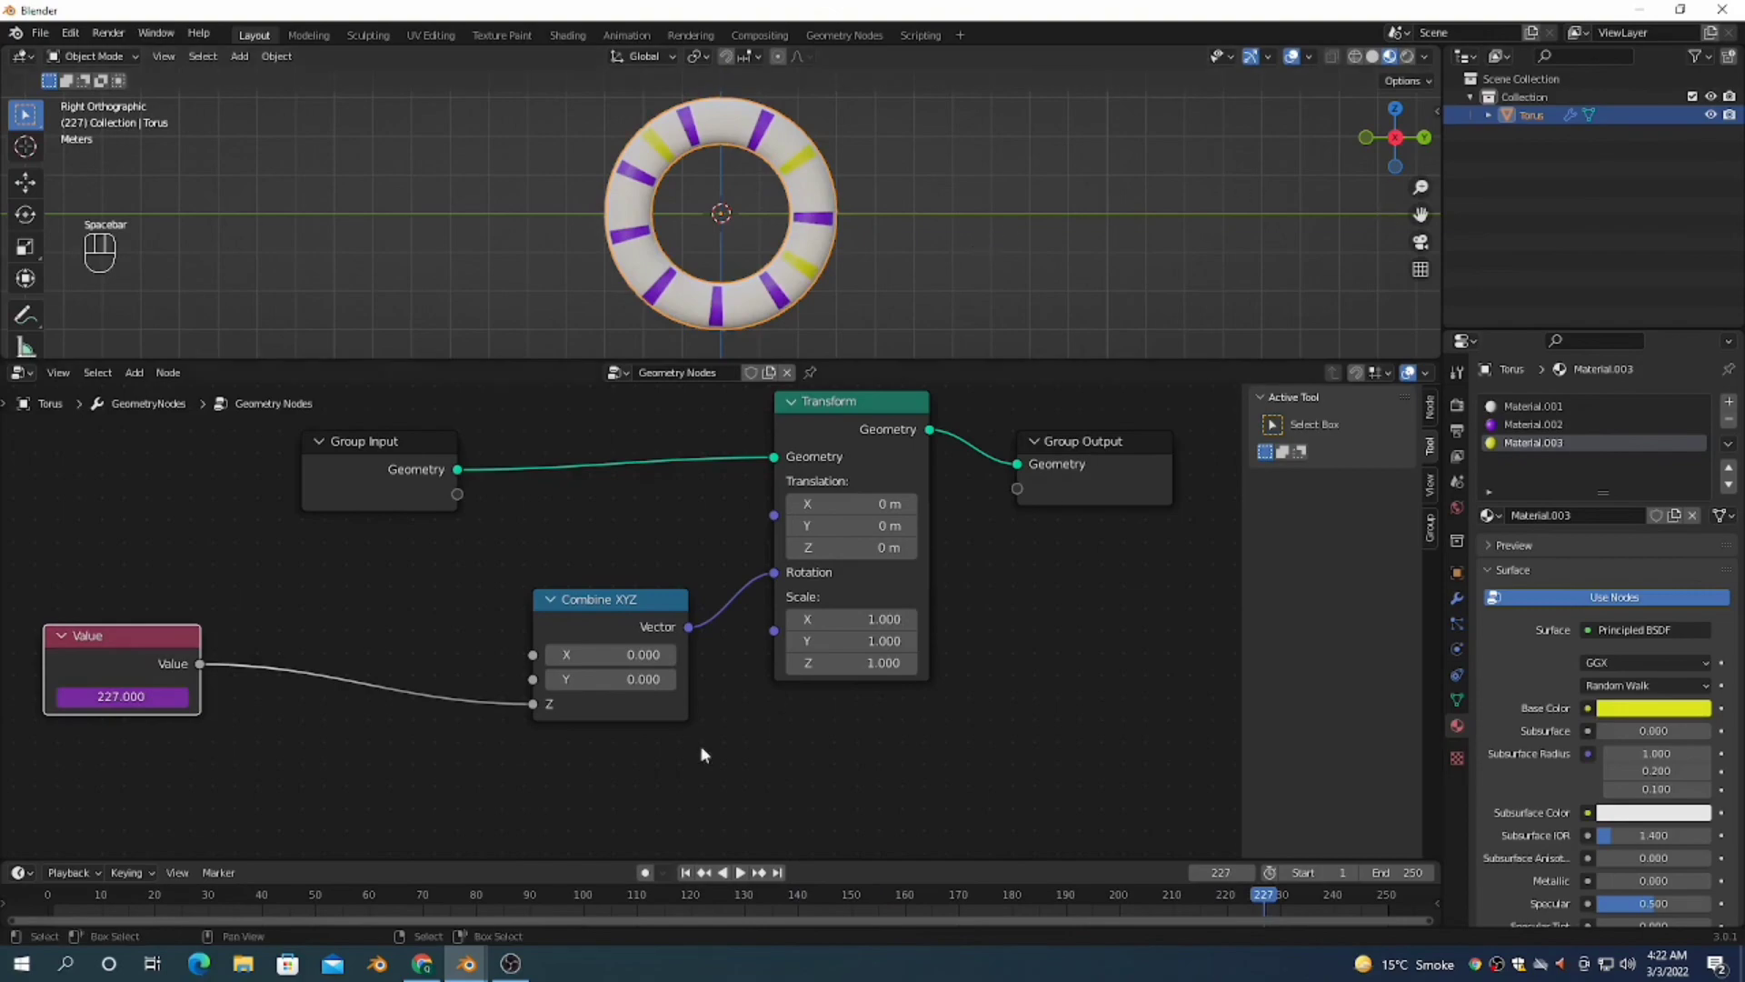